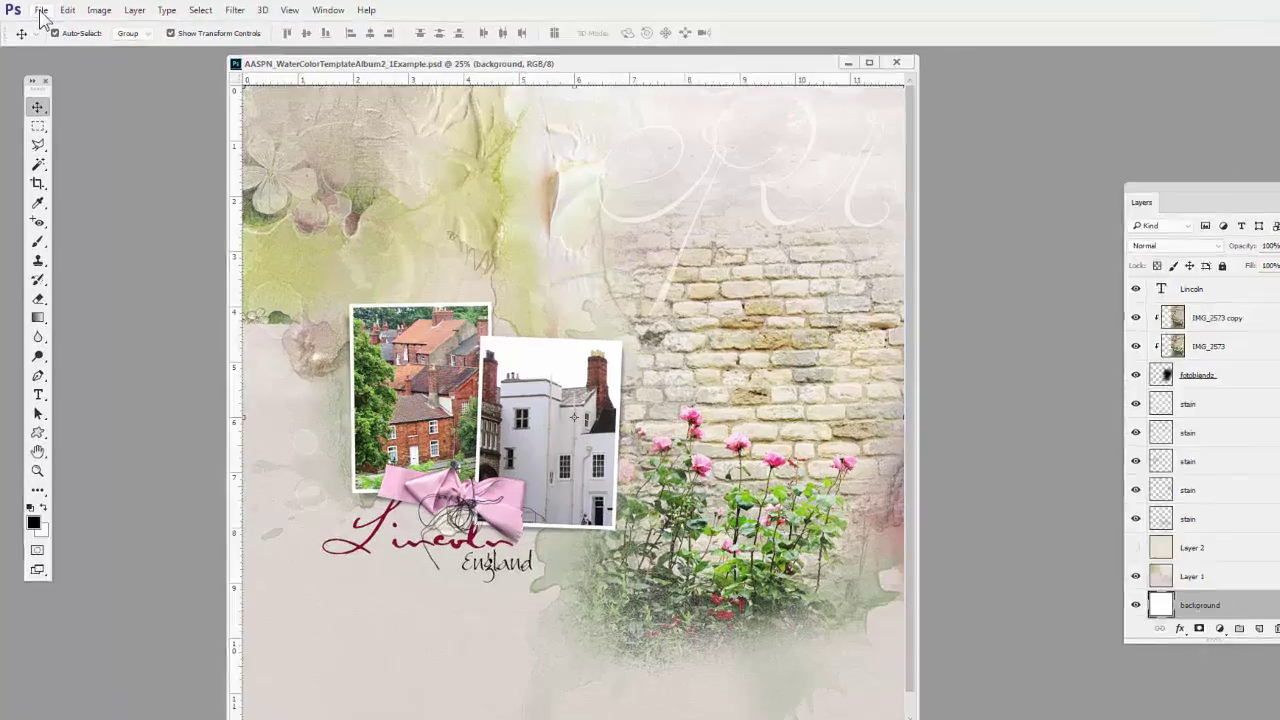
Open the template file AASPN_WaterColorTemplateAlbum2_1.psd from the ArtPlay Palette Love Letters folder.
{"action": "left_click", "coordinate": [37, 10]}
{"action": "left_click", "coordinate": [49, 36]}
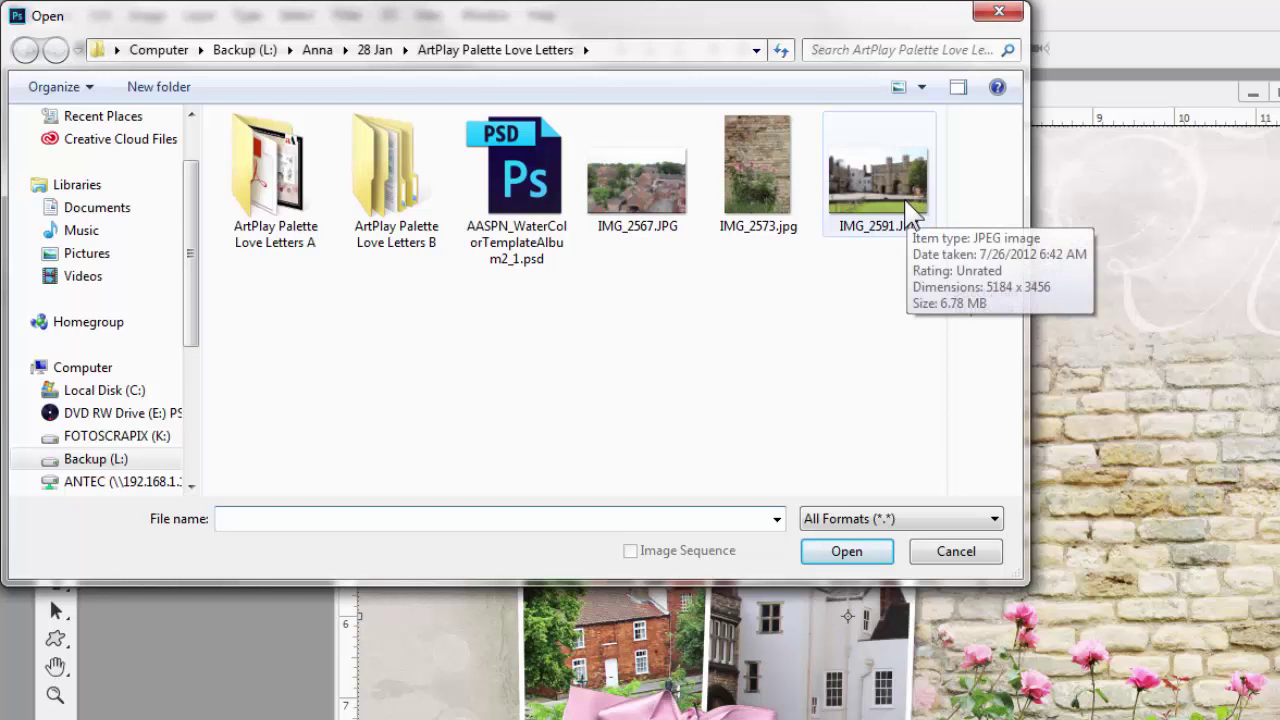
{"action": "double_click", "coordinate": [510, 166]}
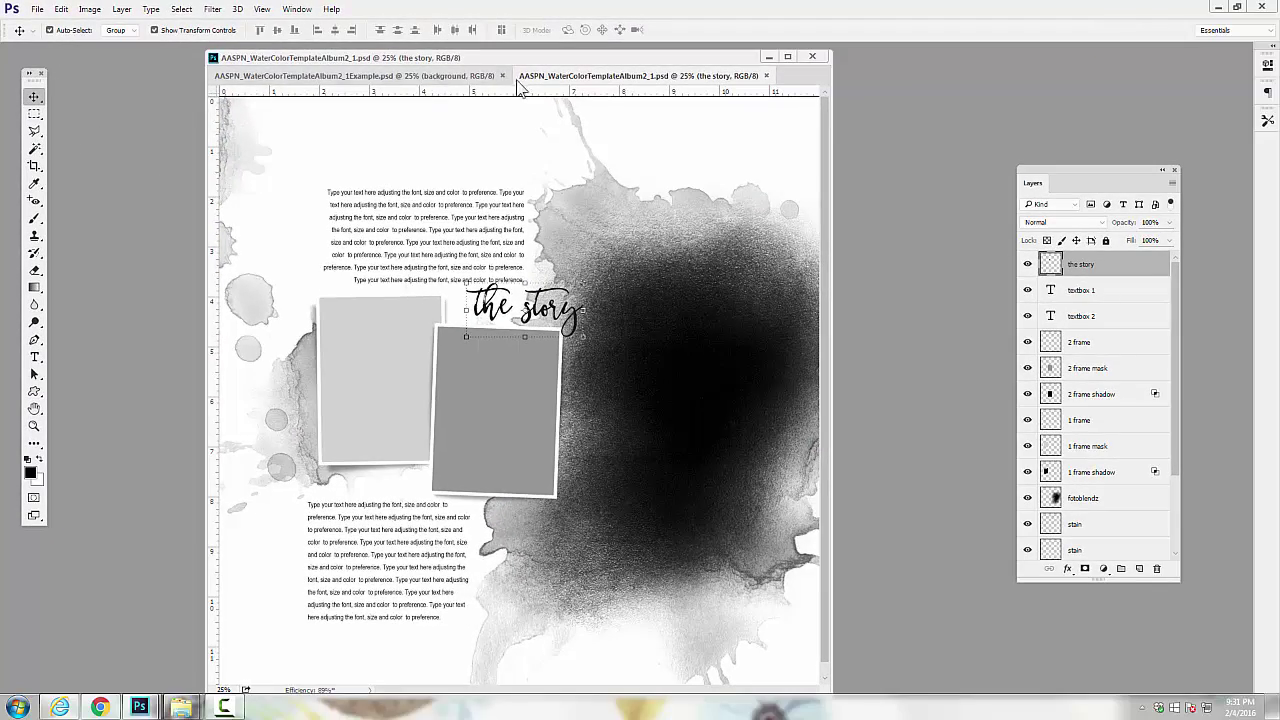
Float the template in its own window and arrange it side by side with the example layout.
{"action": "left_click_drag", "start_coordinate": [517, 84], "coordinate": [120, 74]}
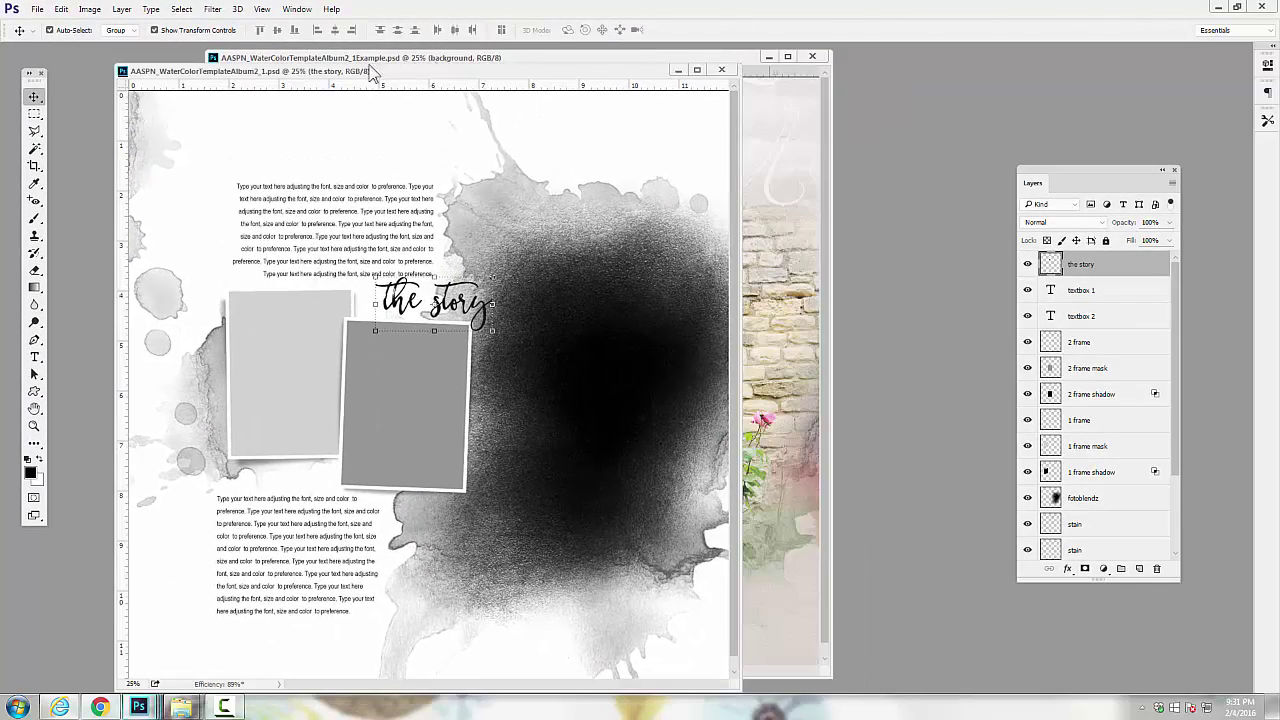
{"action": "left_click", "coordinate": [737, 60]}
{"action": "left_click_drag", "start_coordinate": [737, 60], "coordinate": [1096, 75]}
{"action": "left_click_drag", "start_coordinate": [475, 72], "coordinate": [392, 76]}
{"action": "left_click_drag", "start_coordinate": [760, 80], "coordinate": [842, 80]}
{"action": "left_click_drag", "start_coordinate": [448, 82], "coordinate": [458, 71]}
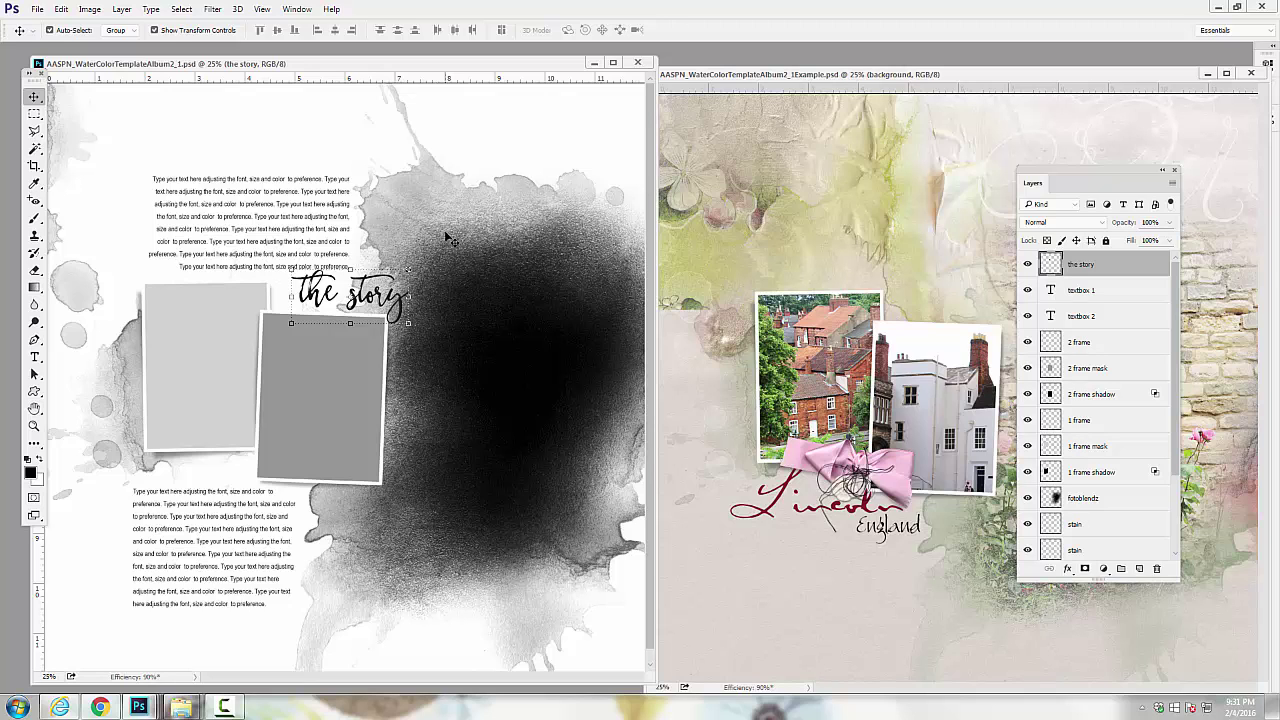
Examine the template's lower layers by selecting the stain layers and the fotoblendz layer in turn.
{"action": "left_click_drag", "start_coordinate": [1180, 290], "coordinate": [1183, 390]}
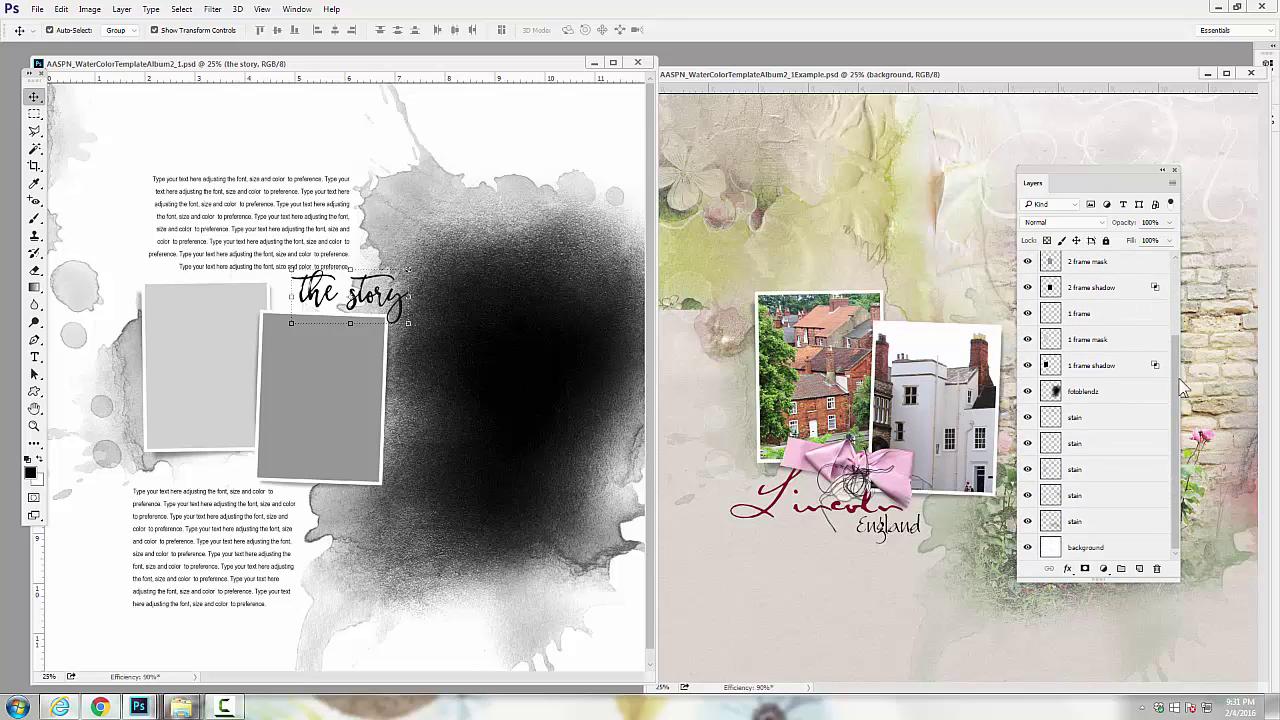
{"action": "left_click", "coordinate": [1080, 496]}
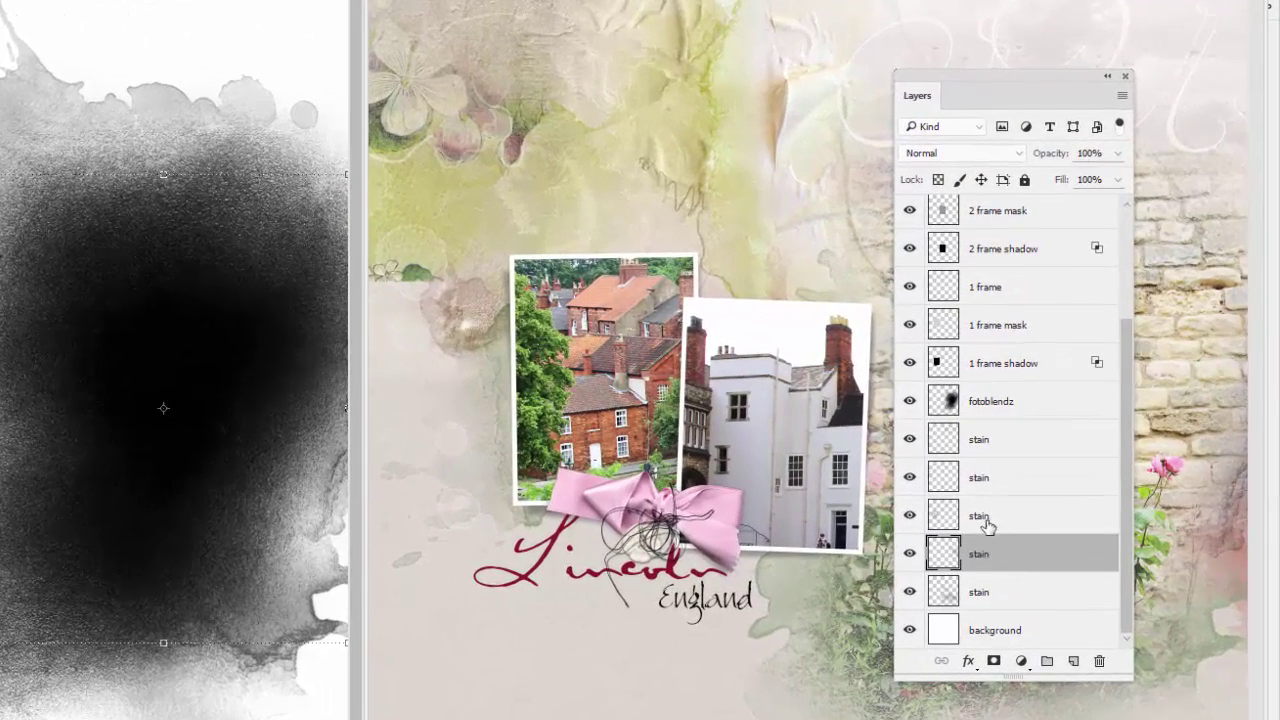
{"action": "left_click", "coordinate": [985, 516]}
{"action": "left_click", "coordinate": [972, 477]}
{"action": "left_click", "coordinate": [986, 439]}
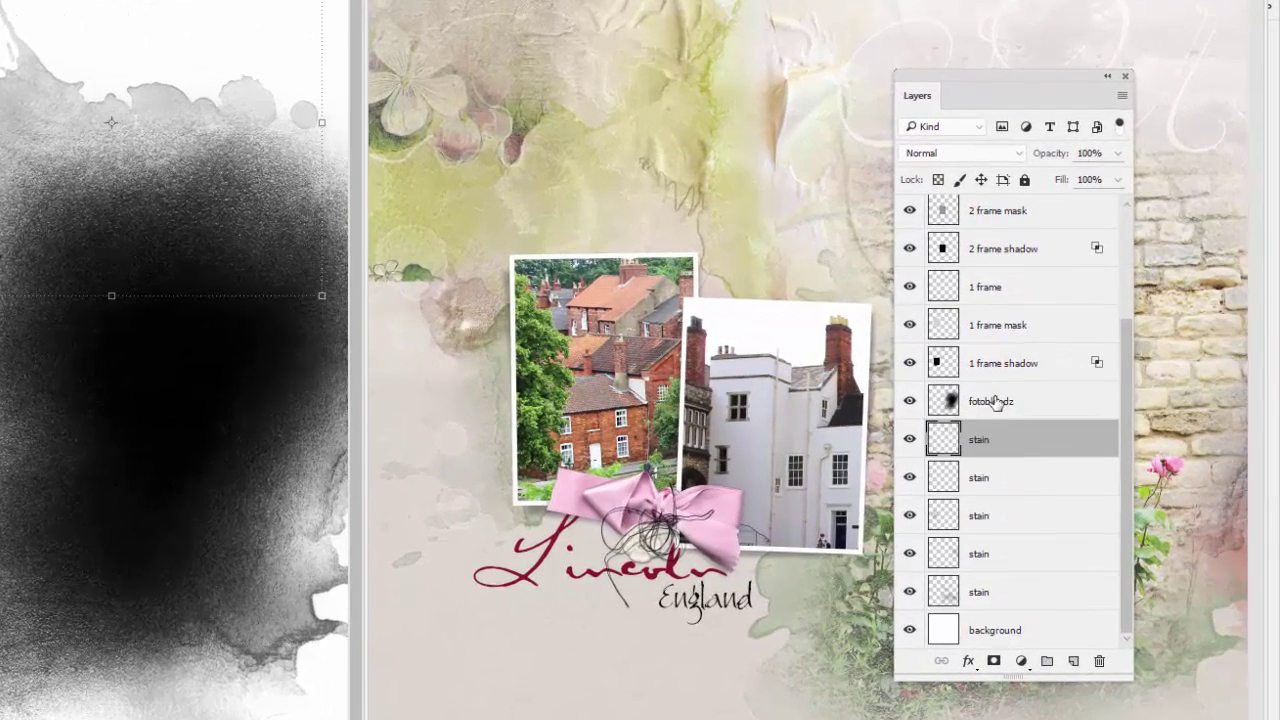
{"action": "left_click", "coordinate": [995, 401]}
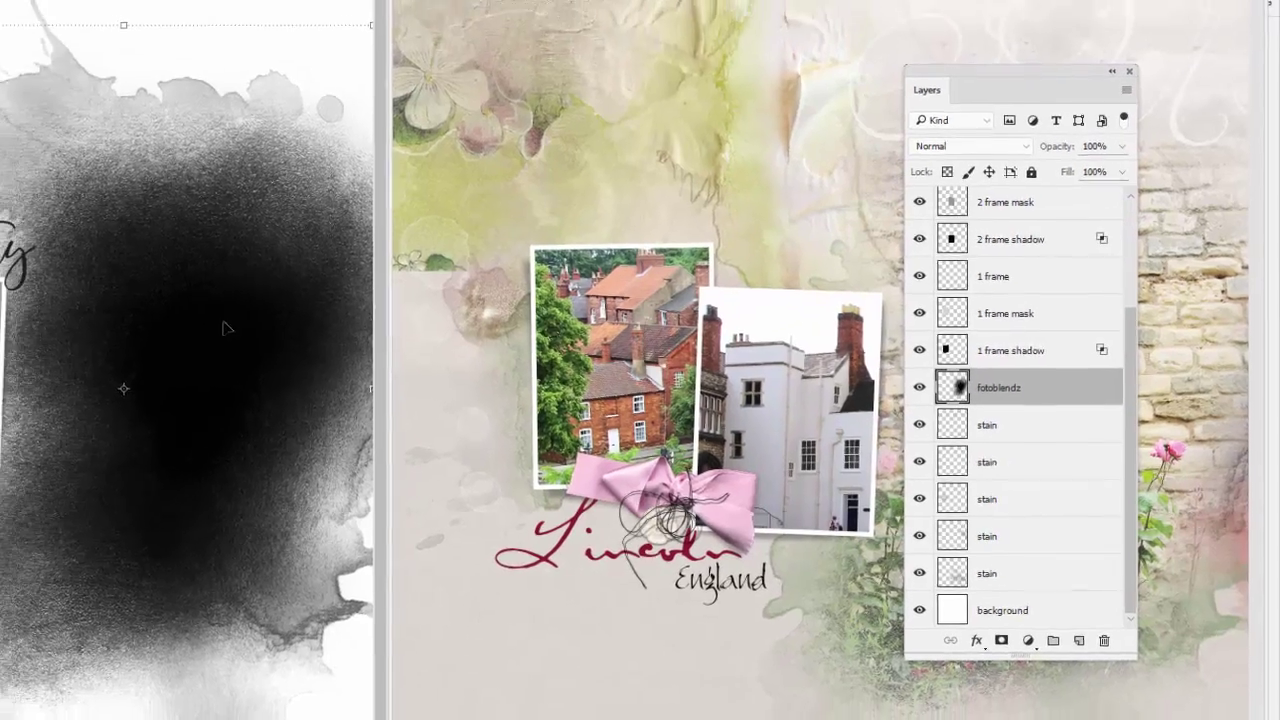
Try moving the fotoblendz mask and shifting the 1 frame mask out of its frame, and undo the frame mask move.
{"action": "mouse_move", "coordinate": [226, 328]}
{"action": "left_mouse_down"}
{"action": "mouse_move", "coordinate": [120, 385]}
{"action": "mouse_move", "coordinate": [100, 370]}
{"action": "mouse_move", "coordinate": [230, 342]}
{"action": "left_mouse_up"}
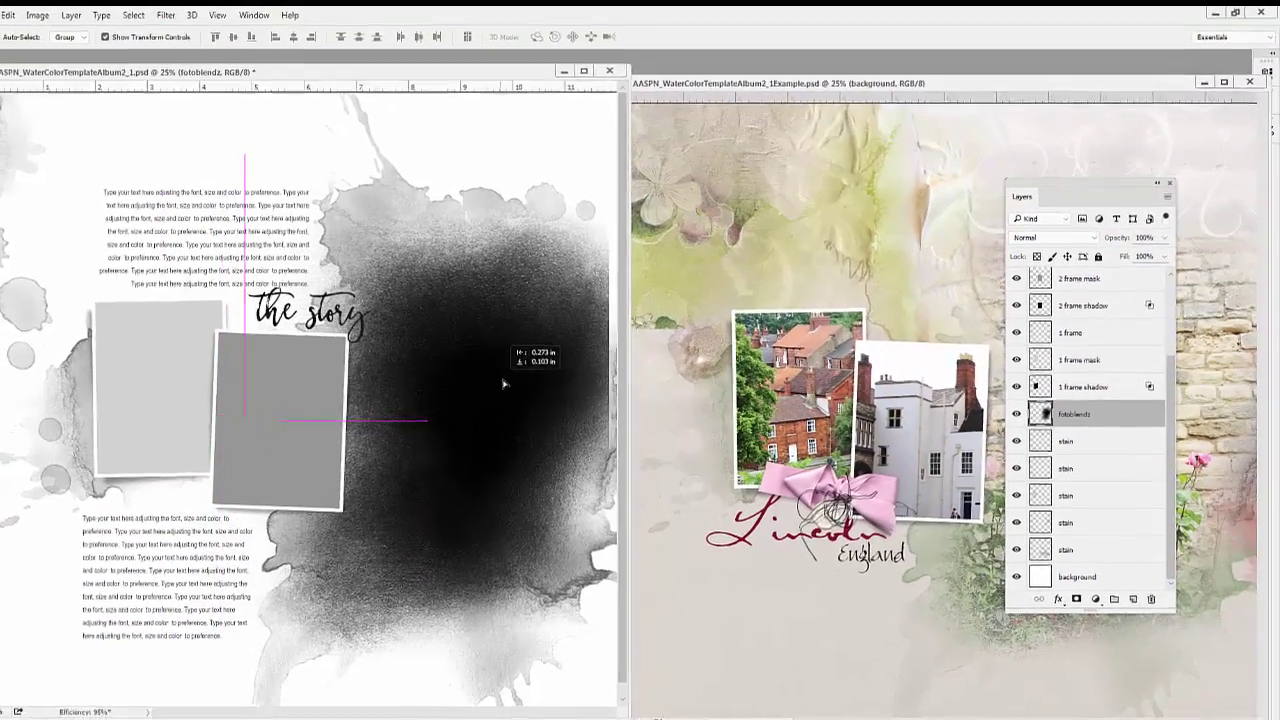
{"action": "left_click_drag", "start_coordinate": [503, 383], "coordinate": [540, 362]}
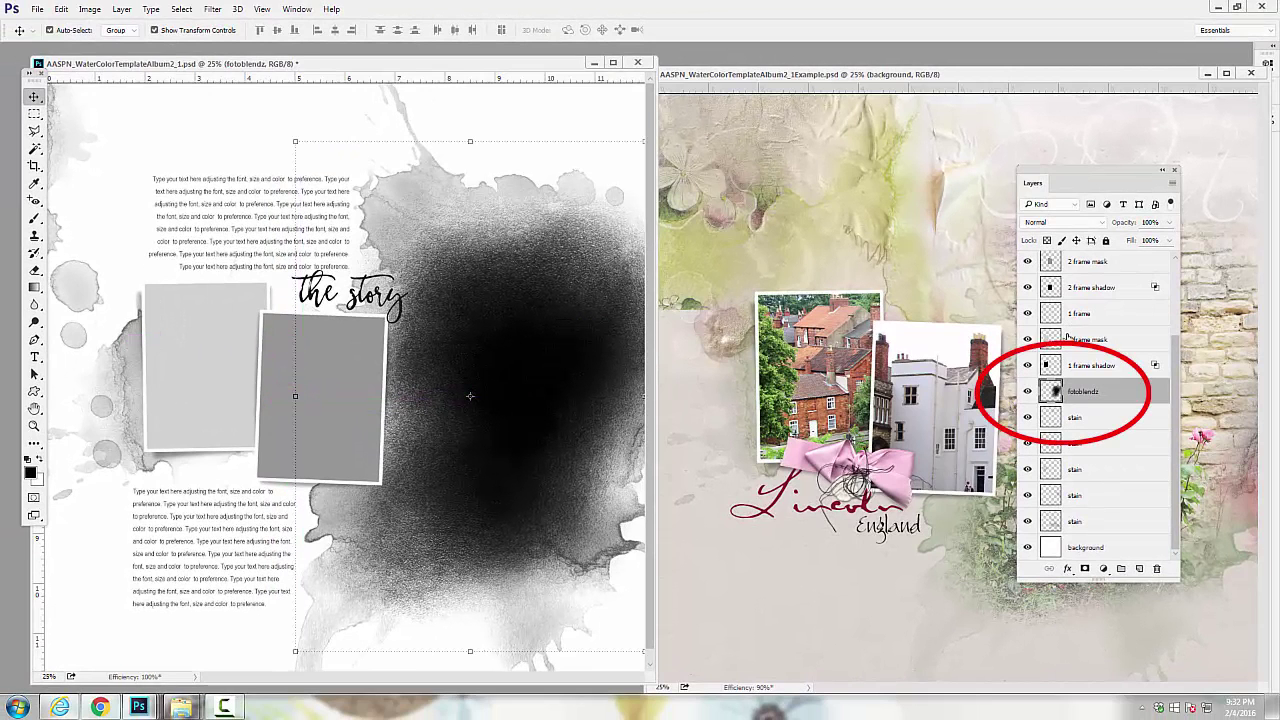
{"action": "key", "text": "alt+]"}
{"action": "key", "text": "alt+]"}
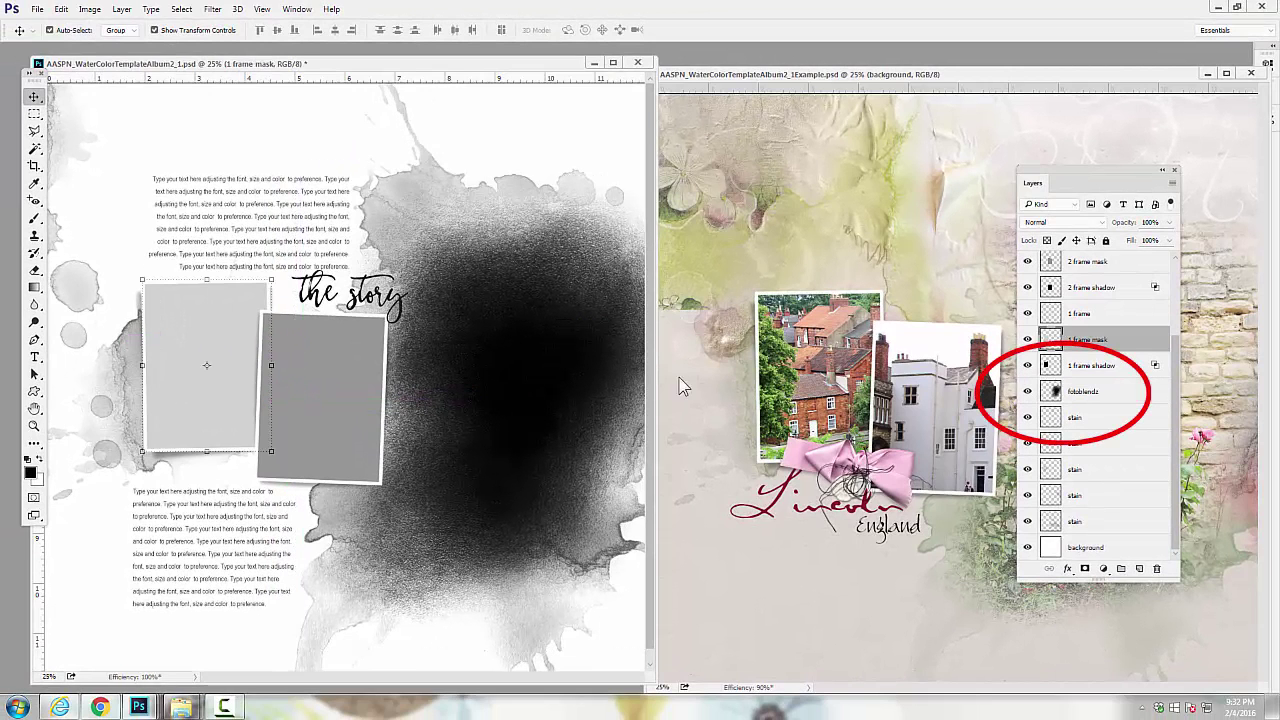
{"action": "left_click_drag", "start_coordinate": [220, 321], "coordinate": [196, 324]}
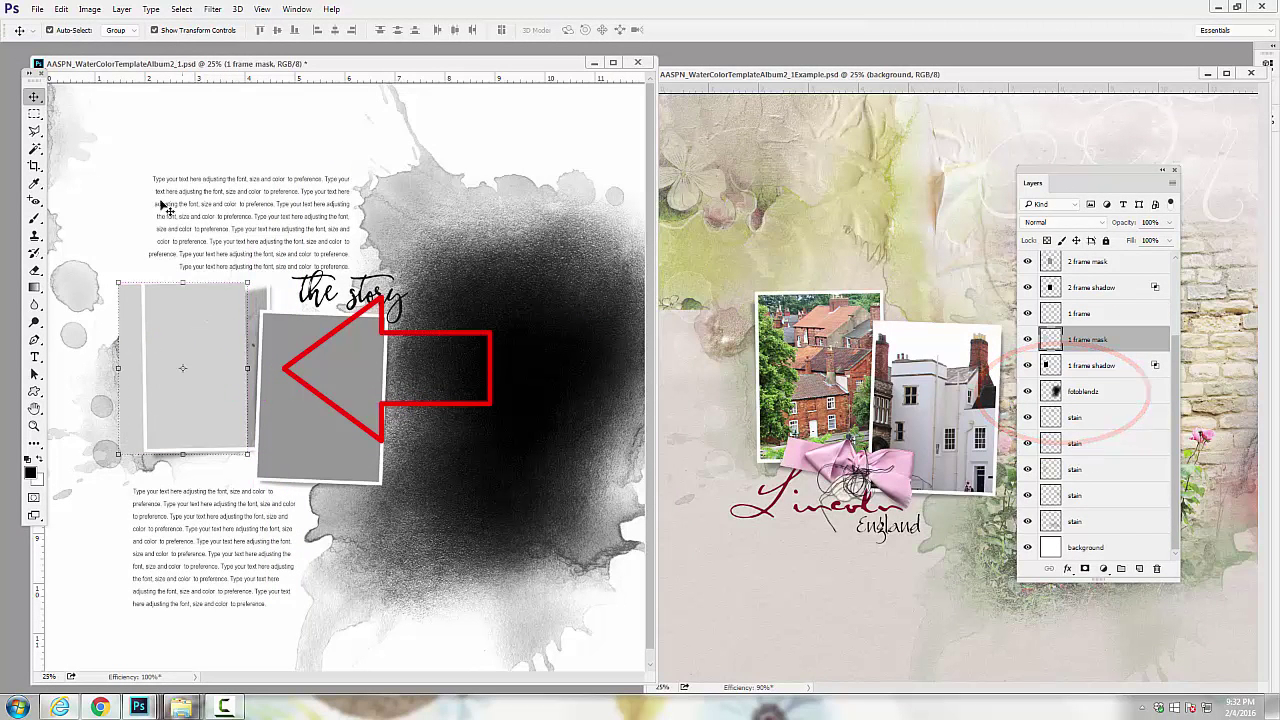
{"action": "left_click", "coordinate": [62, 9]}
{"action": "left_click", "coordinate": [75, 22]}
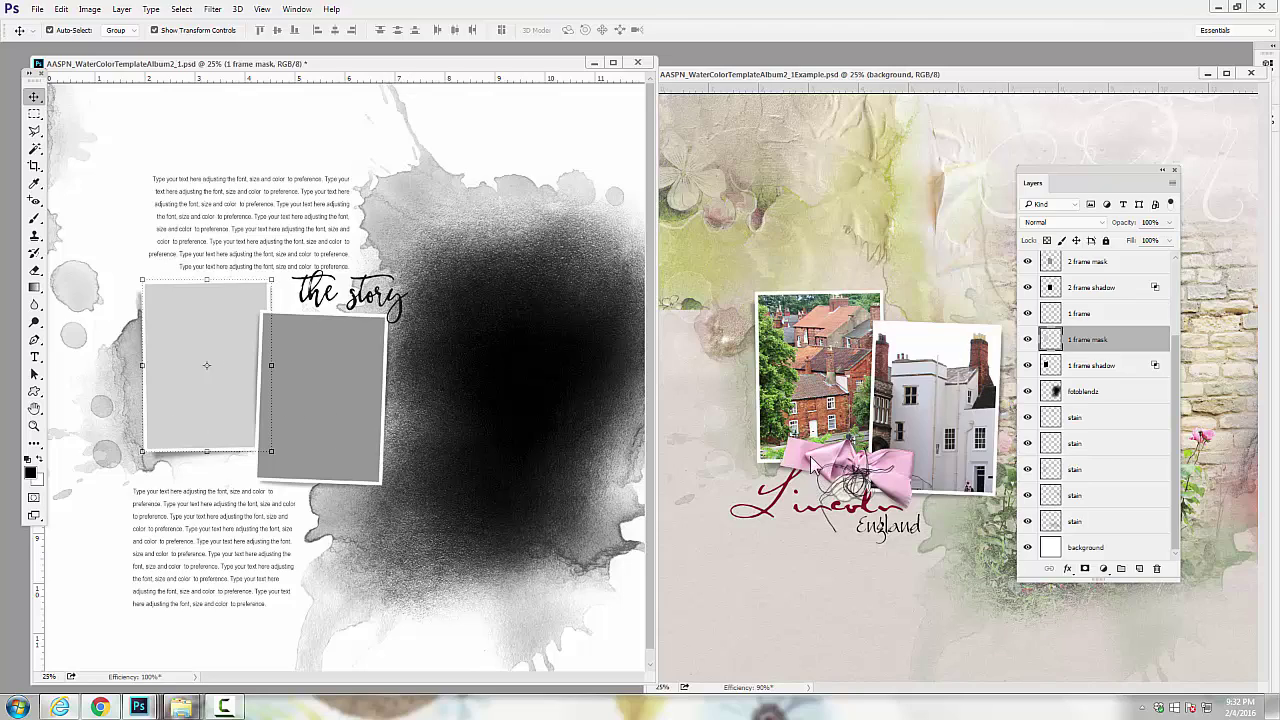
Clear the example layout's window from view and reposition the template window.
{"action": "left_click_drag", "start_coordinate": [727, 84], "coordinate": [520, 122]}
{"action": "key", "text": "ctrl+w"}
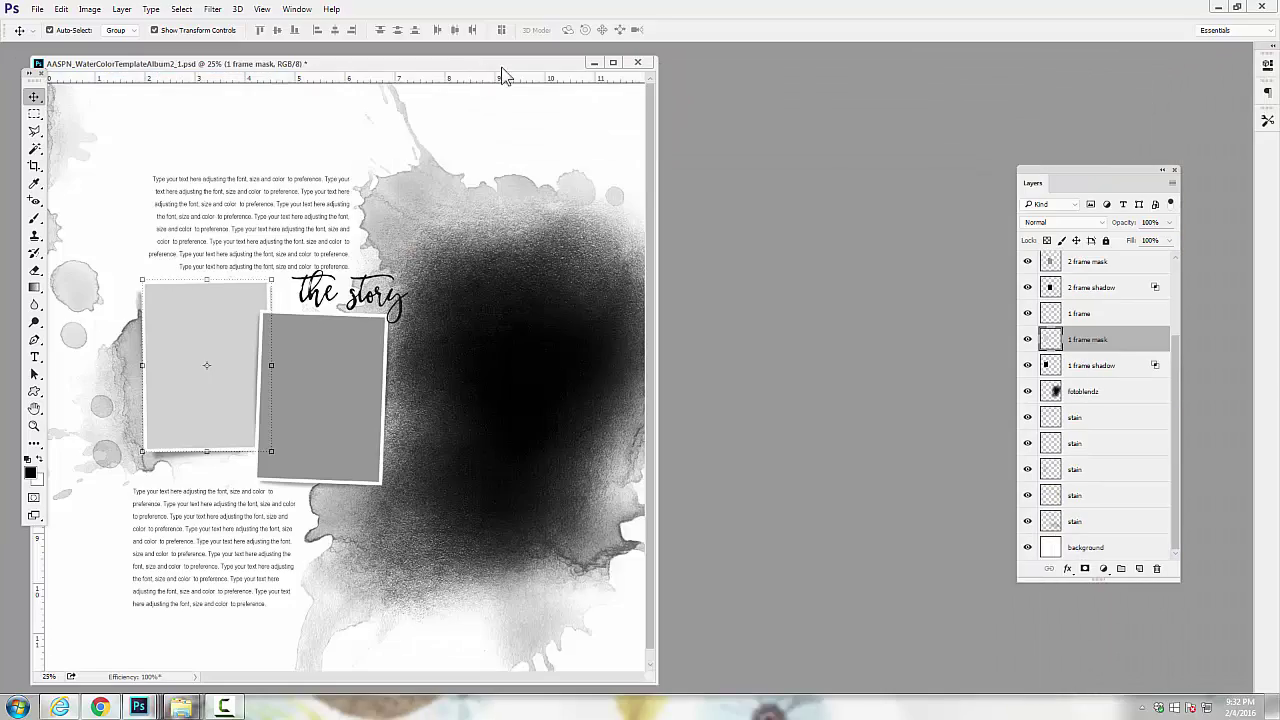
{"action": "left_click_drag", "start_coordinate": [503, 66], "coordinate": [613, 58]}
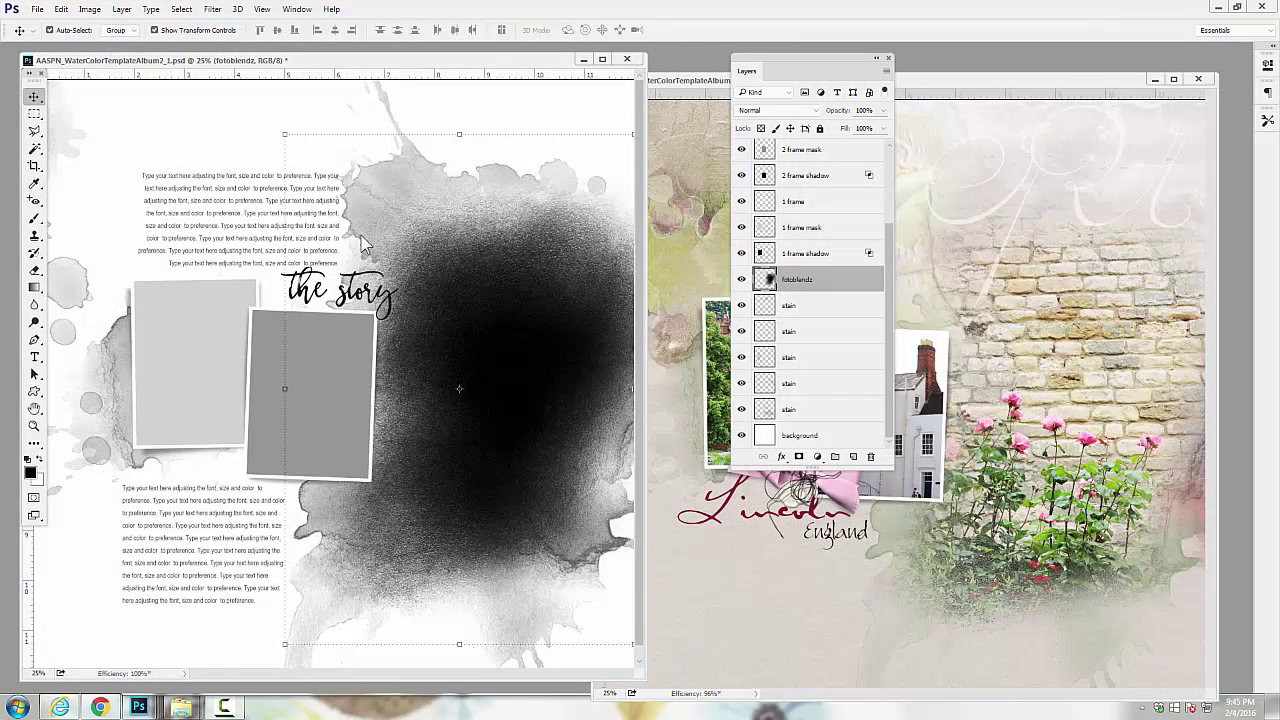
Open the three photos IMG_2567.JPG, IMG_2573.jpg and IMG_2591.JPG together.
{"action": "left_click", "coordinate": [38, 10]}
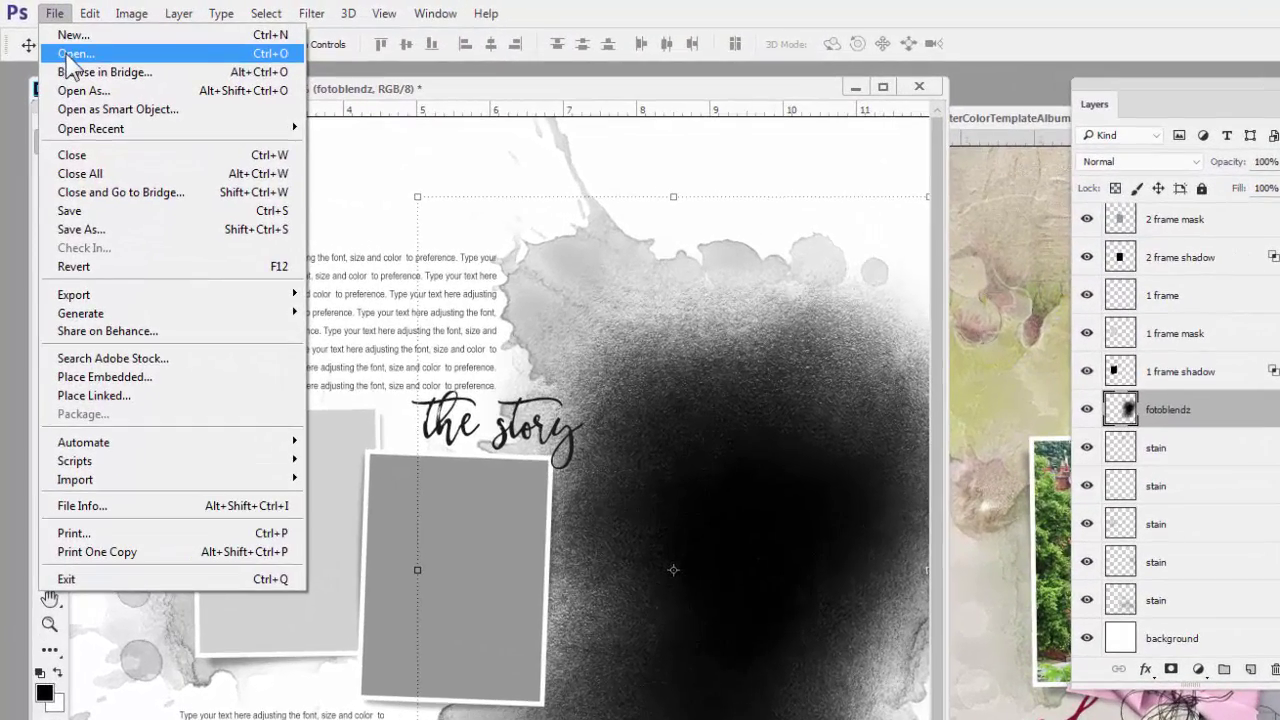
{"action": "left_click", "coordinate": [52, 41]}
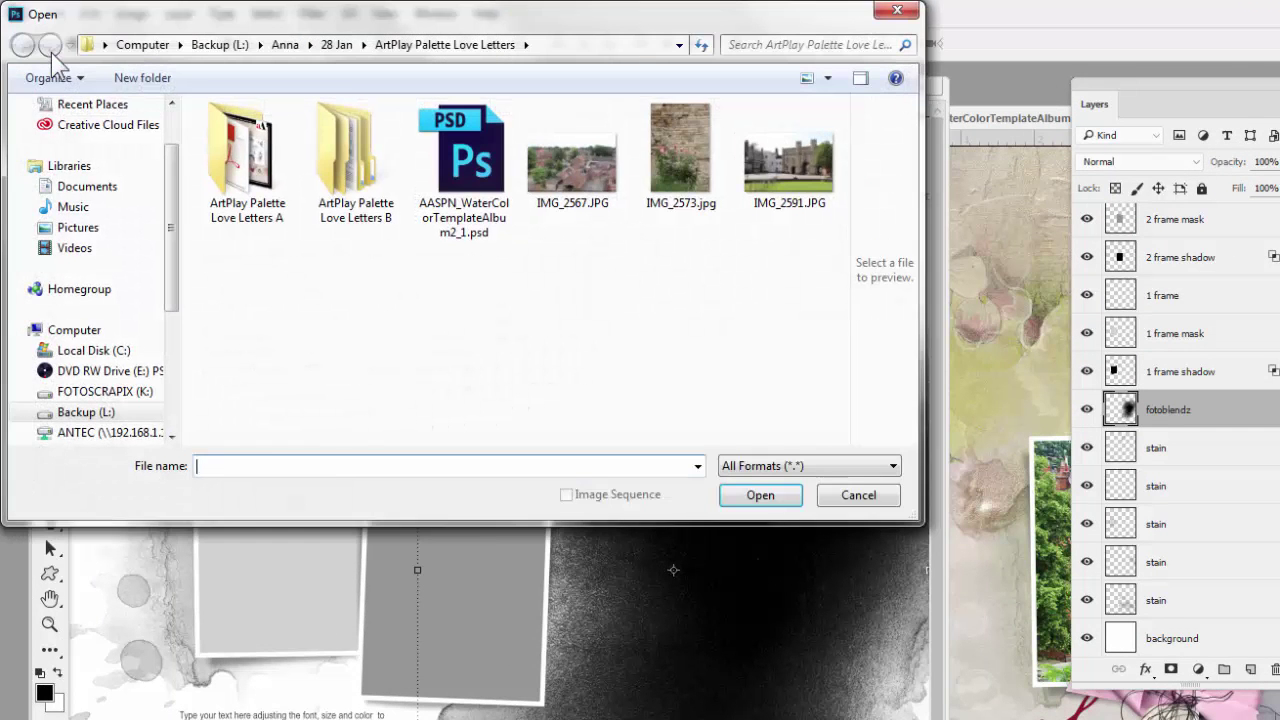
{"action": "left_click", "coordinate": [566, 174]}
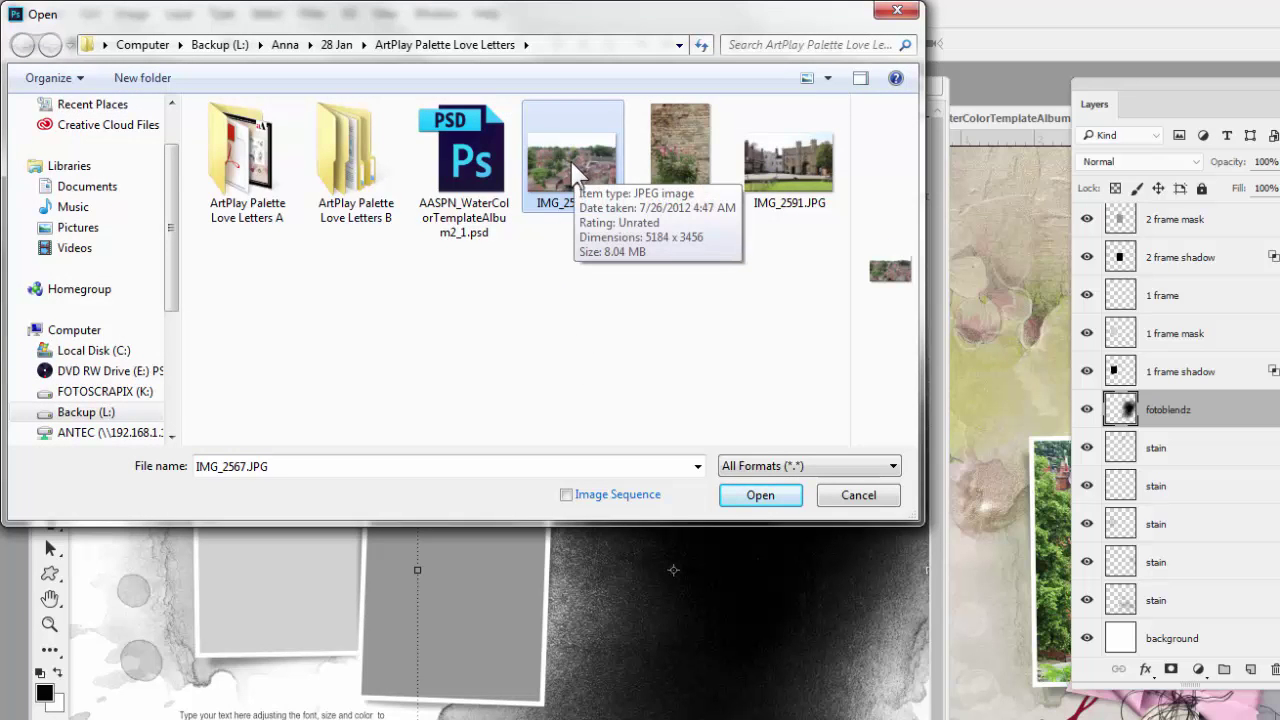
{"action": "left_click", "coordinate": [800, 171], "text": "shift"}
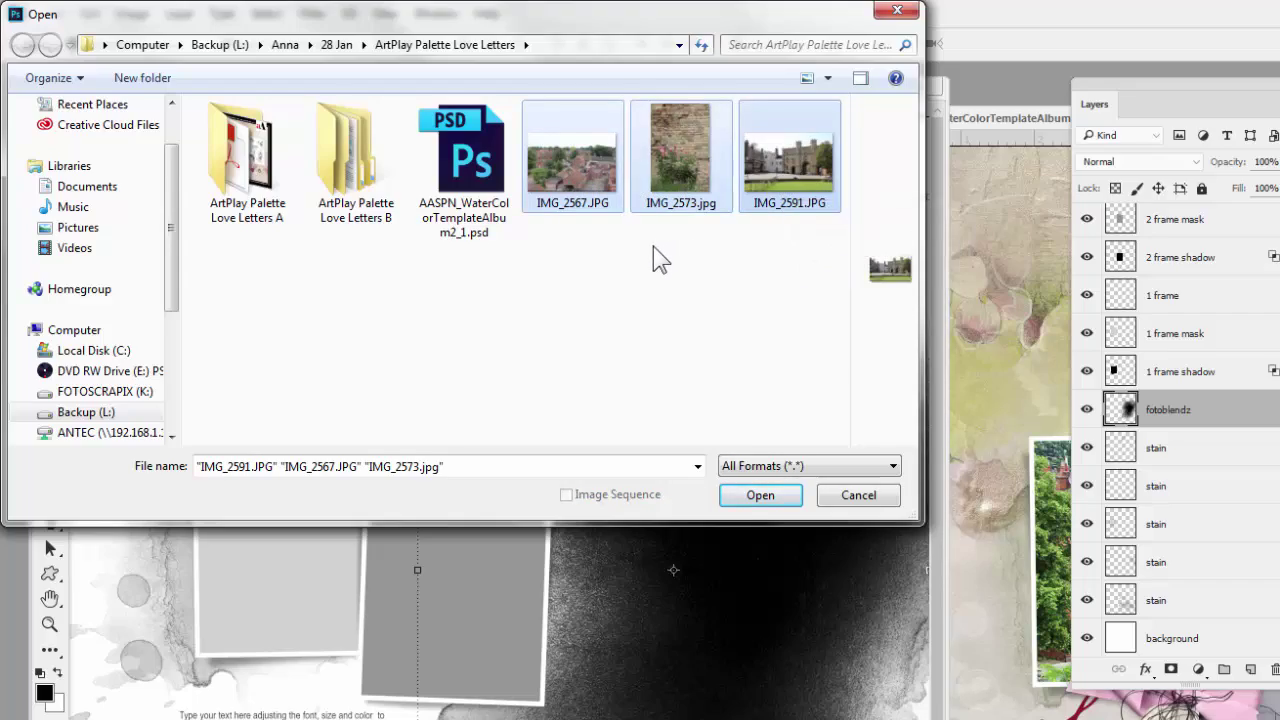
{"action": "left_click", "coordinate": [758, 497]}
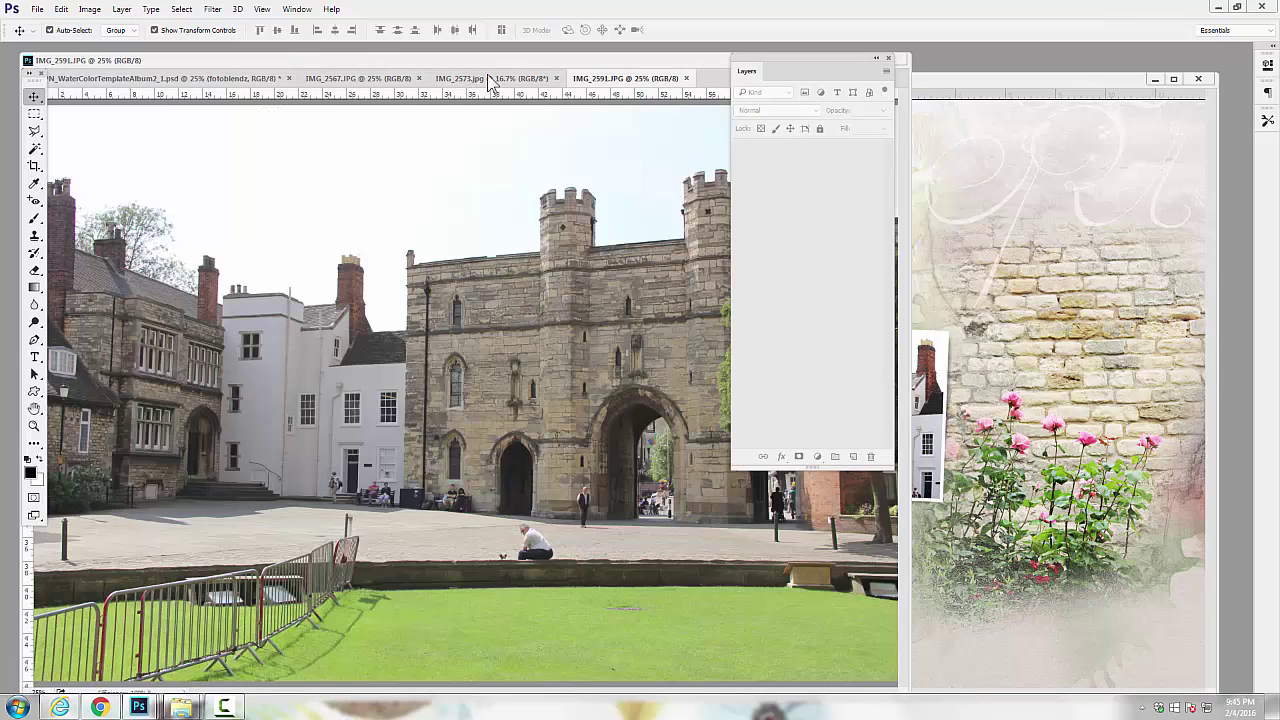
Float each of the three photos in its own window and bring the template document to the front.
{"action": "left_click_drag", "start_coordinate": [598, 84], "coordinate": [711, 162]}
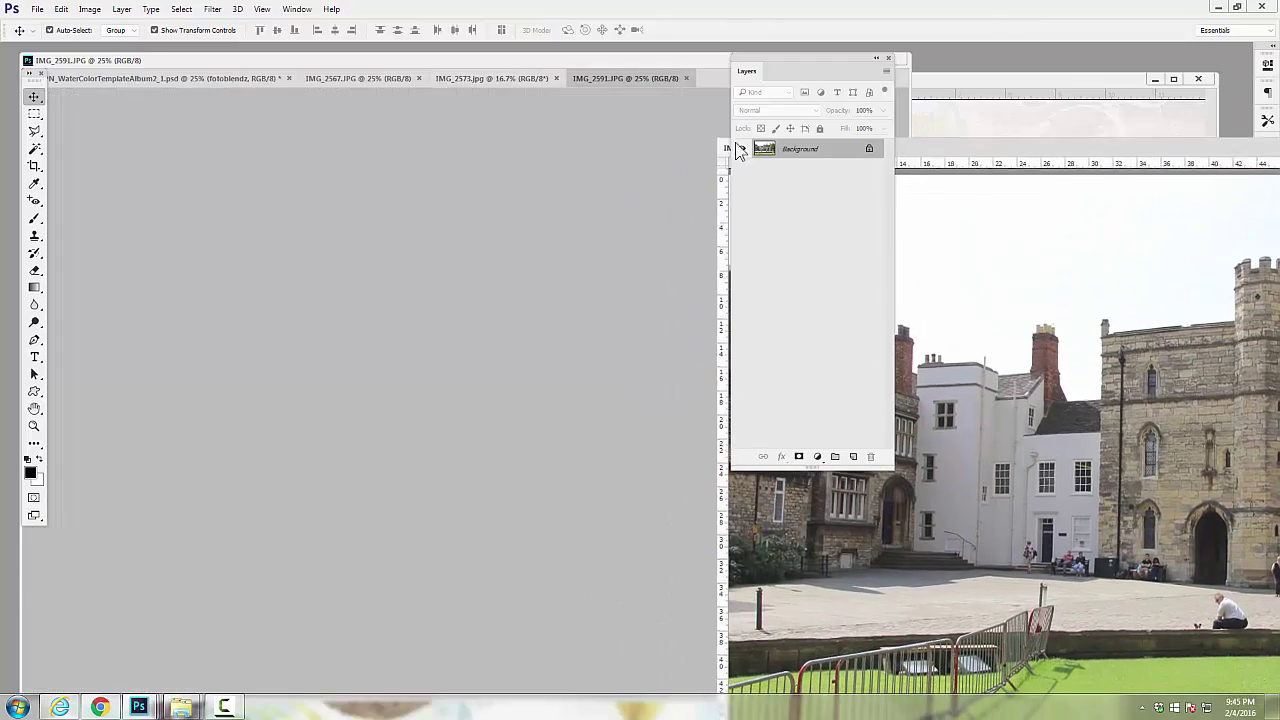
{"action": "left_click", "coordinate": [511, 78]}
{"action": "left_click_drag", "start_coordinate": [511, 78], "coordinate": [872, 116]}
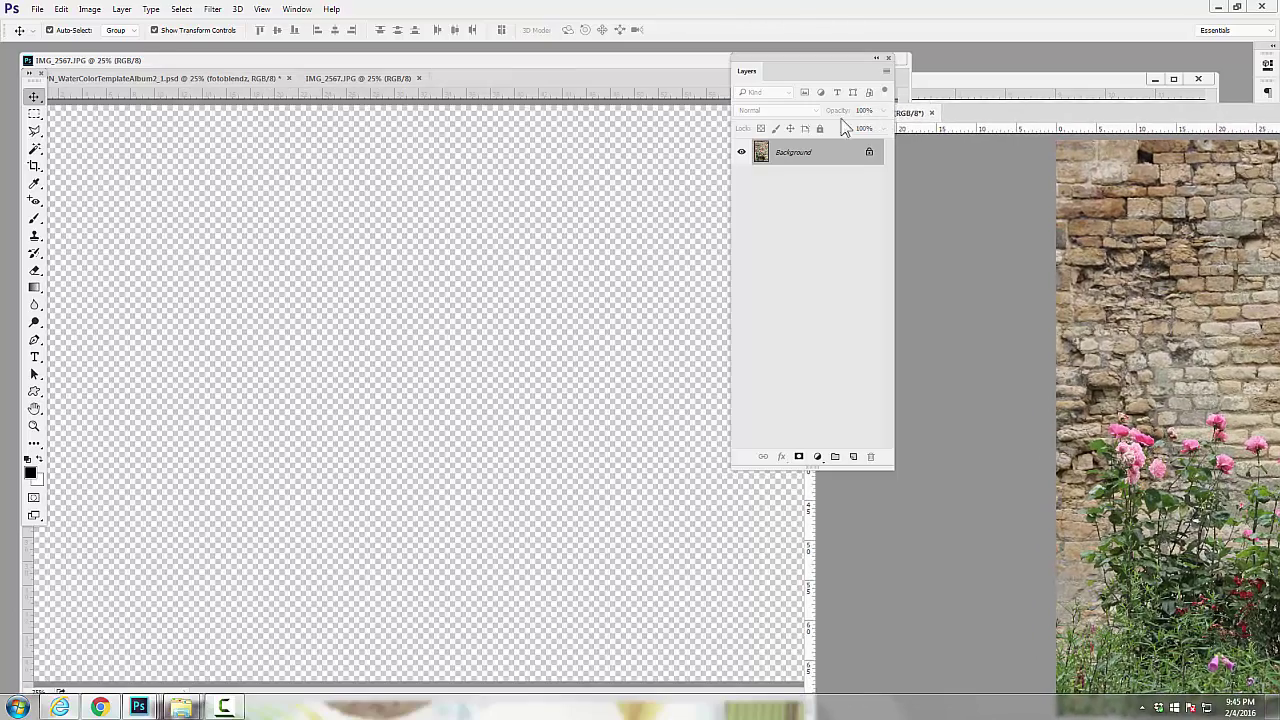
{"action": "left_click_drag", "start_coordinate": [395, 78], "coordinate": [691, 108]}
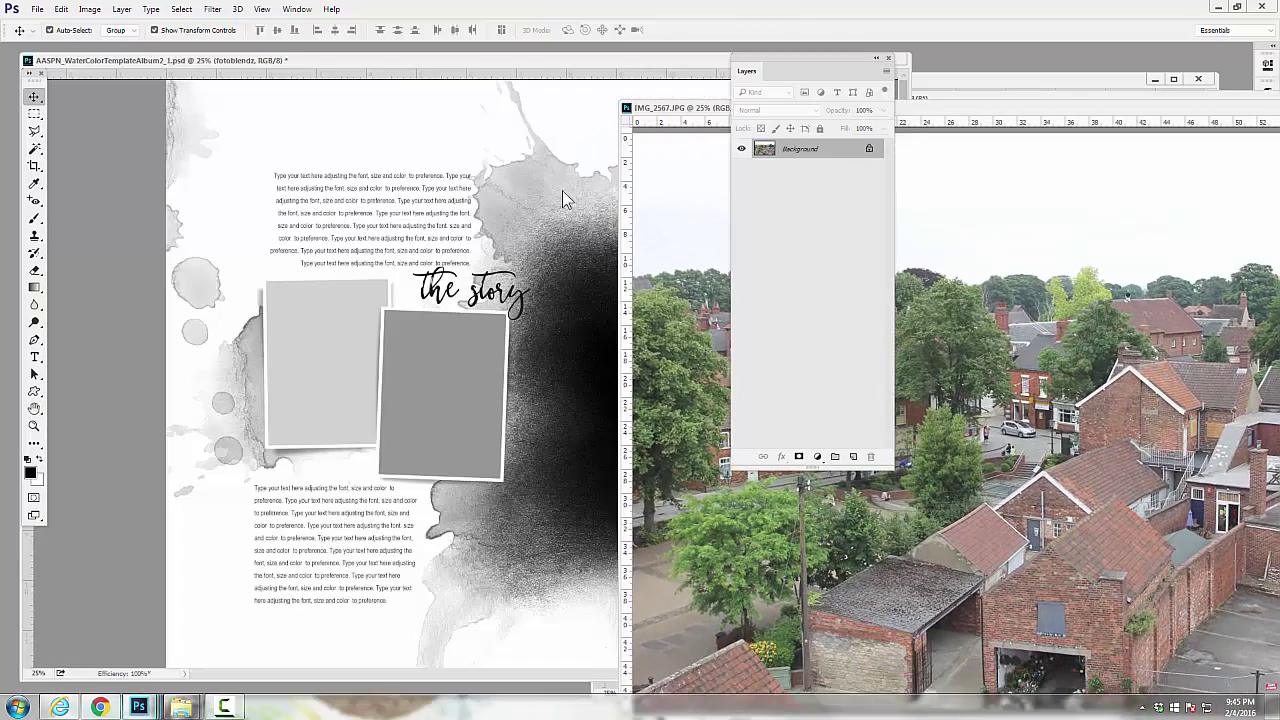
{"action": "left_click", "coordinate": [400, 62]}
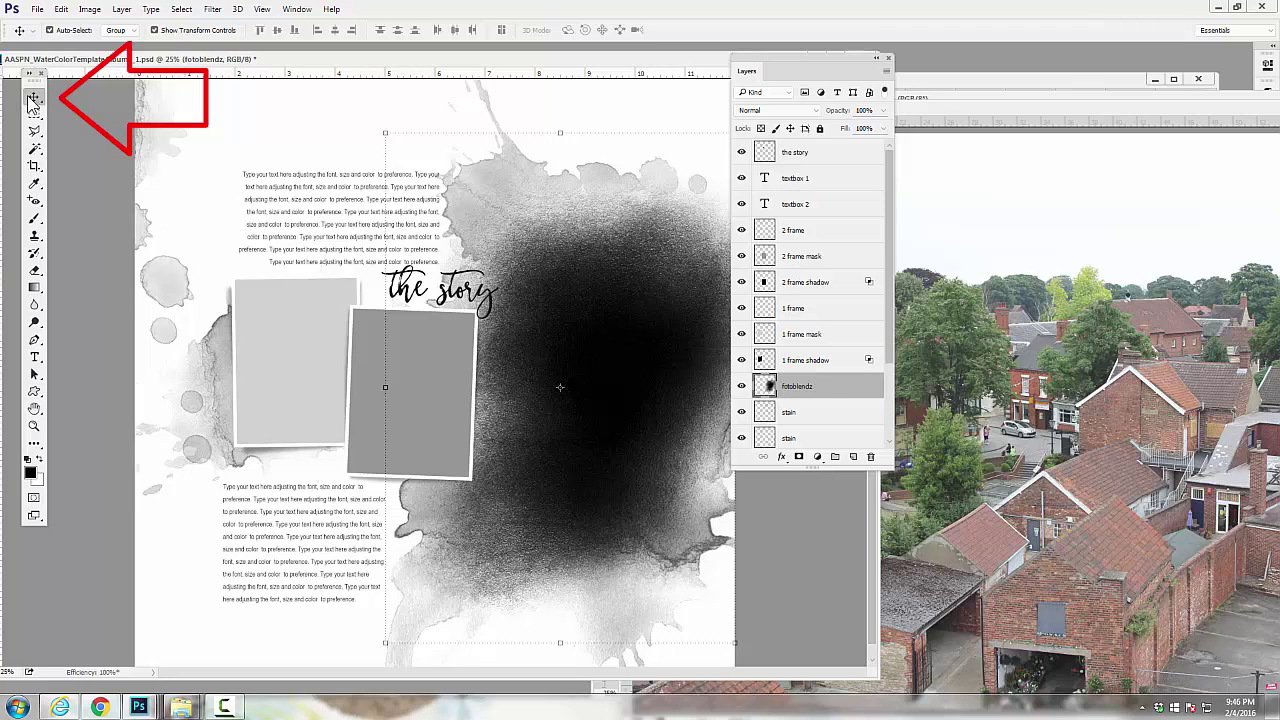
Examine the 1 frame mask, 2 frame mask and 2 frame shadow layers and the rest of the template's layer stack.
{"action": "left_click", "coordinate": [295, 327]}
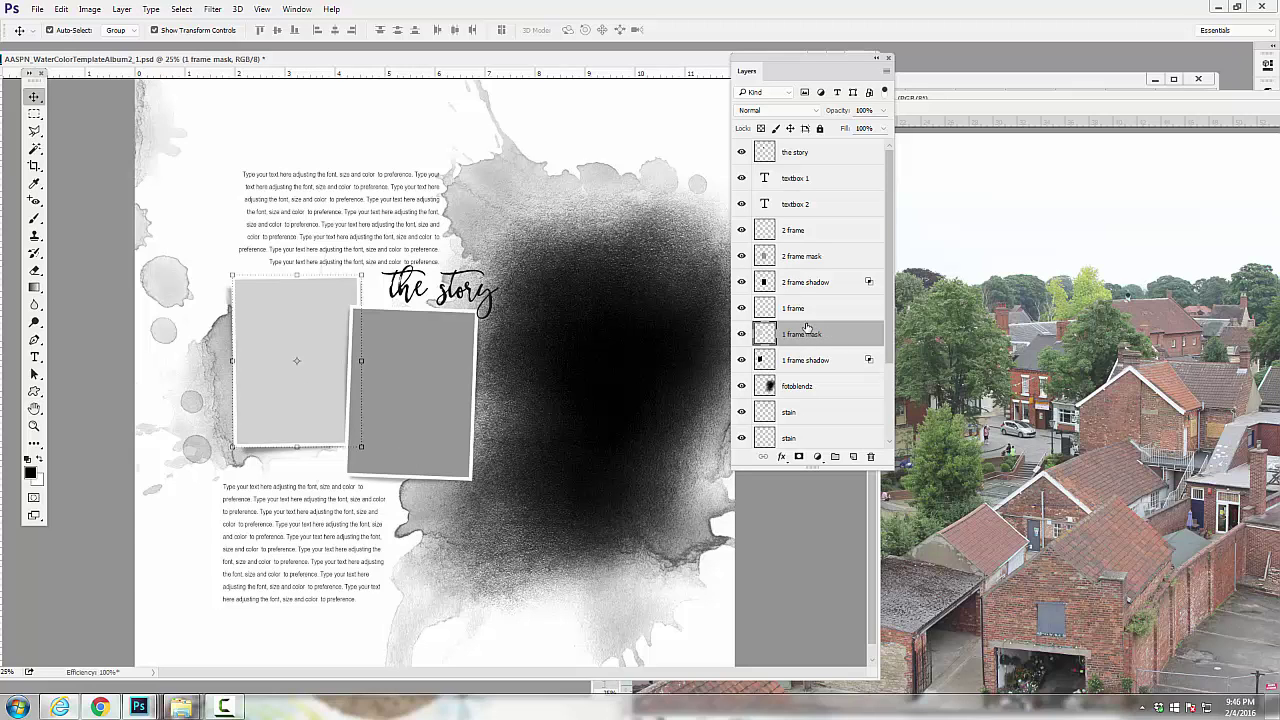
{"action": "left_click", "coordinate": [802, 256]}
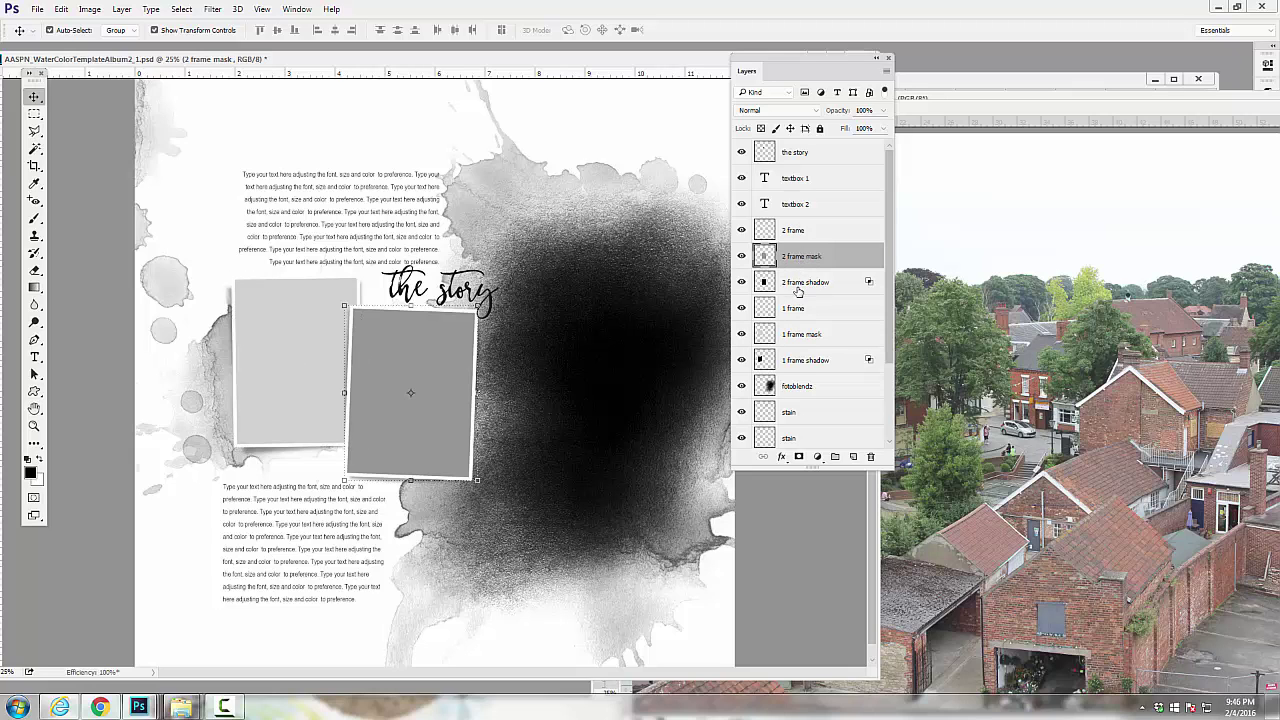
{"action": "left_click", "coordinate": [798, 288]}
{"action": "left_click", "coordinate": [801, 262]}
{"action": "scroll", "coordinate": [900, 220], "scroll_direction": "down", "scroll_amount": 4}
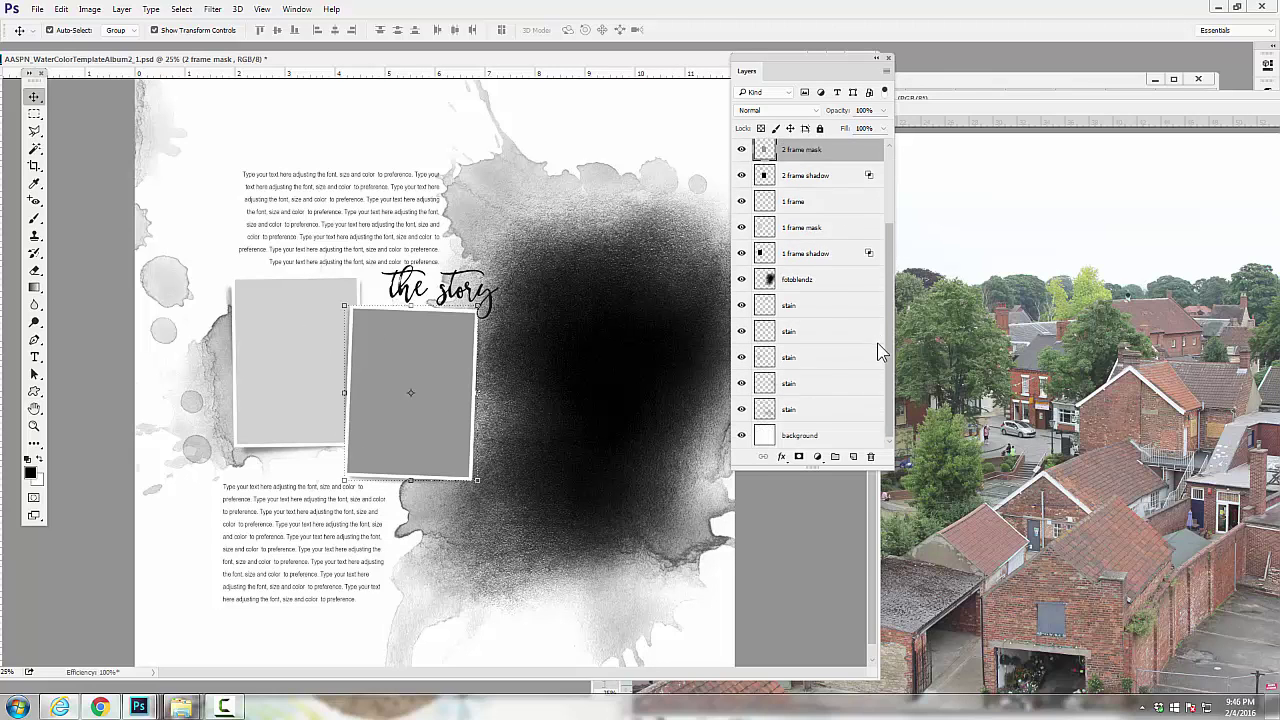
{"action": "scroll", "coordinate": [895, 200], "scroll_direction": "up", "scroll_amount": 4}
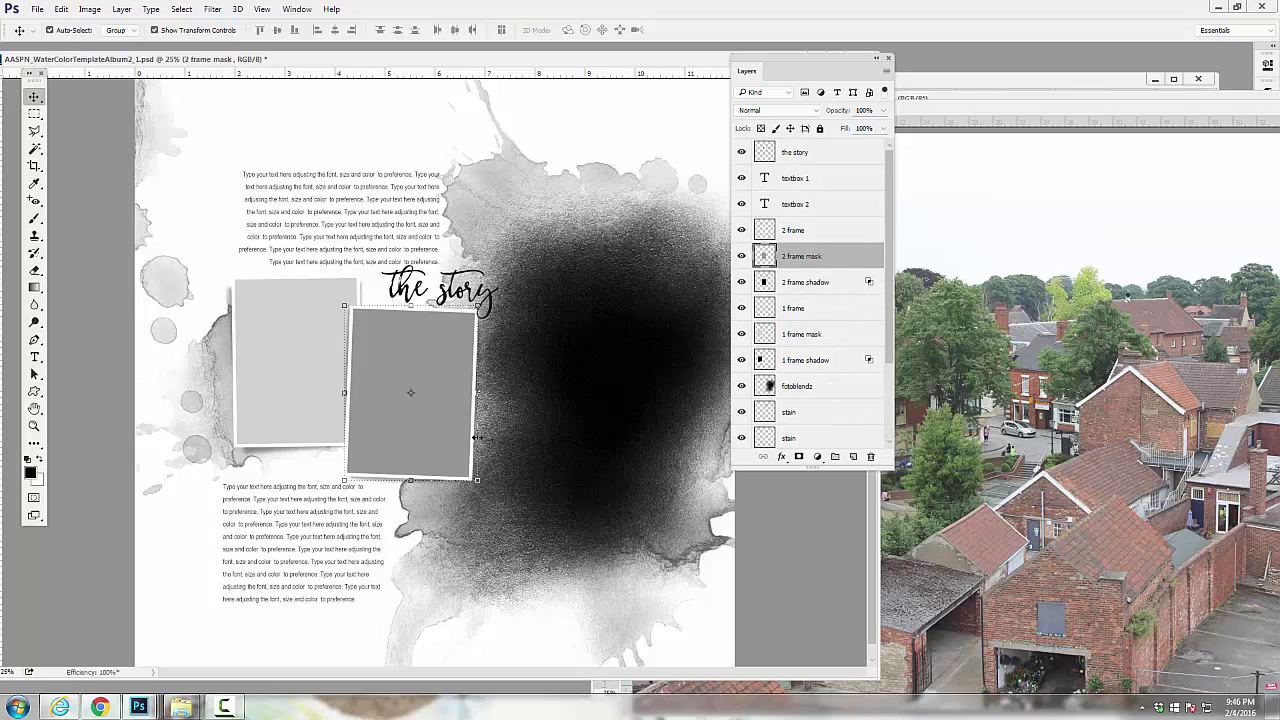
Copy photo IMG_2567 into the template directly above the 1 frame mask layer and position it over the first frame.
{"action": "left_click", "coordinate": [278, 346]}
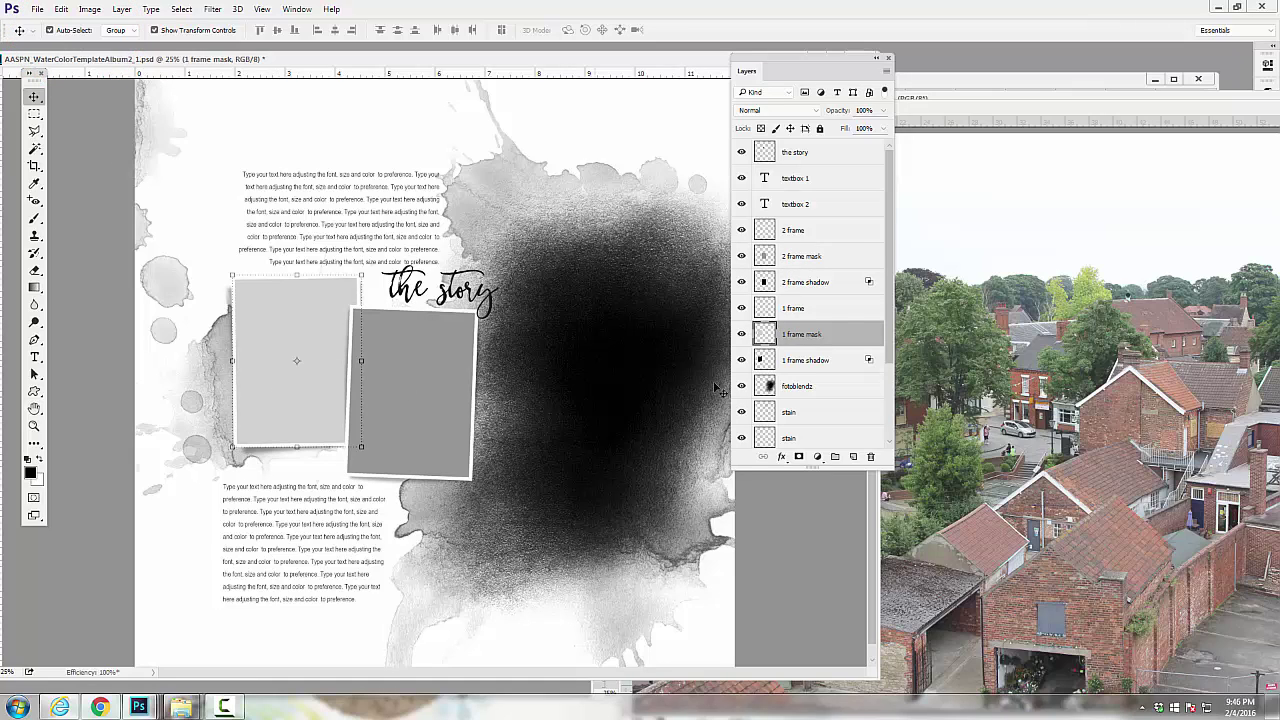
{"action": "left_click_drag", "start_coordinate": [985, 118], "coordinate": [849, 161]}
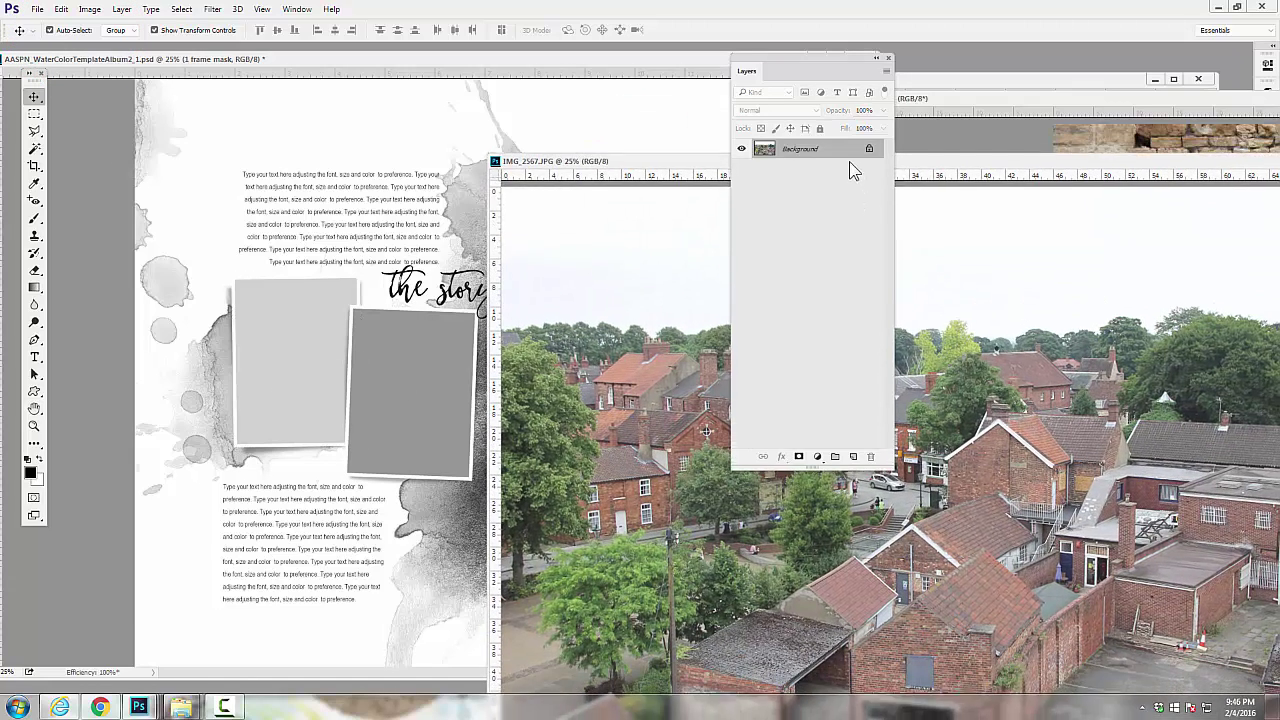
{"action": "left_click_drag", "start_coordinate": [948, 502], "coordinate": [215, 305]}
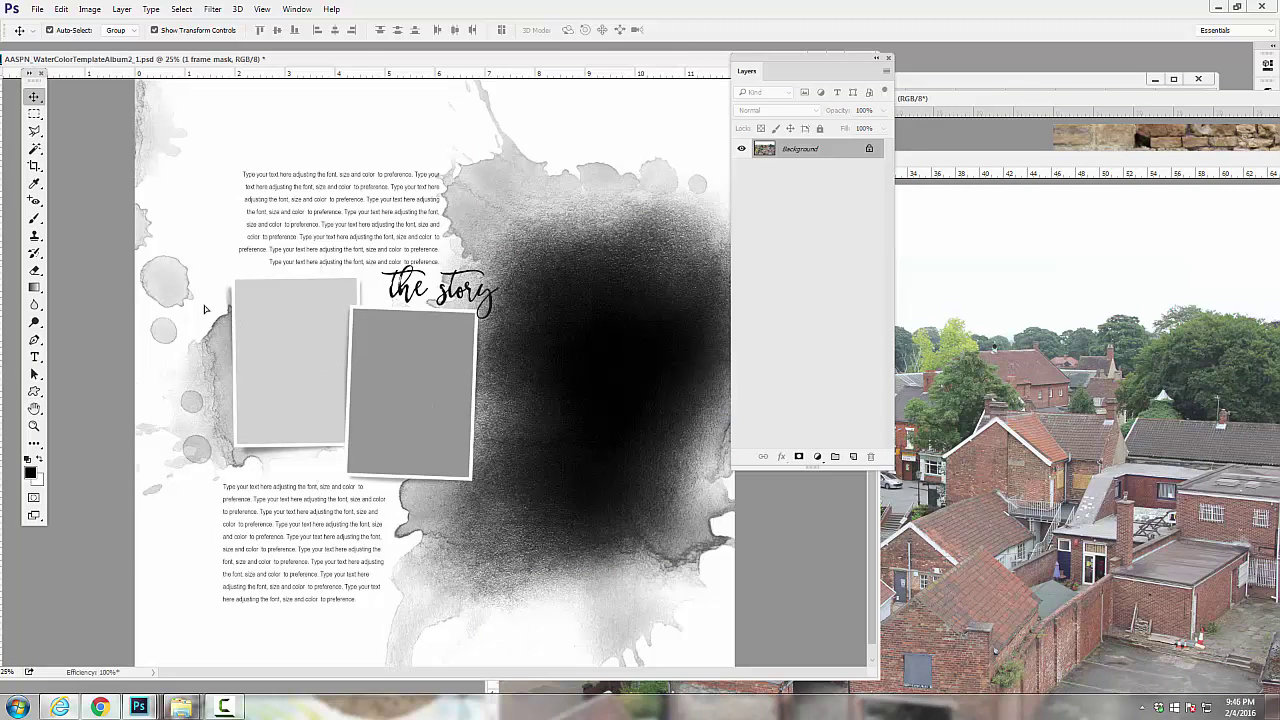
{"action": "left_click_drag", "start_coordinate": [294, 325], "coordinate": [341, 360]}
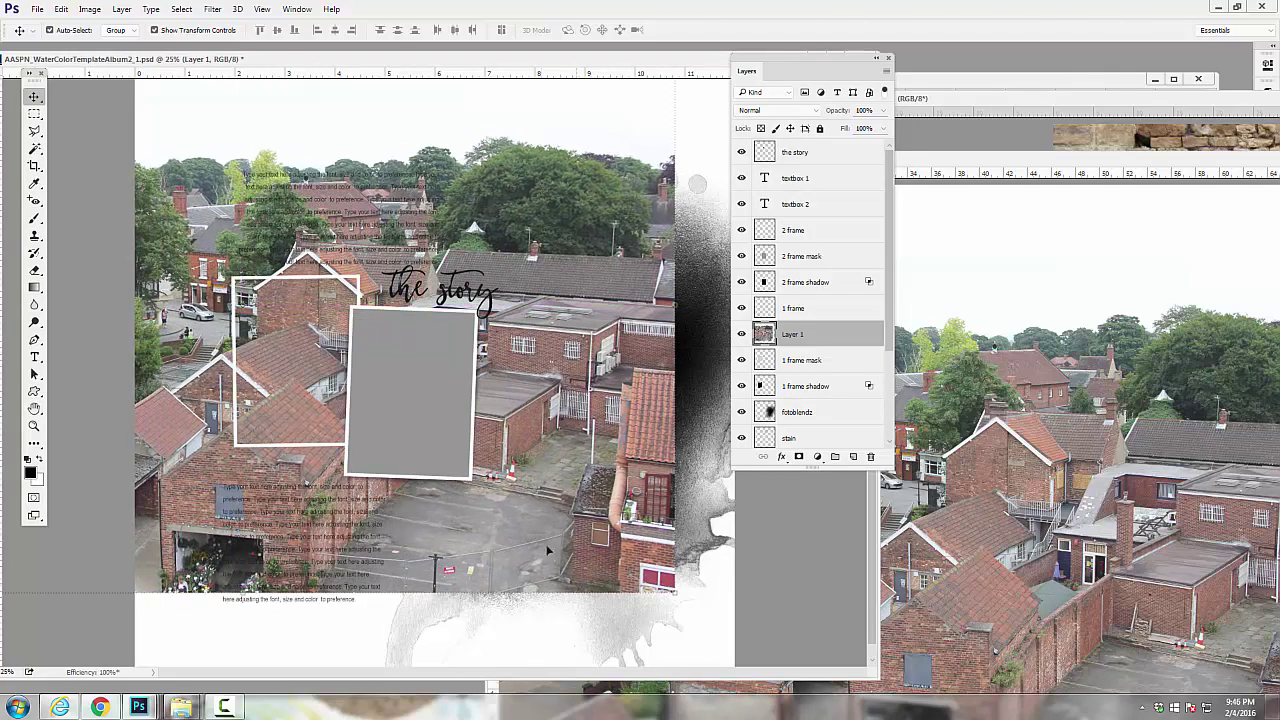
{"action": "left_click_drag", "start_coordinate": [277, 322], "coordinate": [304, 334]}
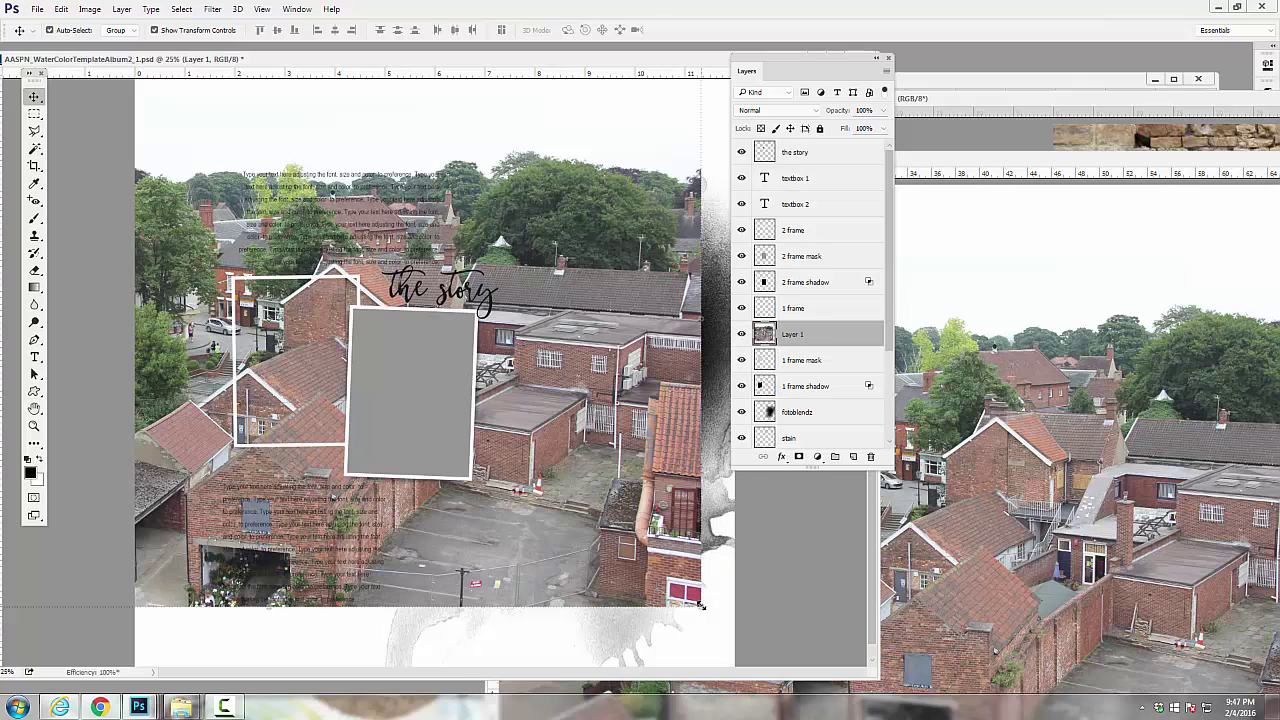
{"action": "key", "text": "ctrl+t"}
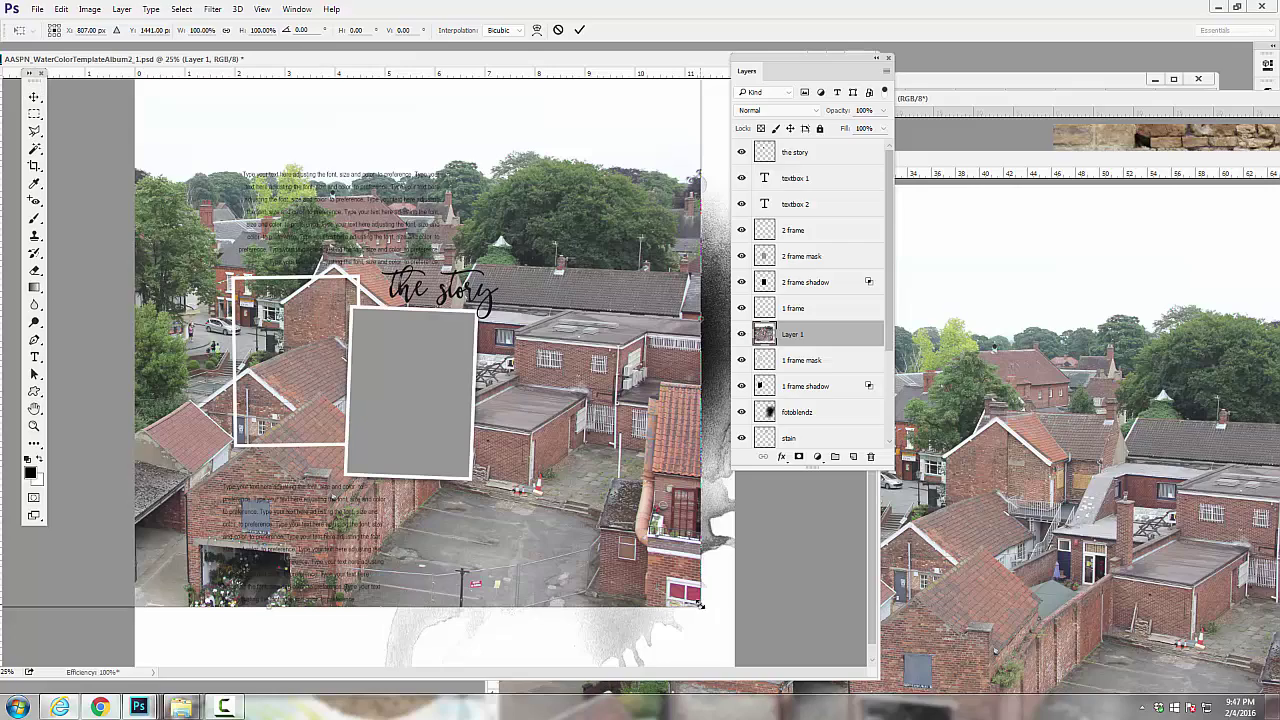
{"action": "left_click_drag", "start_coordinate": [697, 605], "coordinate": [655, 570]}
{"action": "left_click", "coordinate": [559, 31]}
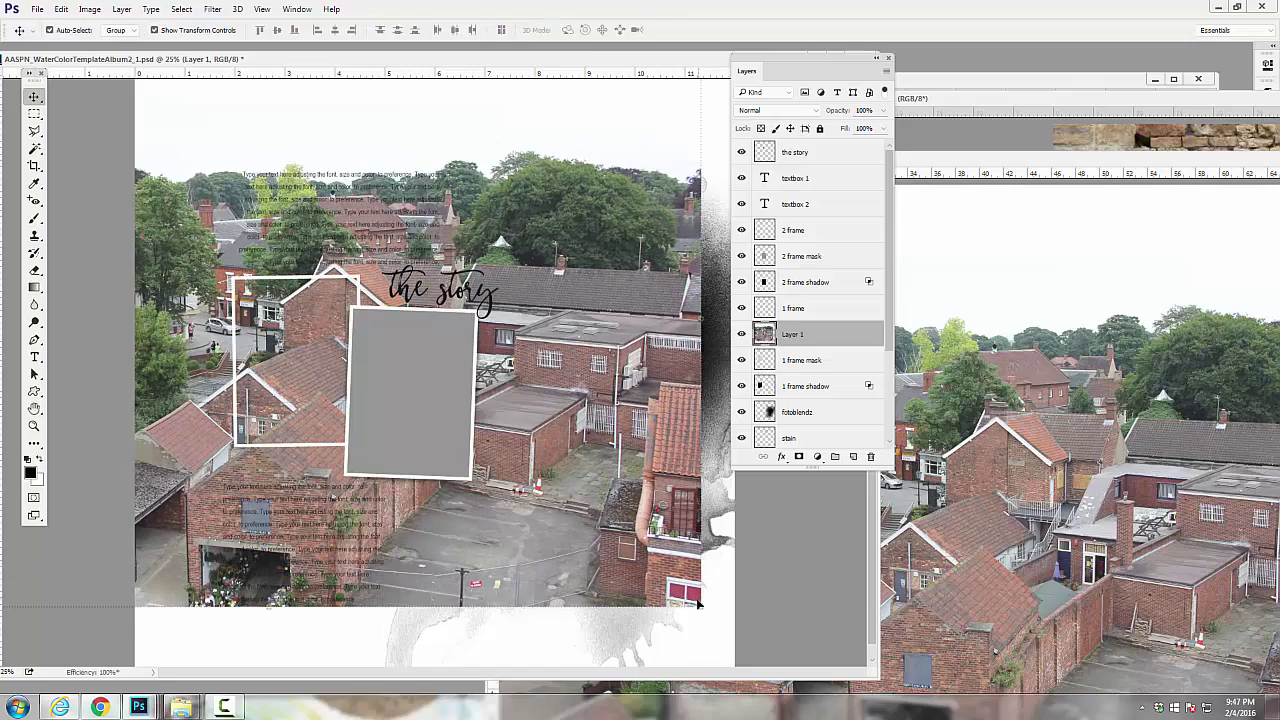
Scale the street photo on Layer 1 down to about 61% and position it over the first frame.
{"action": "key", "text": "ctrl+t"}
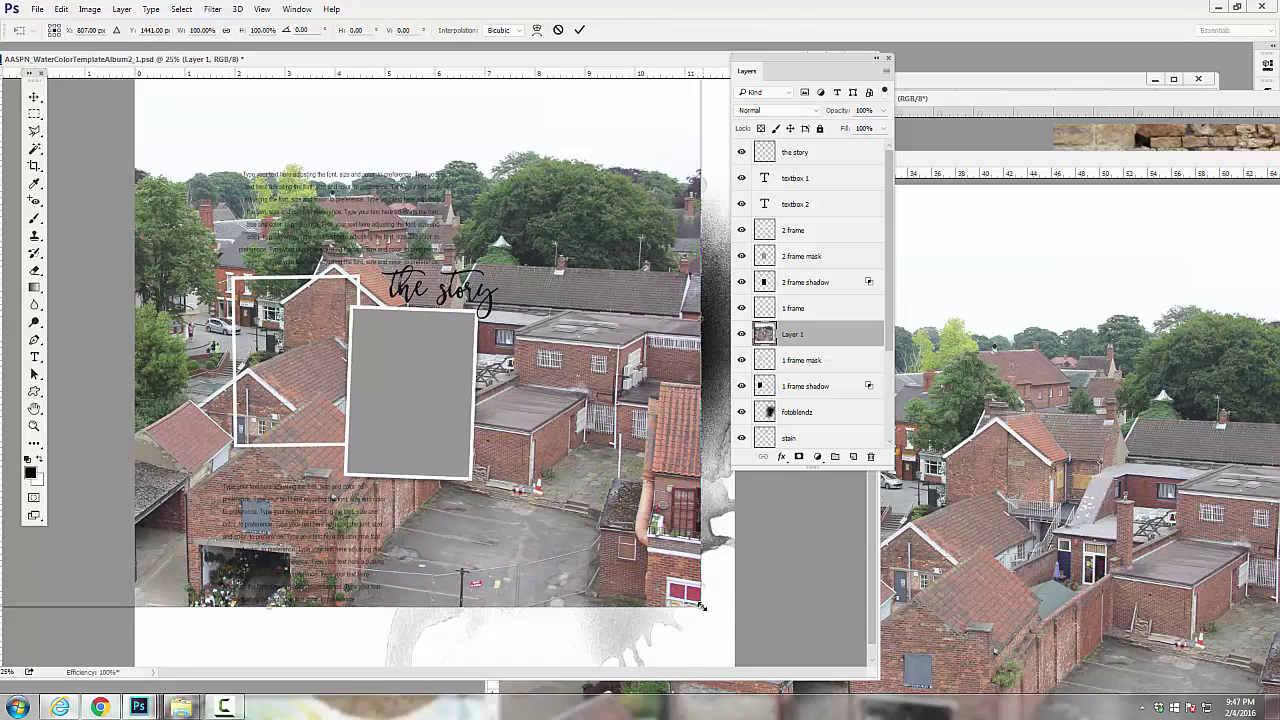
{"action": "left_click_drag", "start_coordinate": [703, 606], "coordinate": [430, 352]}
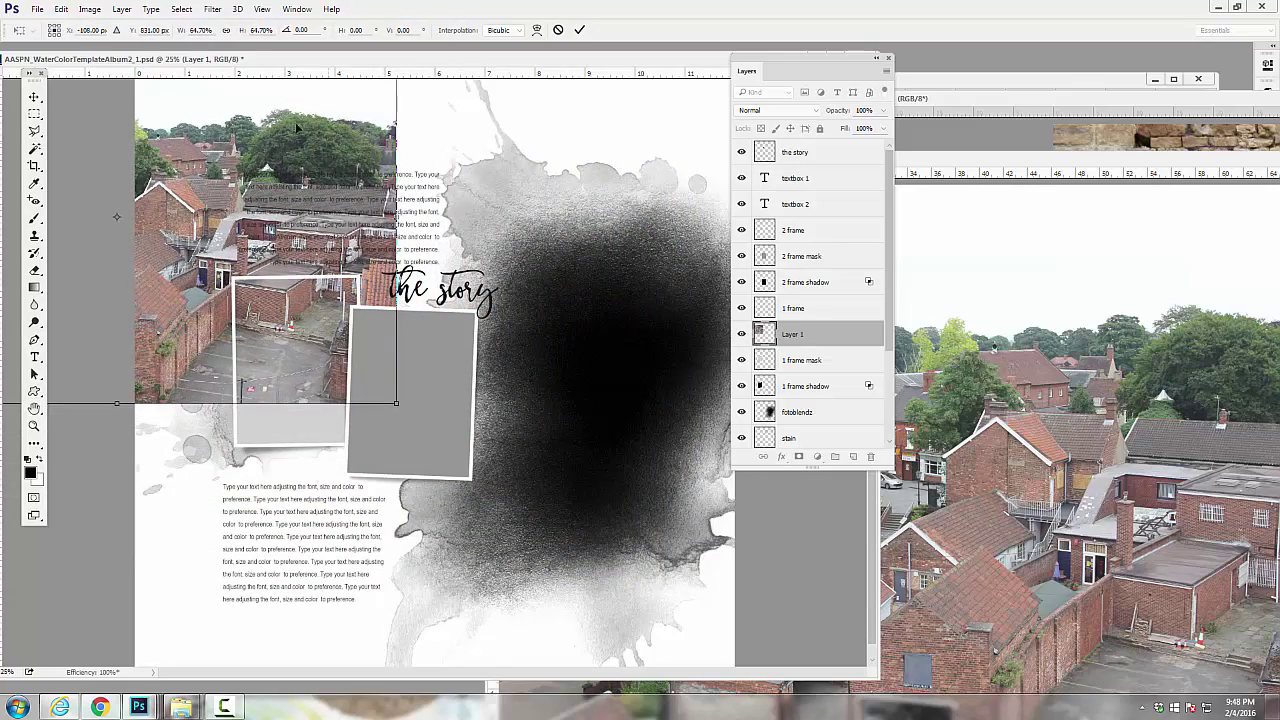
{"action": "left_click_drag", "start_coordinate": [289, 121], "coordinate": [548, 242]}
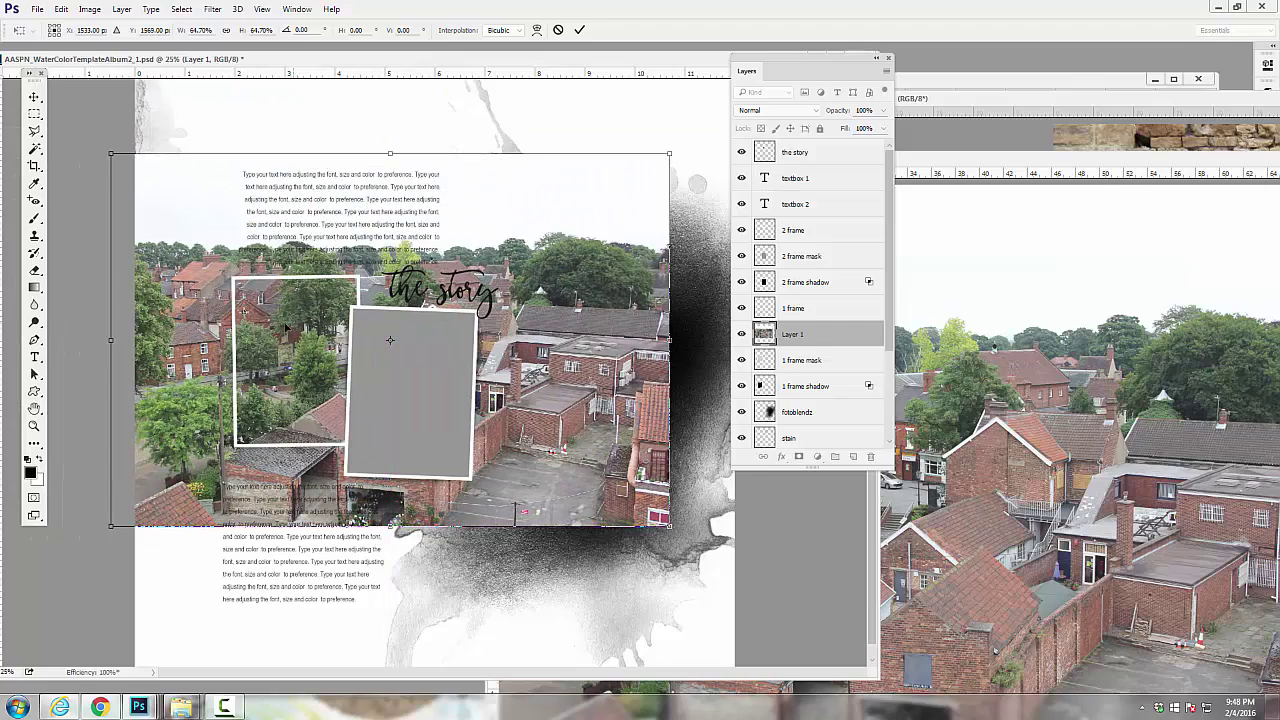
{"action": "left_click_drag", "start_coordinate": [281, 324], "coordinate": [358, 368]}
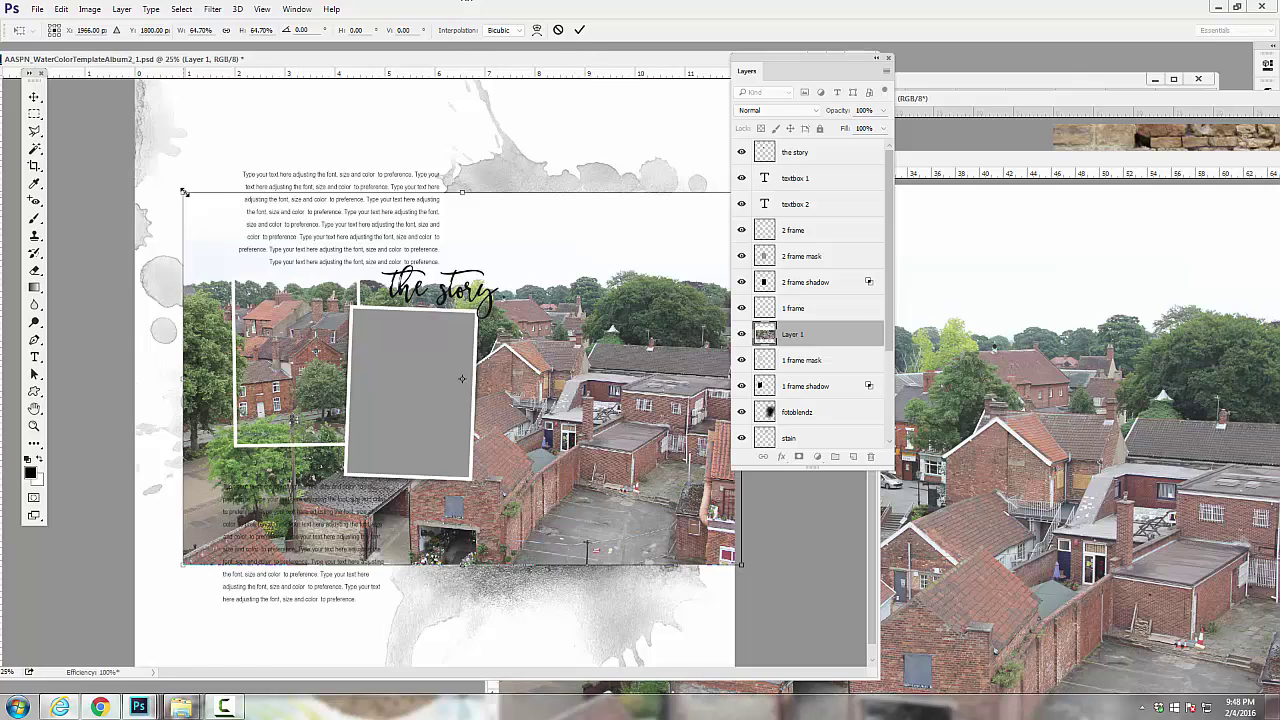
{"action": "left_click_drag", "start_coordinate": [182, 194], "coordinate": [290, 352]}
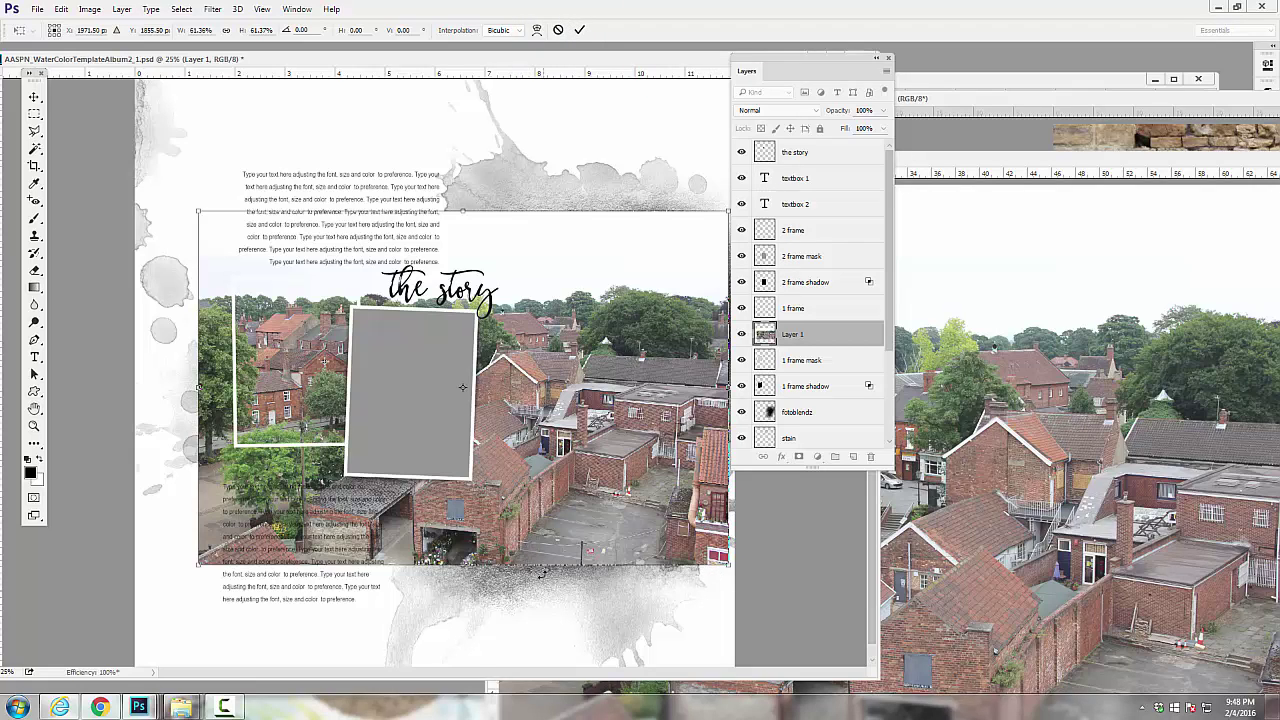
{"action": "left_click", "coordinate": [578, 31]}
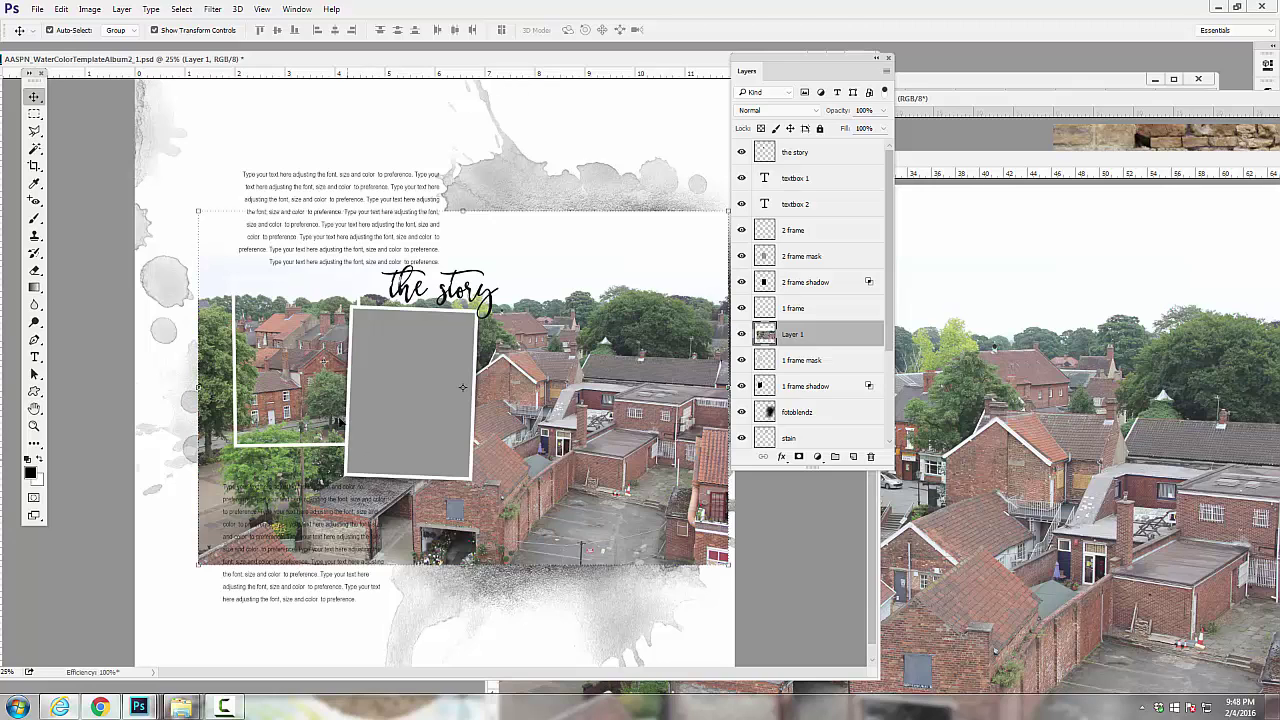
Nudge the Layer 1 photo slightly within the first frame and clip it to the 1 frame mask layer.
{"action": "left_click_drag", "start_coordinate": [292, 365], "coordinate": [299, 365]}
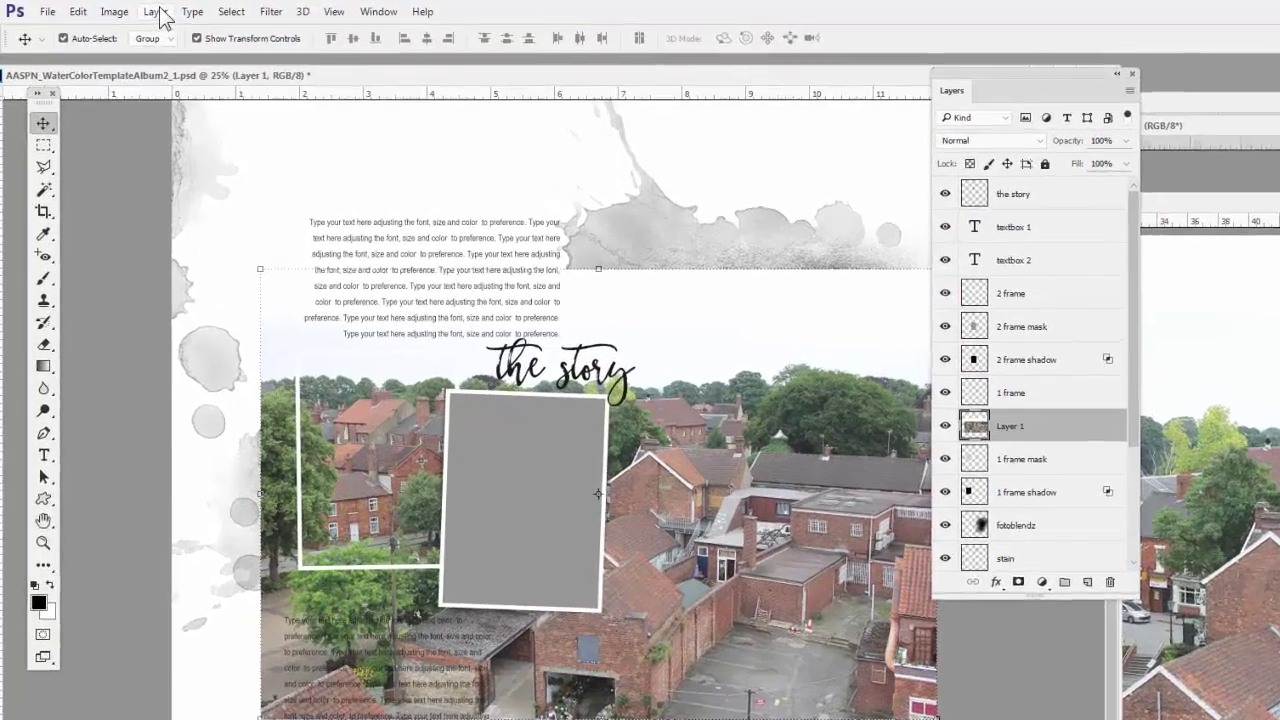
{"action": "left_click", "coordinate": [121, 9]}
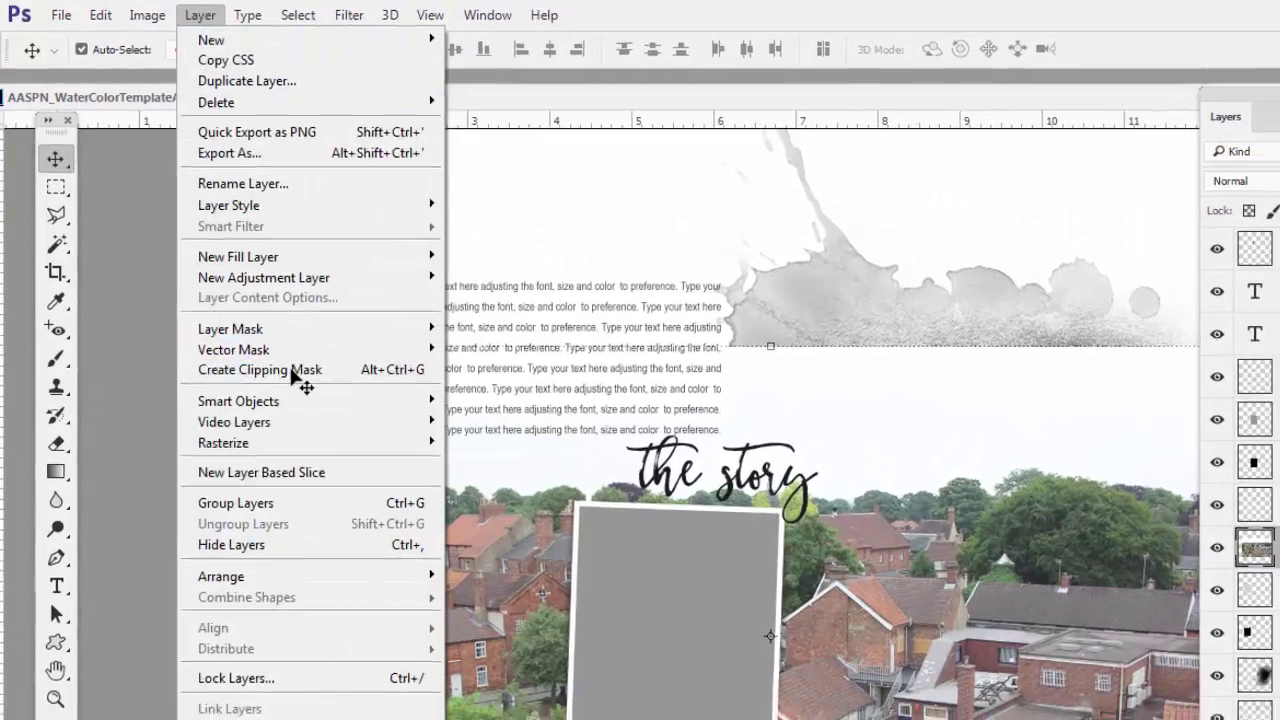
{"action": "left_click", "coordinate": [292, 370]}
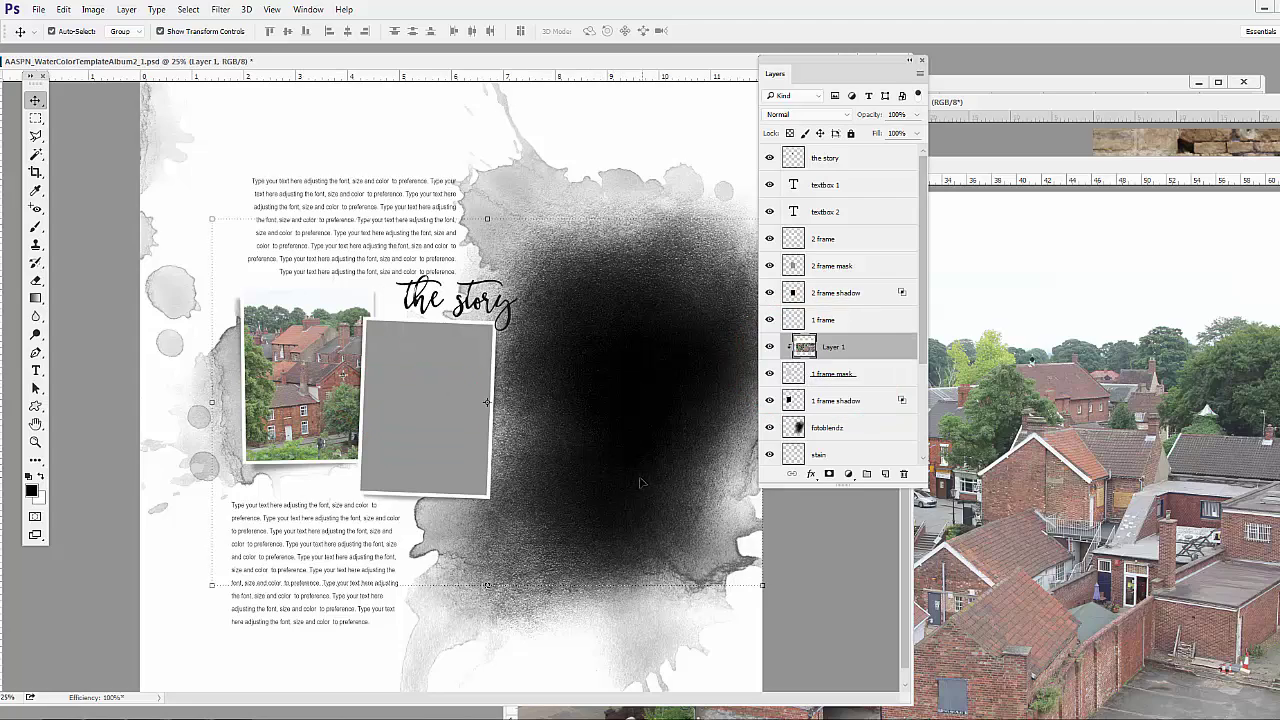
Close the IMG_2567 photo document.
{"action": "left_click", "coordinate": [983, 234]}
{"action": "left_click_drag", "start_coordinate": [983, 165], "coordinate": [351, 310]}
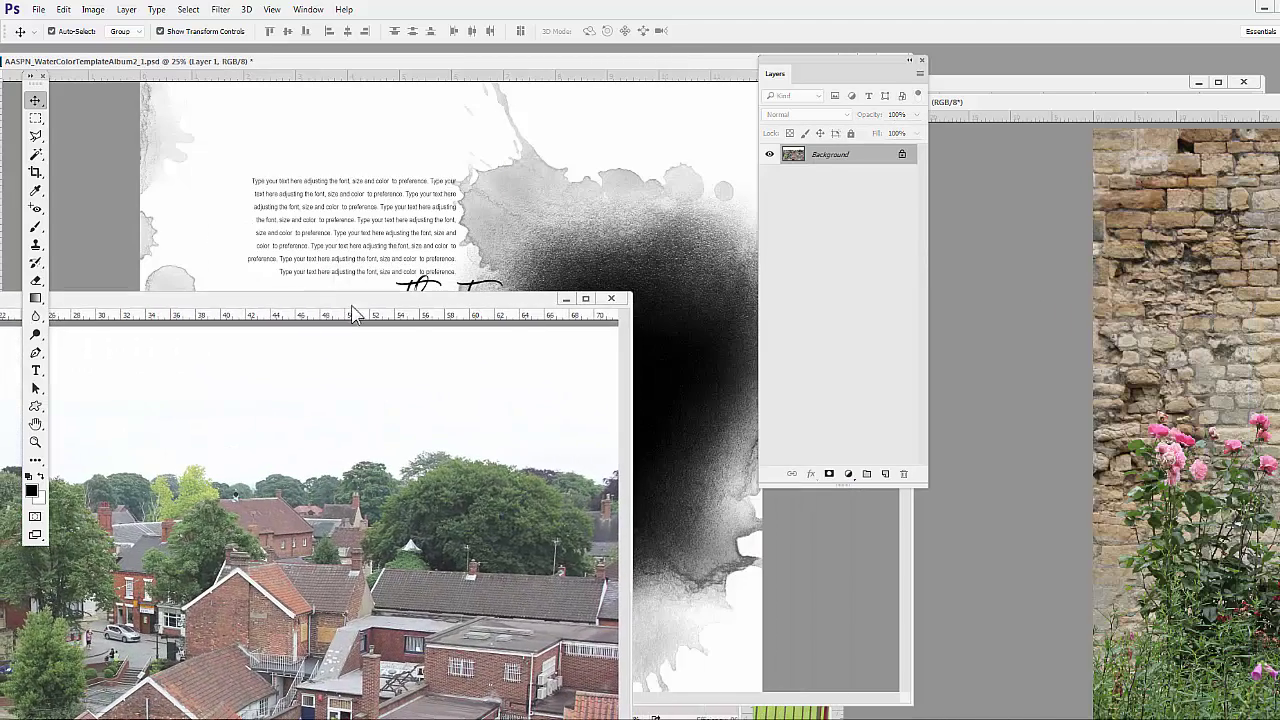
{"action": "left_click", "coordinate": [611, 298]}
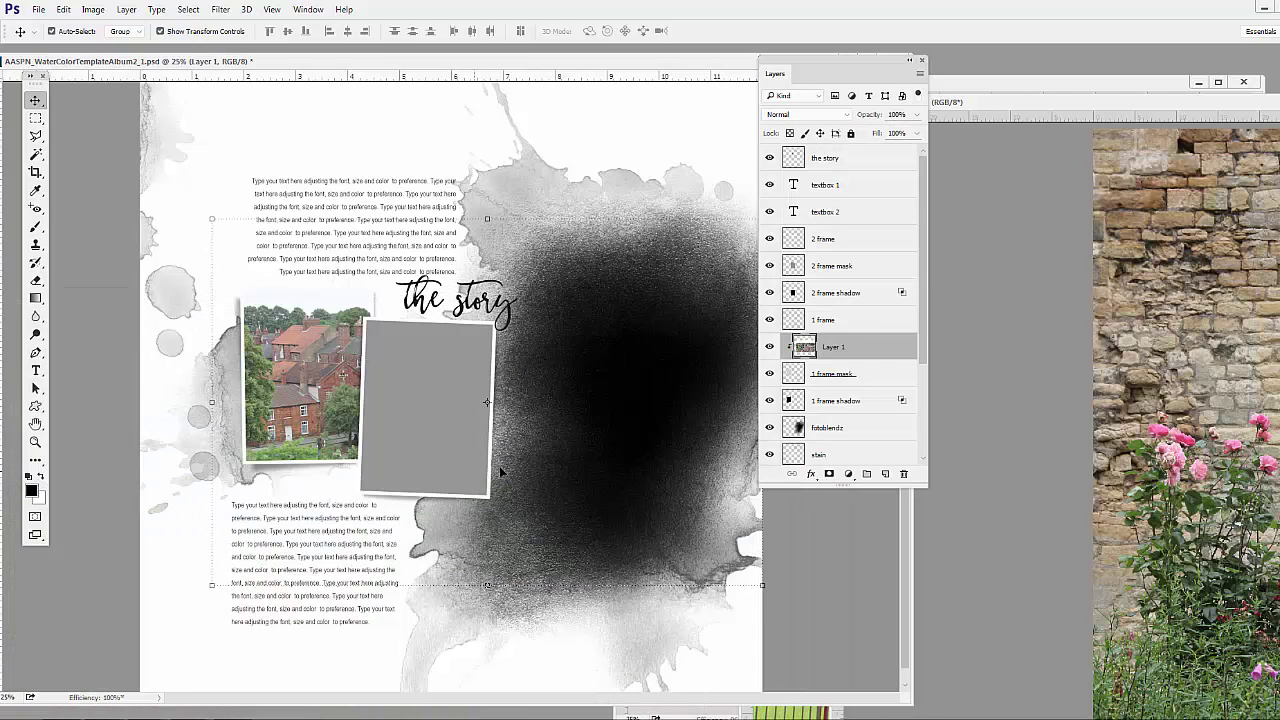
Arrange the IMG_2591 and IMG_2573 photo windows beside the template so that IMG_2591 and the second frame are both accessible.
{"action": "left_click", "coordinate": [1062, 95]}
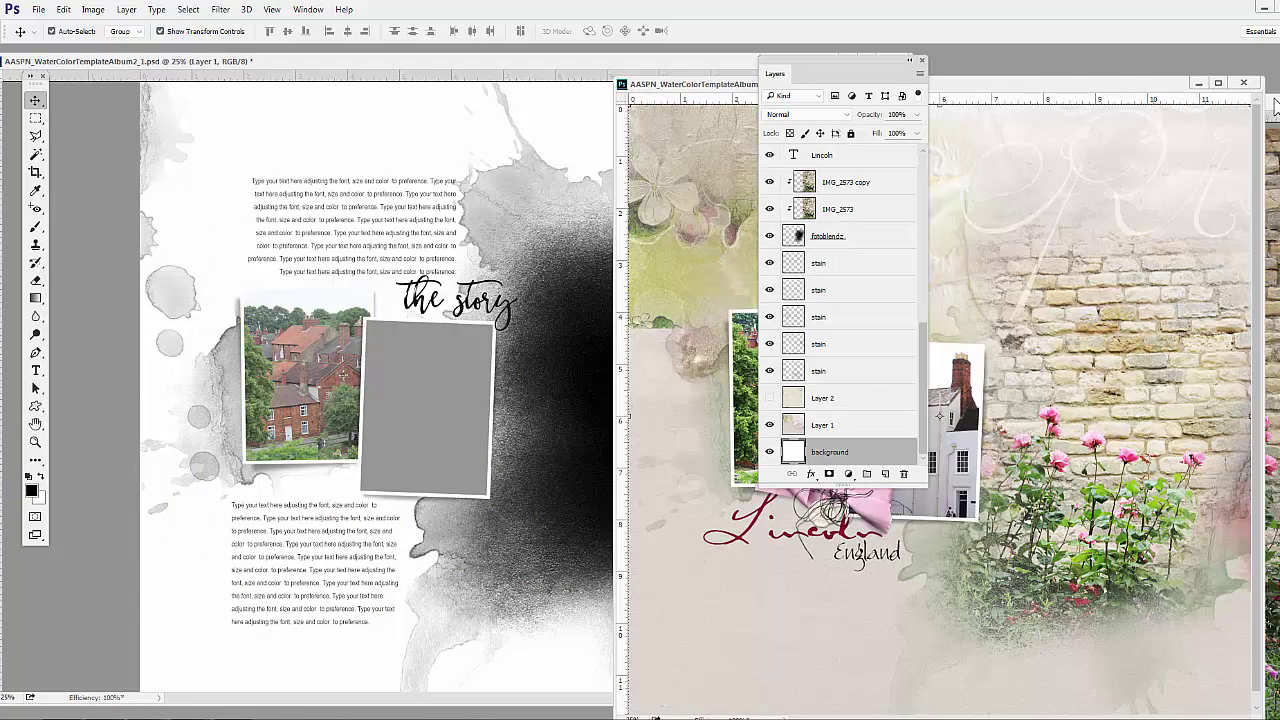
{"action": "key", "text": "ctrl+Tab"}
{"action": "key", "text": "ctrl+Tab"}
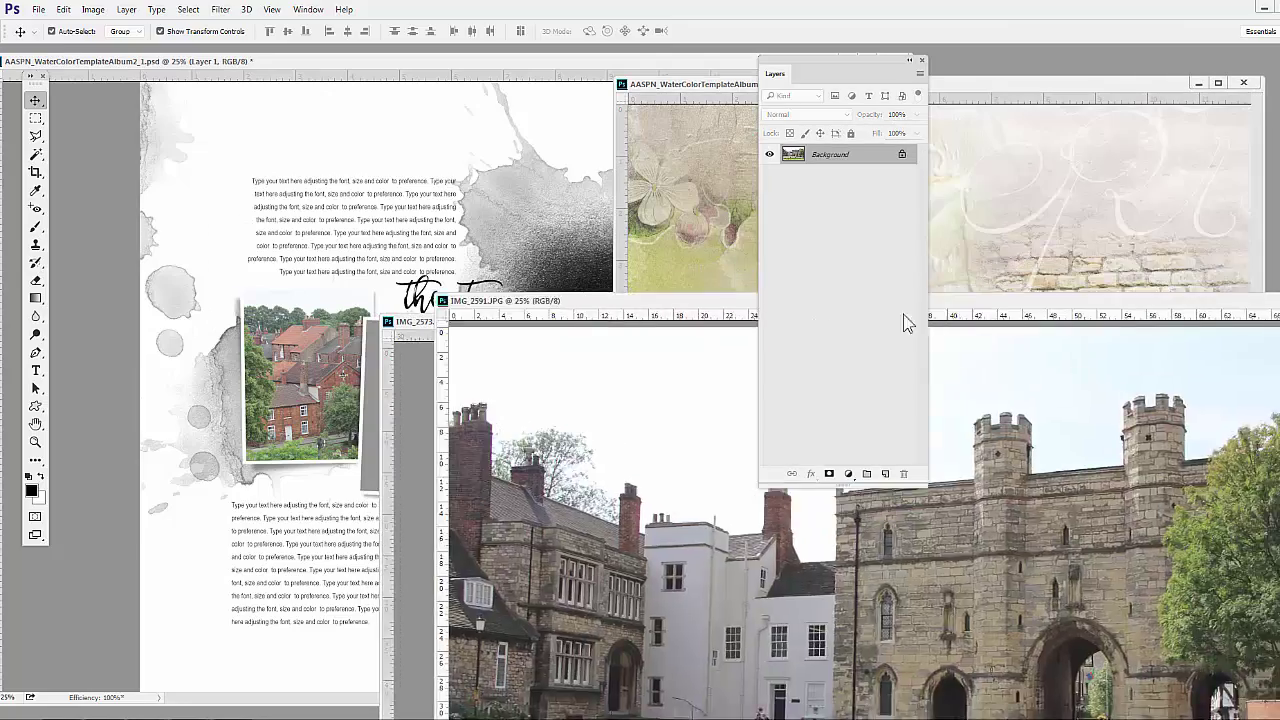
{"action": "left_click_drag", "start_coordinate": [935, 250], "coordinate": [1028, 180]}
{"action": "left_click_drag", "start_coordinate": [452, 323], "coordinate": [905, 429]}
{"action": "left_click", "coordinate": [556, 62]}
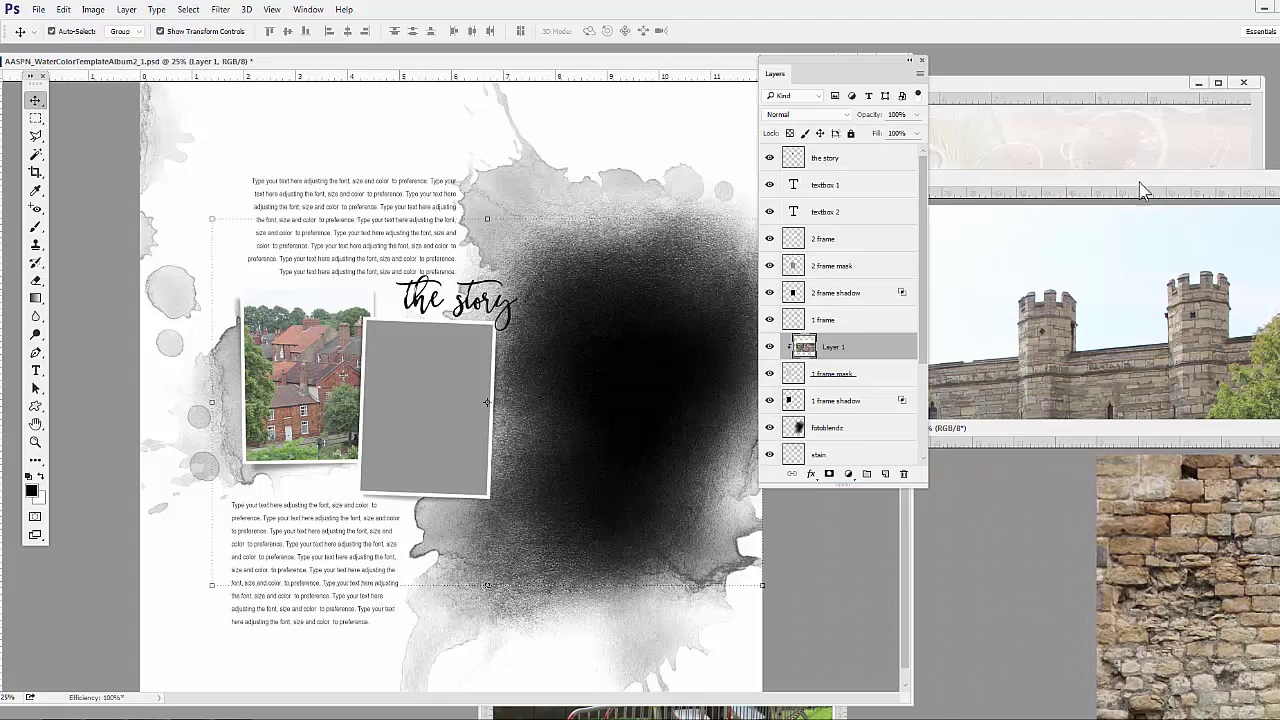
{"action": "left_click_drag", "start_coordinate": [1143, 194], "coordinate": [1279, 411]}
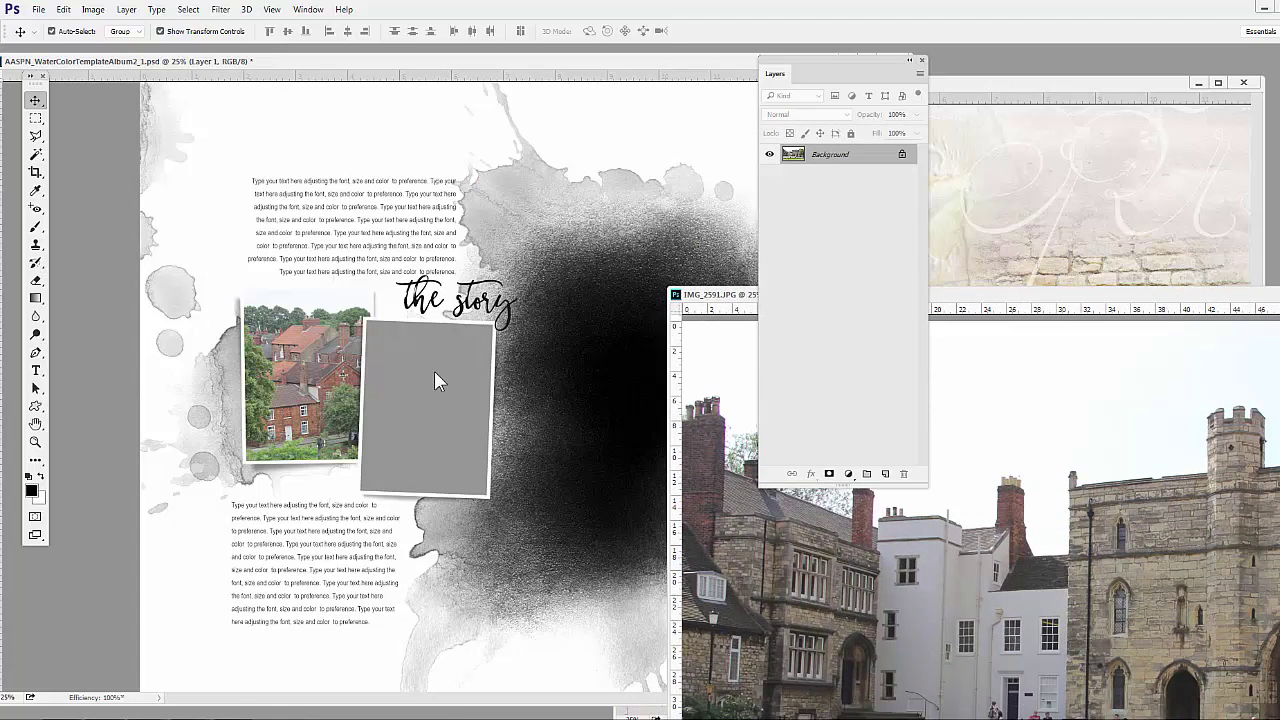
Copy photo IMG_2591 into the template directly above the 2 frame mask layer, over the second frame.
{"action": "left_click", "coordinate": [436, 373]}
{"action": "left_click", "coordinate": [437, 372]}
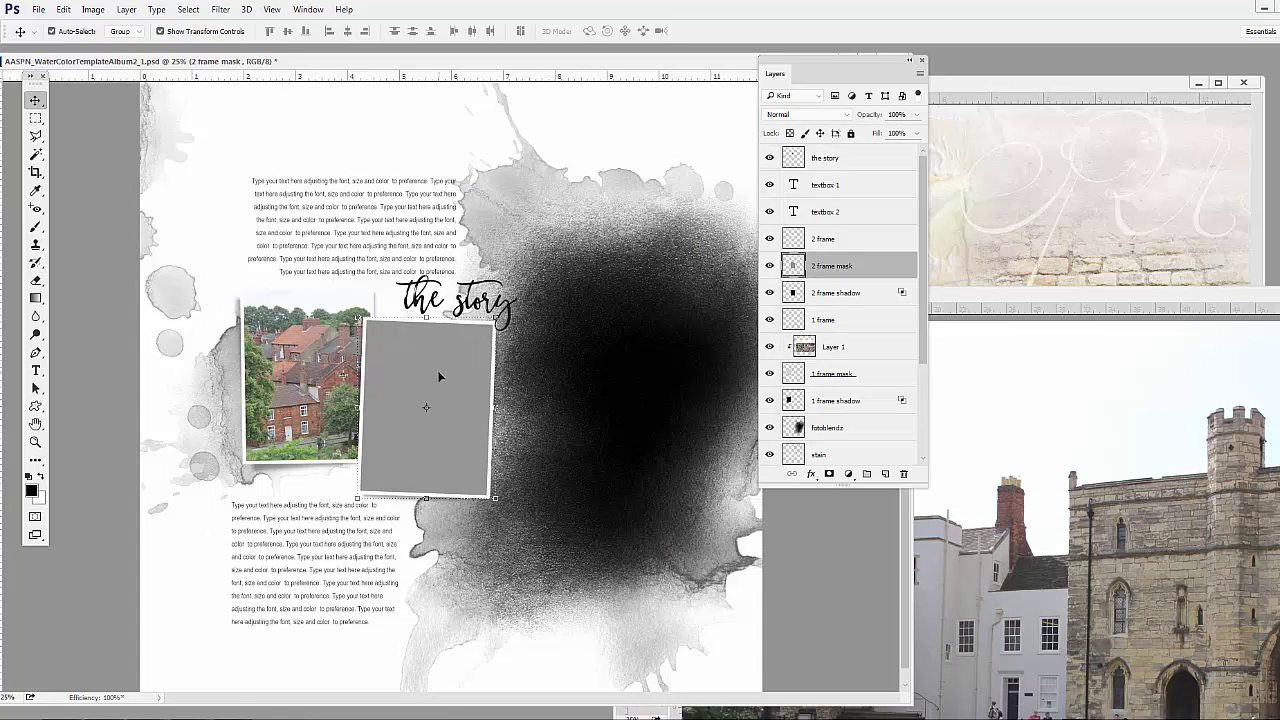
{"action": "left_click", "coordinate": [1005, 307]}
{"action": "left_click_drag", "start_coordinate": [994, 314], "coordinate": [415, 384]}
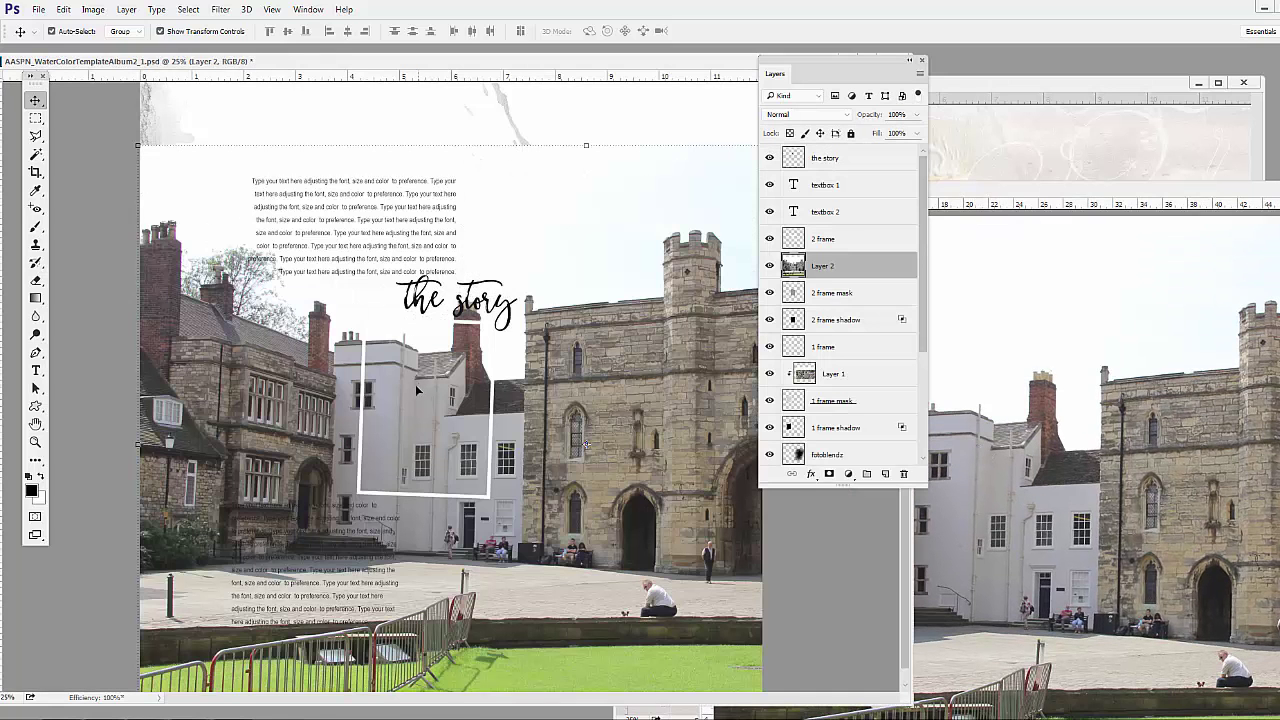
Clip the Layer 2 photo to the 2 frame mask layer and shift it slightly upward inside the frame.
{"action": "left_click", "coordinate": [126, 9]}
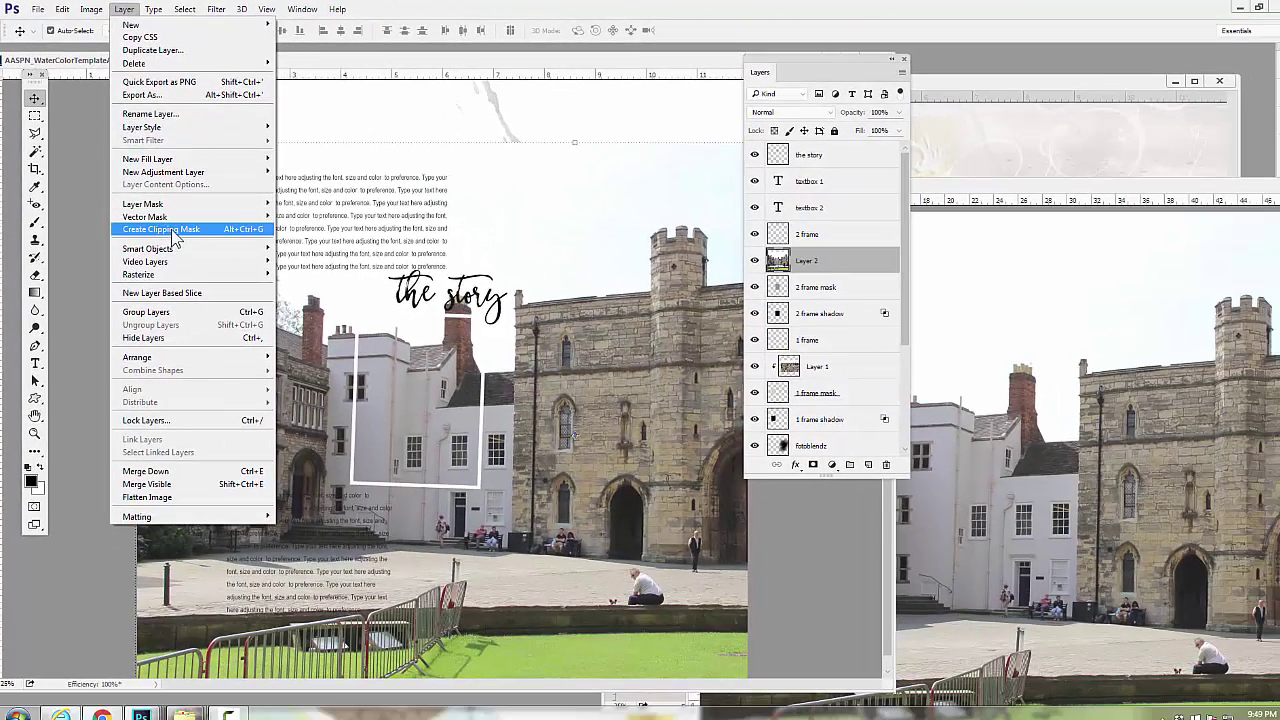
{"action": "left_click", "coordinate": [172, 230]}
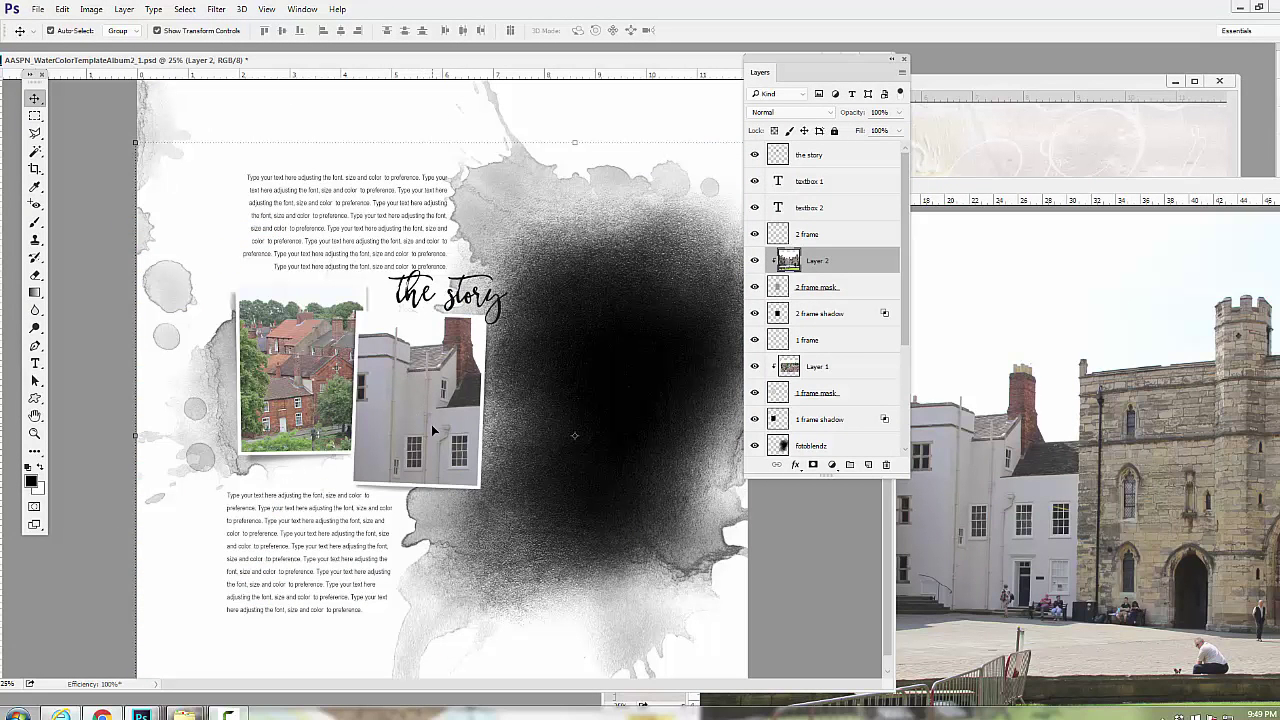
{"action": "left_click_drag", "start_coordinate": [431, 424], "coordinate": [433, 407]}
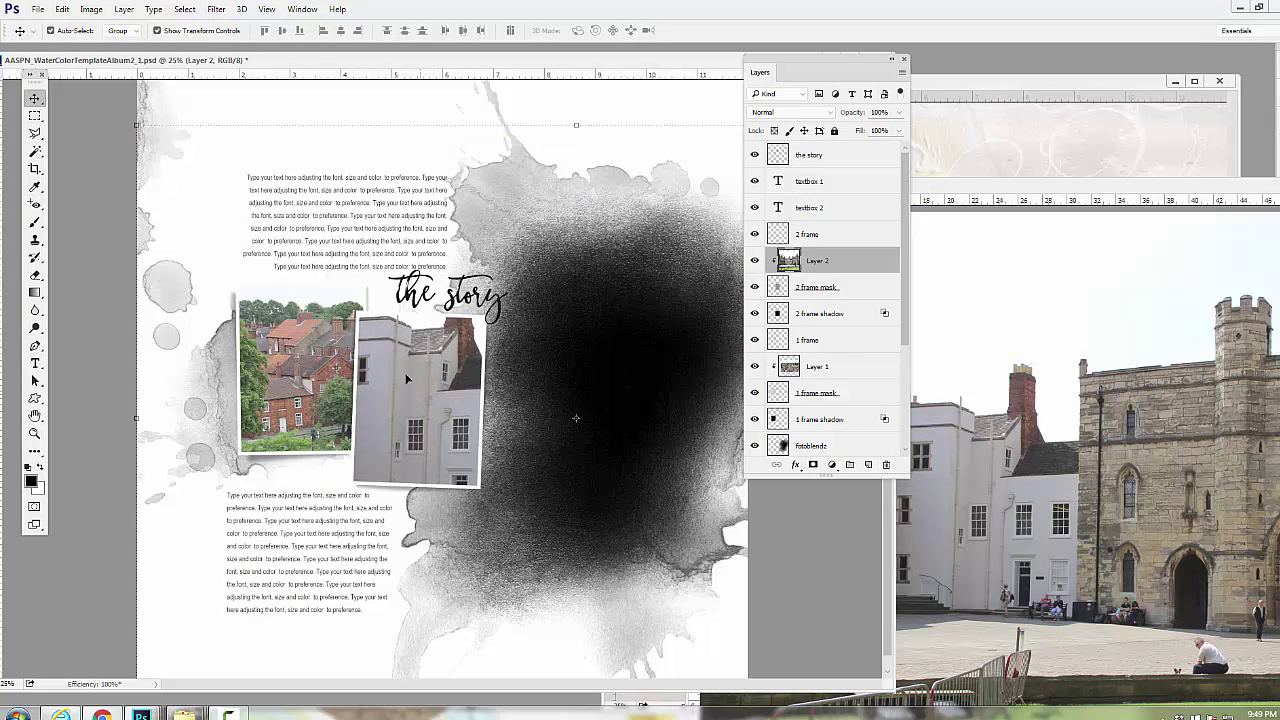
Scale the Layer 2 photo to about 54.5% and reposition it so the stone and white buildings fill the second frame.
{"action": "left_click", "coordinate": [138, 126]}
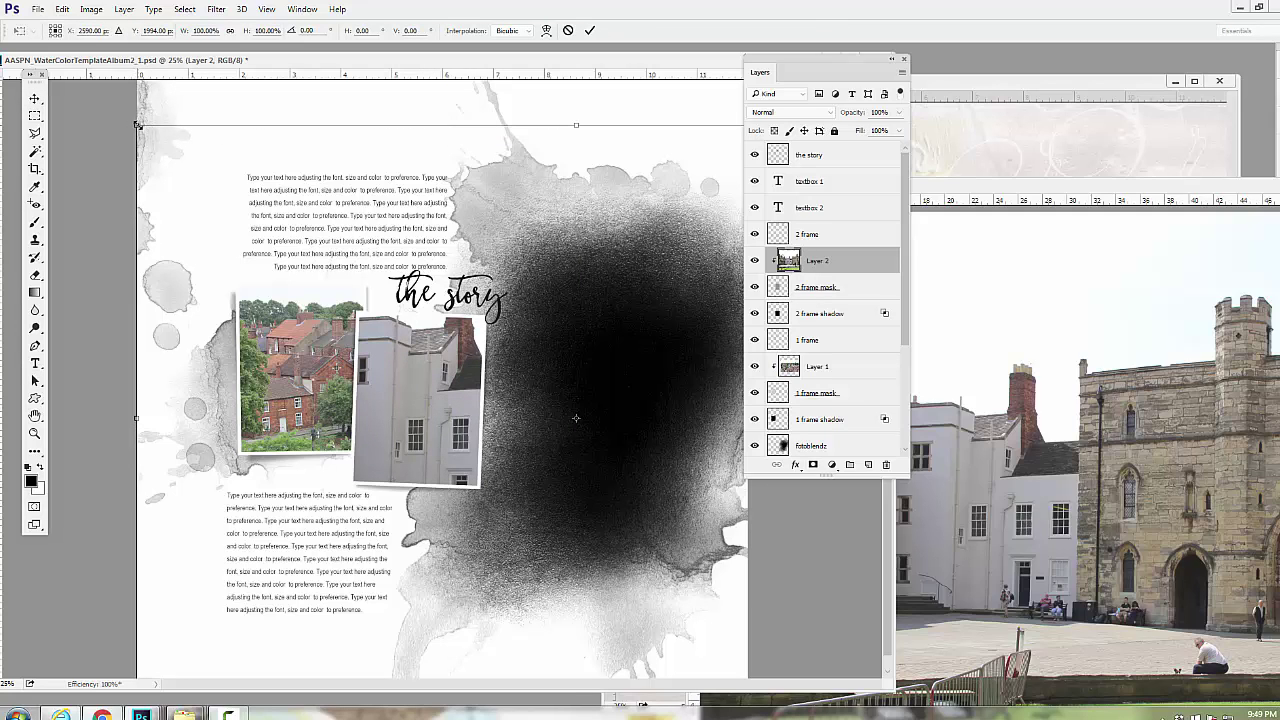
{"action": "left_click_drag", "start_coordinate": [138, 126], "coordinate": [374, 358]}
{"action": "left_click_drag", "start_coordinate": [500, 520], "coordinate": [357, 363]}
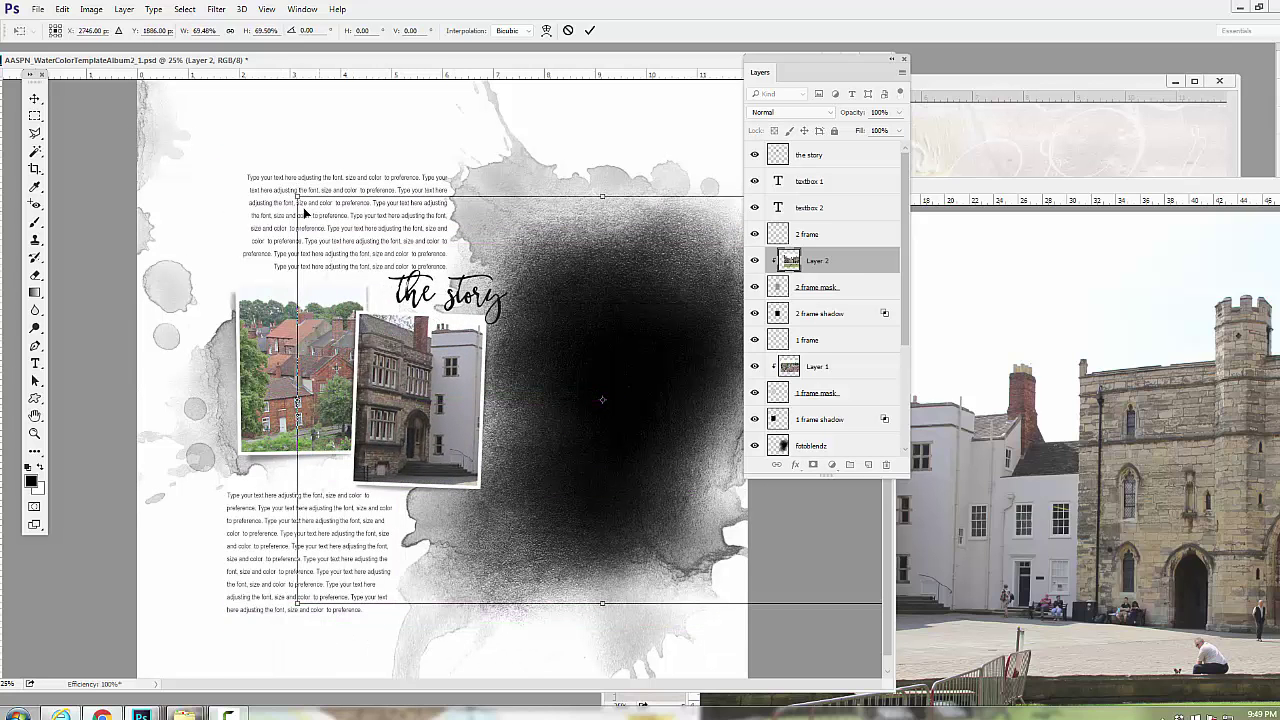
{"action": "left_click_drag", "start_coordinate": [300, 196], "coordinate": [368, 266]}
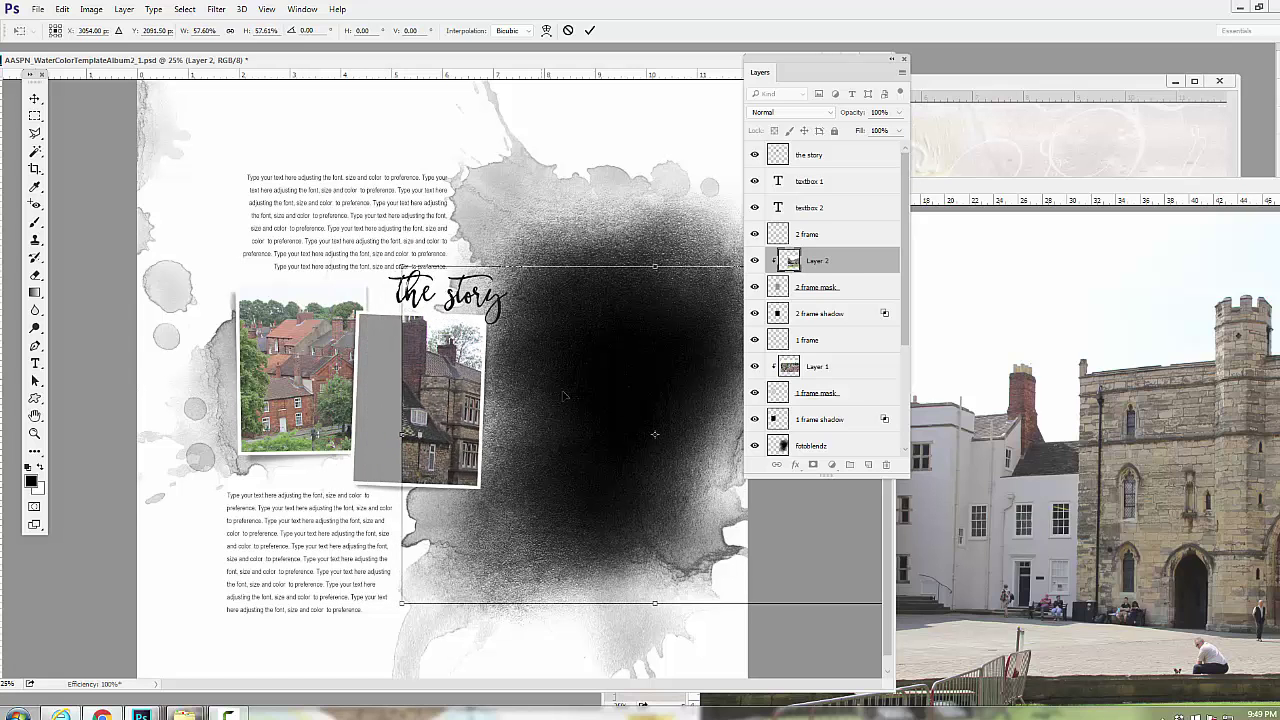
{"action": "left_click_drag", "start_coordinate": [508, 388], "coordinate": [410, 362]}
{"action": "mouse_move", "coordinate": [425, 440]}
{"action": "left_mouse_down"}
{"action": "mouse_move", "coordinate": [430, 405]}
{"action": "mouse_move", "coordinate": [439, 435]}
{"action": "left_mouse_up"}
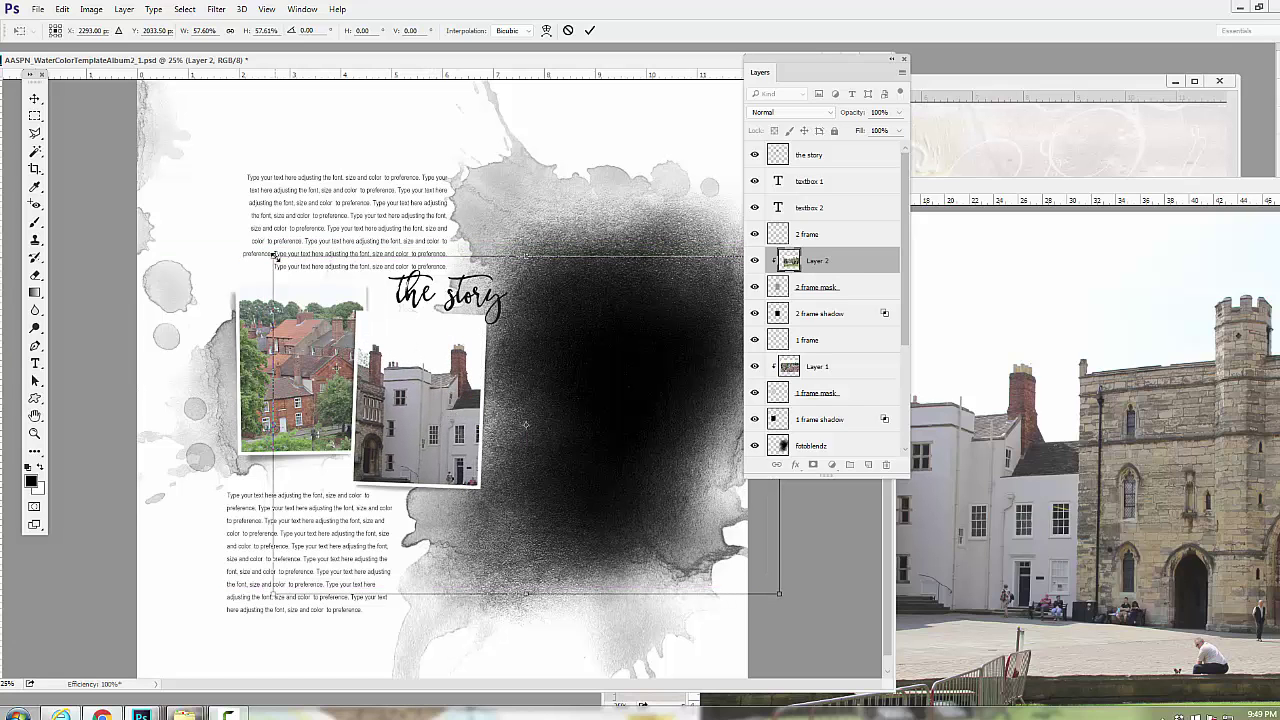
{"action": "left_click_drag", "start_coordinate": [276, 257], "coordinate": [300, 276]}
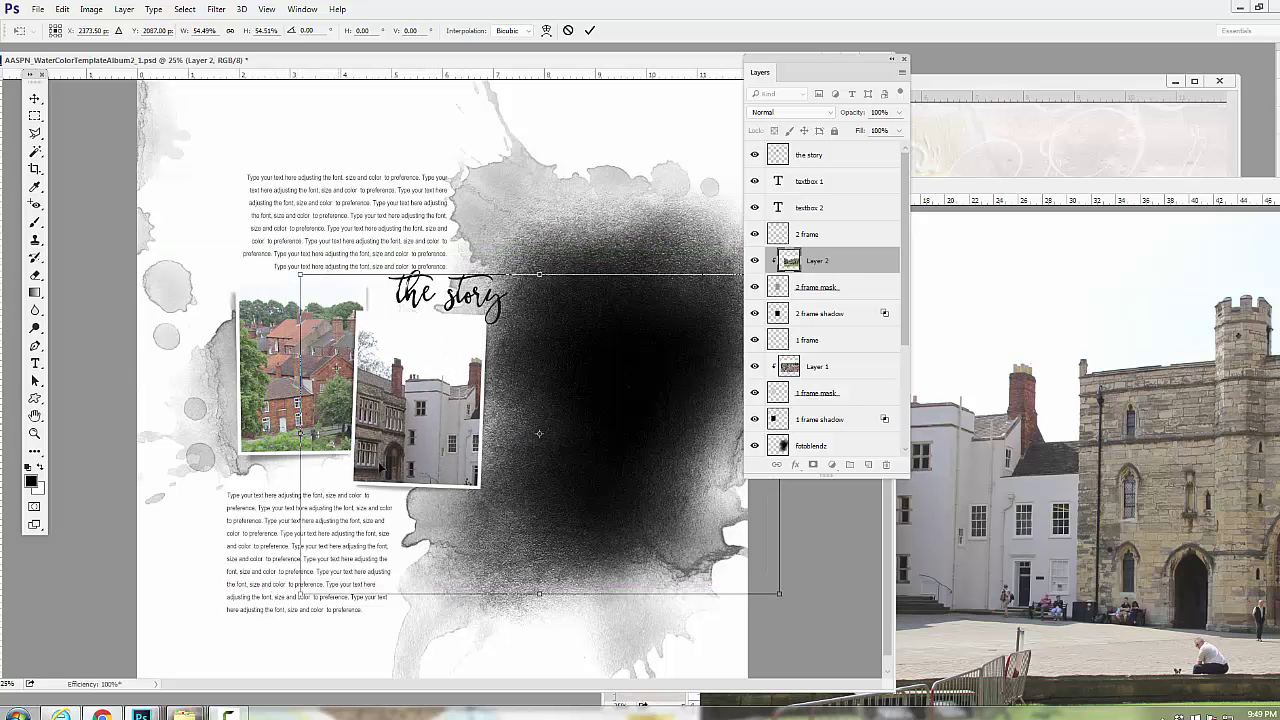
{"action": "left_click_drag", "start_coordinate": [435, 438], "coordinate": [437, 422]}
{"action": "left_click_drag", "start_coordinate": [438, 420], "coordinate": [437, 424]}
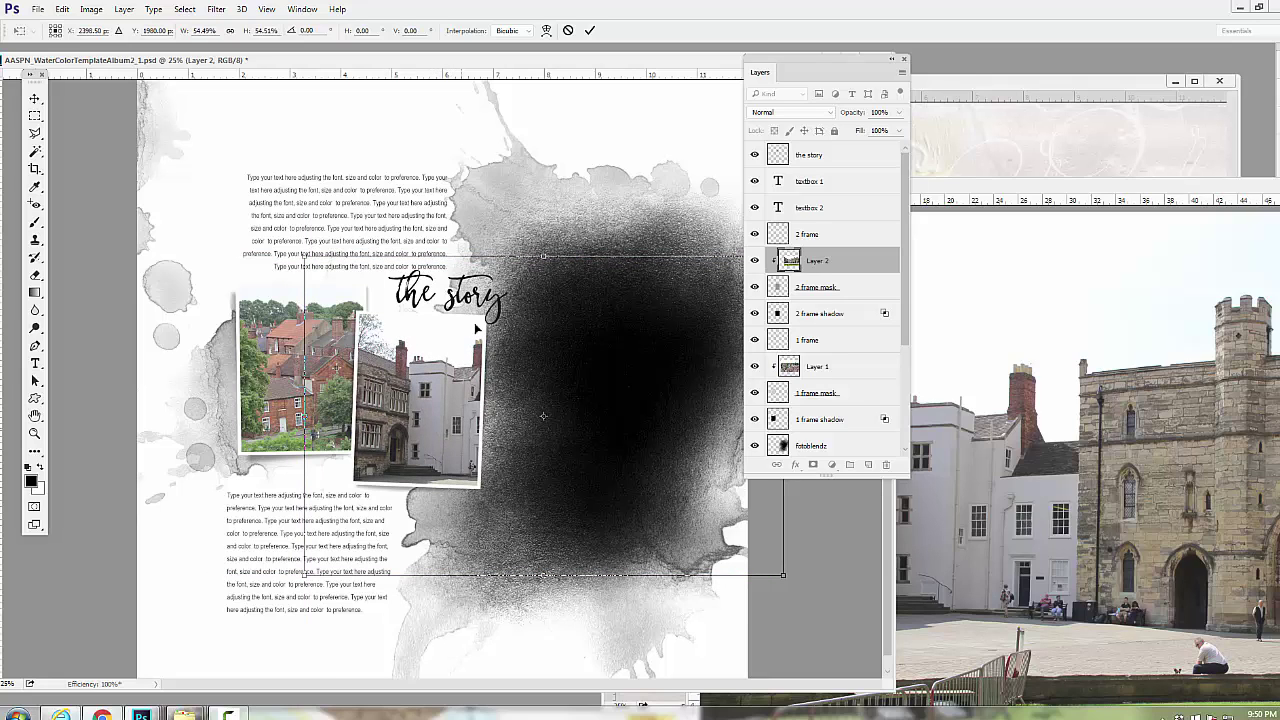
{"action": "mouse_move", "coordinate": [437, 399]}
{"action": "left_mouse_down"}
{"action": "mouse_move", "coordinate": [425, 385]}
{"action": "mouse_move", "coordinate": [440, 400]}
{"action": "left_mouse_up"}
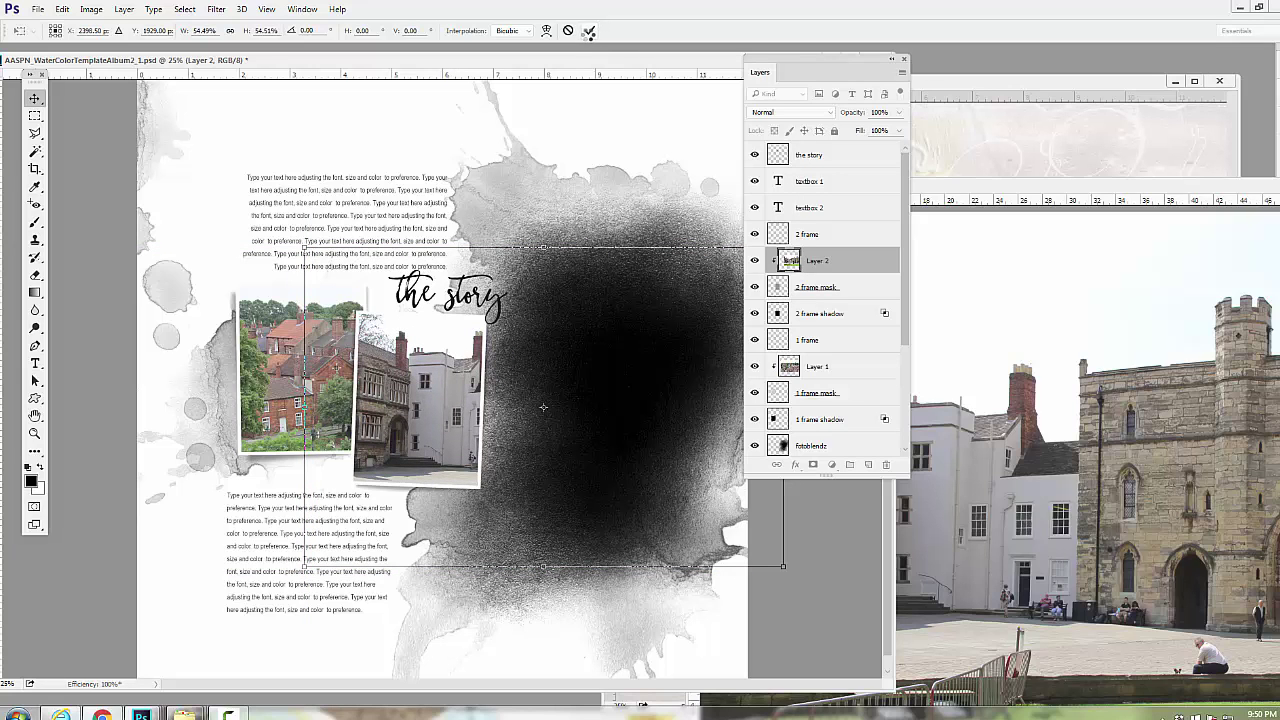
{"action": "left_click", "coordinate": [589, 31]}
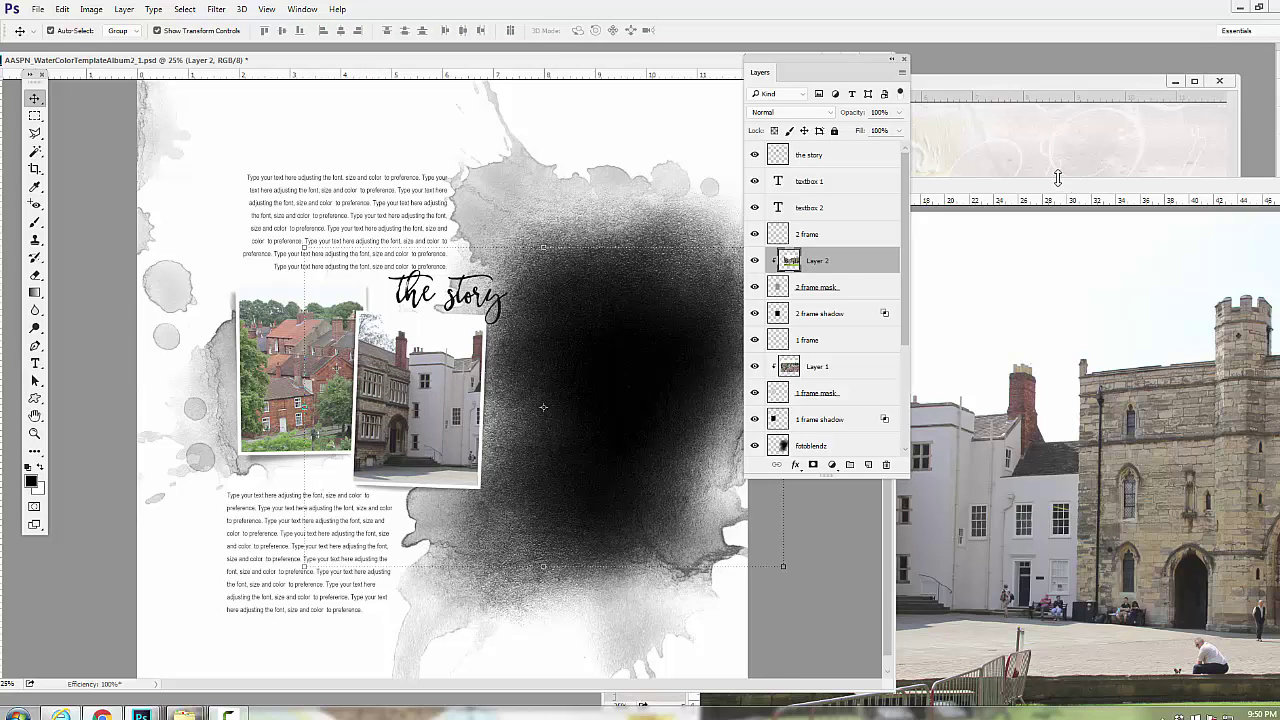
Close the IMG_2591 photo document.
{"action": "left_click_drag", "start_coordinate": [1006, 200], "coordinate": [322, 225]}
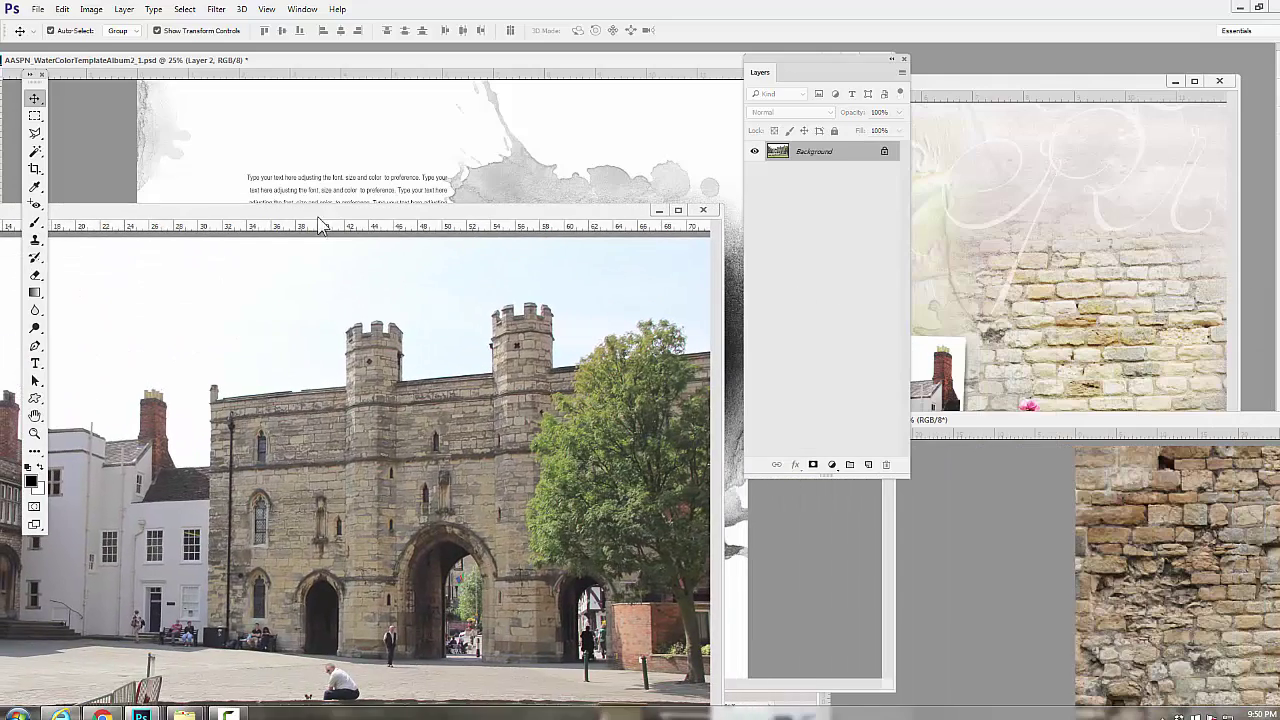
{"action": "left_click_drag", "start_coordinate": [521, 212], "coordinate": [408, 203]}
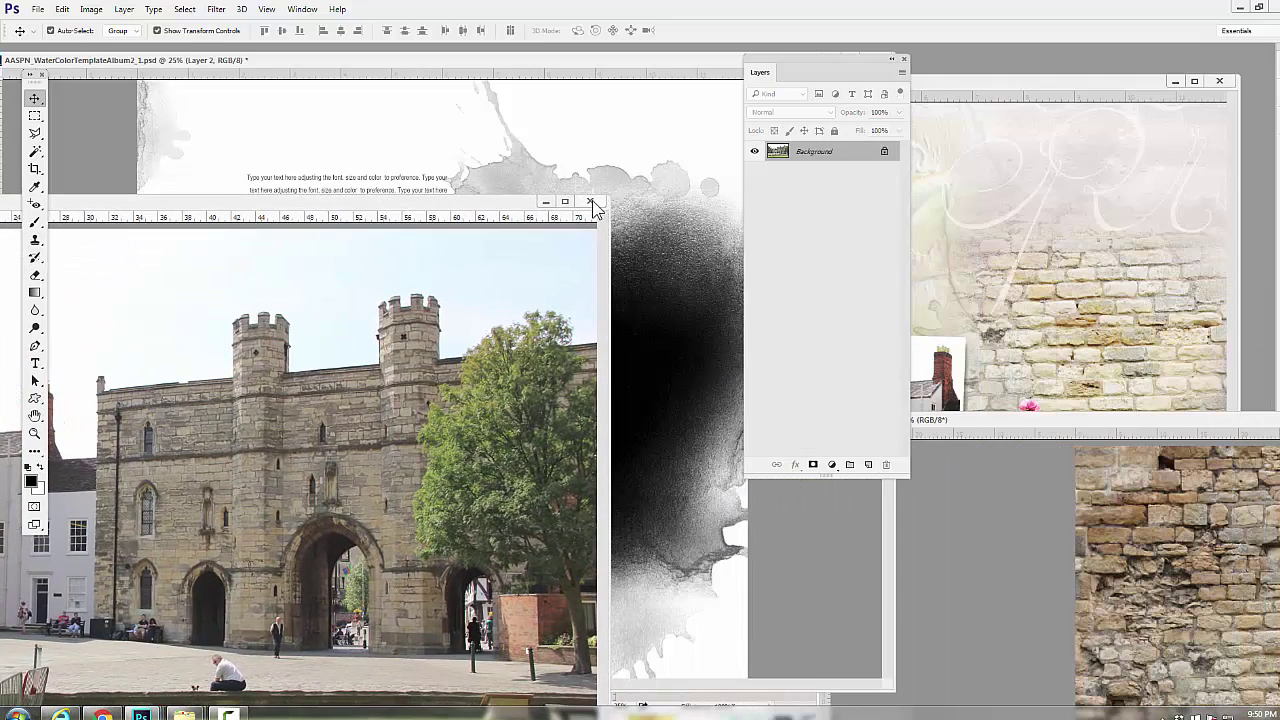
{"action": "left_click", "coordinate": [589, 201]}
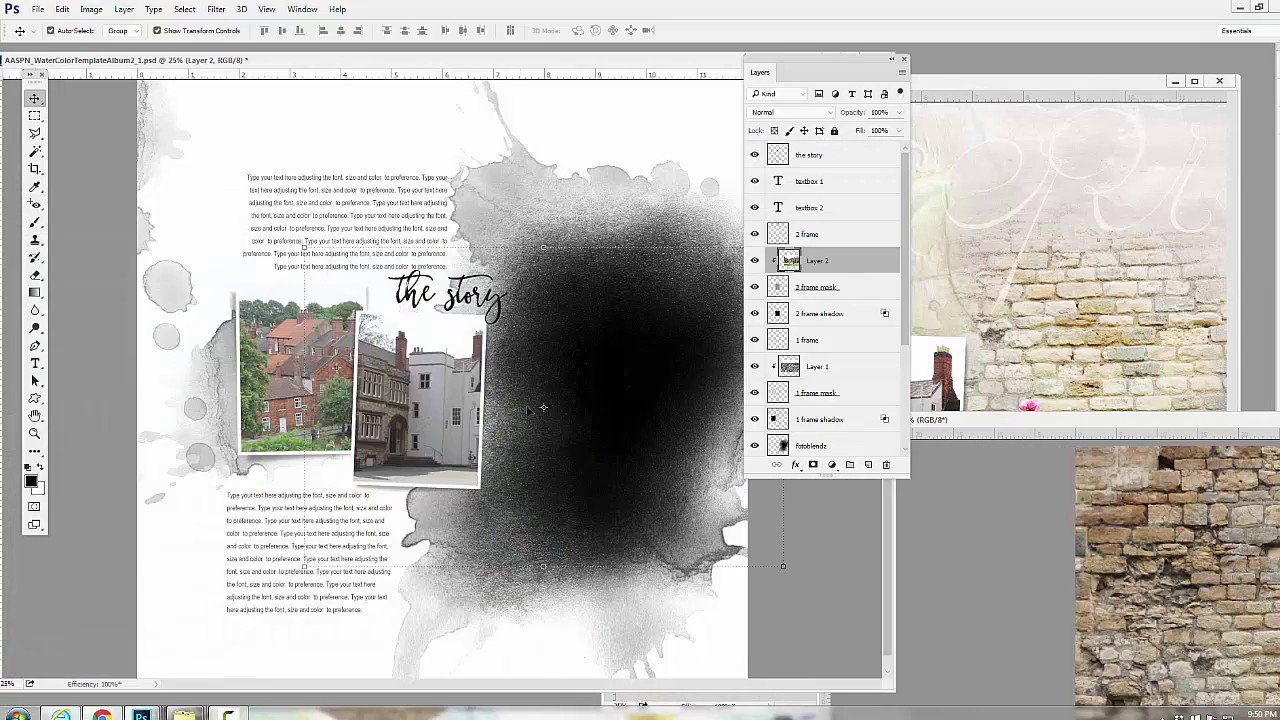
Place the template and the IMG_2573 rose wall photo windows side by side with the fotoblendz area in view.
{"action": "left_click", "coordinate": [1025, 425]}
{"action": "left_click_drag", "start_coordinate": [1025, 425], "coordinate": [783, 302]}
{"action": "left_click_drag", "start_coordinate": [820, 255], "coordinate": [598, 165]}
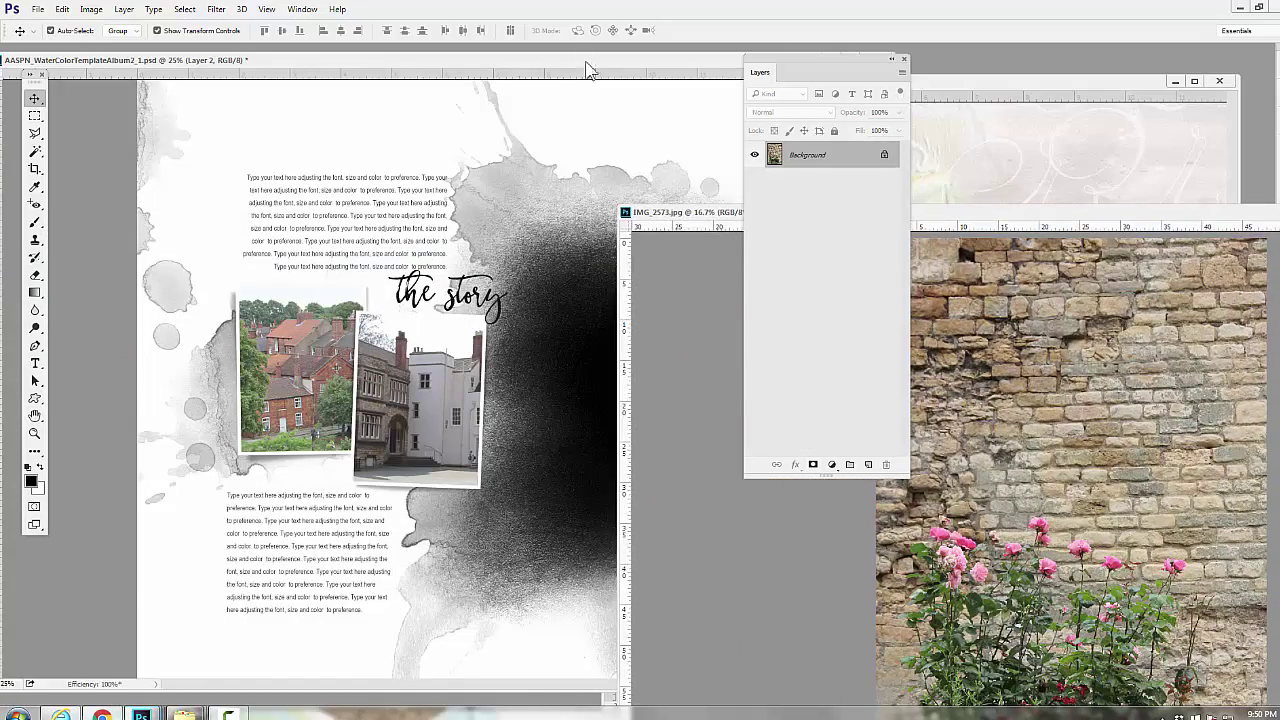
{"action": "left_click_drag", "start_coordinate": [588, 64], "coordinate": [492, 66]}
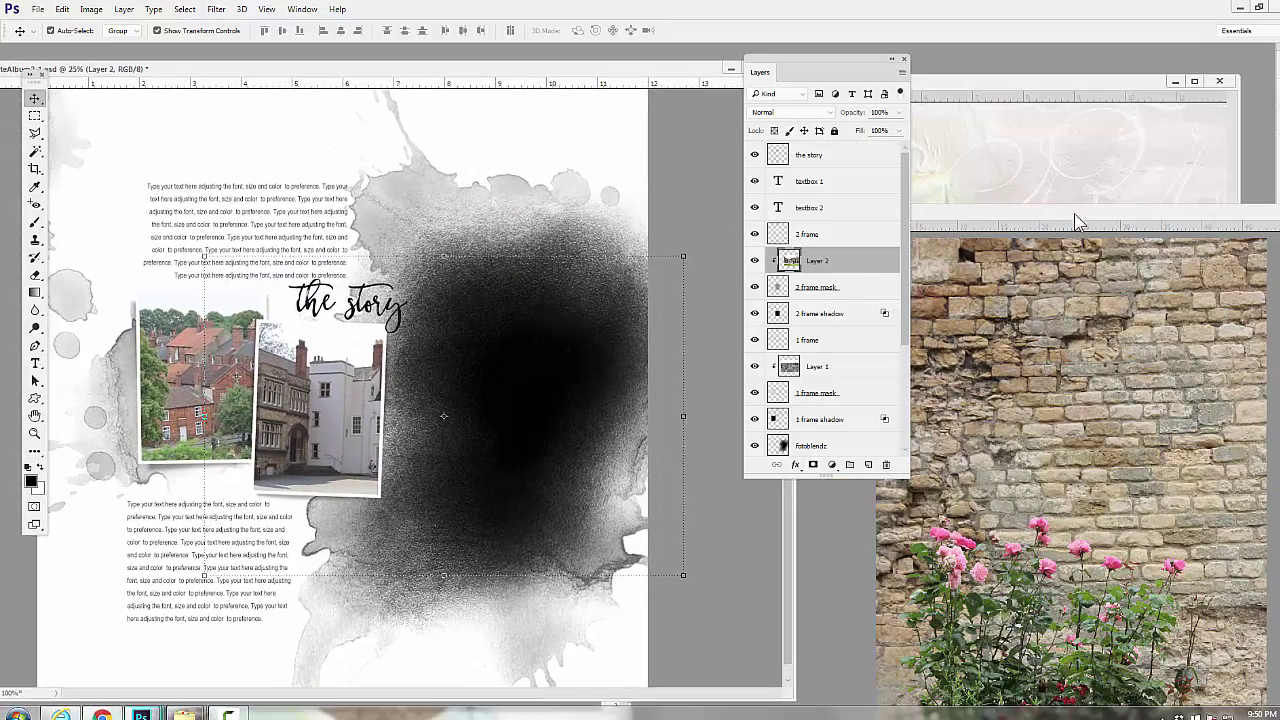
{"action": "left_click_drag", "start_coordinate": [1074, 220], "coordinate": [1030, 72]}
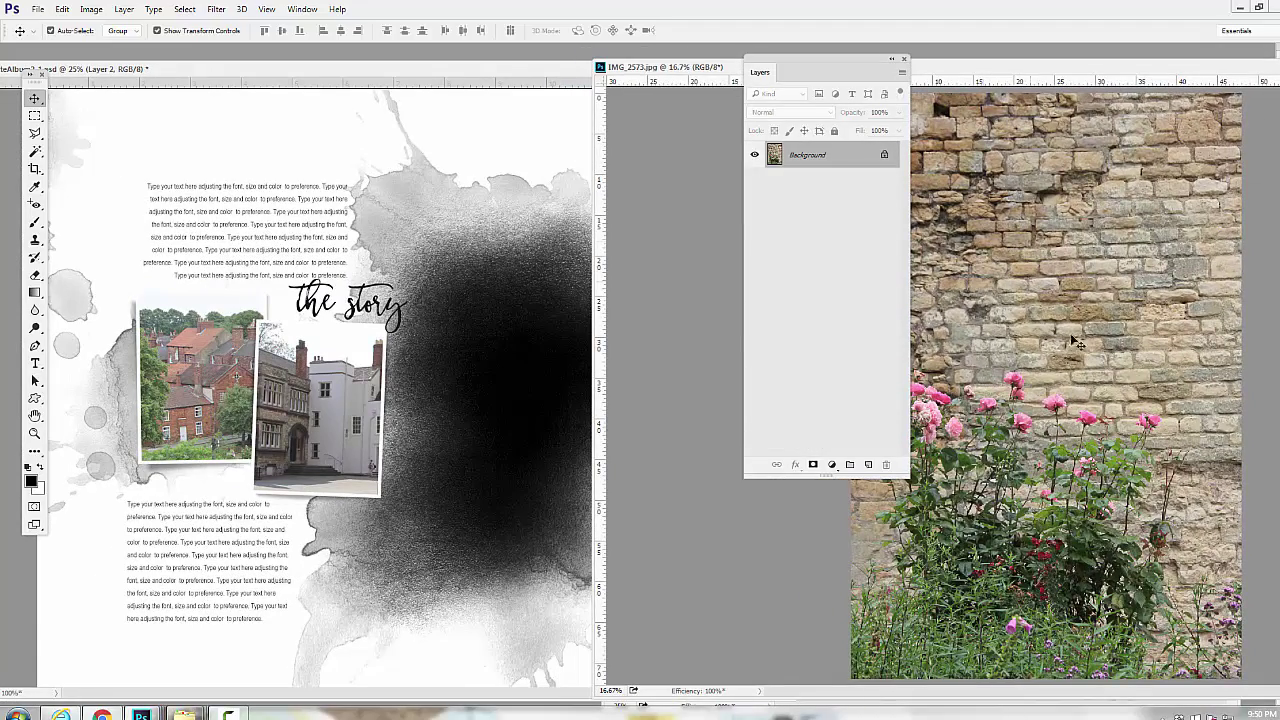
{"action": "mouse_move", "coordinate": [970, 80]}
{"action": "left_mouse_down"}
{"action": "mouse_move", "coordinate": [1014, 134]}
{"action": "mouse_move", "coordinate": [958, 93]}
{"action": "left_mouse_up"}
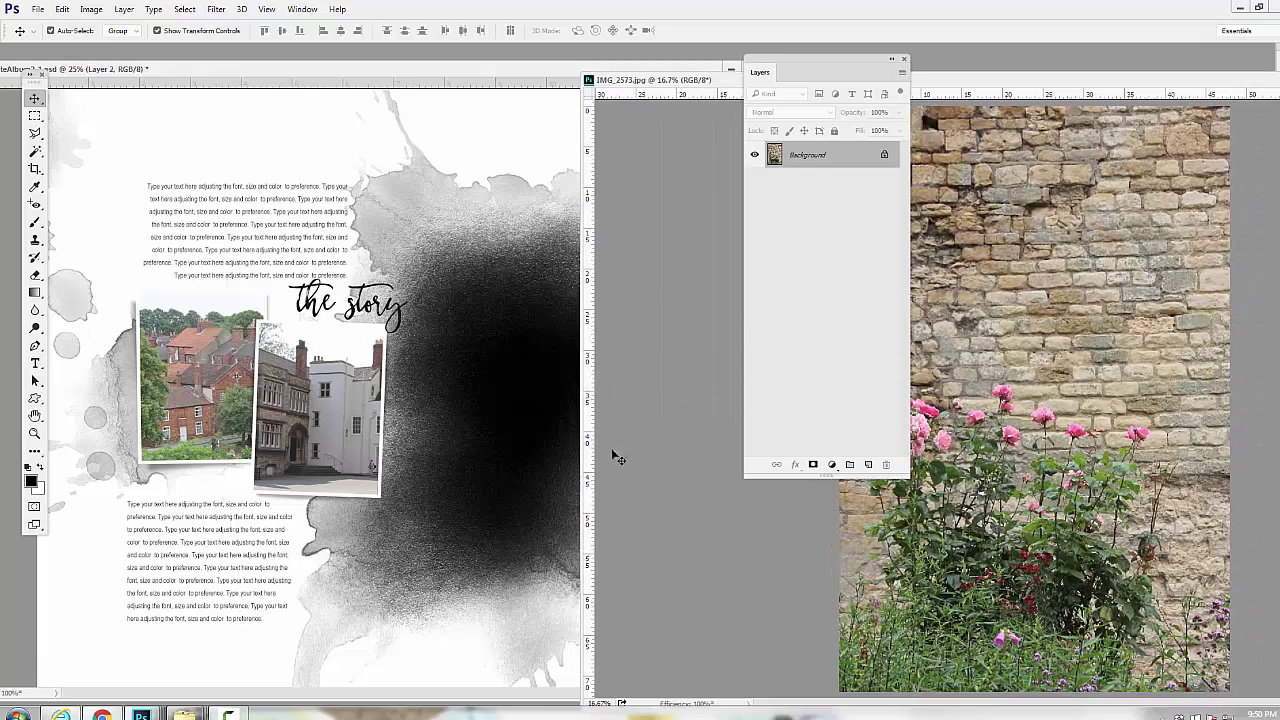
Copy the IMG_2573 rose wall photo into the template directly above the fotoblendz layer and move it over the mask area.
{"action": "left_click", "coordinate": [489, 365]}
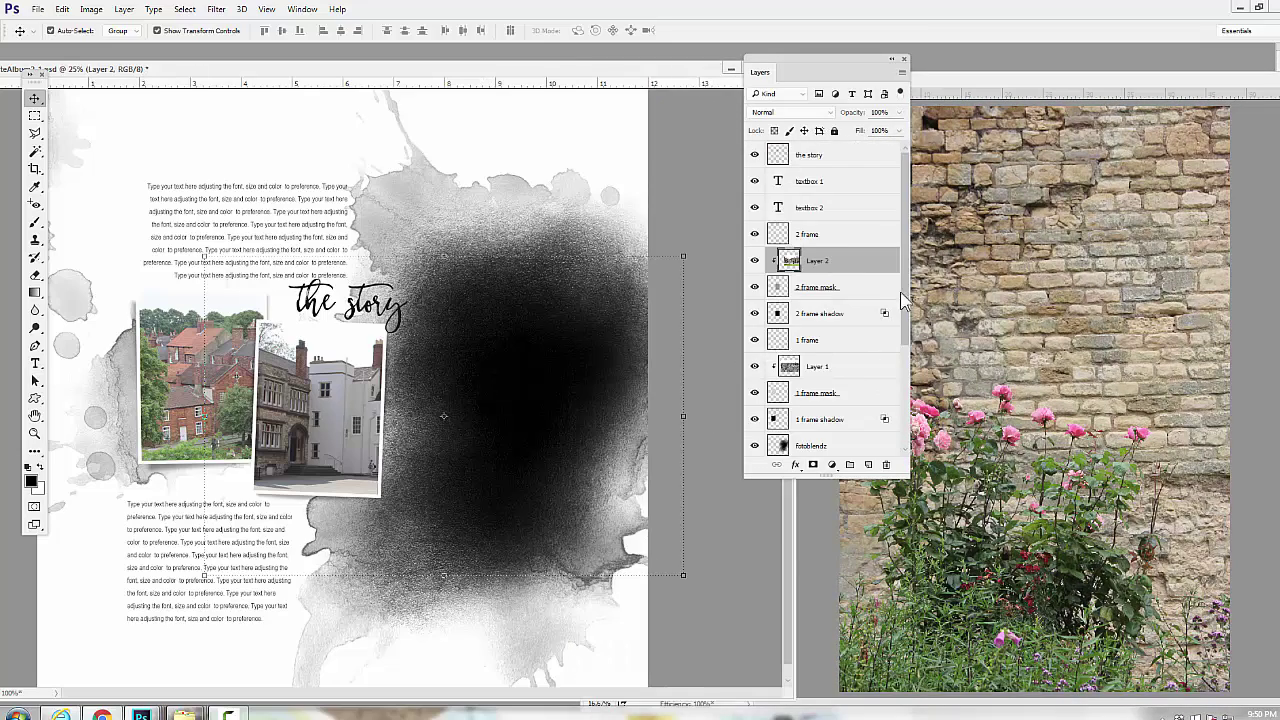
{"action": "scroll", "coordinate": [904, 300], "scroll_direction": "down", "scroll_amount": 3}
{"action": "left_click", "coordinate": [805, 366]}
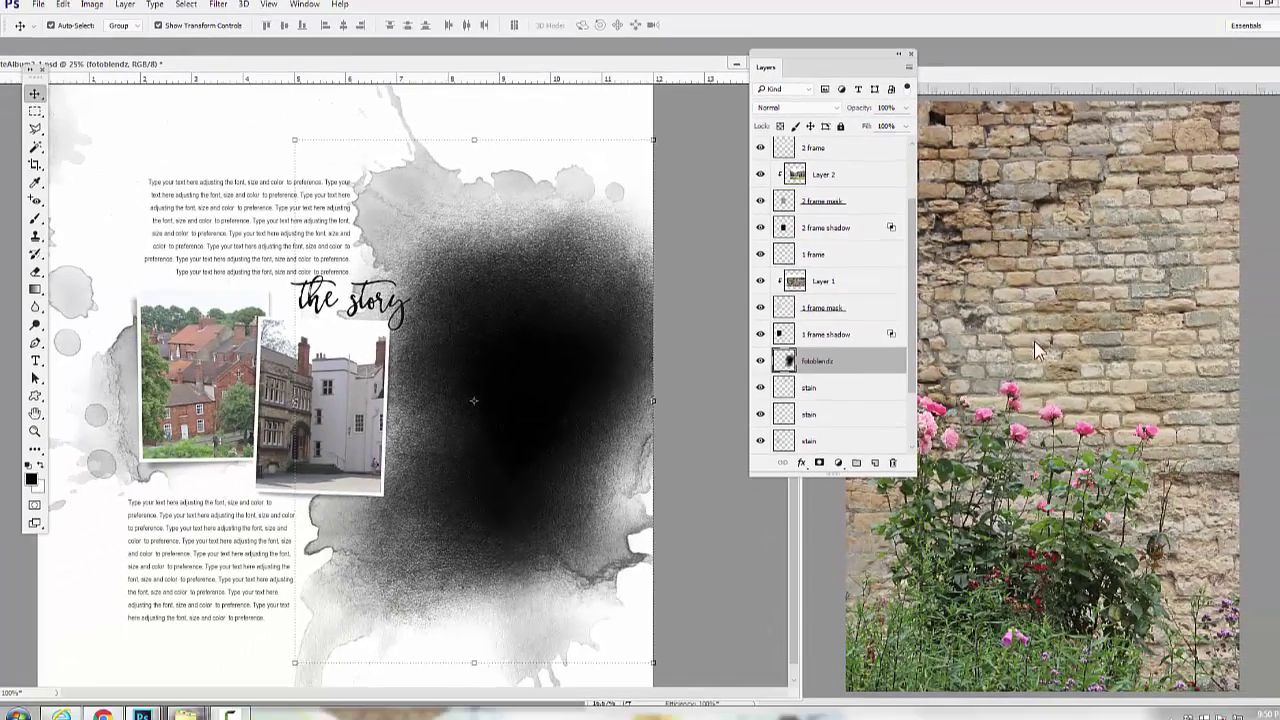
{"action": "left_click_drag", "start_coordinate": [1034, 341], "coordinate": [485, 377]}
{"action": "left_click_drag", "start_coordinate": [513, 318], "coordinate": [454, 324]}
Clip the Layer 3 rose wall photo to the fotoblendz layer and shift it downward within the mask.
{"action": "left_click", "coordinate": [128, 10]}
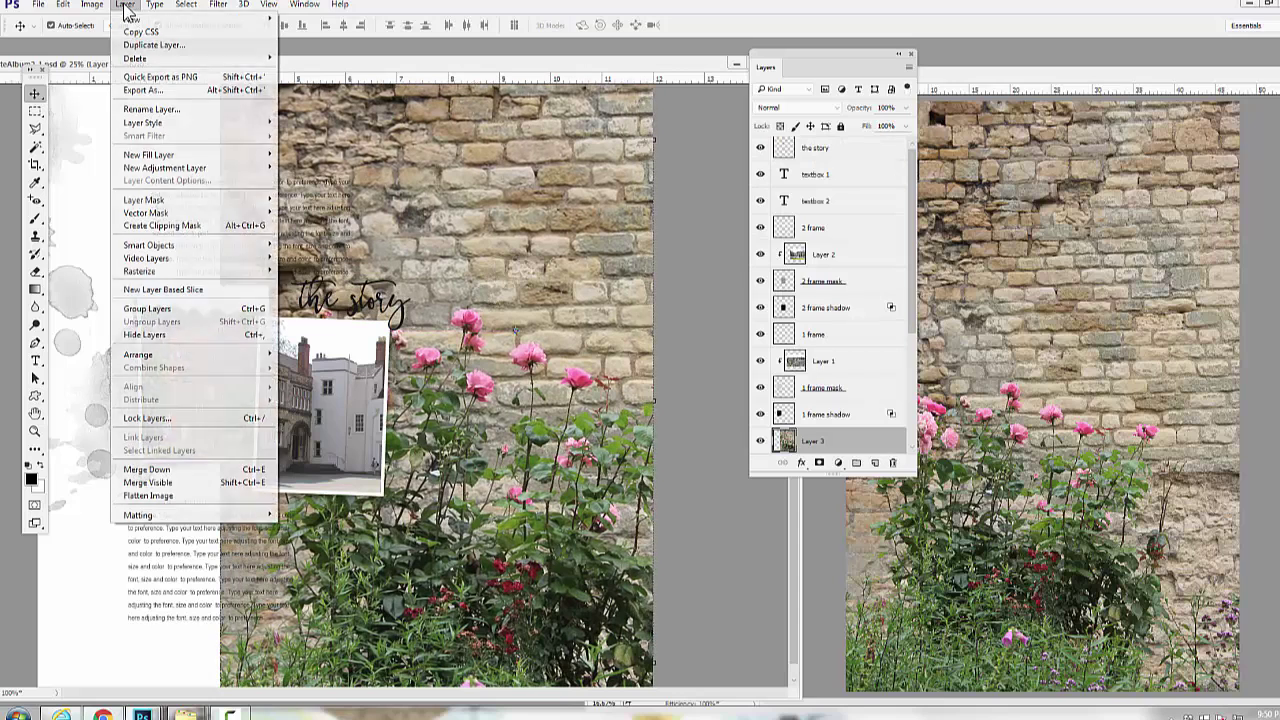
{"action": "left_click", "coordinate": [165, 222]}
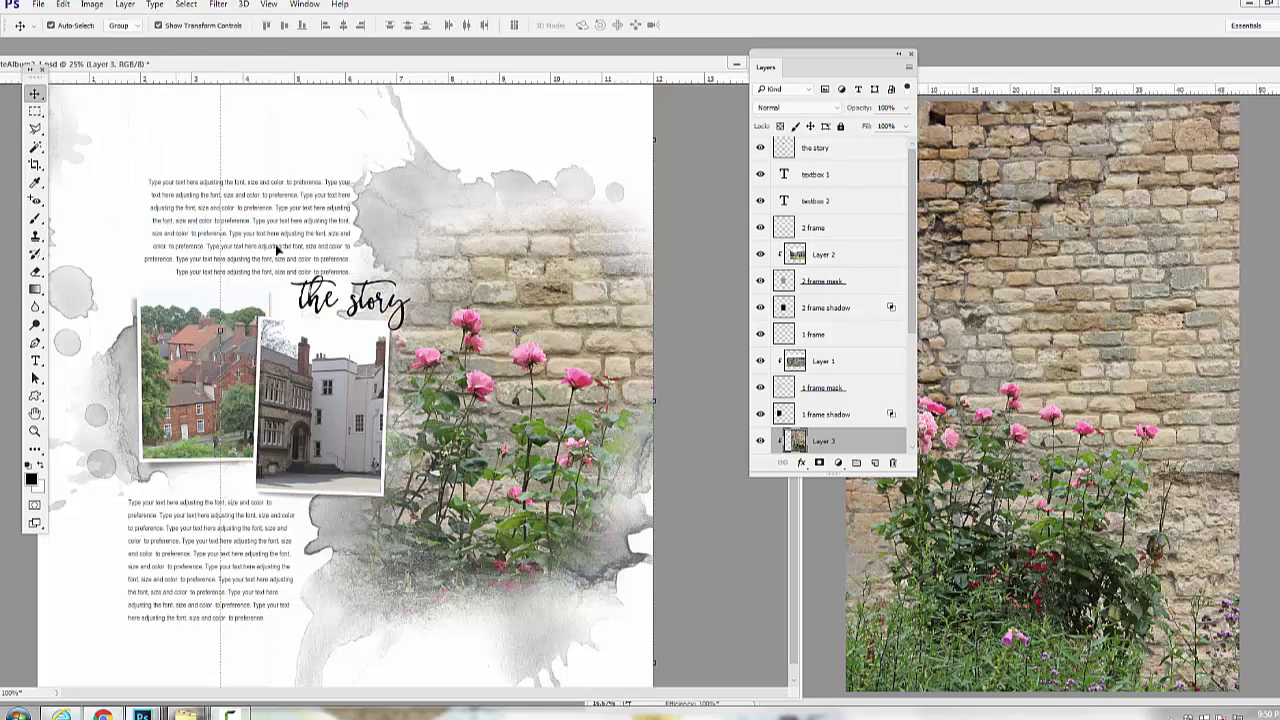
{"action": "left_click_drag", "start_coordinate": [530, 305], "coordinate": [538, 452]}
{"action": "left_click_drag", "start_coordinate": [503, 337], "coordinate": [495, 295]}
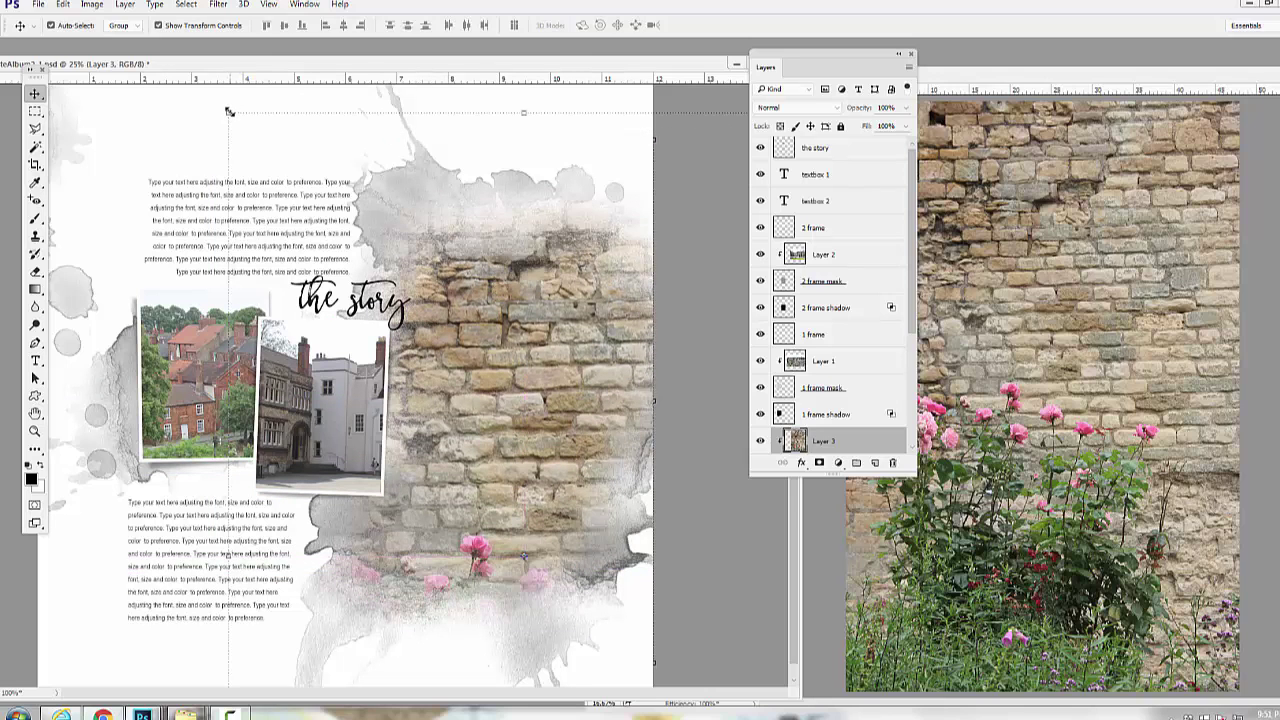
Scale the Layer 3 photo to about 60.2% and reposition it so the rose bush and brick wall fill the fotoblendz mask.
{"action": "left_click", "coordinate": [229, 112]}
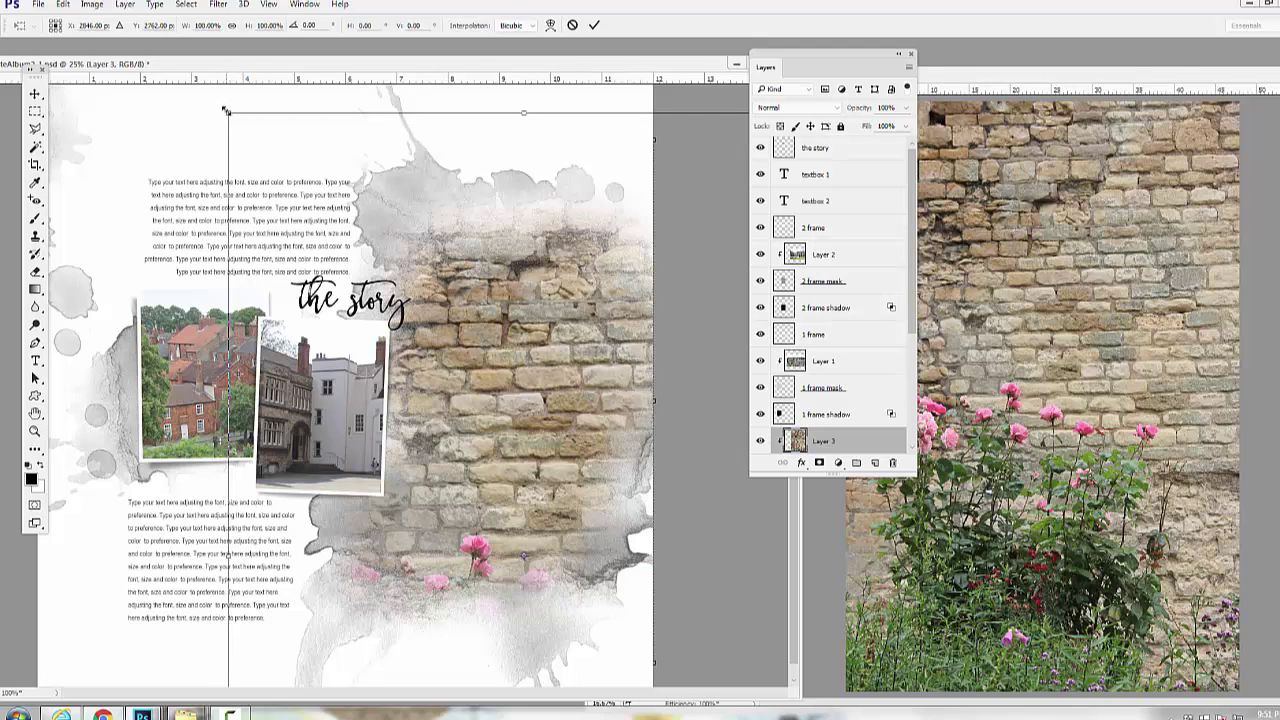
{"action": "left_click_drag", "start_coordinate": [229, 112], "coordinate": [387, 352]}
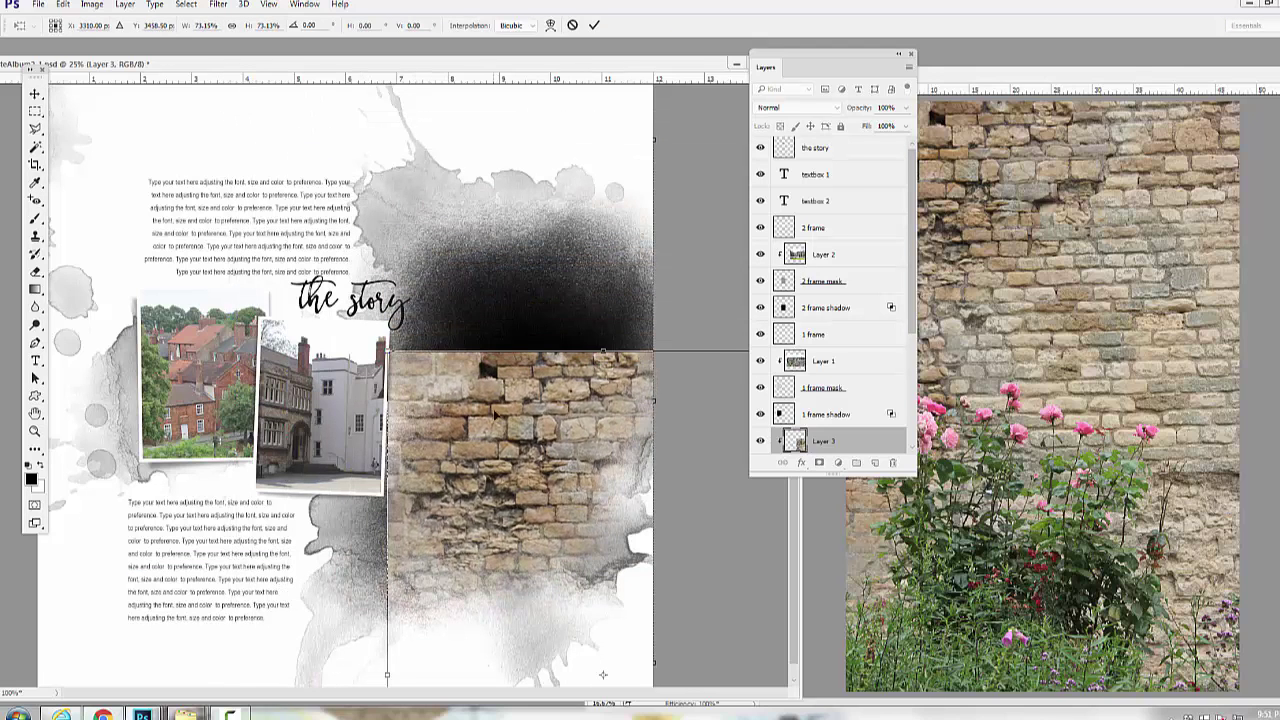
{"action": "left_click_drag", "start_coordinate": [477, 395], "coordinate": [376, 146]}
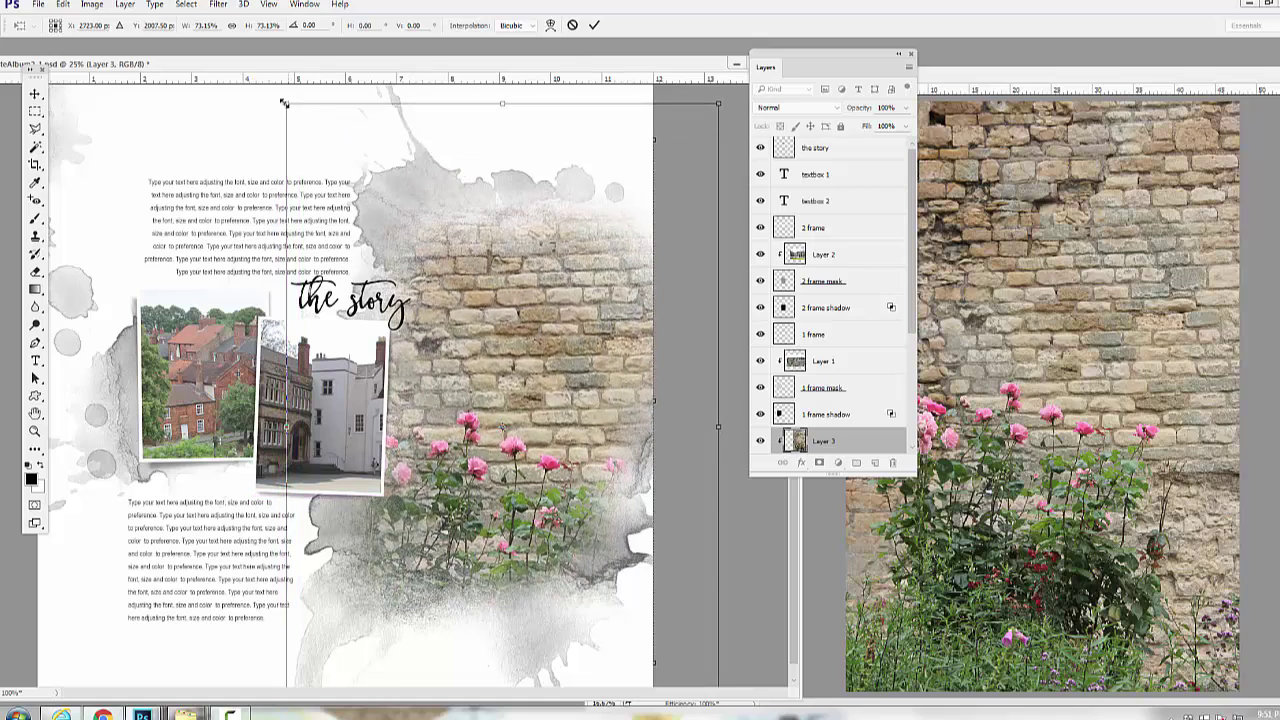
{"action": "left_click_drag", "start_coordinate": [284, 103], "coordinate": [363, 218]}
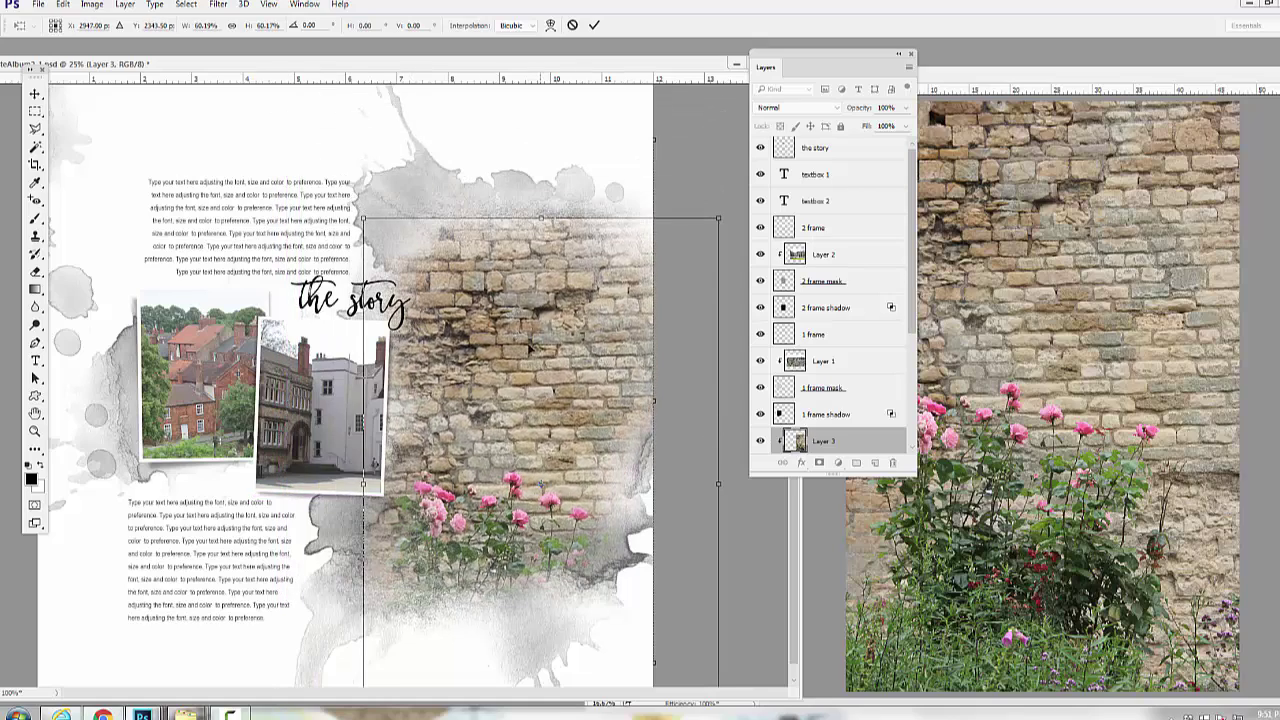
{"action": "left_click_drag", "start_coordinate": [540, 375], "coordinate": [498, 257]}
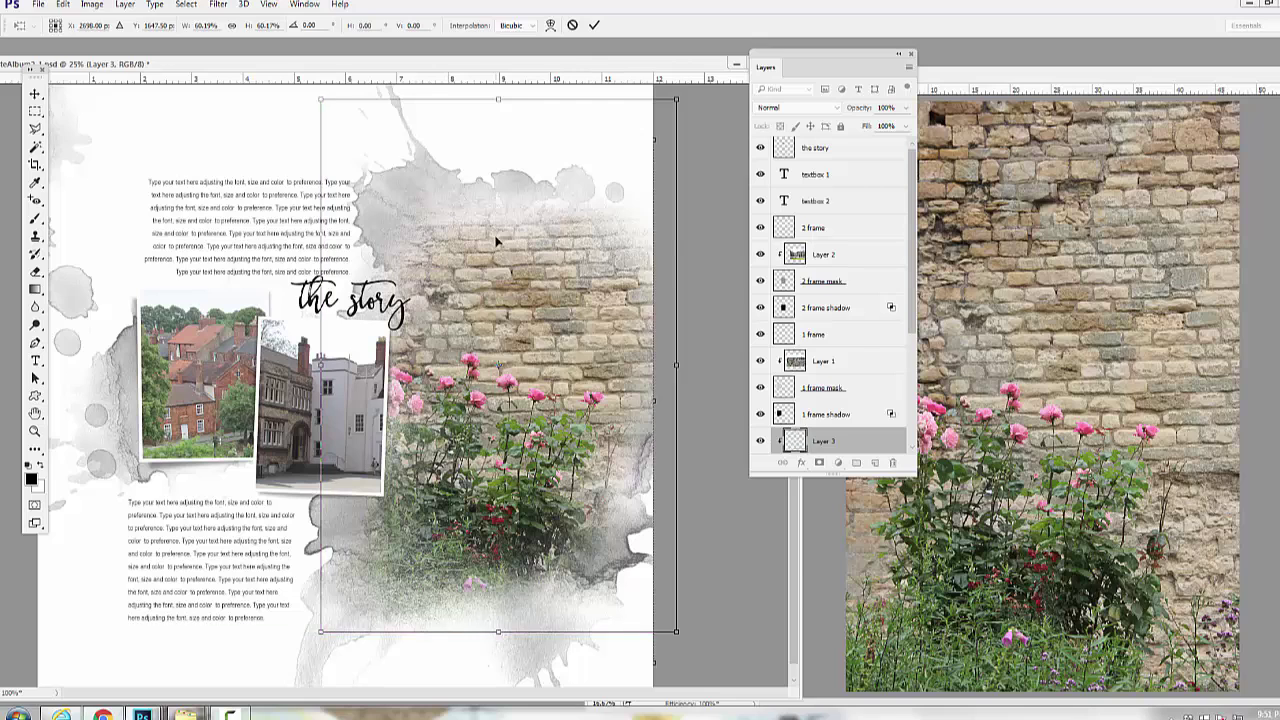
{"action": "left_click", "coordinate": [594, 29]}
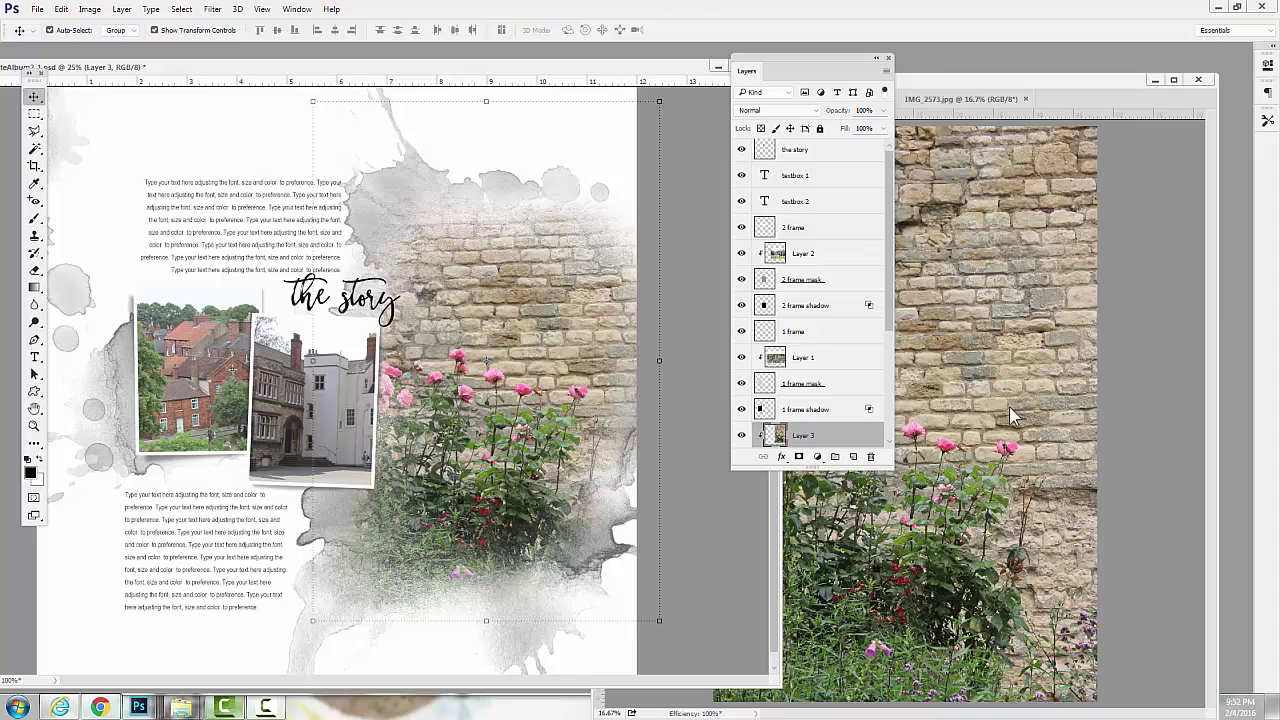
Separate the IMG_2573 photo into its own window and close the document.
{"action": "left_click_drag", "start_coordinate": [1008, 99], "coordinate": [801, 190]}
{"action": "left_click_drag", "start_coordinate": [1137, 191], "coordinate": [622, 340]}
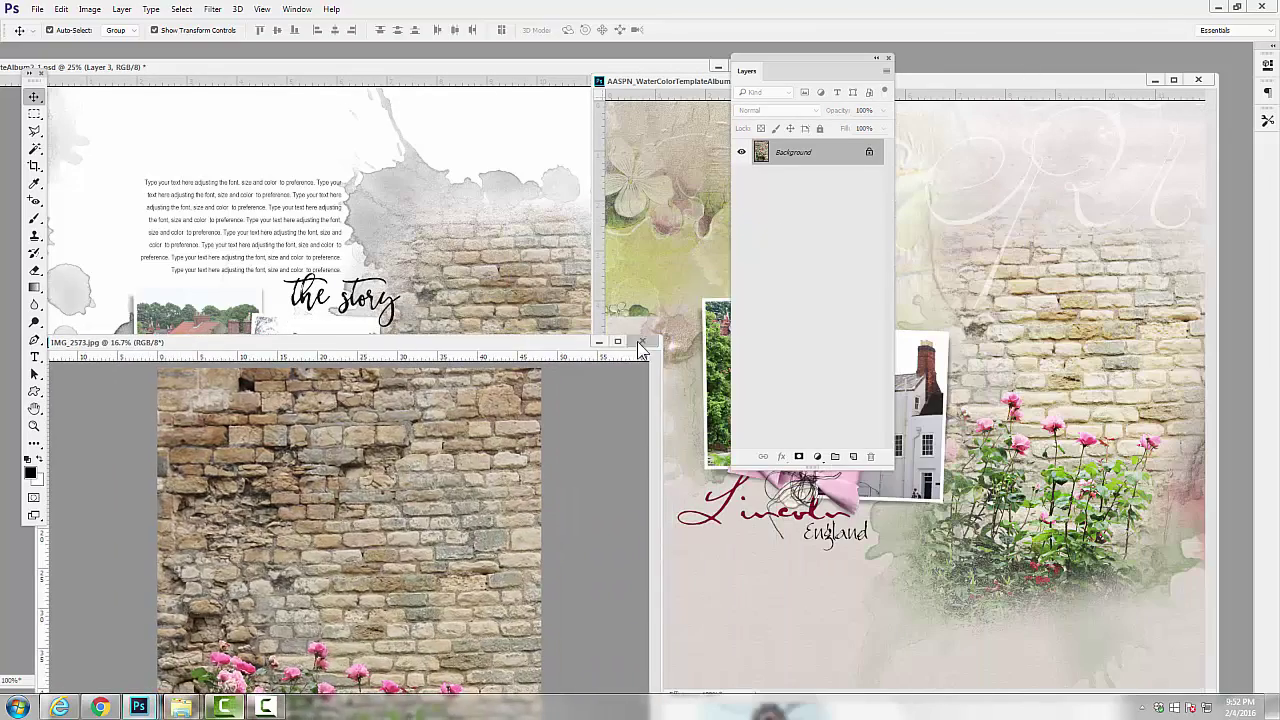
{"action": "left_click", "coordinate": [638, 343]}
Place the template and the AASPN_WaterColorTemplateAlbum2_1Example windows side by side, with the layer list clear of the template page.
{"action": "left_click_drag", "start_coordinate": [823, 58], "coordinate": [1196, 382]}
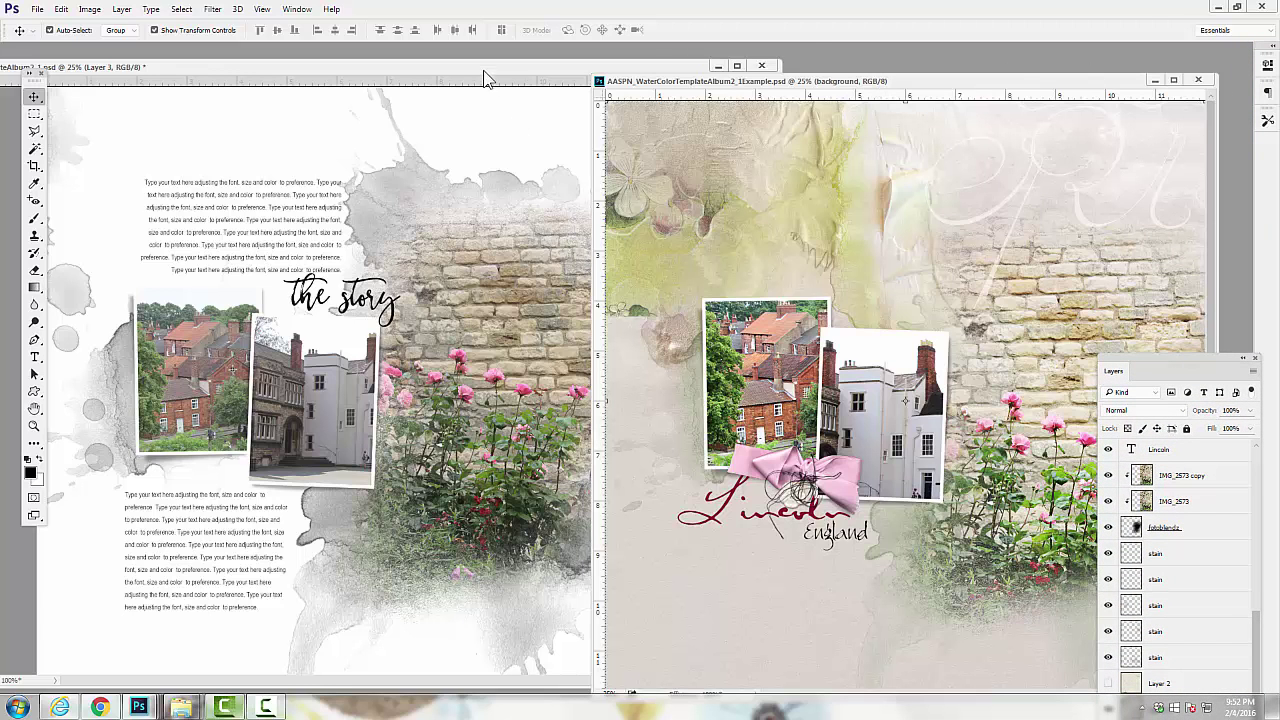
{"action": "mouse_move", "coordinate": [484, 72]}
{"action": "left_mouse_down"}
{"action": "mouse_move", "coordinate": [537, 71]}
{"action": "mouse_move", "coordinate": [528, 57]}
{"action": "mouse_move", "coordinate": [506, 66]}
{"action": "left_mouse_up"}
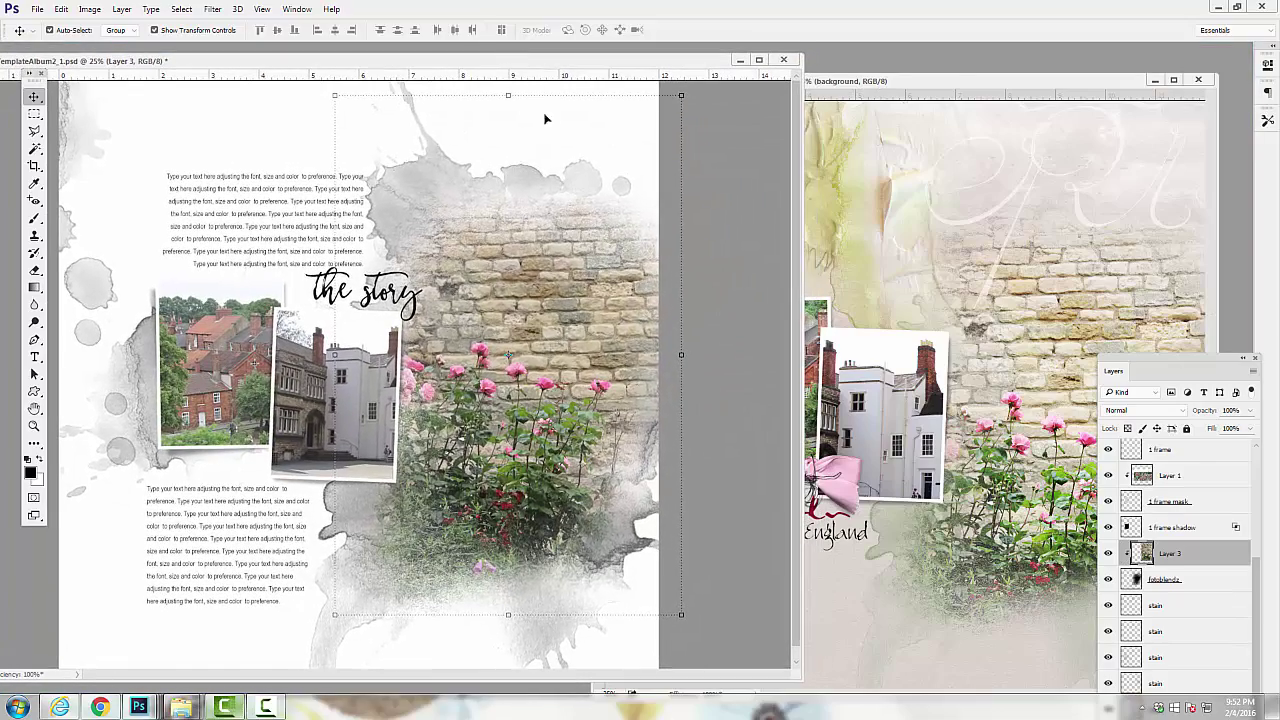
{"action": "left_click_drag", "start_coordinate": [958, 90], "coordinate": [968, 71]}
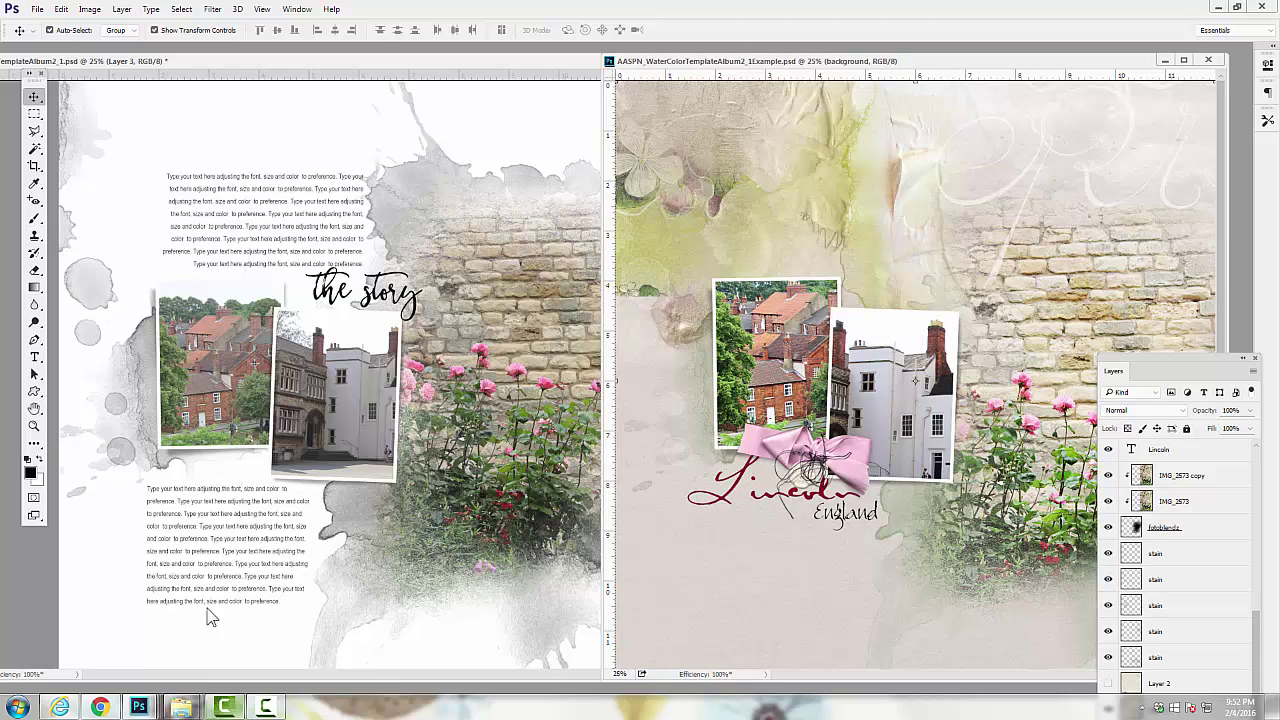
Browse for files to open in the Paperie folder of ArtPlay Palette Love Letters A.
{"action": "left_click", "coordinate": [36, 9]}
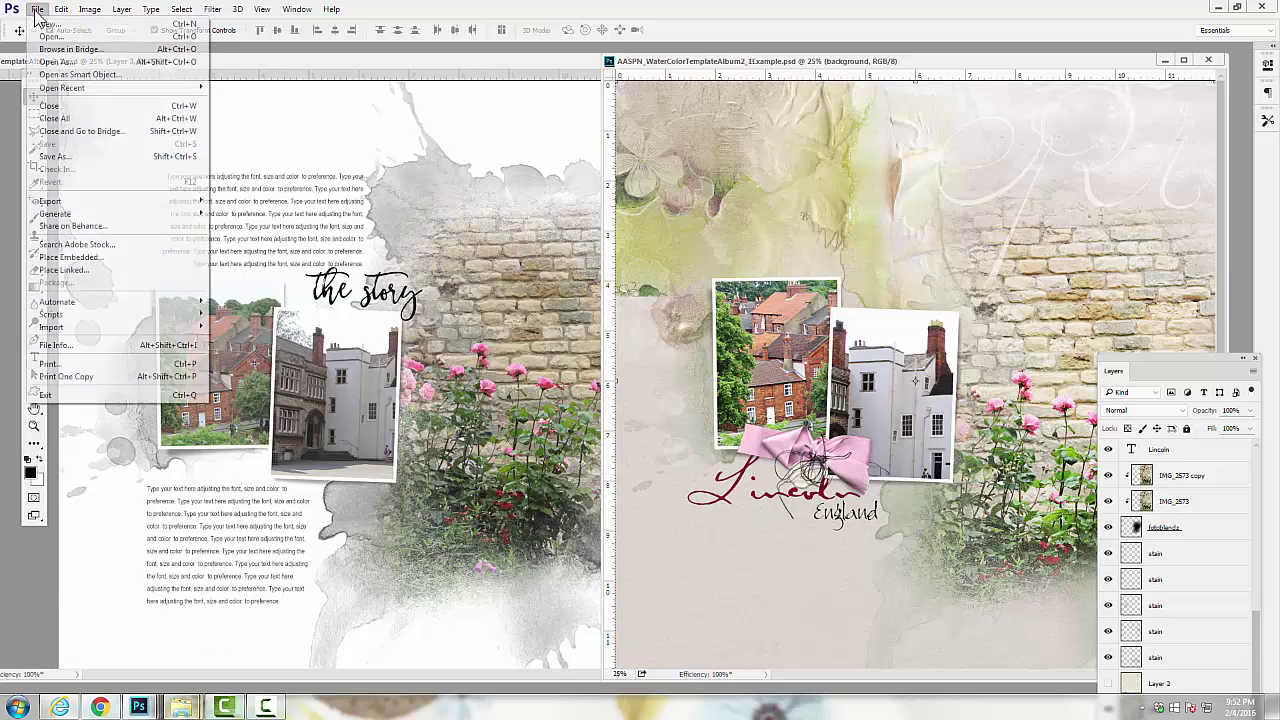
{"action": "left_click", "coordinate": [45, 42]}
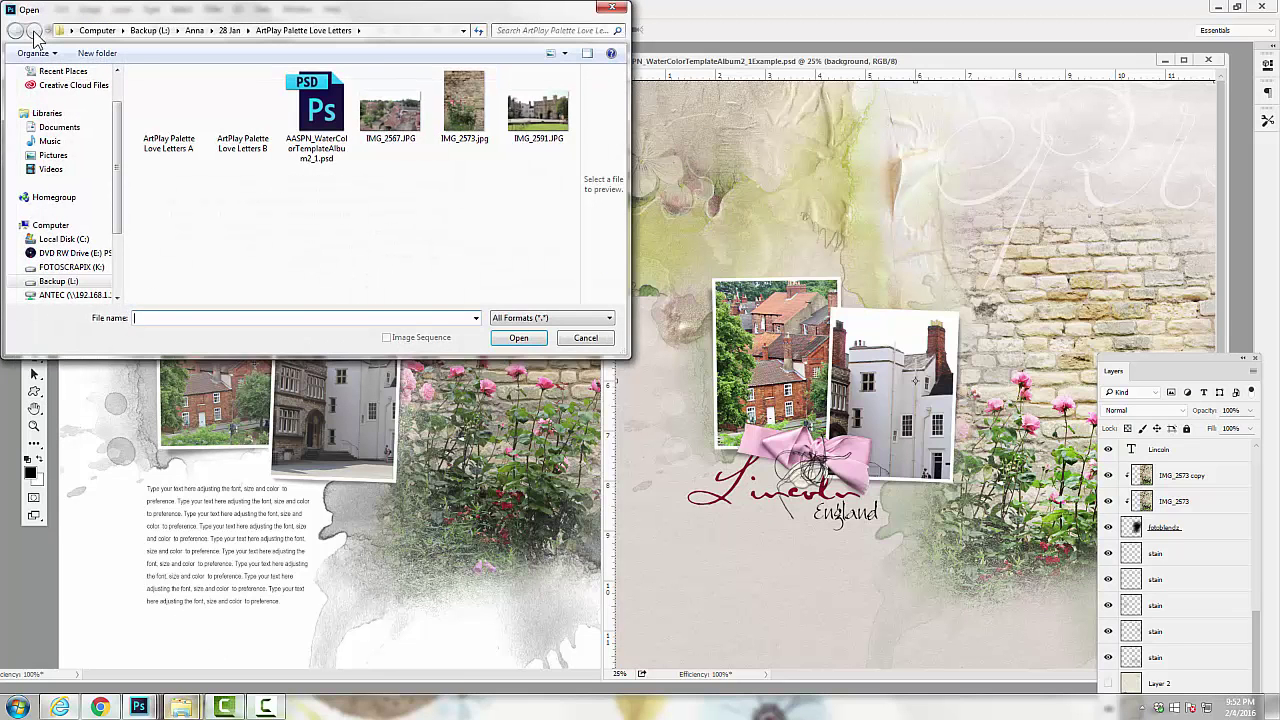
{"action": "left_click", "coordinate": [168, 113]}
{"action": "double_click", "coordinate": [168, 113]}
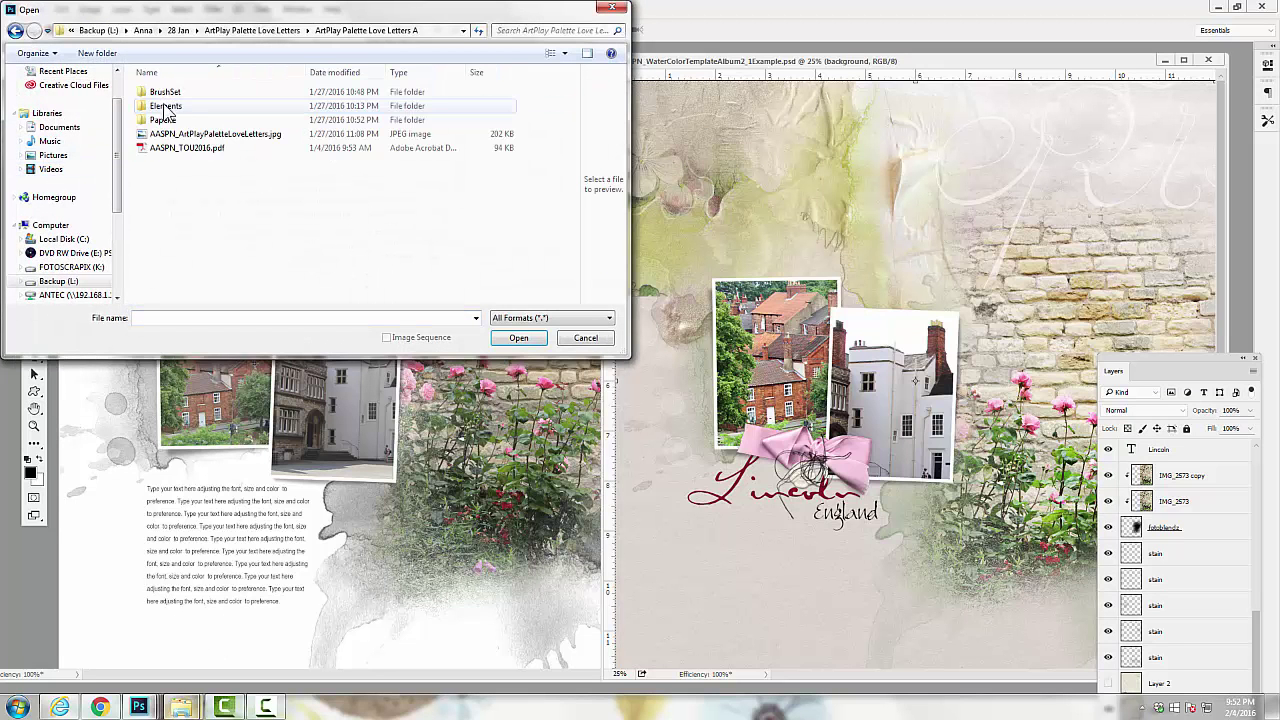
{"action": "double_click", "coordinate": [166, 118]}
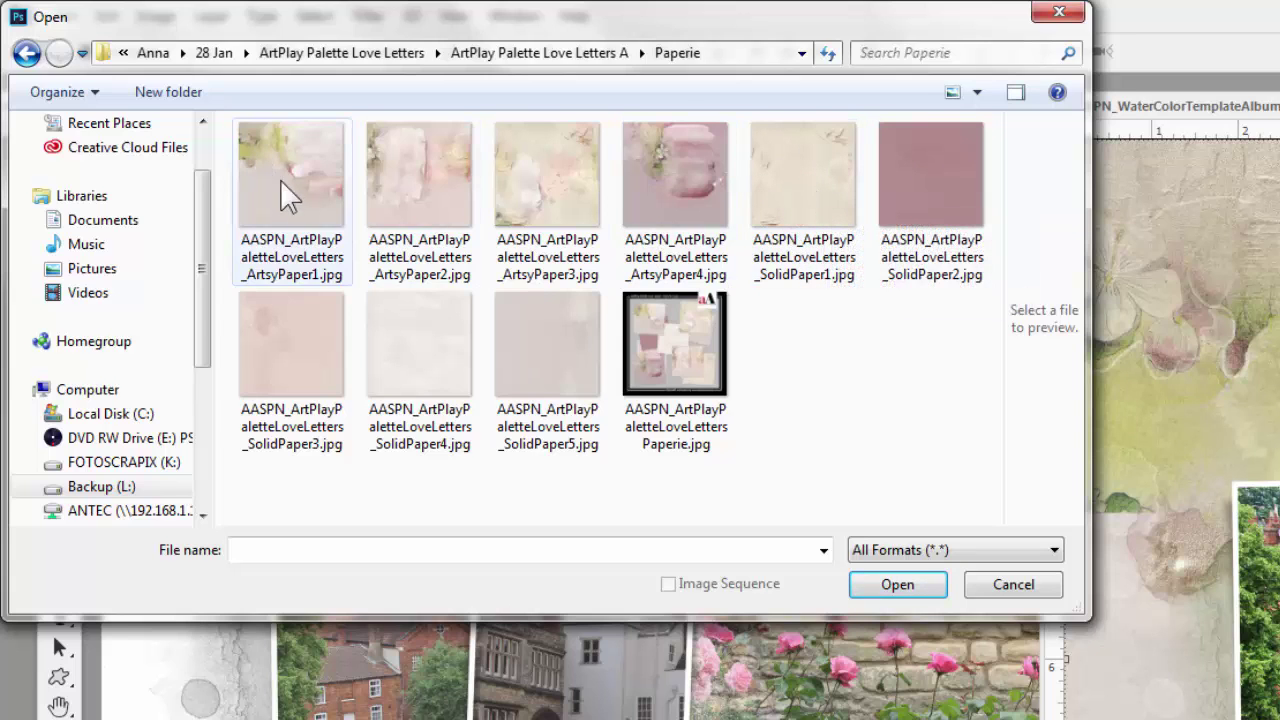
Open the ArtsyPaper1, ArtsyPaper4 and SolidPaper1 images of the Love Letters palette together.
{"action": "left_click", "coordinate": [245, 262]}
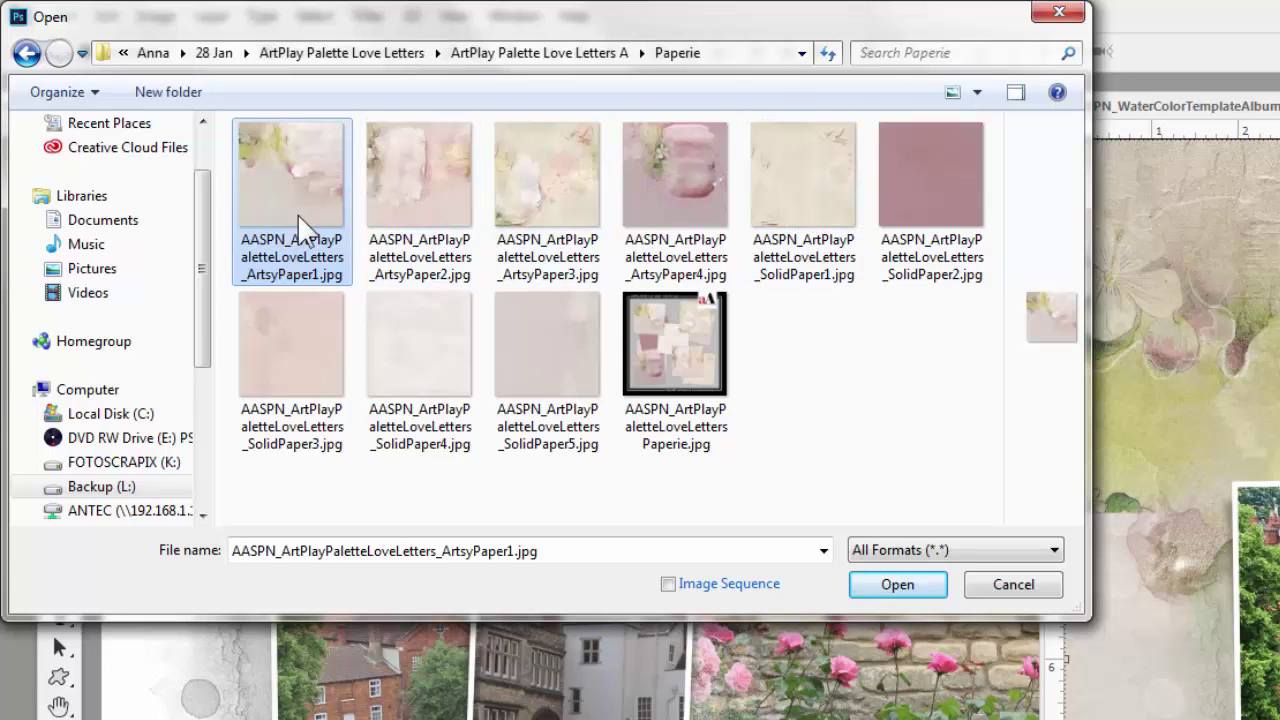
{"action": "left_click", "coordinate": [810, 205], "text": "ctrl"}
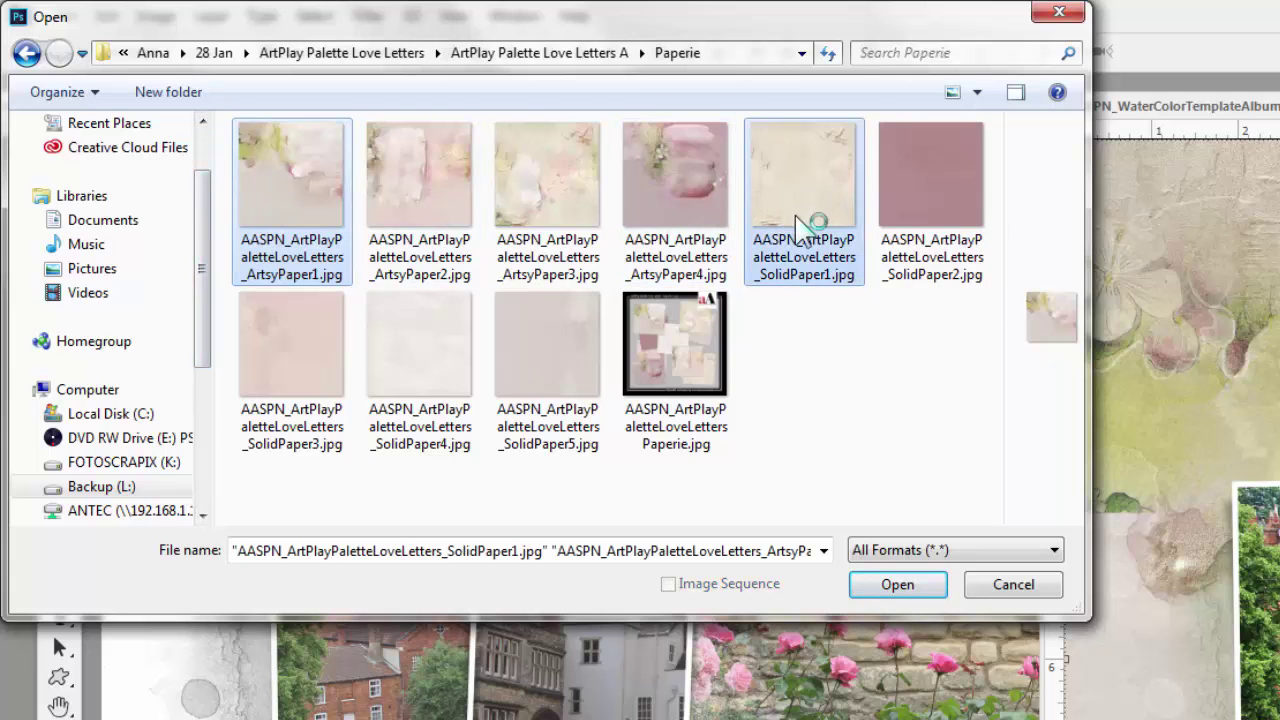
{"action": "left_click", "coordinate": [642, 200], "text": "ctrl"}
{"action": "left_click", "coordinate": [667, 183], "text": "ctrl"}
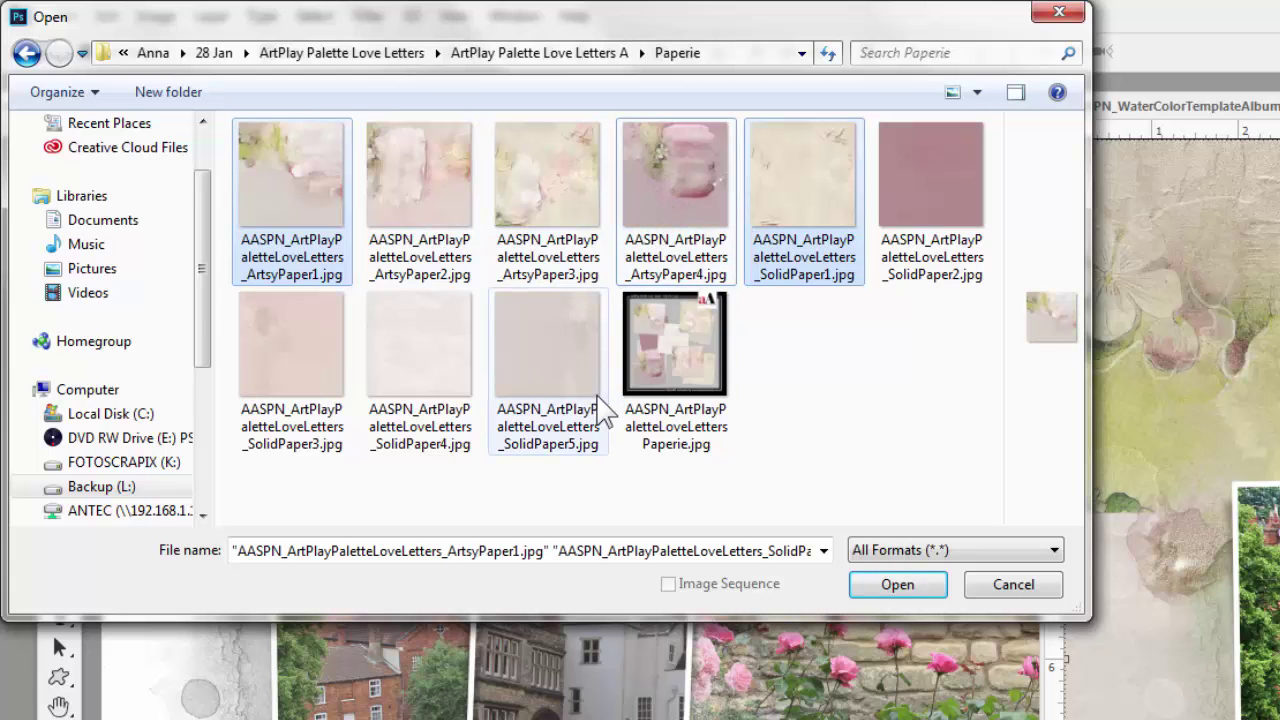
{"action": "left_click", "coordinate": [662, 198], "text": "ctrl"}
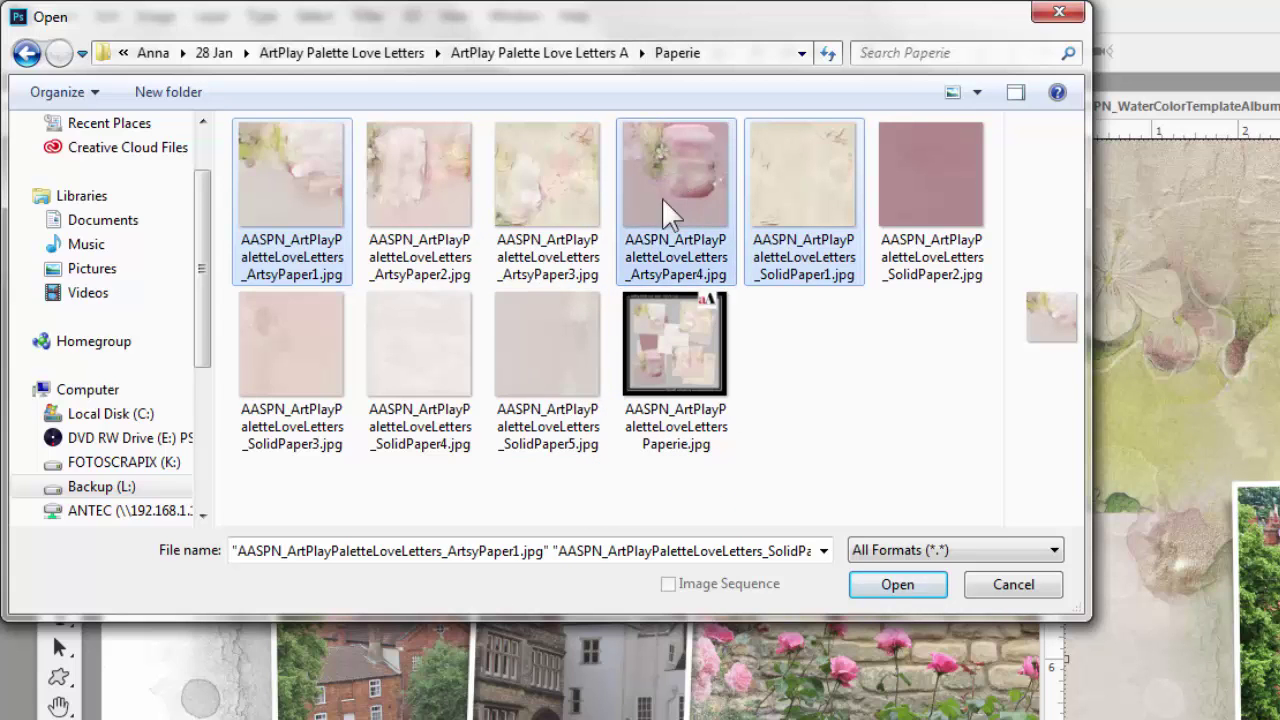
{"action": "left_click", "coordinate": [875, 580]}
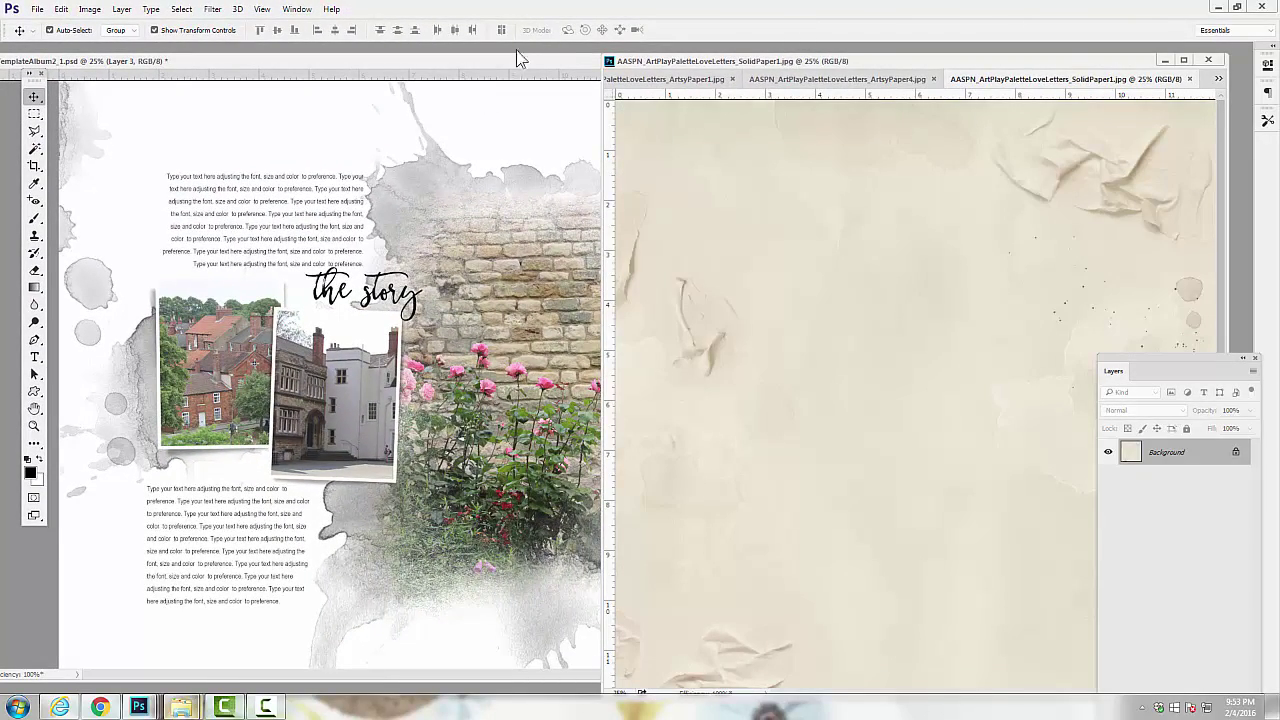
Copy the SolidPaper1 image into the template directly above the background layer and align it to the page edges.
{"action": "left_click", "coordinate": [494, 115]}
{"action": "left_click", "coordinate": [506, 113]}
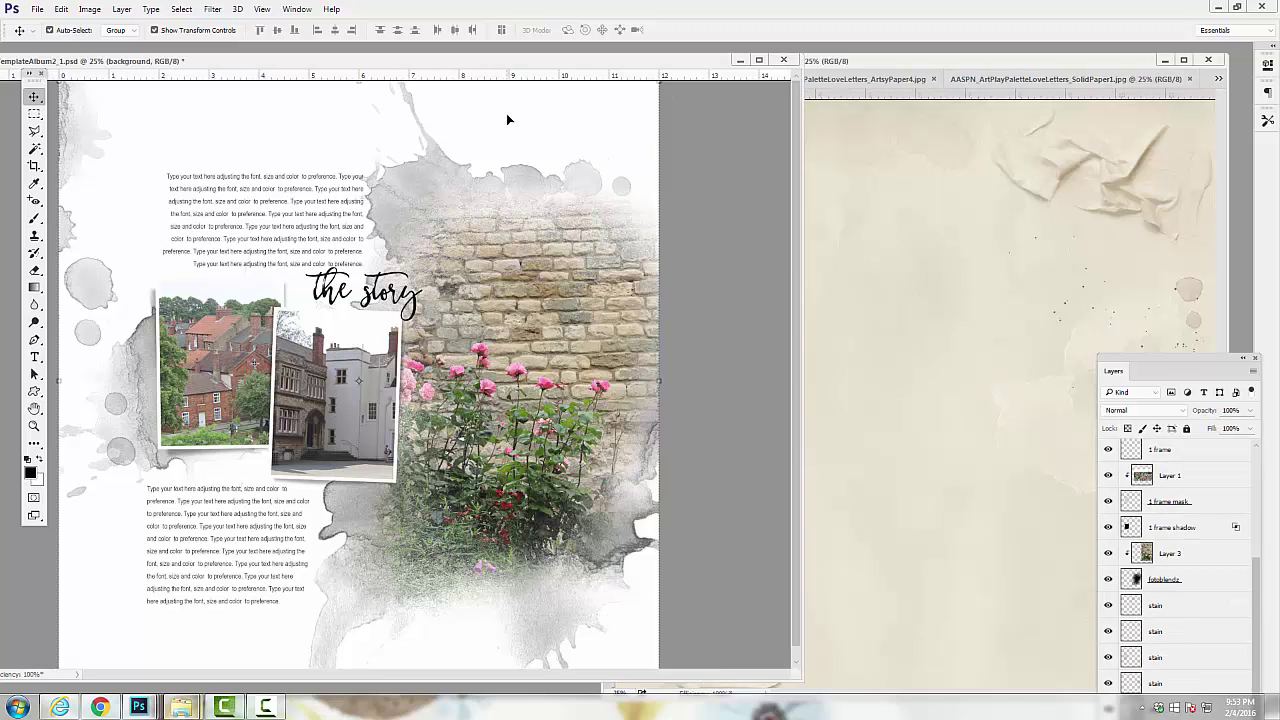
{"action": "left_click_drag", "start_coordinate": [1157, 358], "coordinate": [1140, 172]}
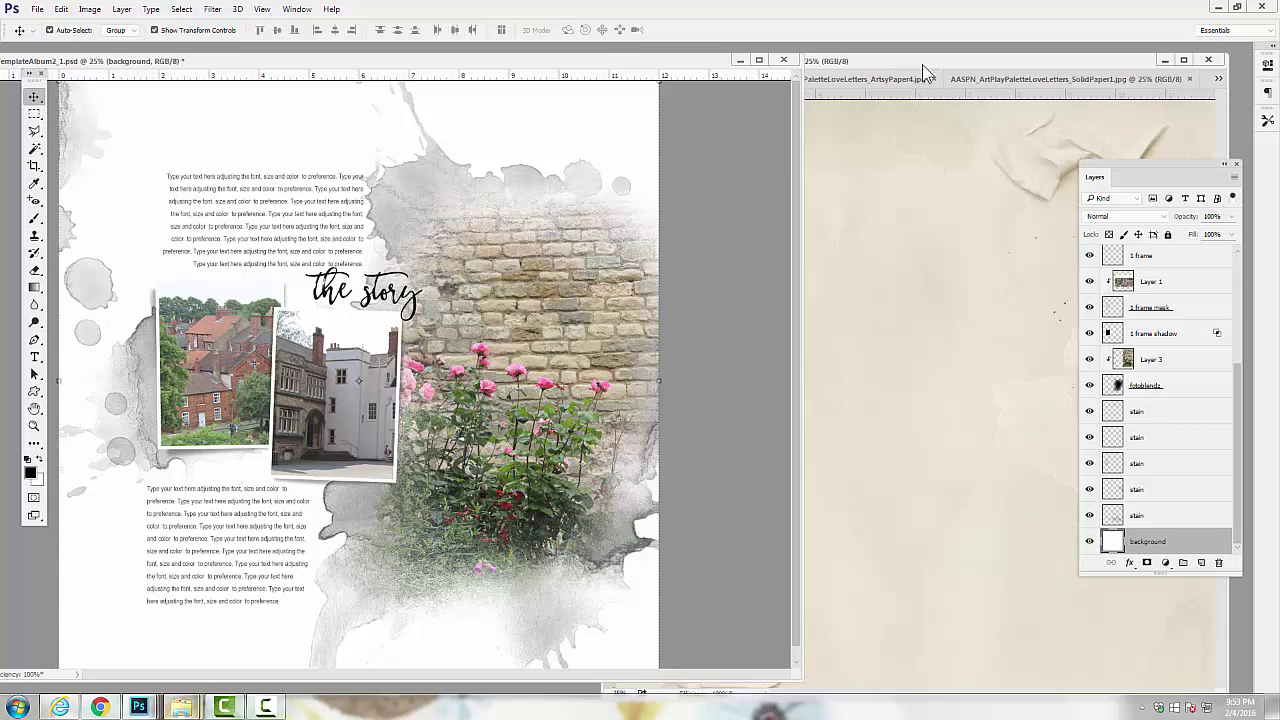
{"action": "left_click_drag", "start_coordinate": [950, 78], "coordinate": [878, 190]}
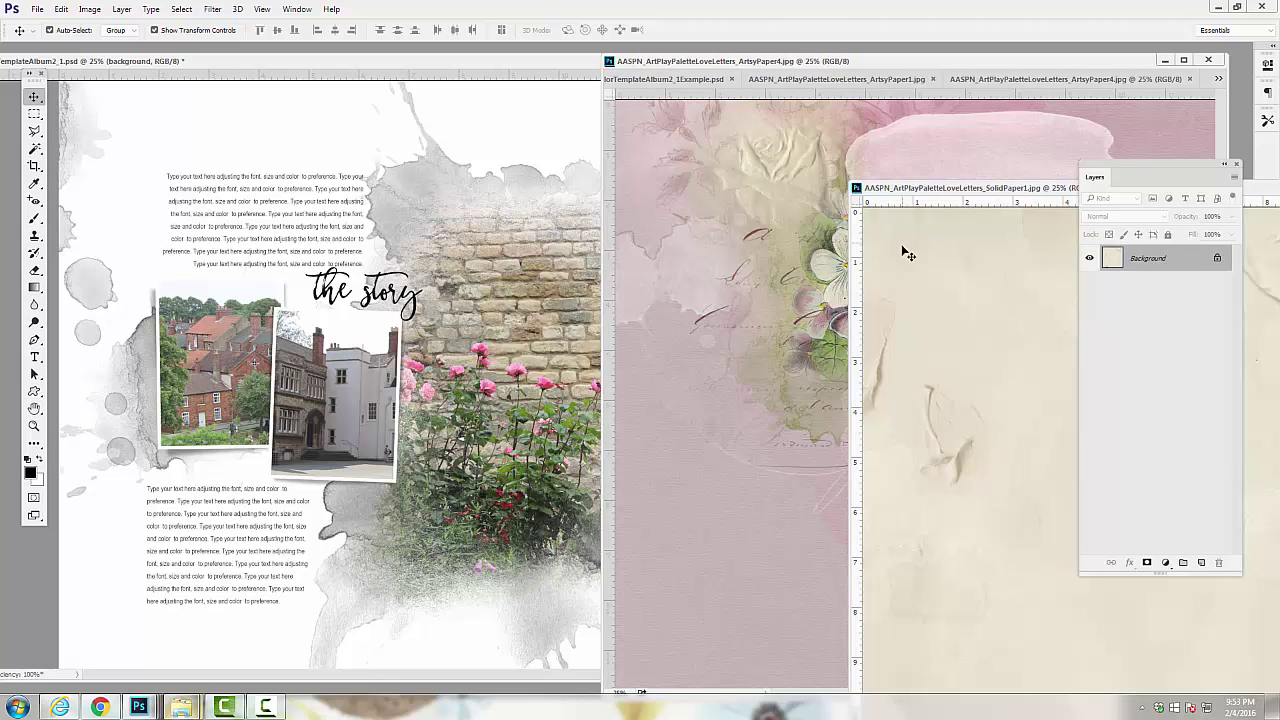
{"action": "left_click_drag", "start_coordinate": [886, 249], "coordinate": [136, 121]}
{"action": "left_click_drag", "start_coordinate": [134, 119], "coordinate": [135, 111]}
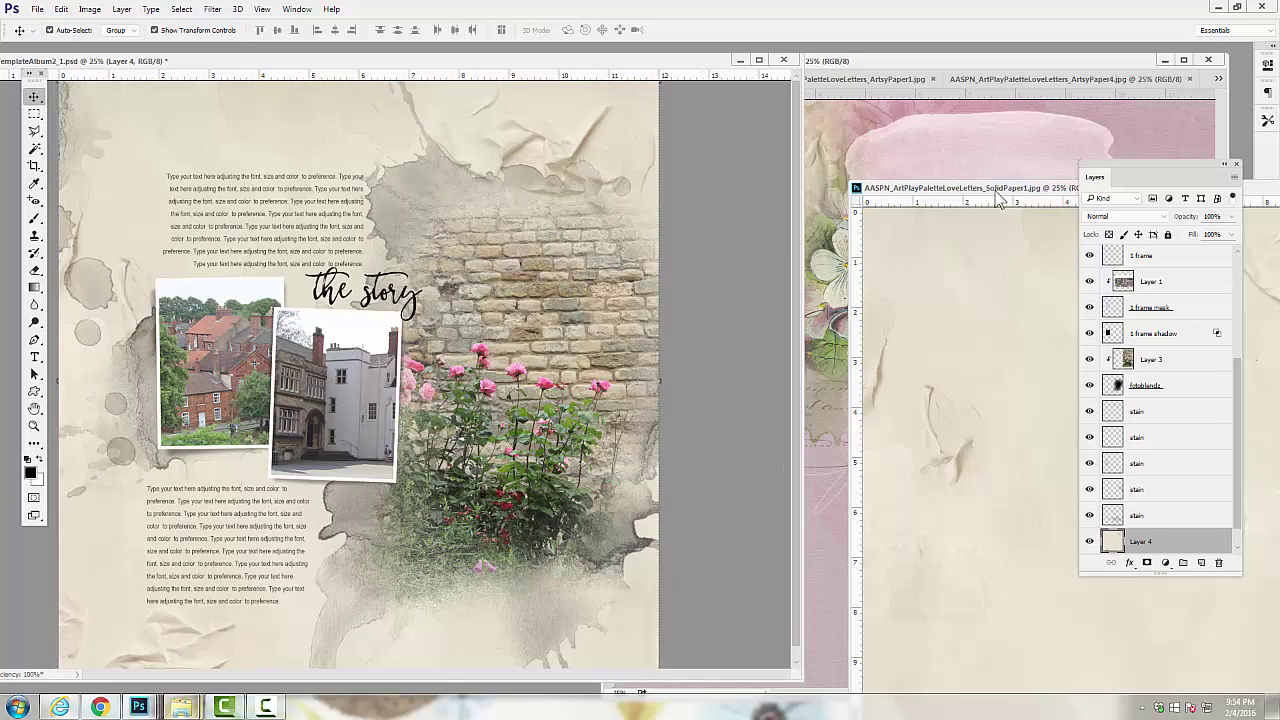
Copy the ArtsyPaper4 image into the template above the SolidPaper1 layer and align it to the page edges.
{"action": "left_click_drag", "start_coordinate": [998, 200], "coordinate": [327, 203]}
{"action": "left_click", "coordinate": [910, 80]}
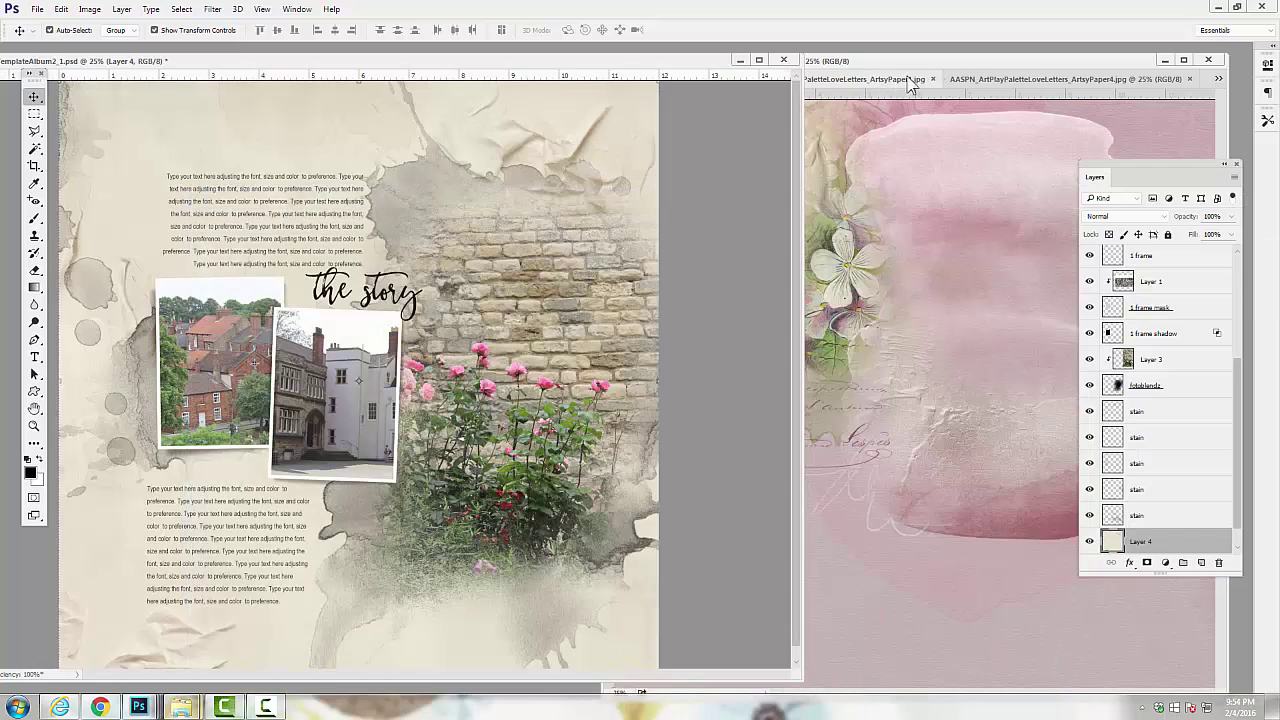
{"action": "left_click_drag", "start_coordinate": [1060, 79], "coordinate": [900, 190]}
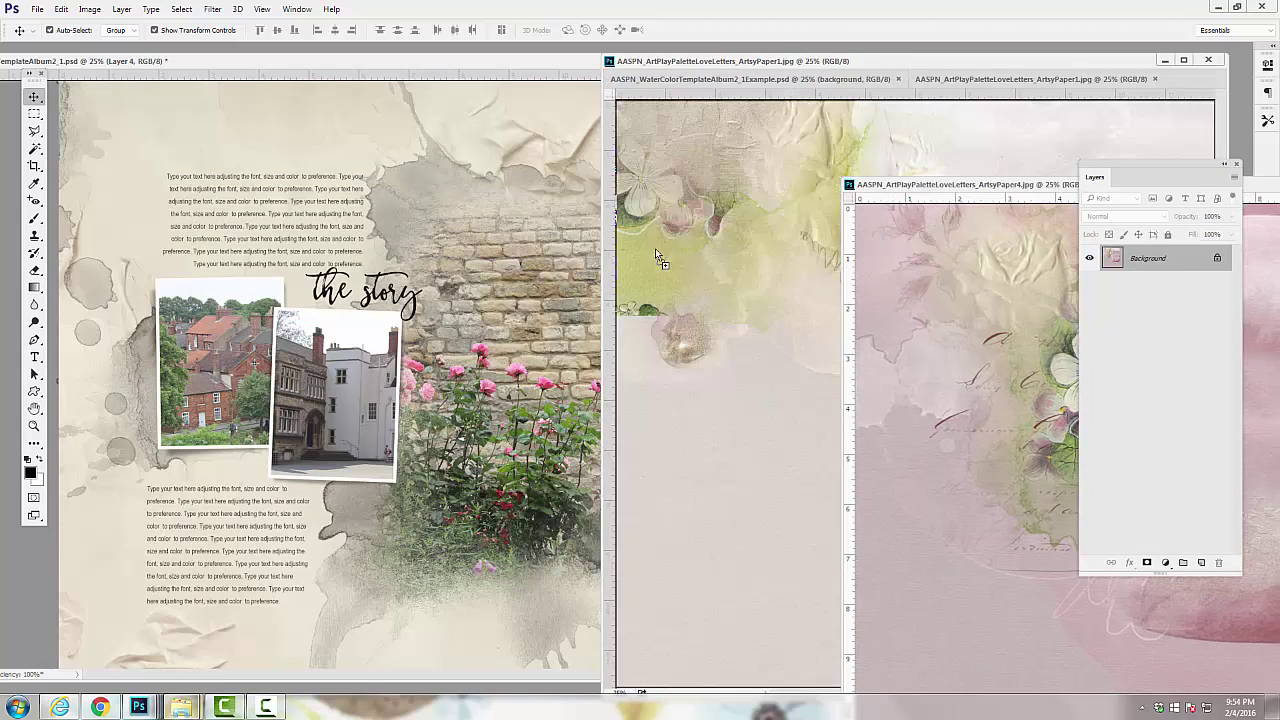
{"action": "left_click_drag", "start_coordinate": [655, 248], "coordinate": [311, 200]}
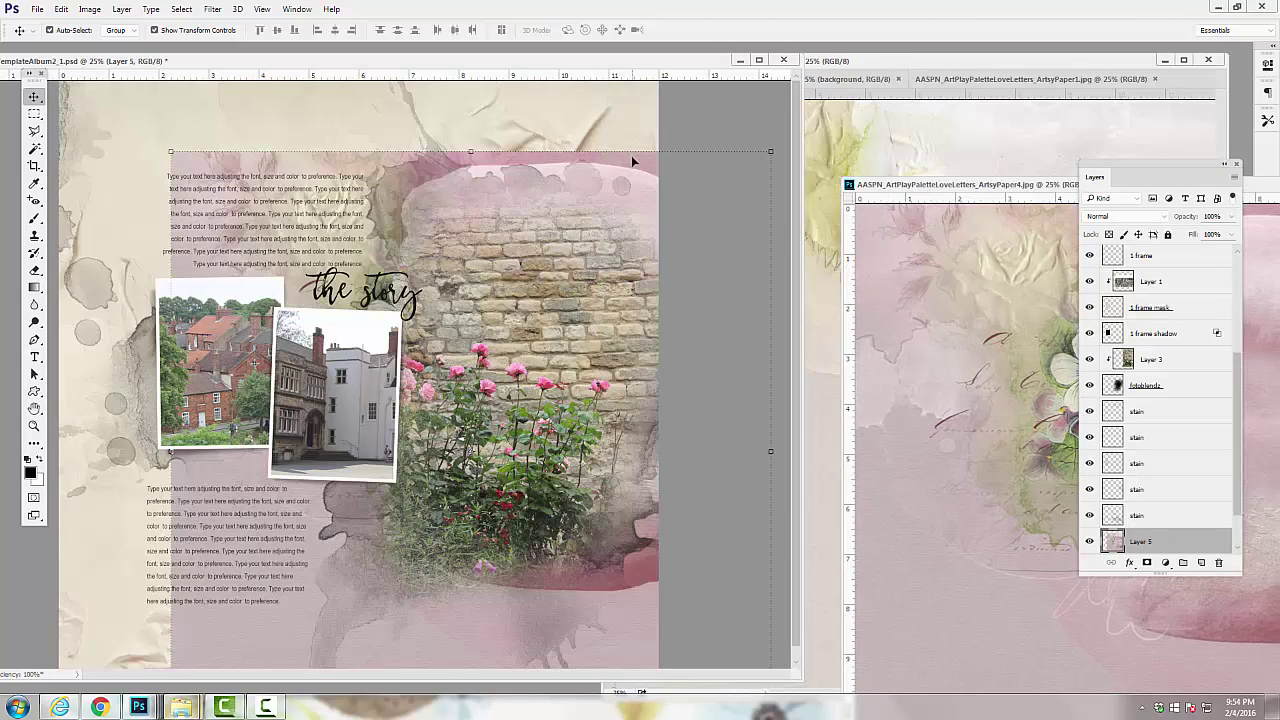
{"action": "left_click_drag", "start_coordinate": [631, 155], "coordinate": [518, 92]}
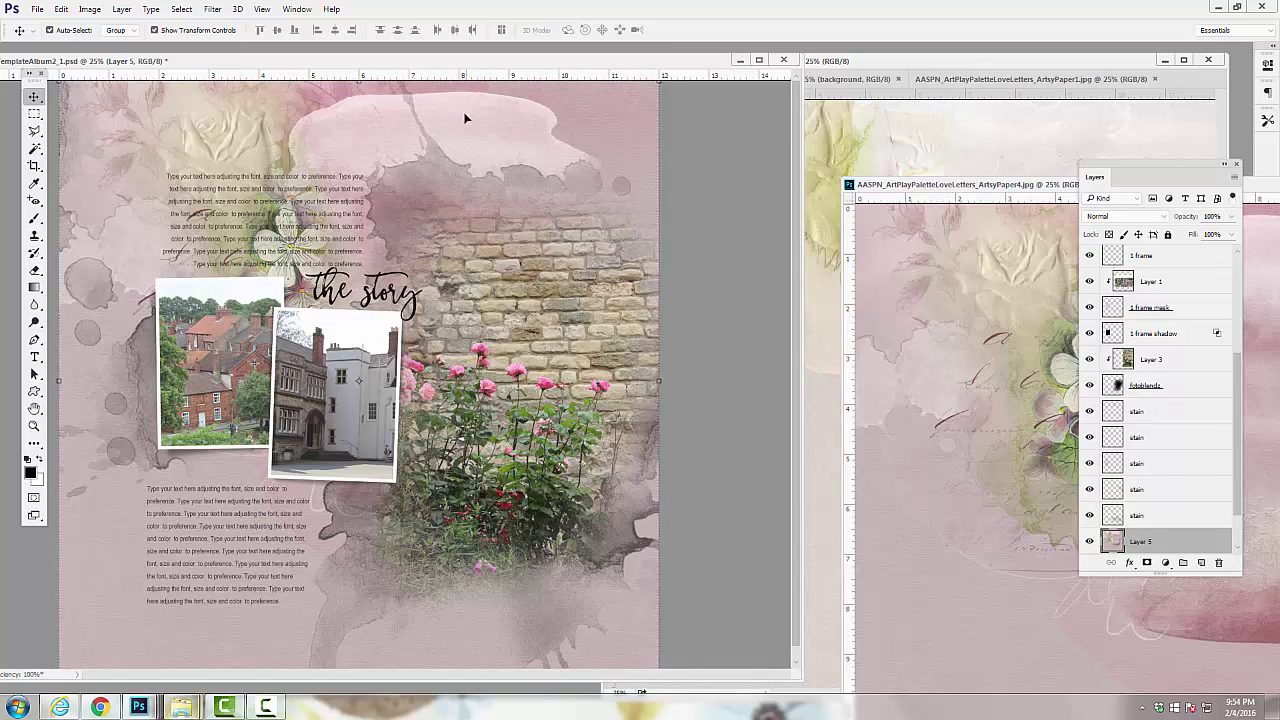
Shift the ArtsyPaper4 layer down and to the right on the page and delete that layer.
{"action": "left_click_drag", "start_coordinate": [464, 118], "coordinate": [509, 168]}
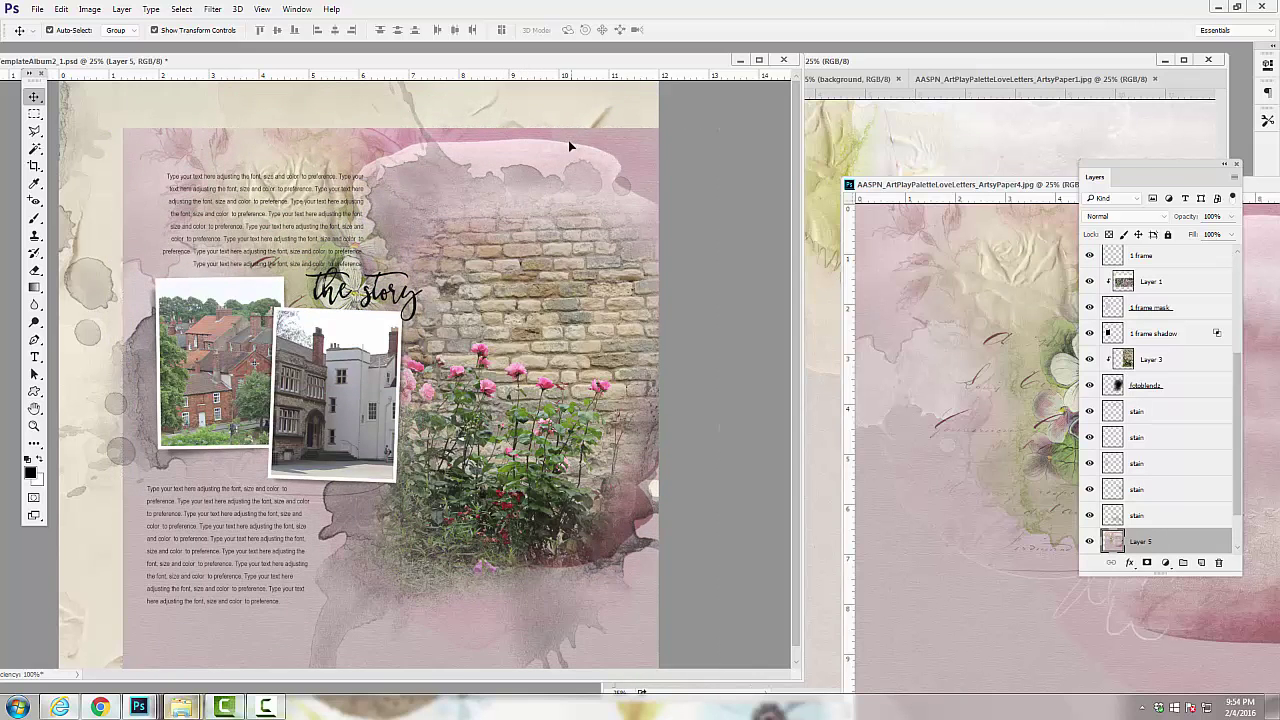
{"action": "mouse_move", "coordinate": [568, 140]}
{"action": "left_mouse_down"}
{"action": "mouse_move", "coordinate": [552, 120]}
{"action": "mouse_move", "coordinate": [547, 135]}
{"action": "left_mouse_up"}
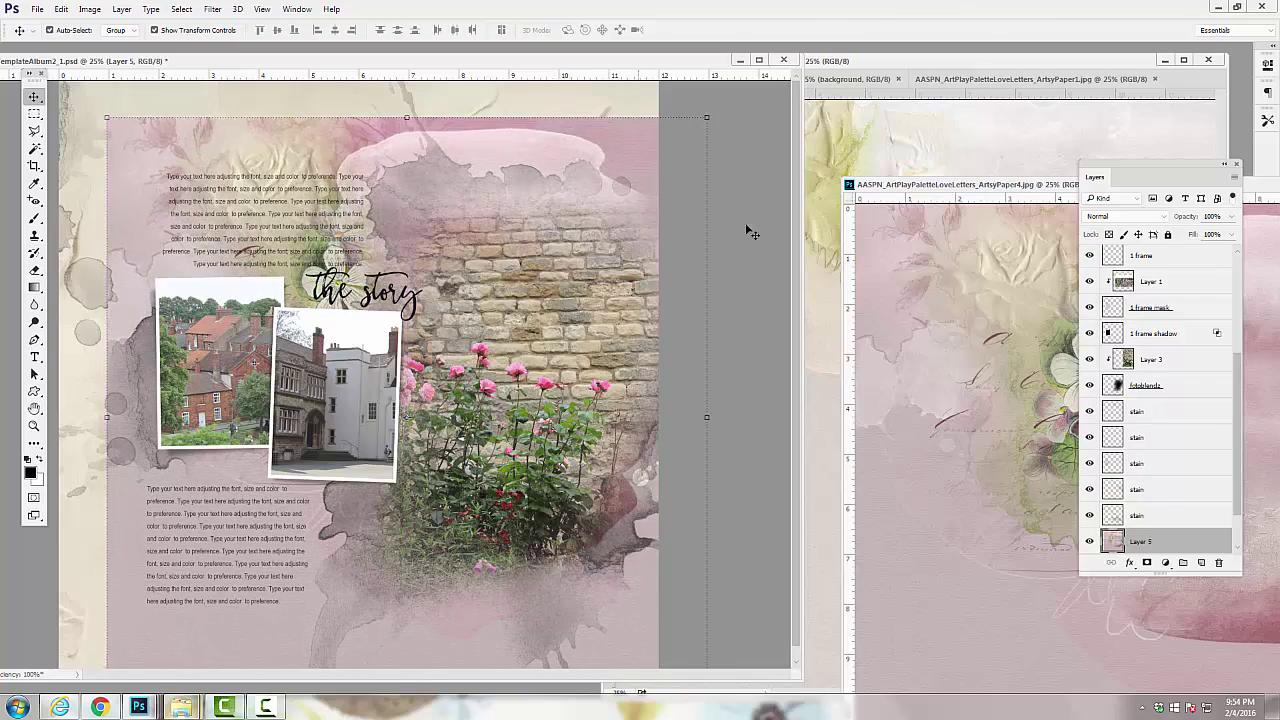
{"action": "left_click_drag", "start_coordinate": [1130, 536], "coordinate": [1216, 560]}
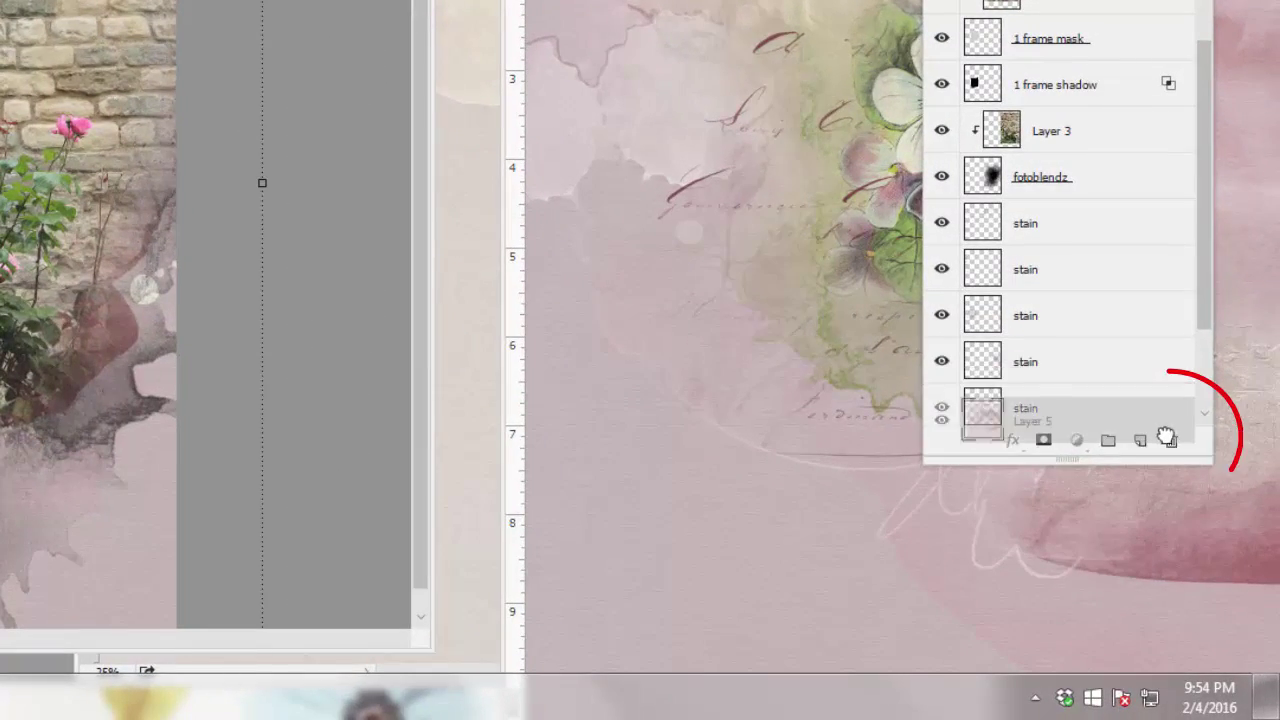
Delete the ArtsyPaper4 layer from the template and close the ArtsyPaper4 source image.
{"action": "left_click_drag", "start_coordinate": [1167, 438], "coordinate": [1171, 441]}
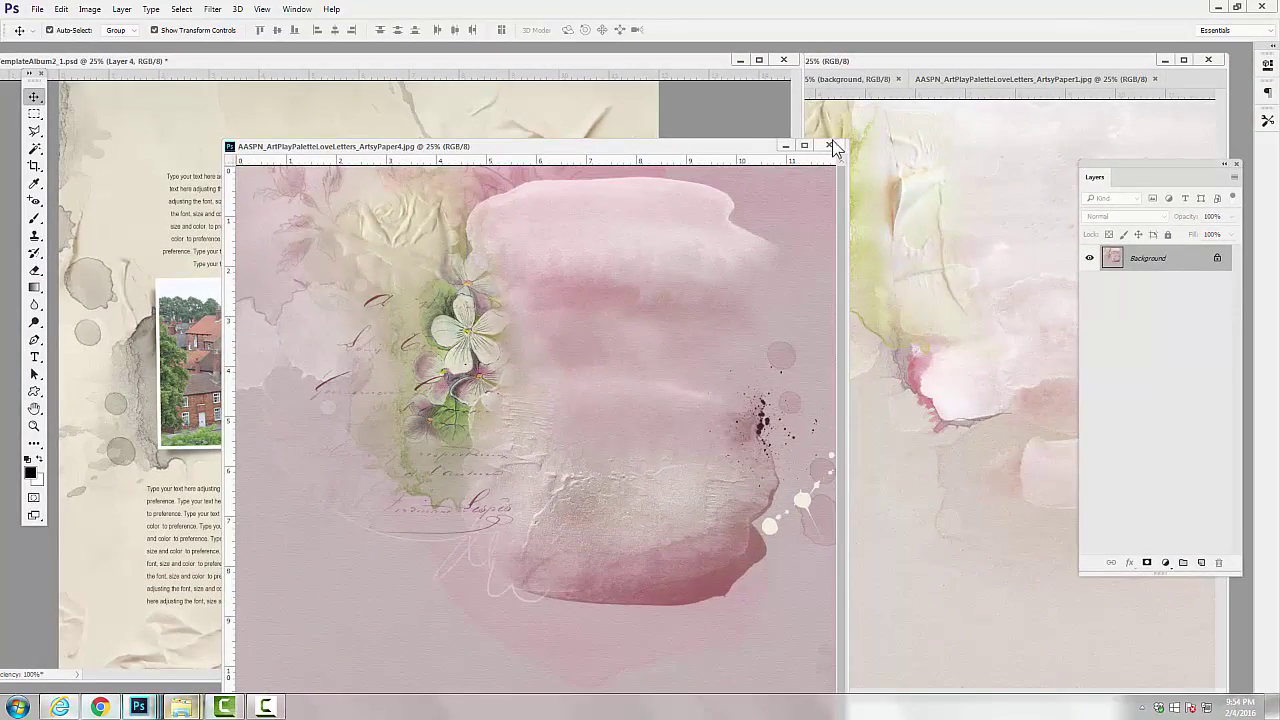
{"action": "left_click", "coordinate": [955, 106]}
Copy the ArtsyPaper1 image into the template directly above the SolidPaper1 layer and align it to the page edges.
{"action": "left_click_drag", "start_coordinate": [963, 83], "coordinate": [795, 100]}
{"action": "left_click_drag", "start_coordinate": [760, 200], "coordinate": [391, 117]}
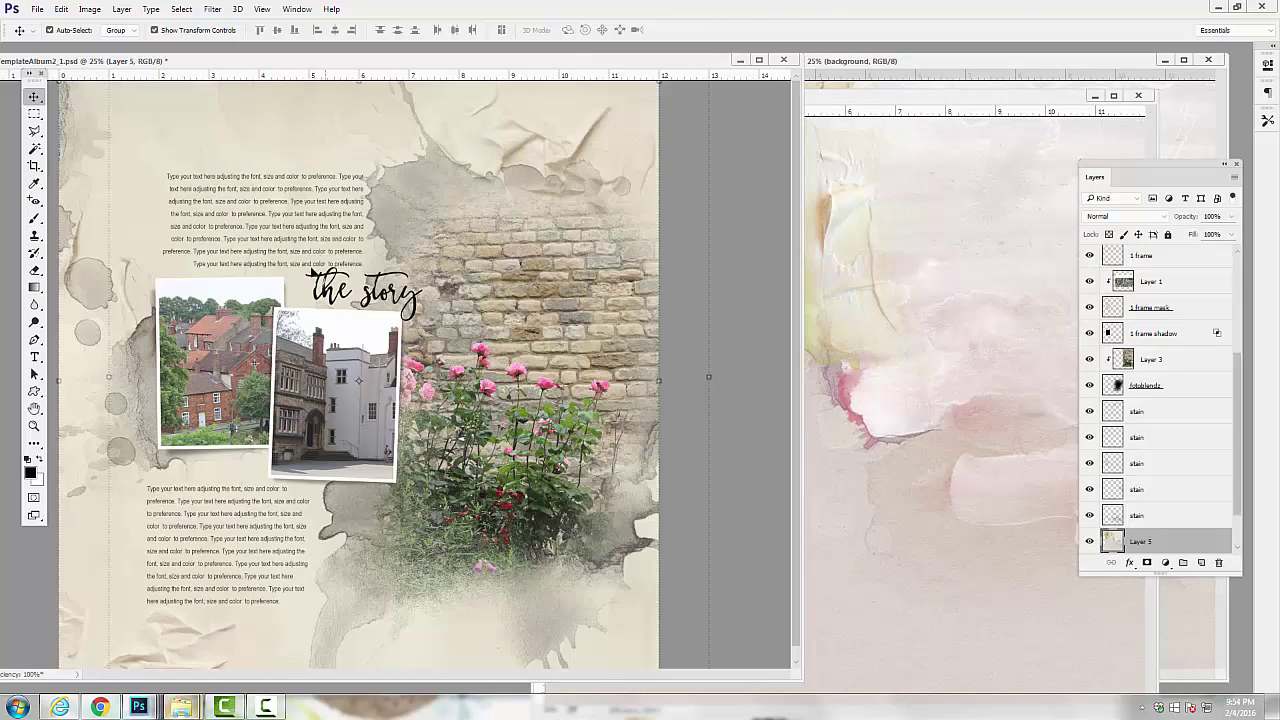
{"action": "left_click_drag", "start_coordinate": [481, 113], "coordinate": [434, 113]}
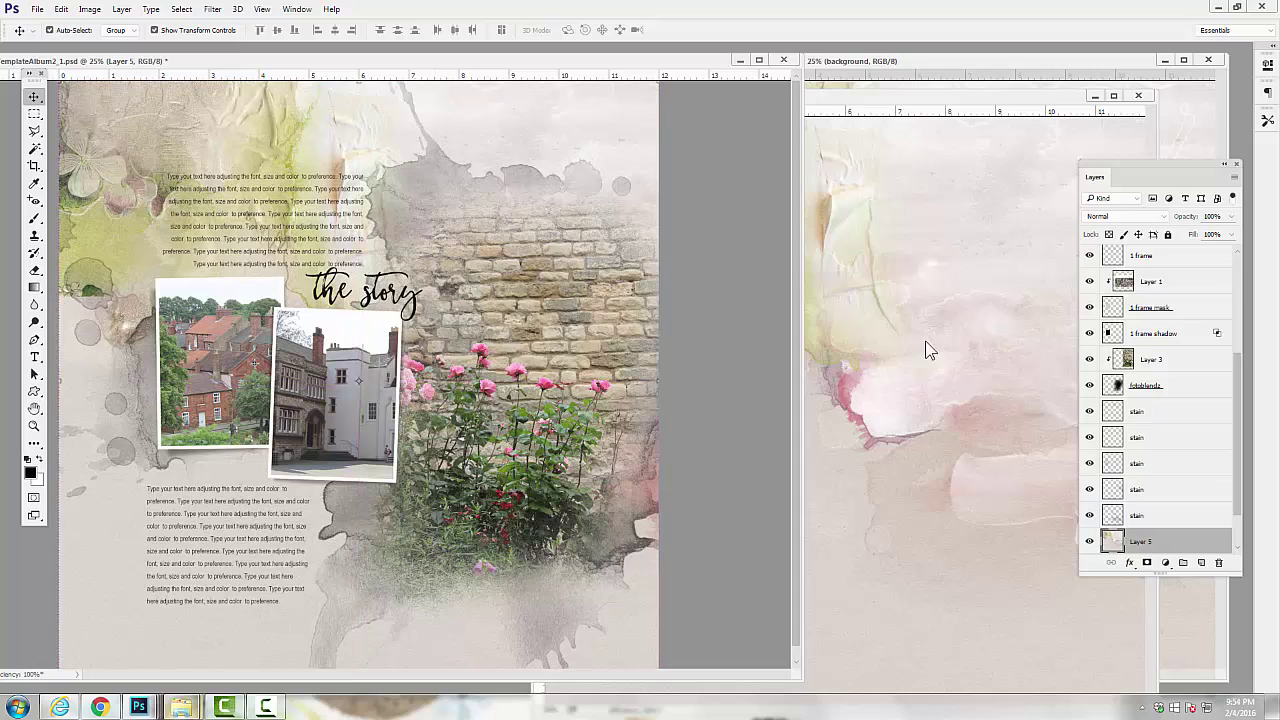
Close the ArtsyPaper1 source image and bring the template back into view beside the finished page.
{"action": "double_click", "coordinate": [986, 97]}
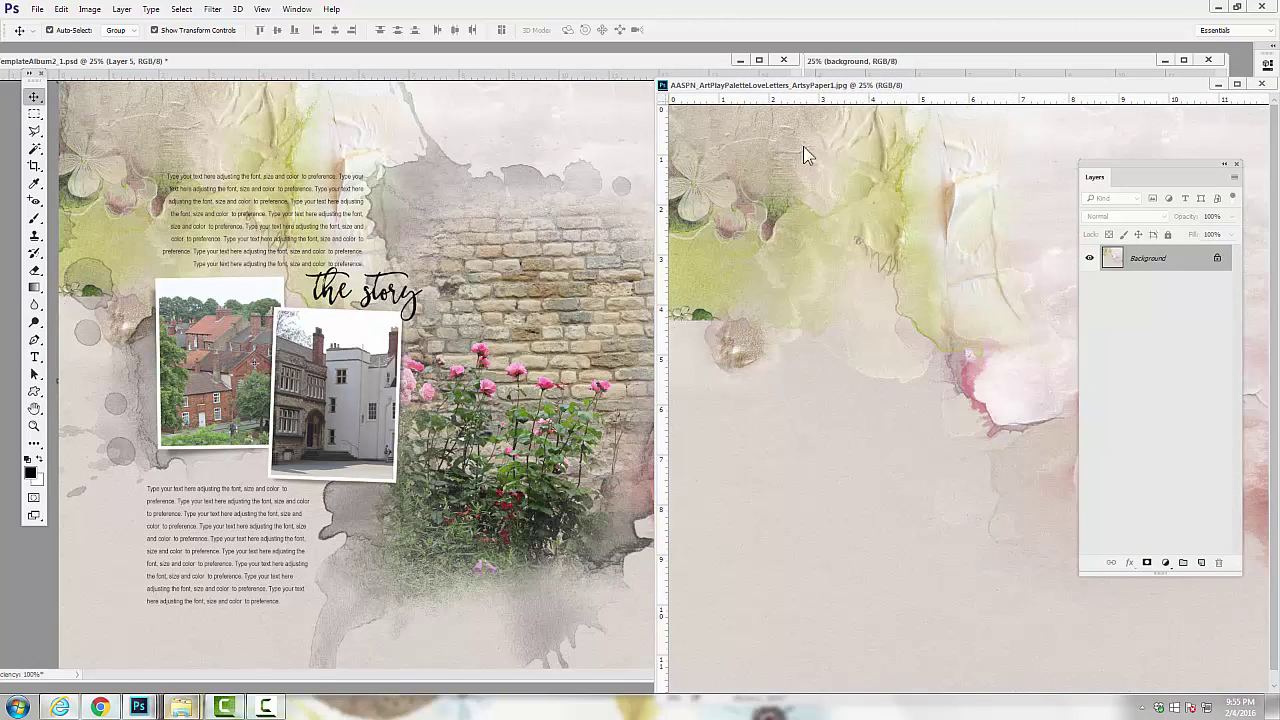
{"action": "left_click_drag", "start_coordinate": [859, 88], "coordinate": [630, 135]}
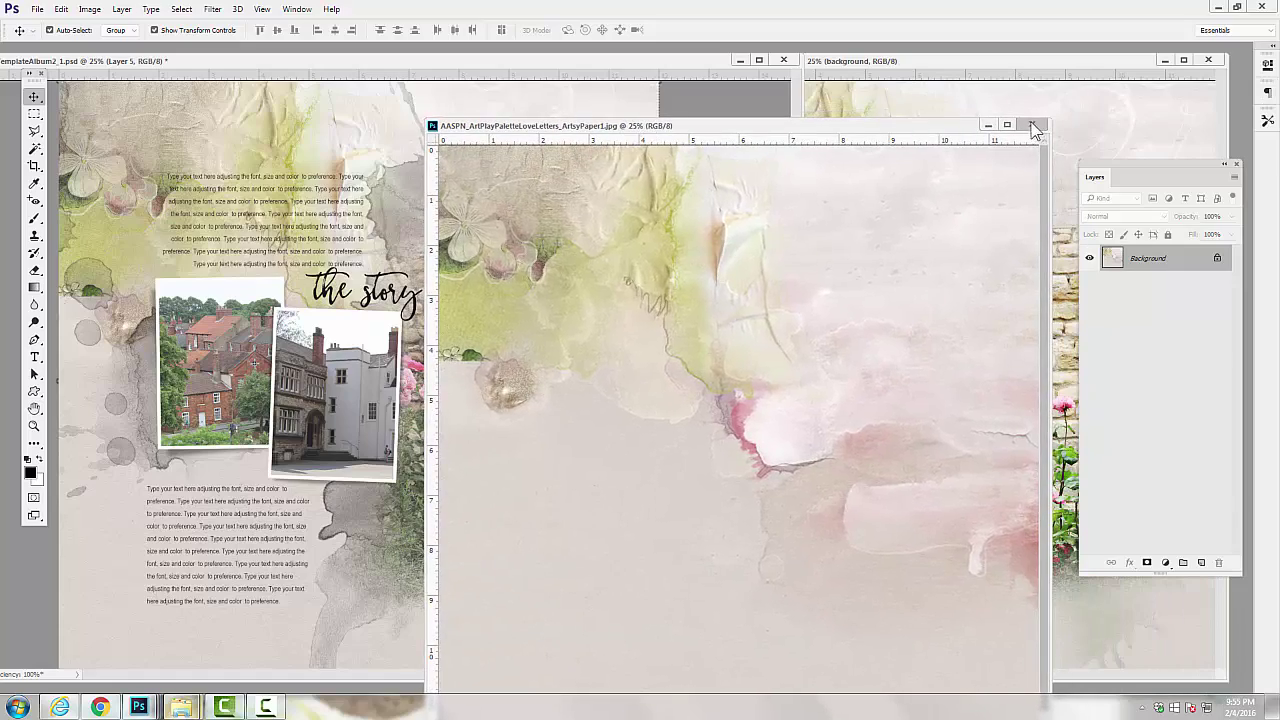
{"action": "left_click", "coordinate": [1031, 123]}
{"action": "left_click_drag", "start_coordinate": [512, 62], "coordinate": [538, 66]}
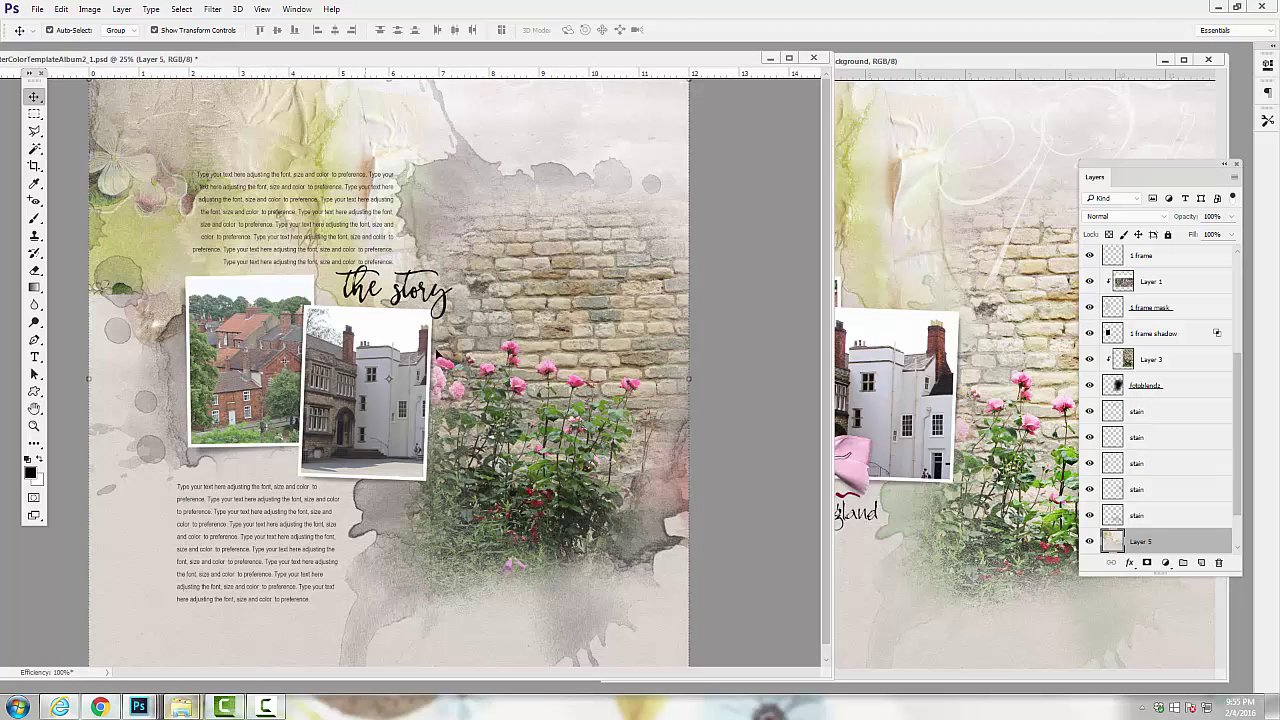
Hide the textbox 1, textbox 2 and the story layers of the template.
{"action": "left_click", "coordinate": [229, 178]}
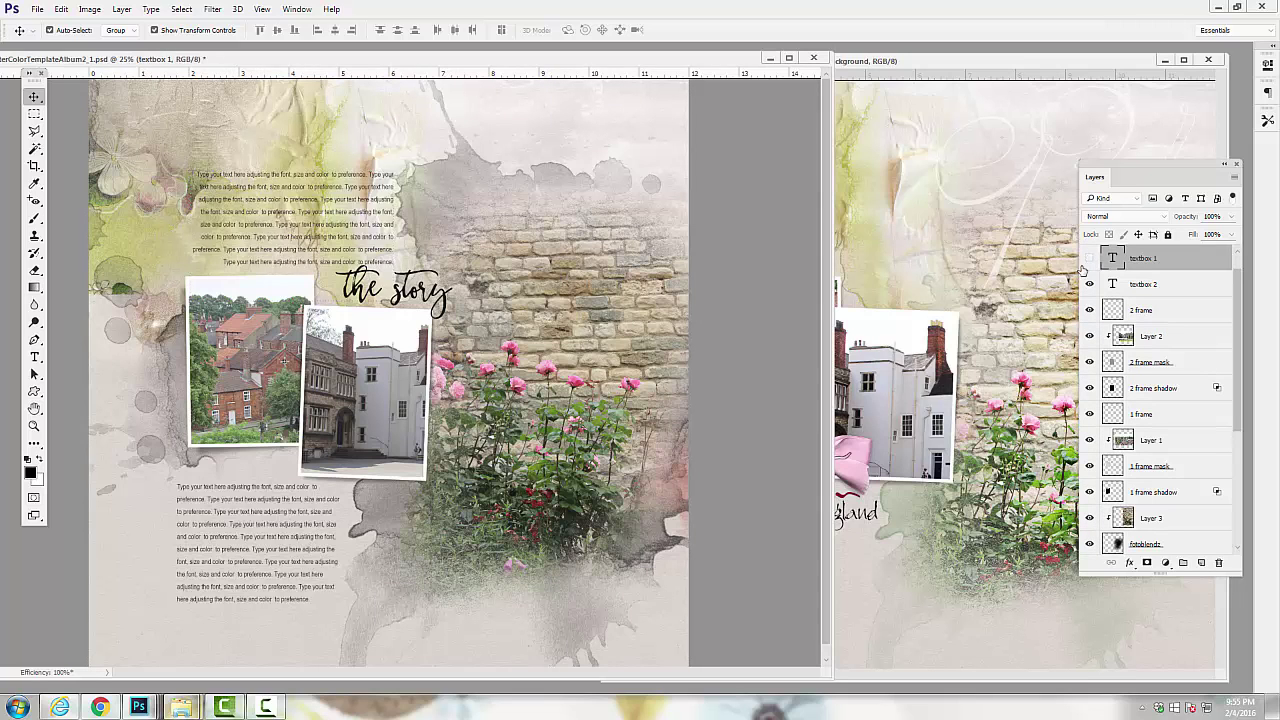
{"action": "left_click", "coordinate": [1089, 258]}
{"action": "left_click", "coordinate": [1089, 284]}
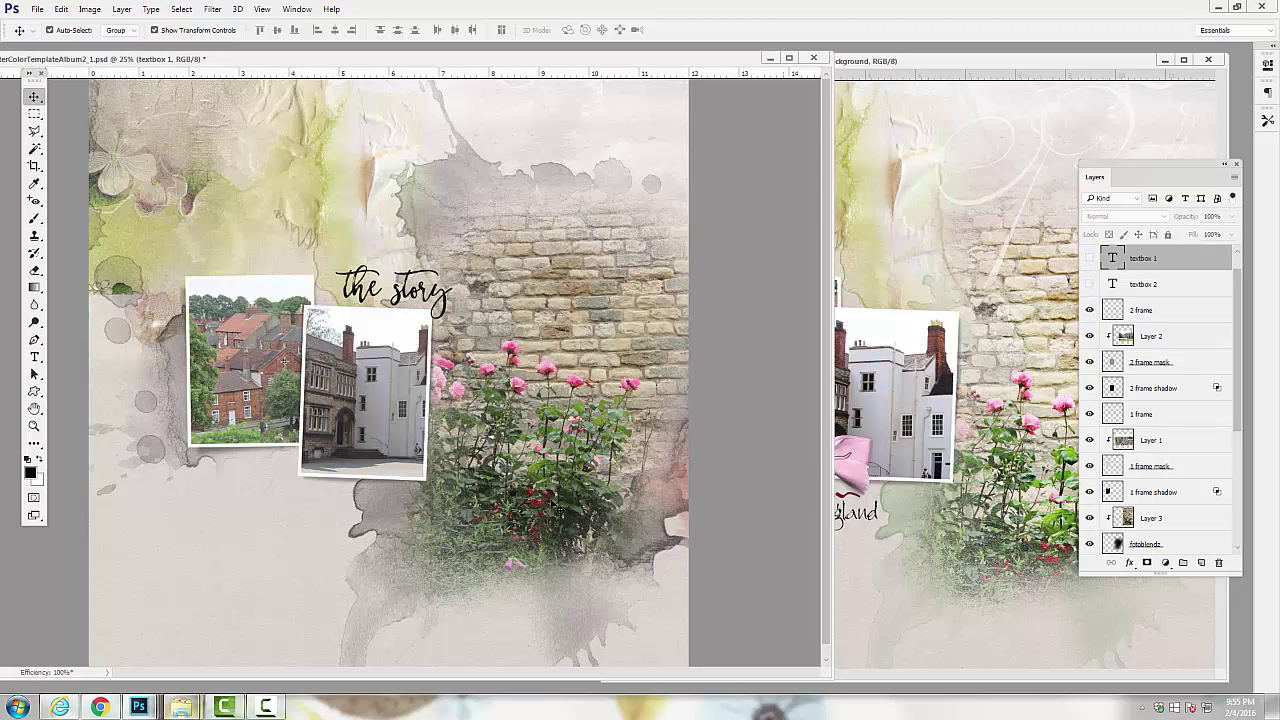
{"action": "left_click", "coordinate": [447, 303]}
{"action": "left_click", "coordinate": [1089, 258]}
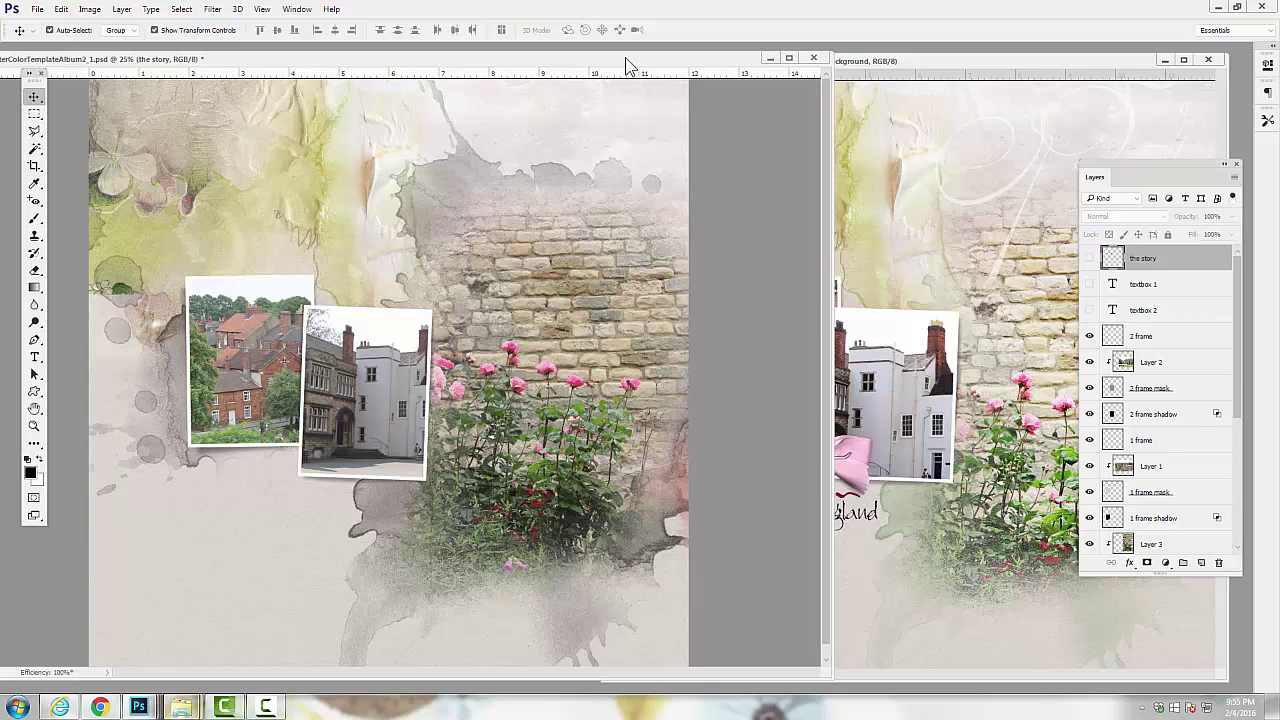
{"action": "mouse_move", "coordinate": [625, 57]}
{"action": "left_mouse_down"}
{"action": "mouse_move", "coordinate": [591, 63]}
{"action": "mouse_move", "coordinate": [609, 57]}
{"action": "left_mouse_up"}
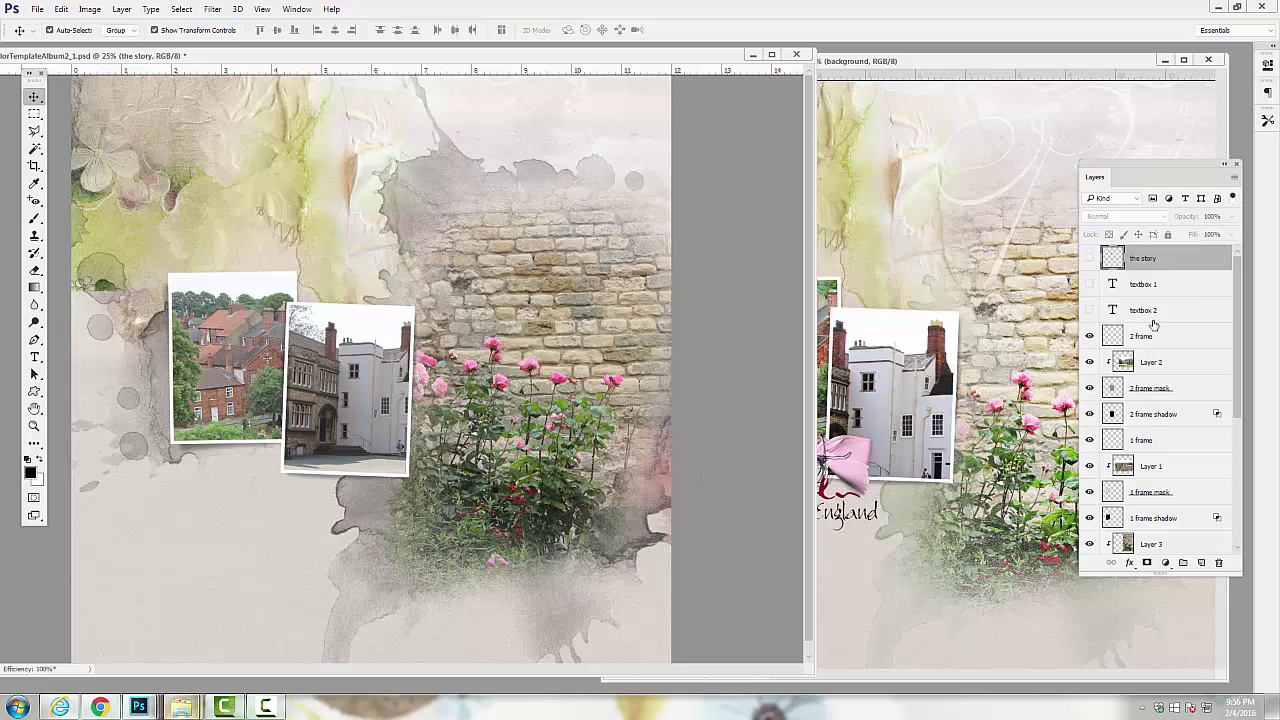
Select the stain layer along the upper edge of the brick wall photo and start a Fill with Color as contents.
{"action": "scroll", "coordinate": [1175, 440], "scroll_direction": "down", "scroll_amount": 5}
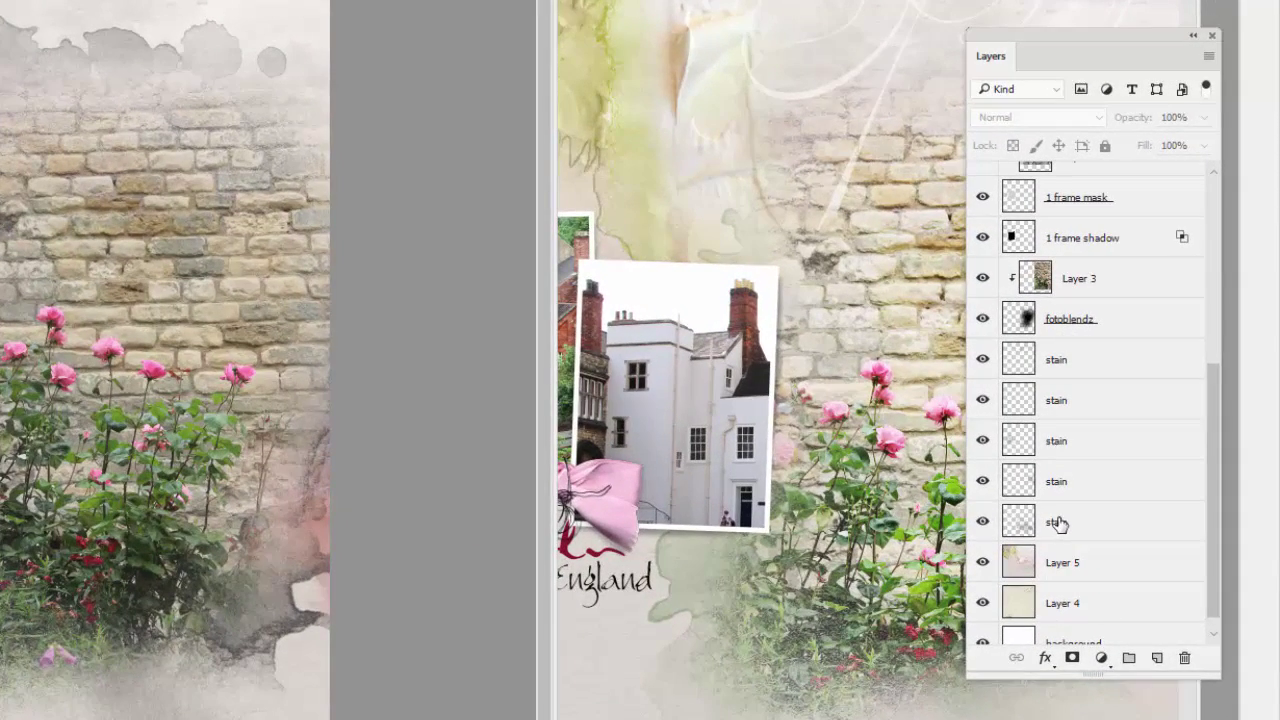
{"action": "left_click", "coordinate": [1055, 522]}
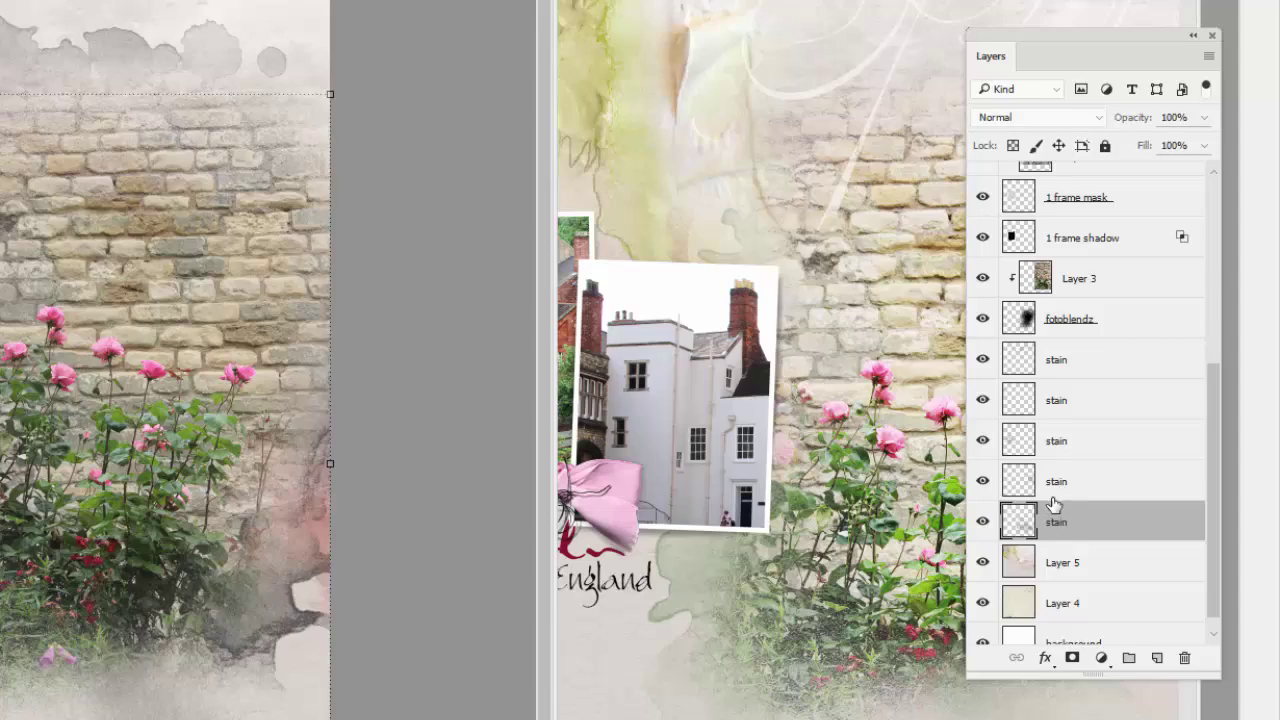
{"action": "left_click", "coordinate": [1051, 486]}
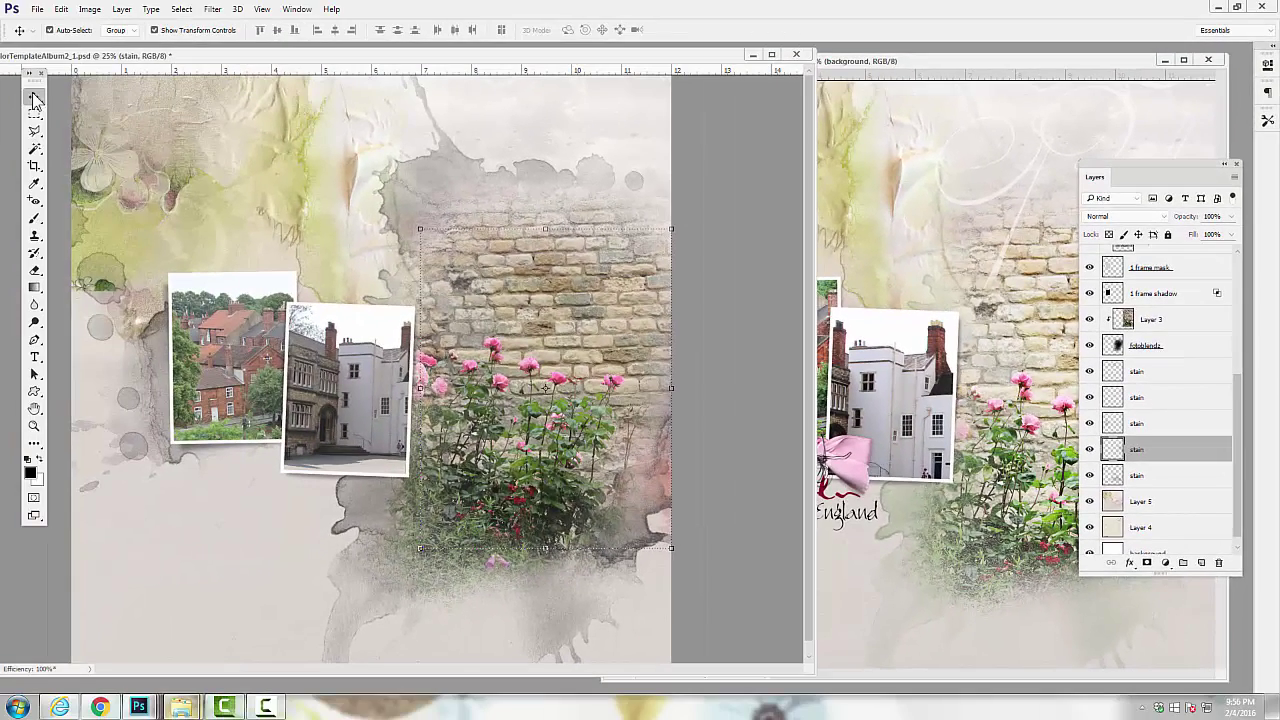
{"action": "left_click", "coordinate": [435, 172]}
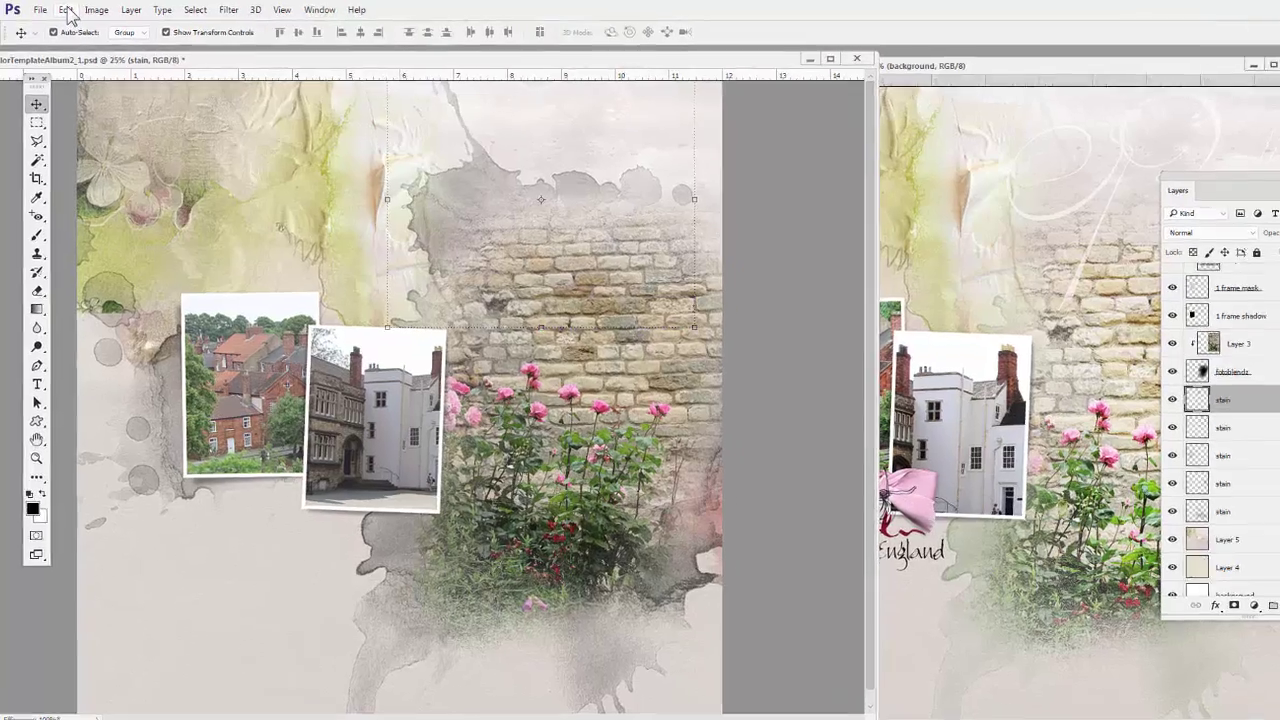
{"action": "left_click", "coordinate": [61, 9]}
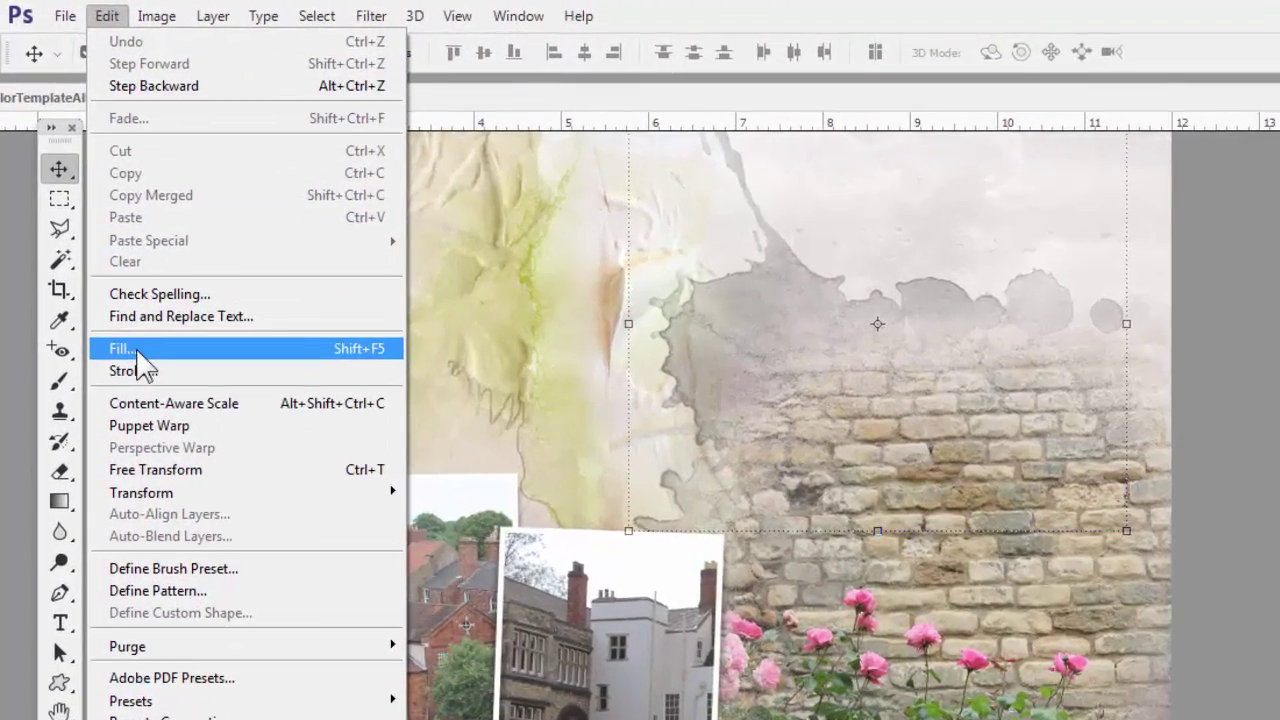
{"action": "left_click", "coordinate": [138, 350]}
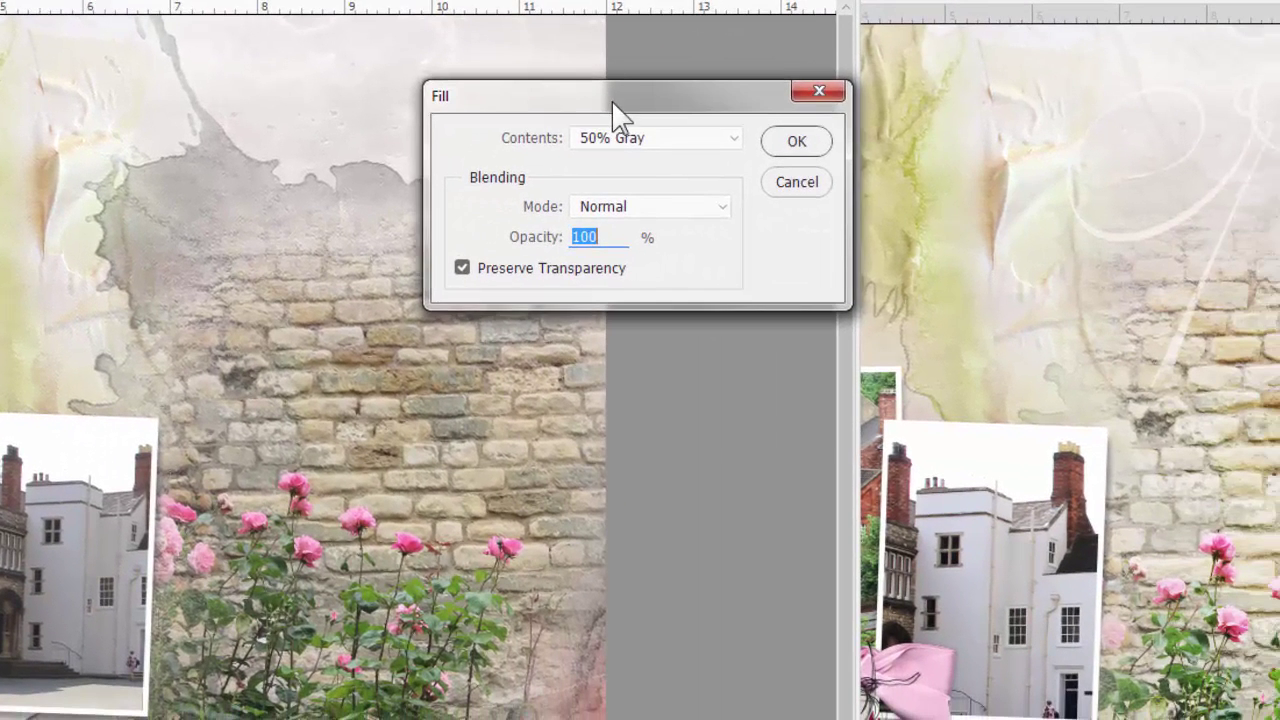
{"action": "left_click_drag", "start_coordinate": [615, 105], "coordinate": [684, 87]}
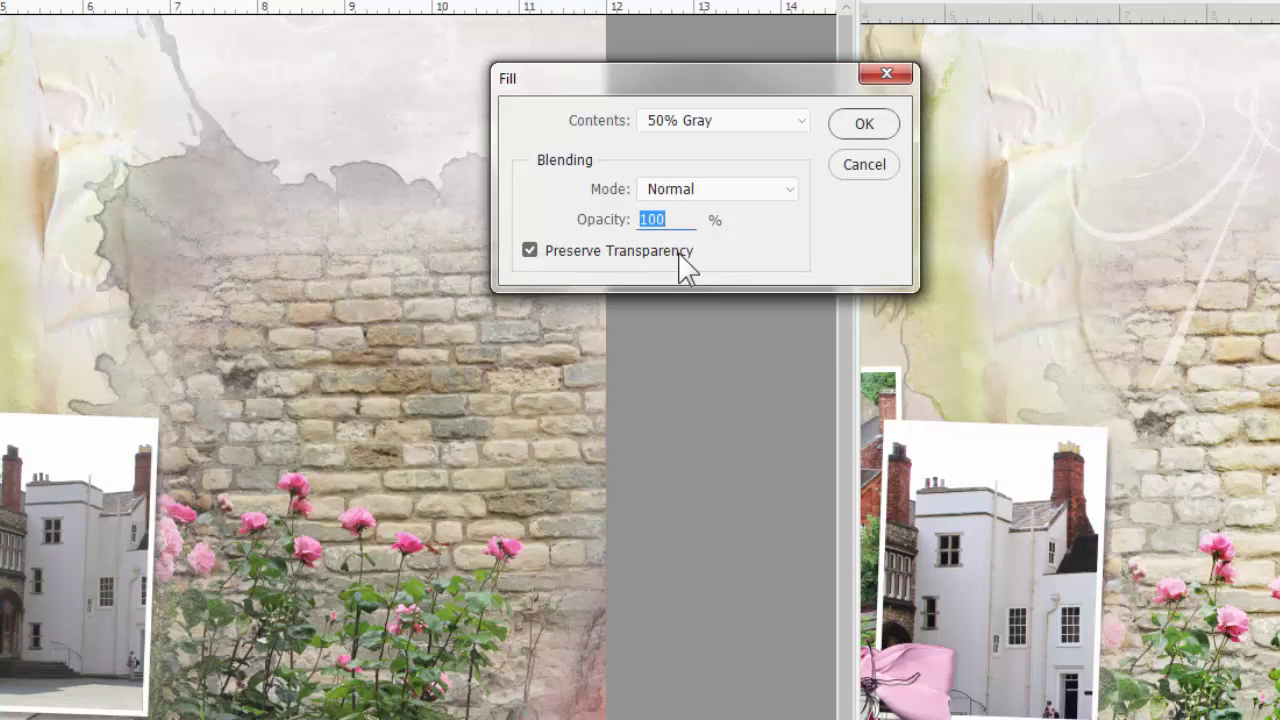
{"action": "left_click", "coordinate": [695, 128]}
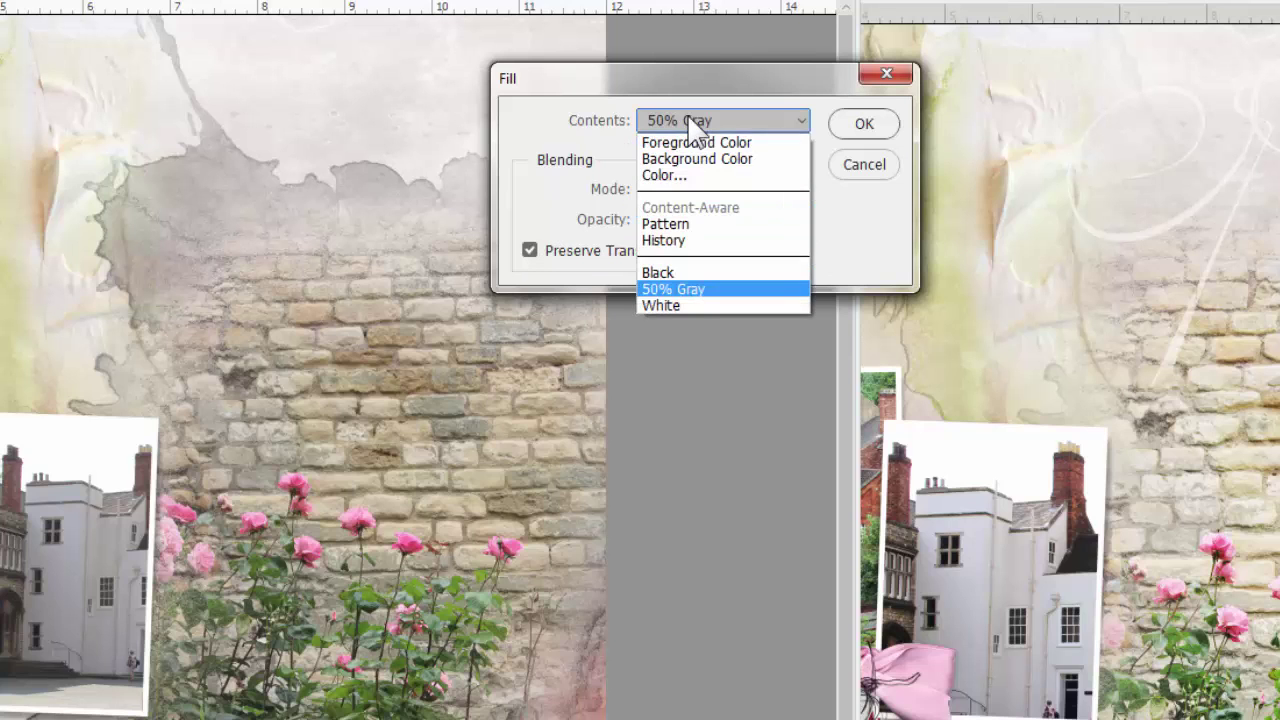
{"action": "left_click", "coordinate": [671, 178]}
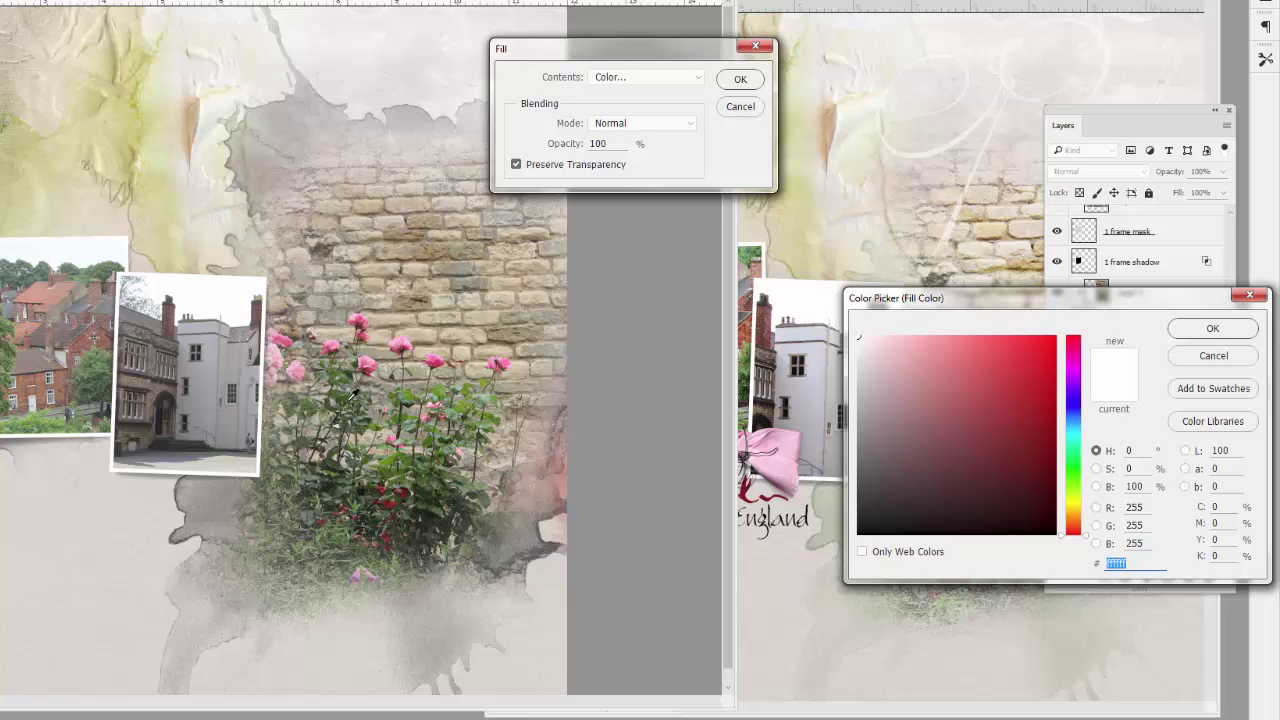
Fill the upper stain with the brown 9a794e sampled from the brick wall, at 100% opacity with transparency preserved.
{"action": "left_click", "coordinate": [375, 204]}
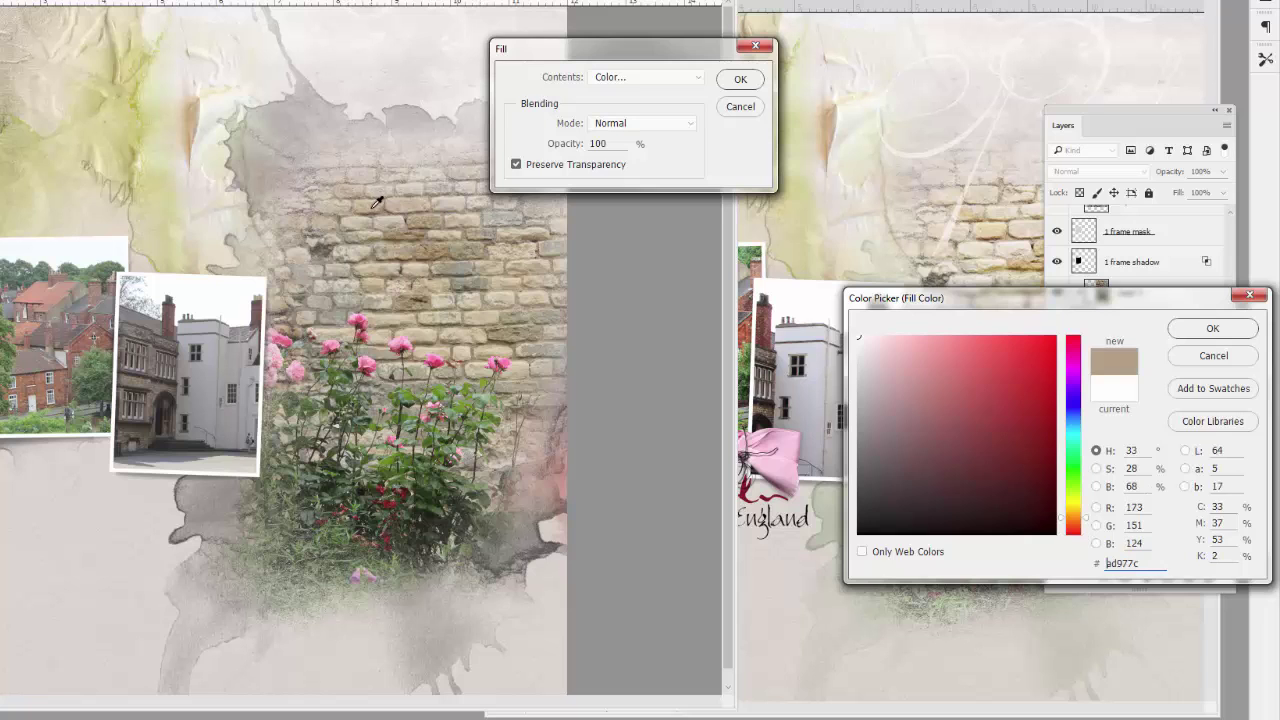
{"action": "left_click", "coordinate": [449, 263]}
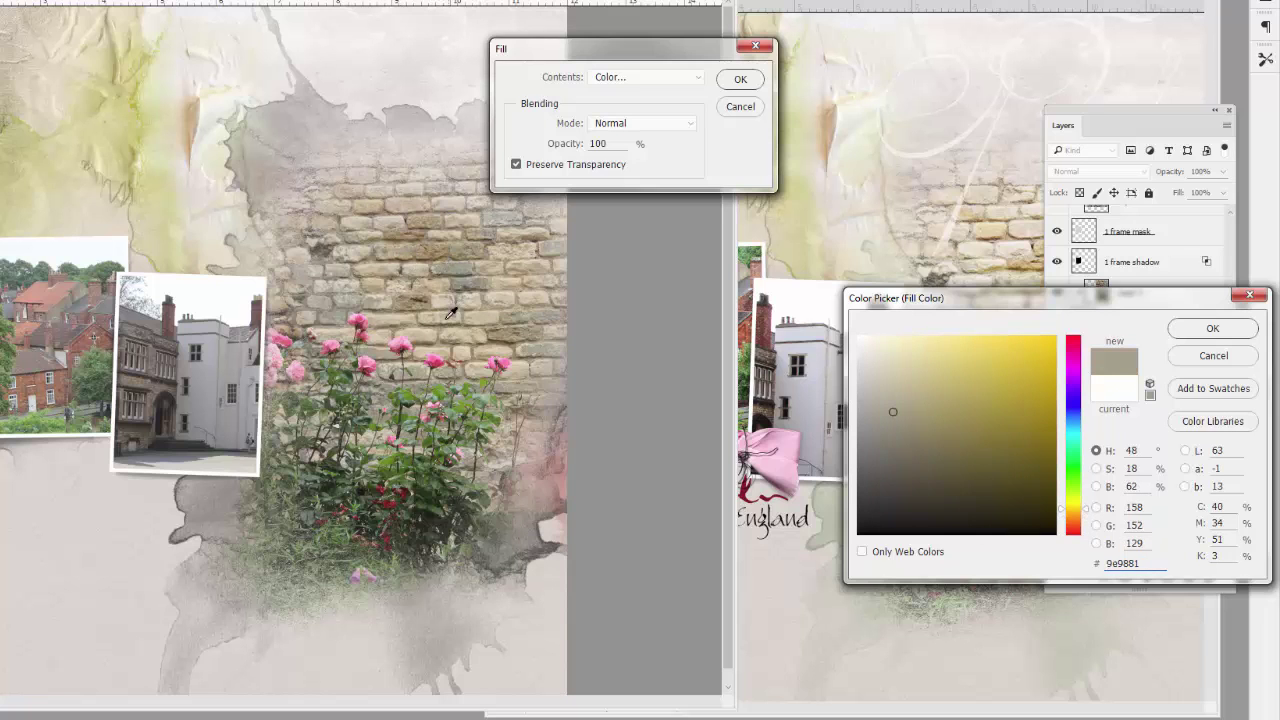
{"action": "left_click", "coordinate": [438, 362]}
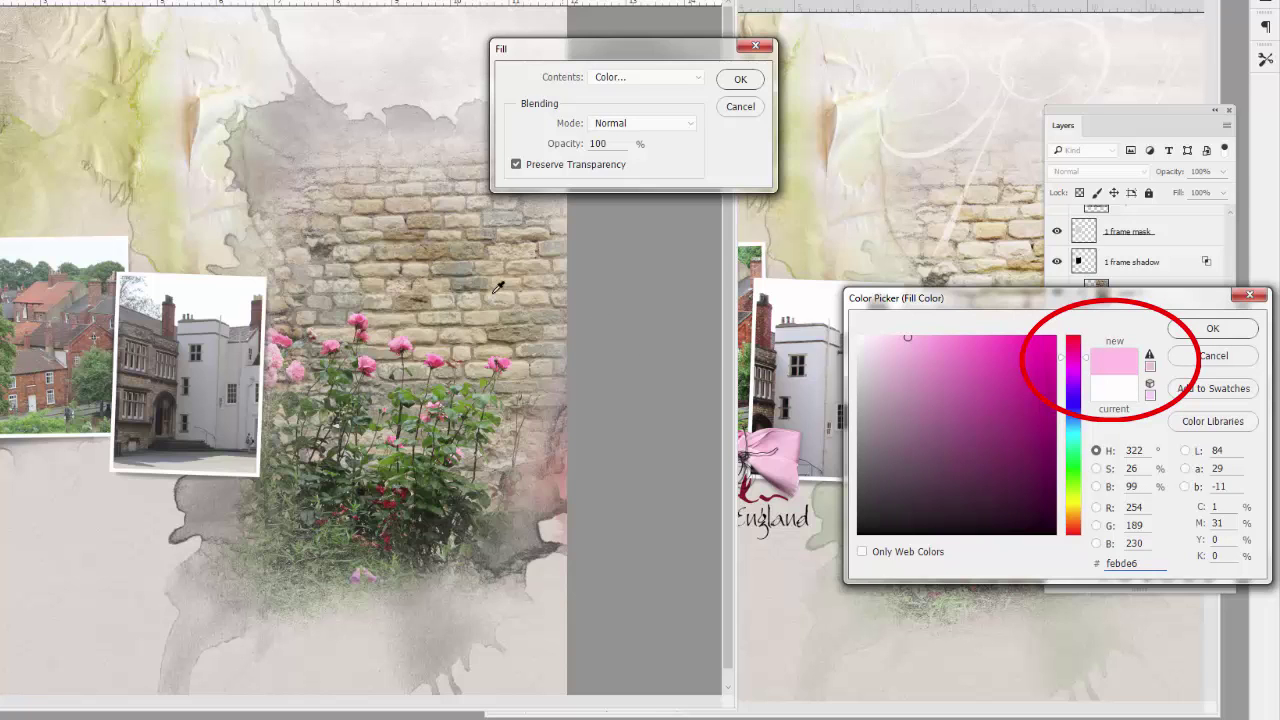
{"action": "left_click", "coordinate": [422, 291]}
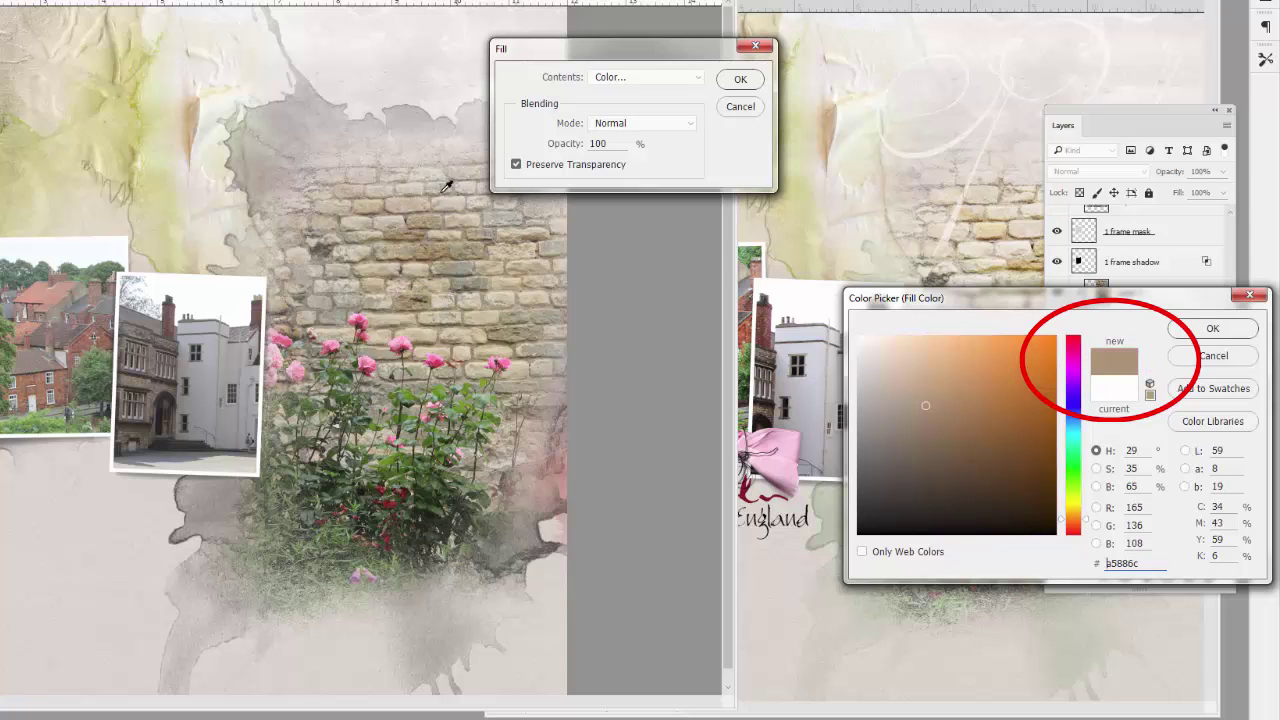
{"action": "left_click", "coordinate": [445, 243]}
{"action": "left_click", "coordinate": [436, 214]}
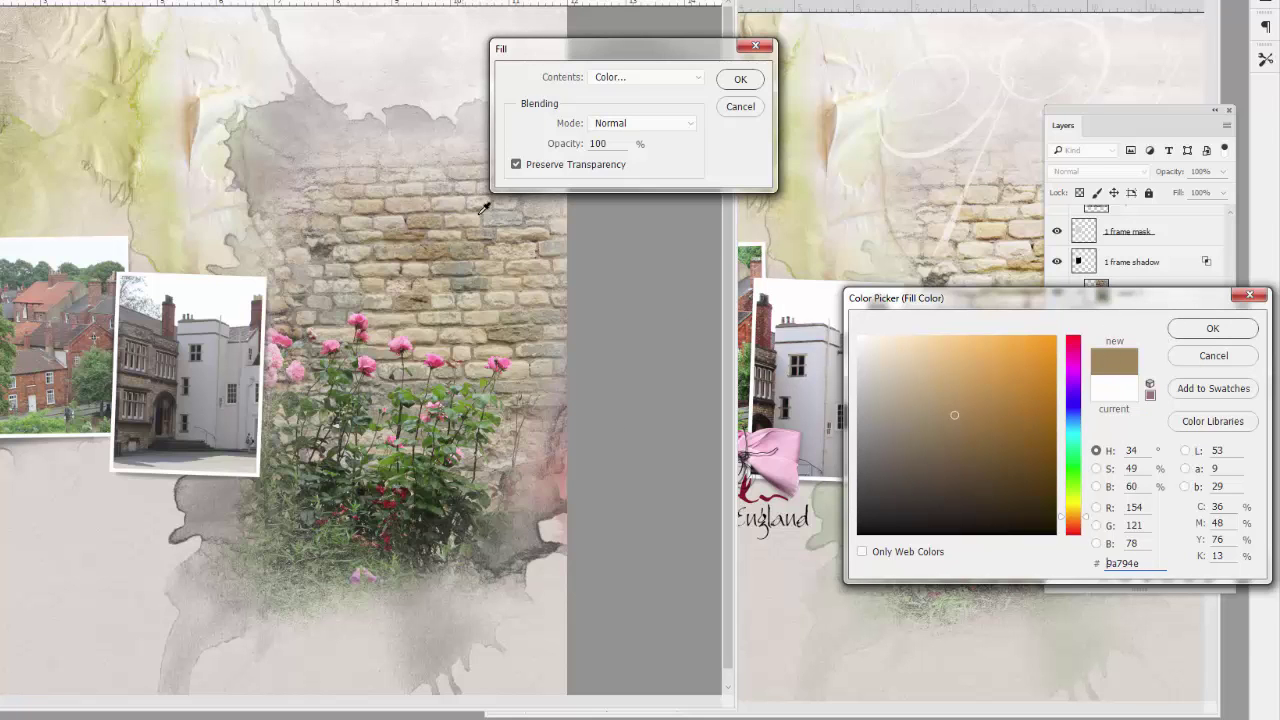
{"action": "left_click", "coordinate": [1213, 333]}
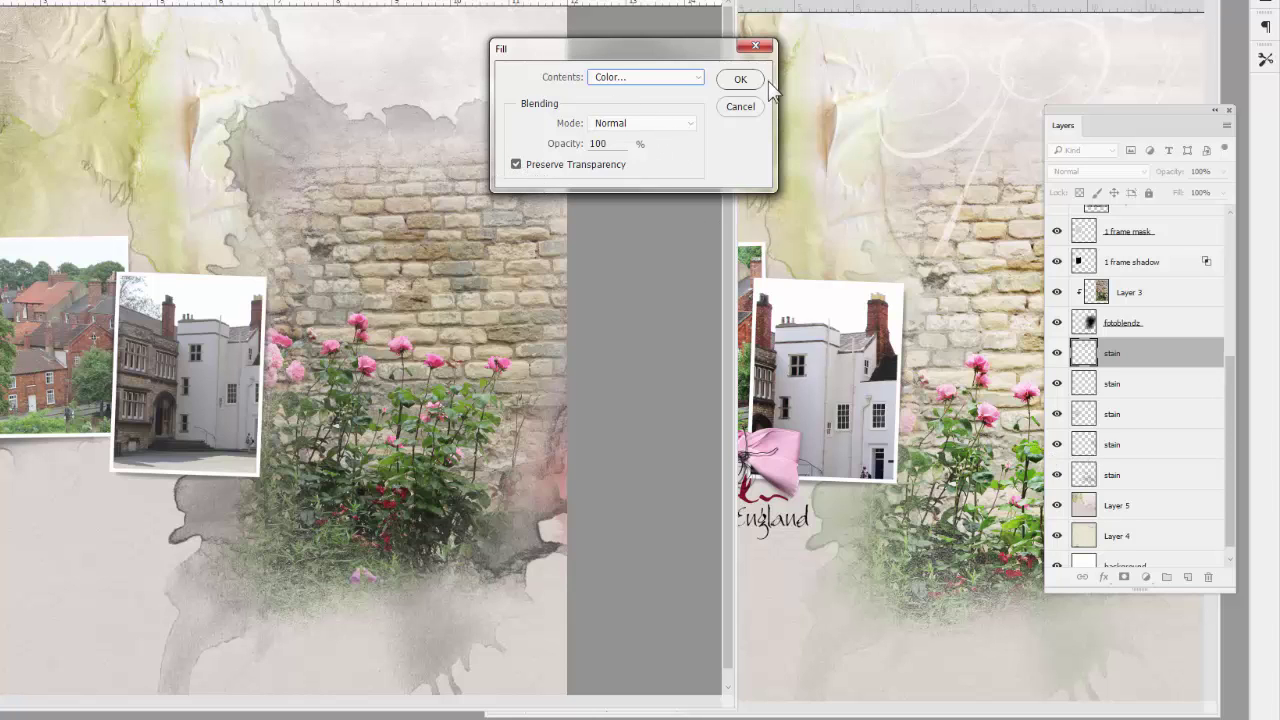
{"action": "left_click", "coordinate": [741, 84]}
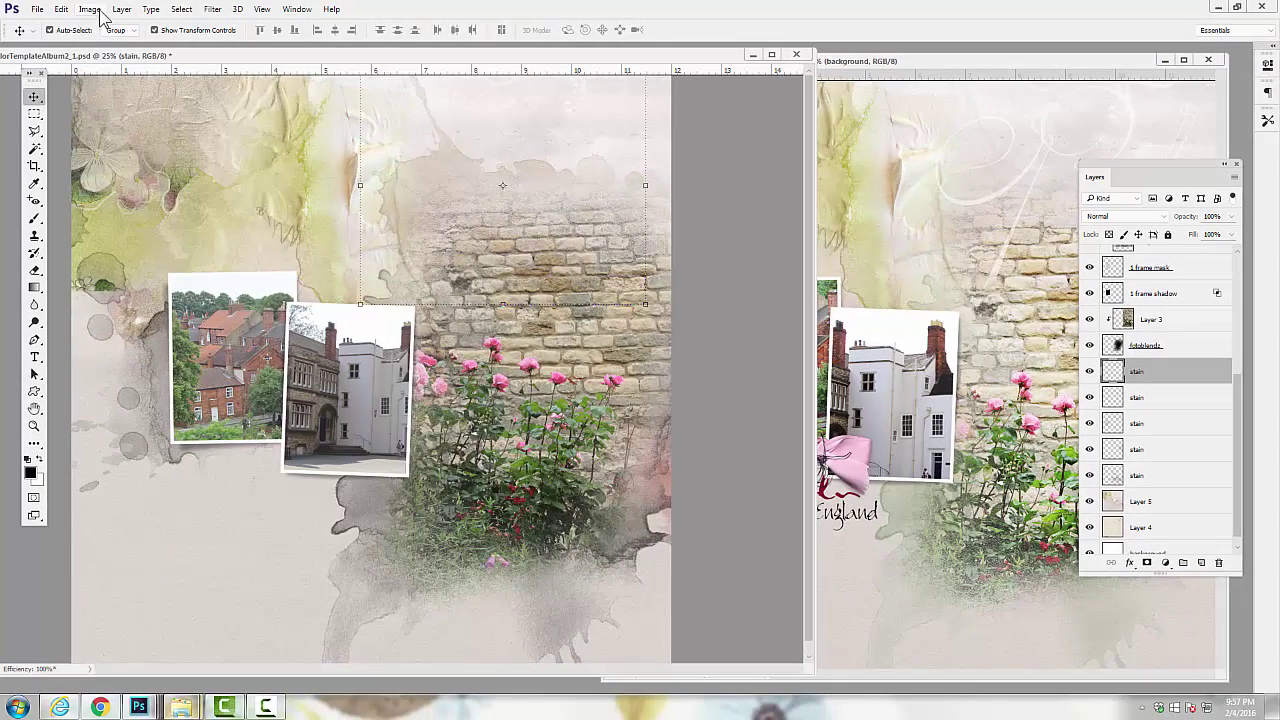
Adjust the upper stain's Hue/Saturation to hue -2, saturation -27 and lightness +55.
{"action": "left_click", "coordinate": [90, 10]}
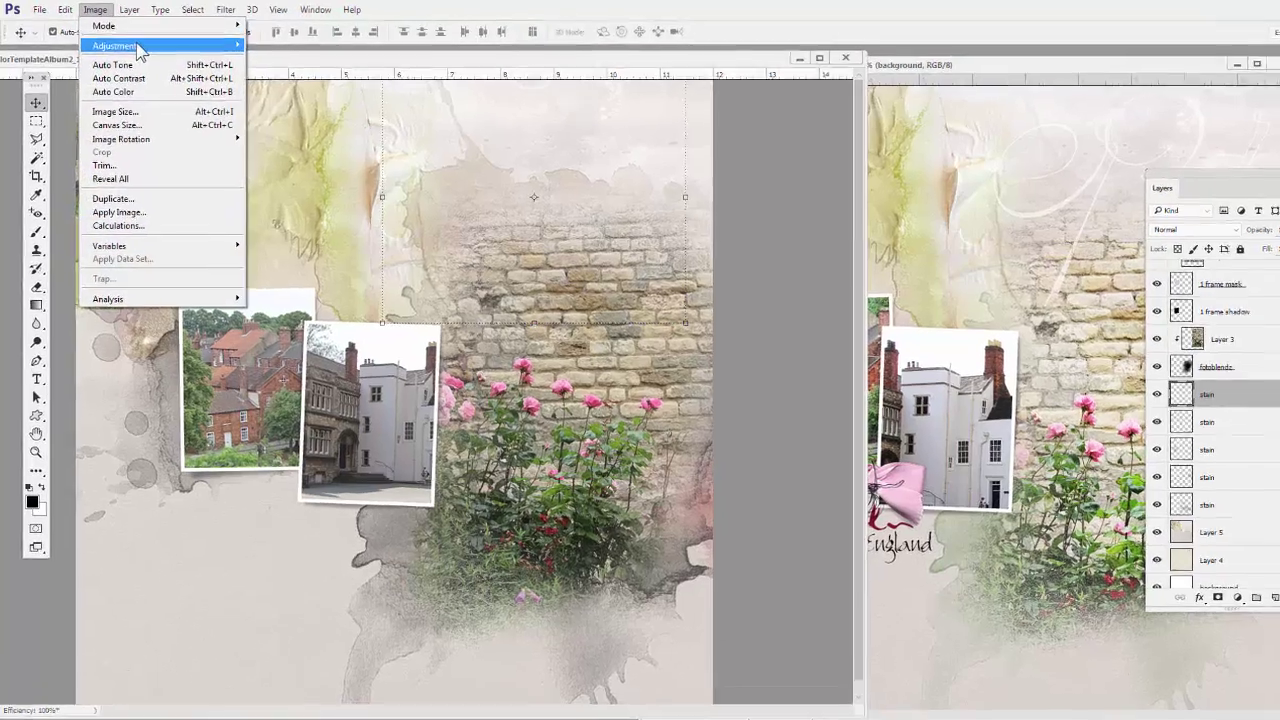
{"action": "mouse_move", "coordinate": [110, 43]}
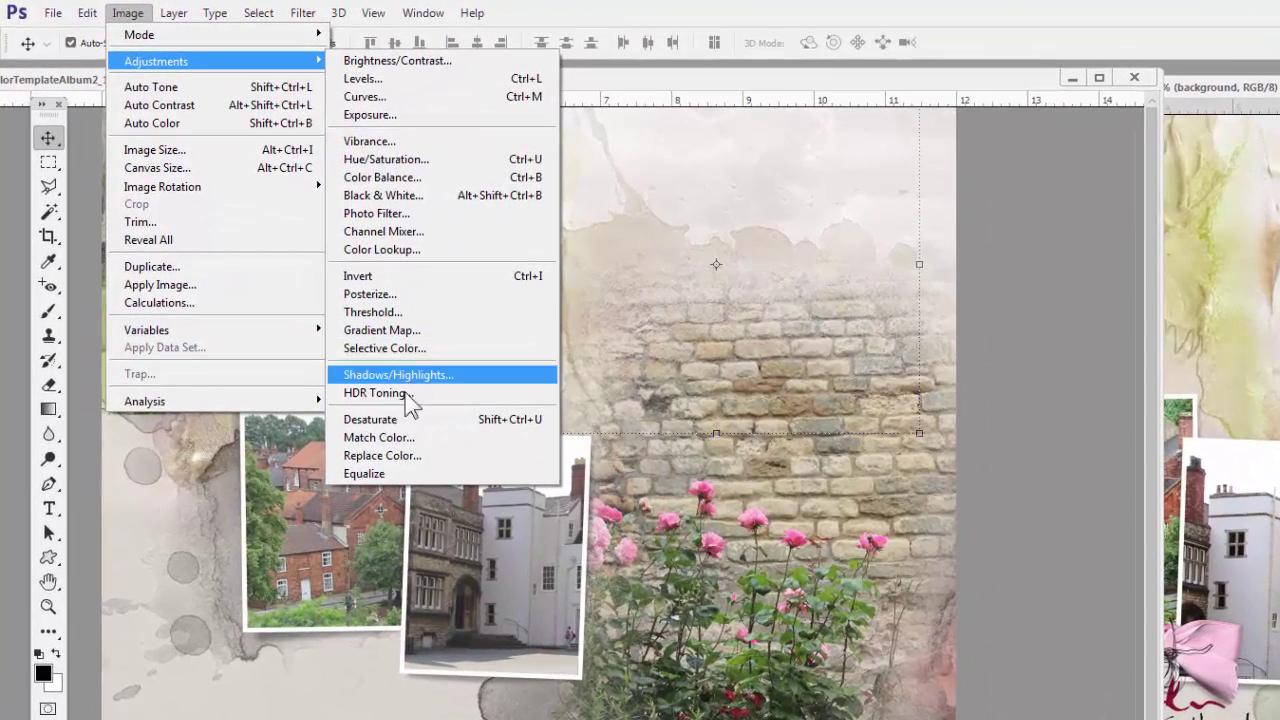
{"action": "left_click", "coordinate": [420, 170]}
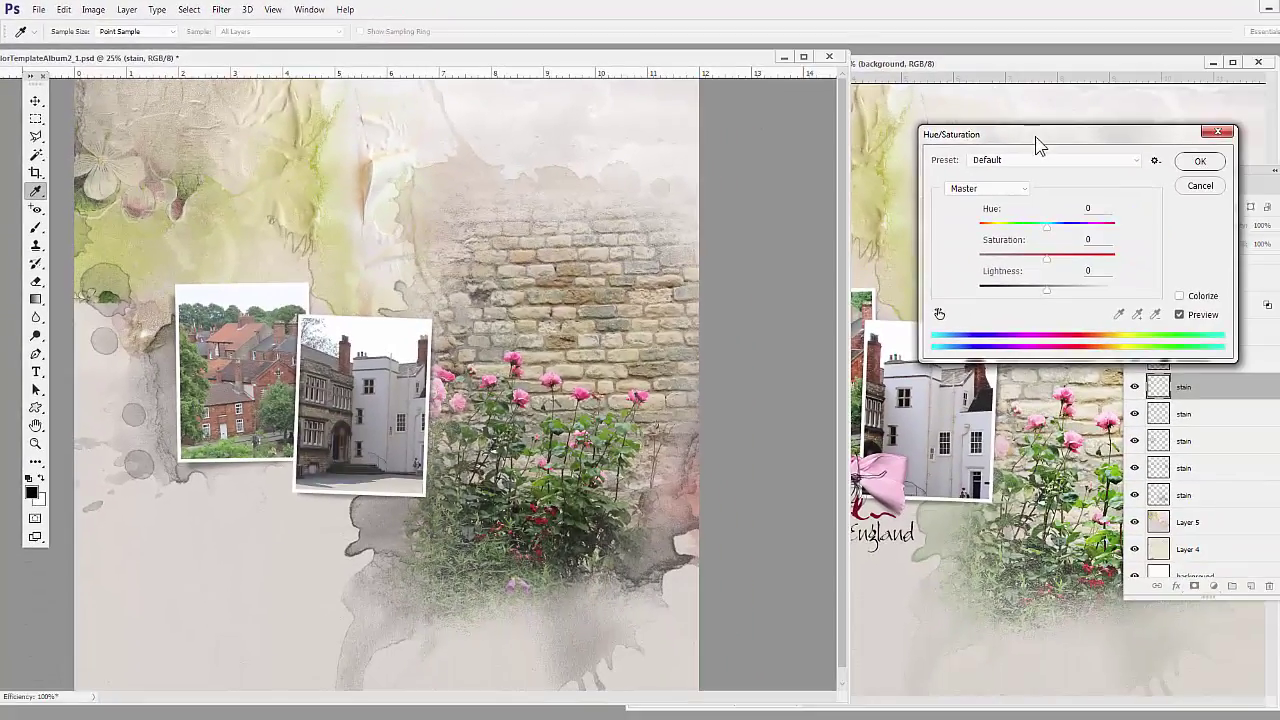
{"action": "left_click_drag", "start_coordinate": [1036, 137], "coordinate": [834, 156]}
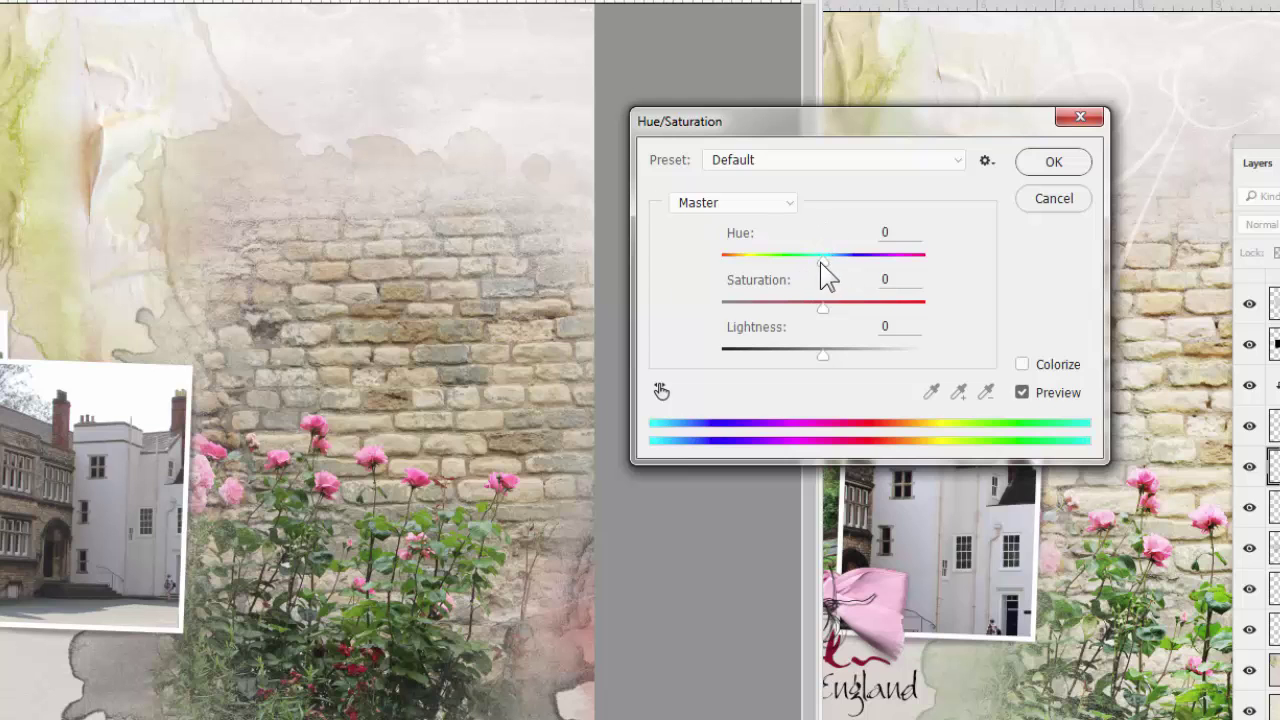
{"action": "mouse_move", "coordinate": [822, 260]}
{"action": "left_mouse_down"}
{"action": "mouse_move", "coordinate": [796, 265]}
{"action": "mouse_move", "coordinate": [855, 268]}
{"action": "mouse_move", "coordinate": [821, 272]}
{"action": "mouse_move", "coordinate": [766, 323]}
{"action": "mouse_move", "coordinate": [881, 356]}
{"action": "left_mouse_up"}
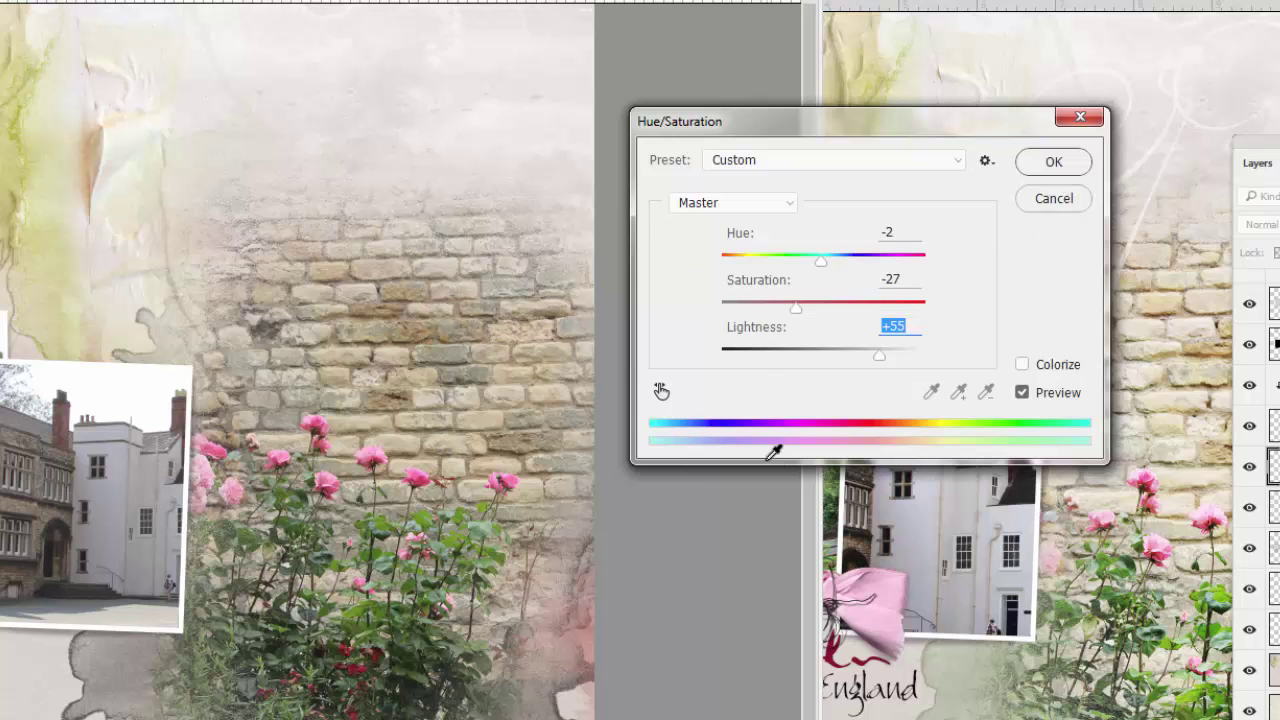
{"action": "left_click", "coordinate": [1064, 166]}
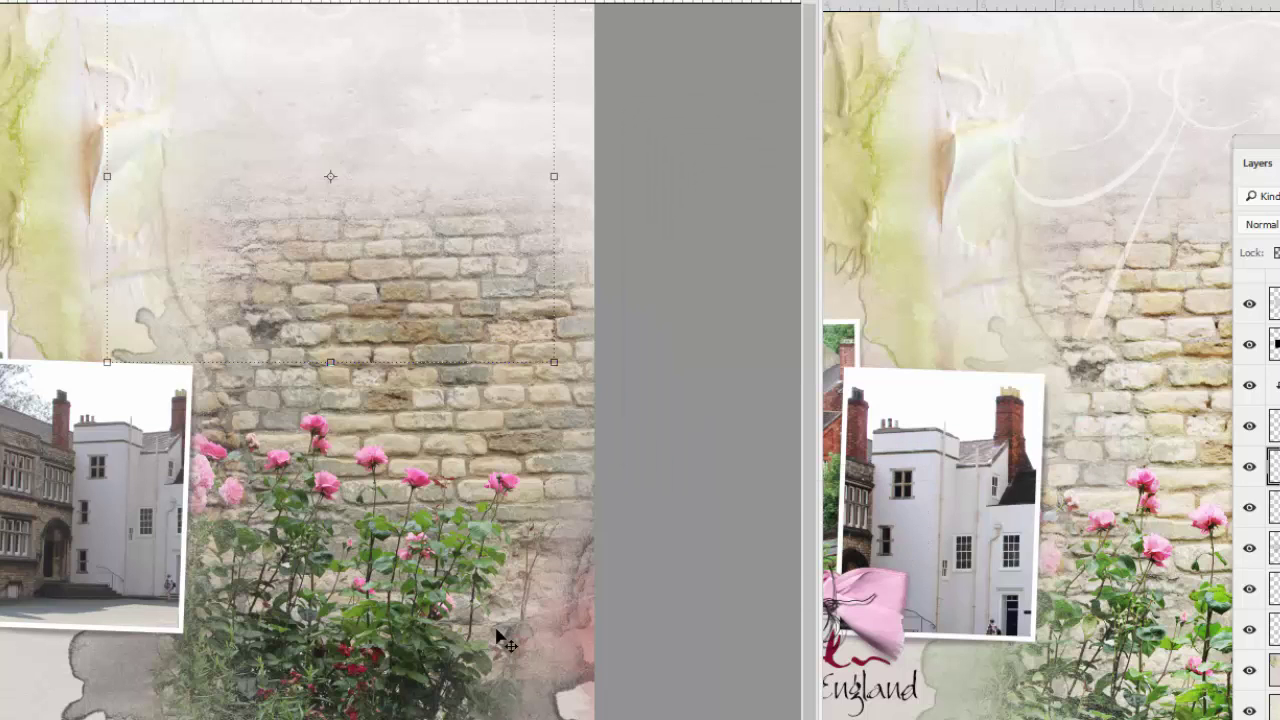
Select the stain layer below the roses and set up a Color fill with transparency not preserved, sampling green 64684b from the foliage.
{"action": "left_click", "coordinate": [103, 665]}
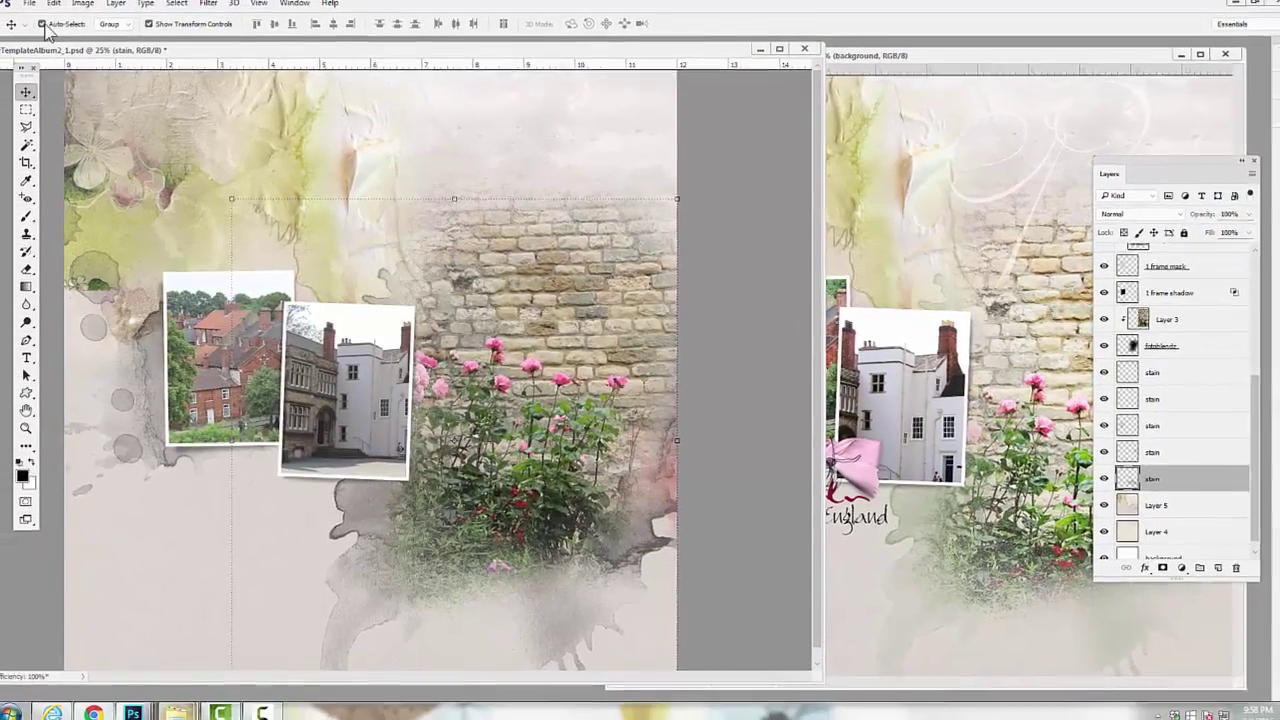
{"action": "left_click", "coordinate": [53, 4]}
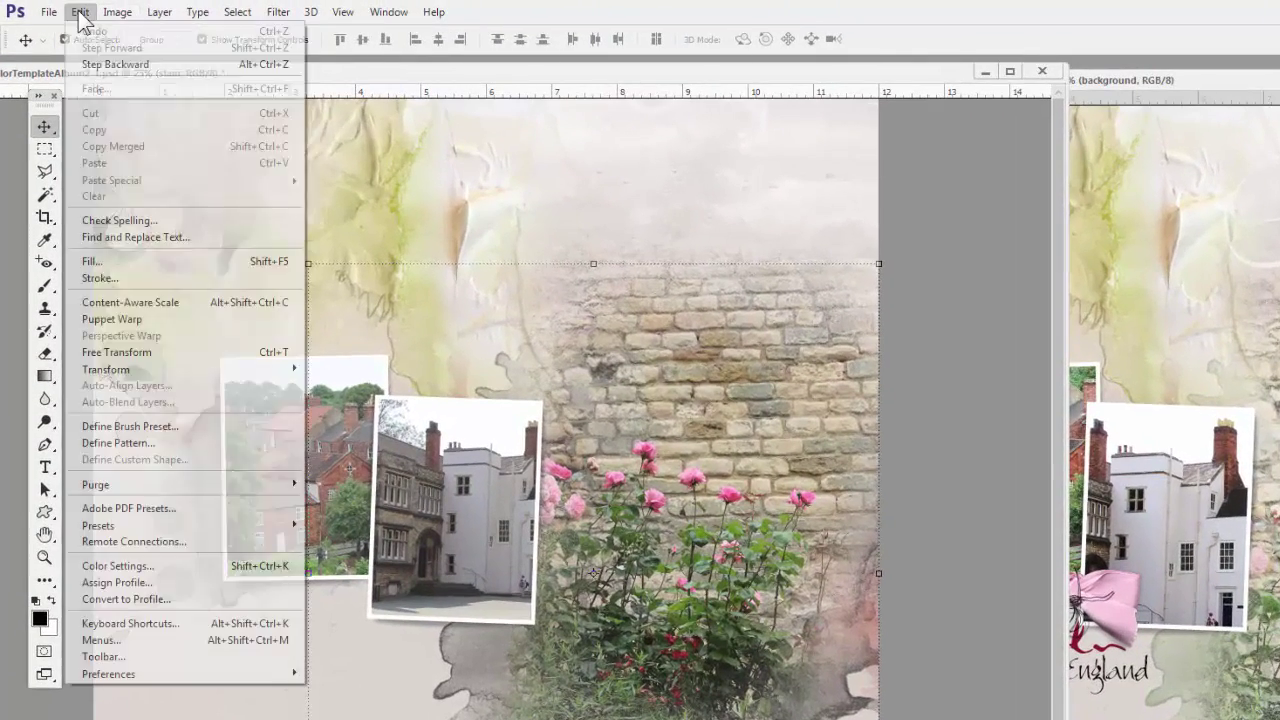
{"action": "left_click", "coordinate": [89, 261]}
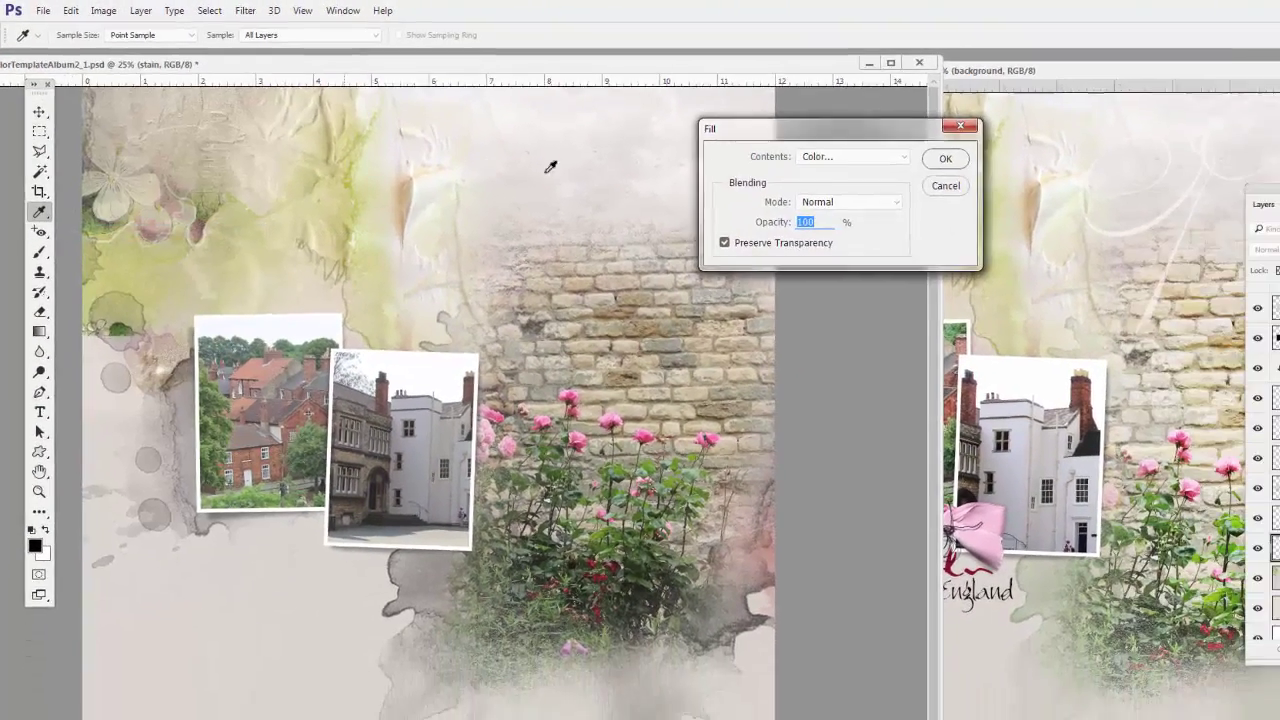
{"action": "left_click_drag", "start_coordinate": [823, 138], "coordinate": [900, 145]}
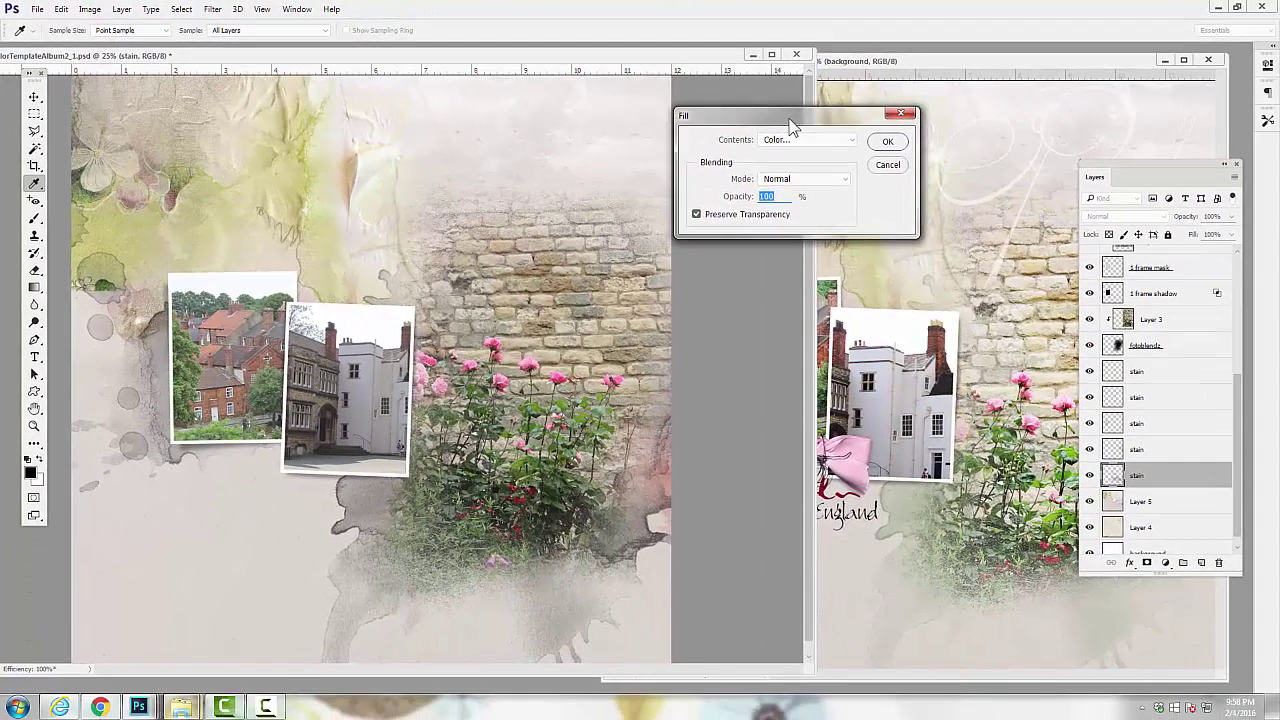
{"action": "left_click", "coordinate": [691, 216]}
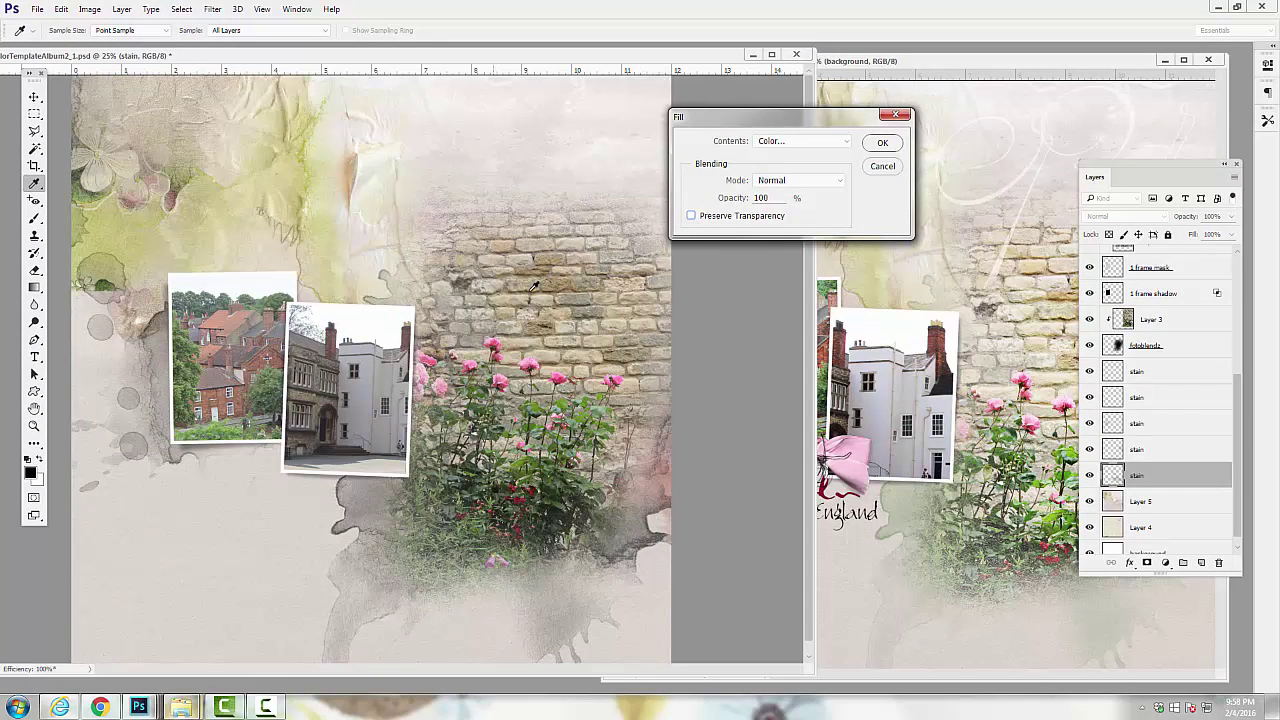
{"action": "left_click", "coordinate": [827, 145]}
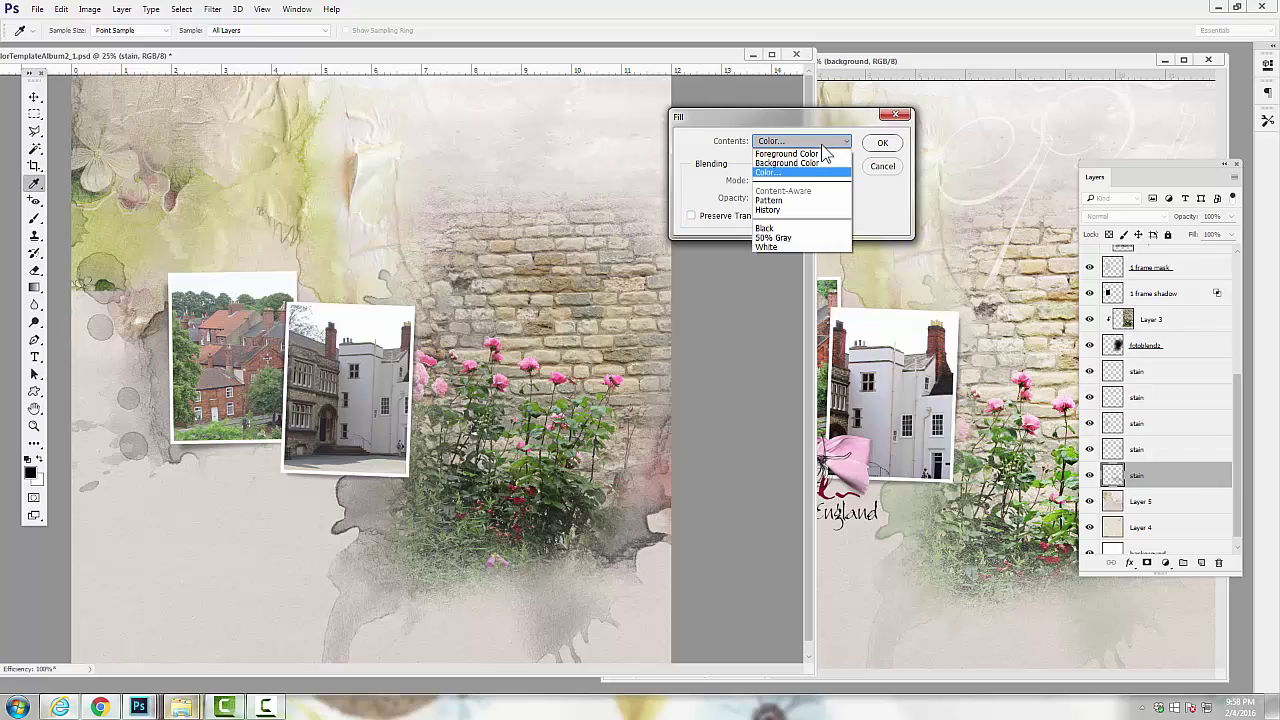
{"action": "left_click", "coordinate": [772, 174]}
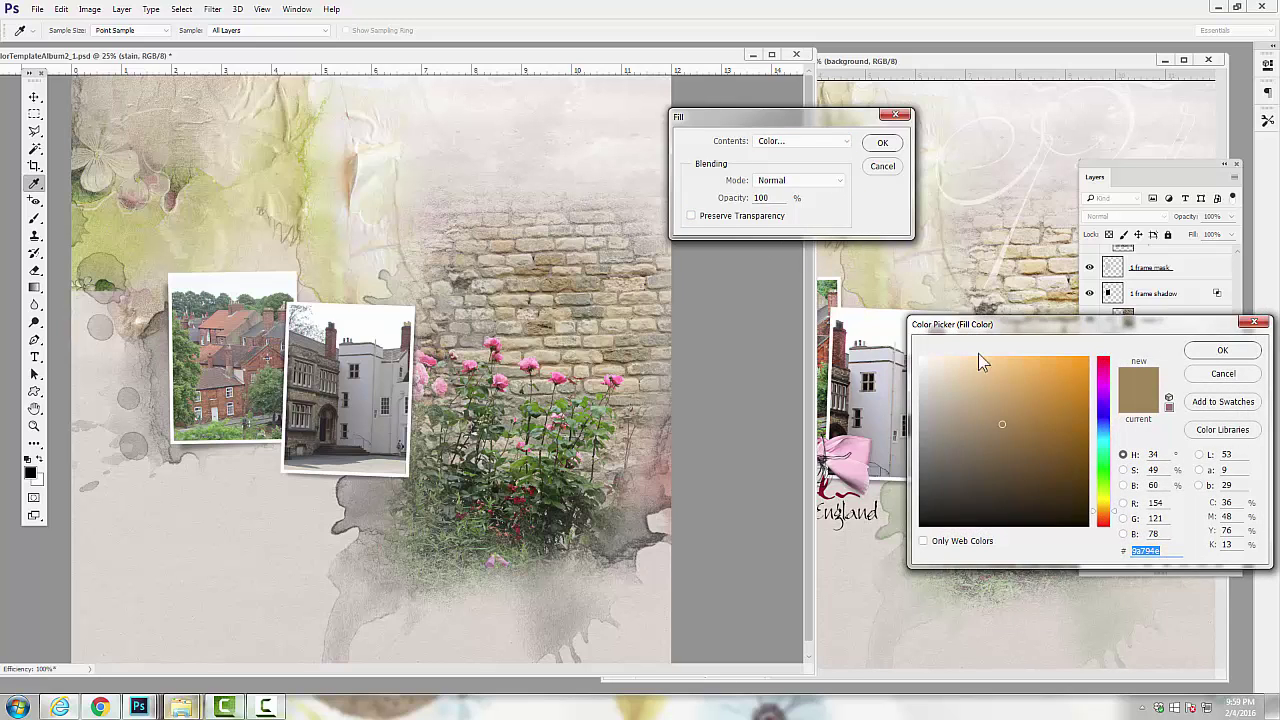
{"action": "left_click", "coordinate": [424, 490]}
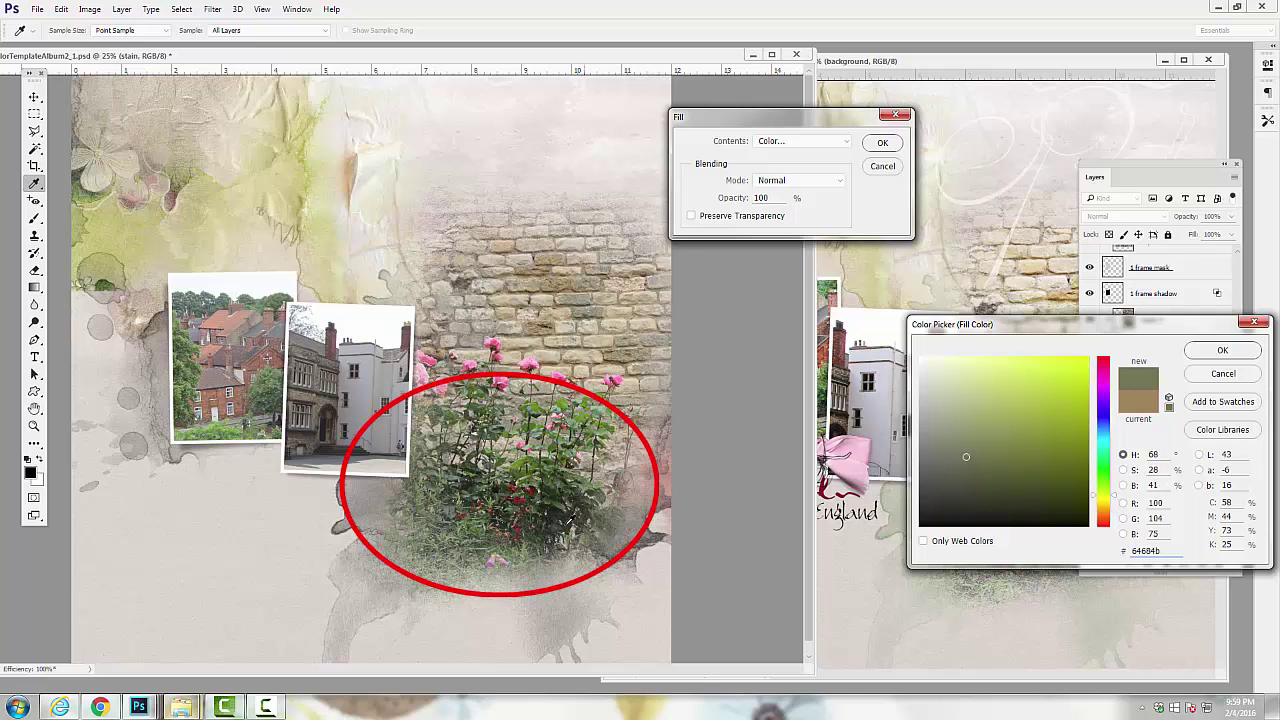
Try filling the lower stain layer with the sampled green without preserving transparency, and undo that fill.
{"action": "left_click", "coordinate": [1196, 352]}
{"action": "left_click", "coordinate": [882, 143]}
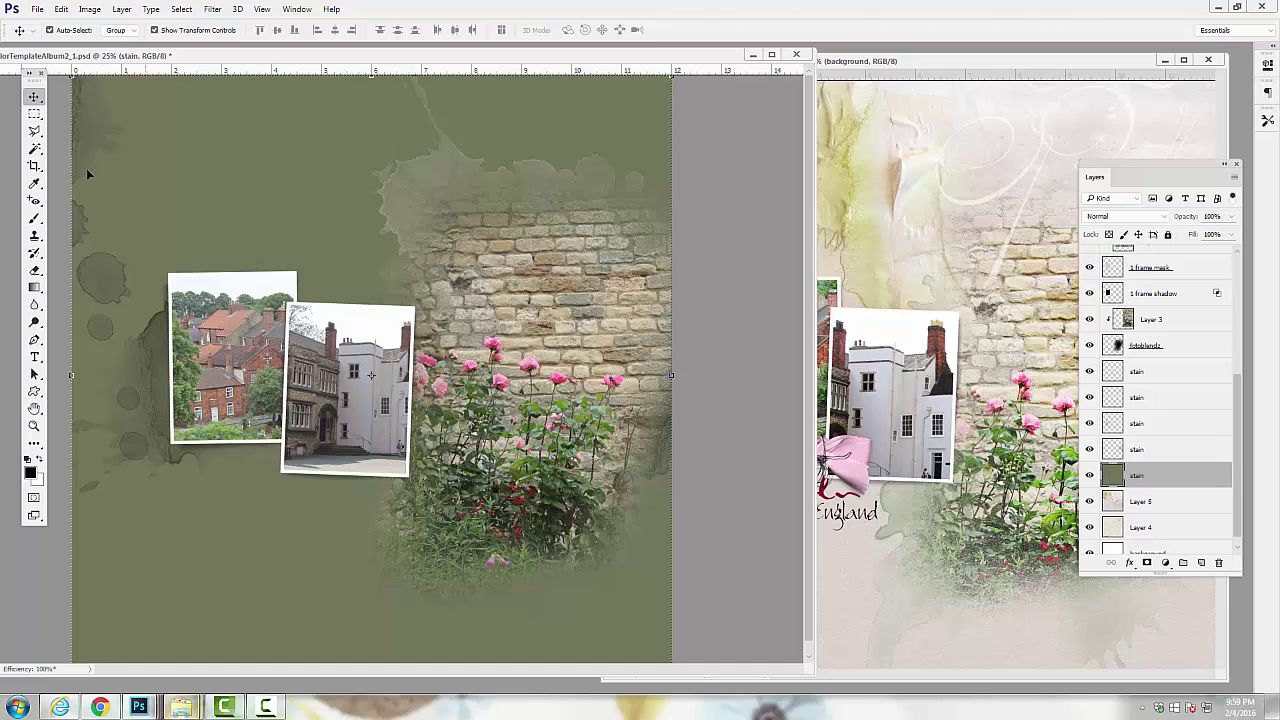
{"action": "left_click", "coordinate": [61, 9]}
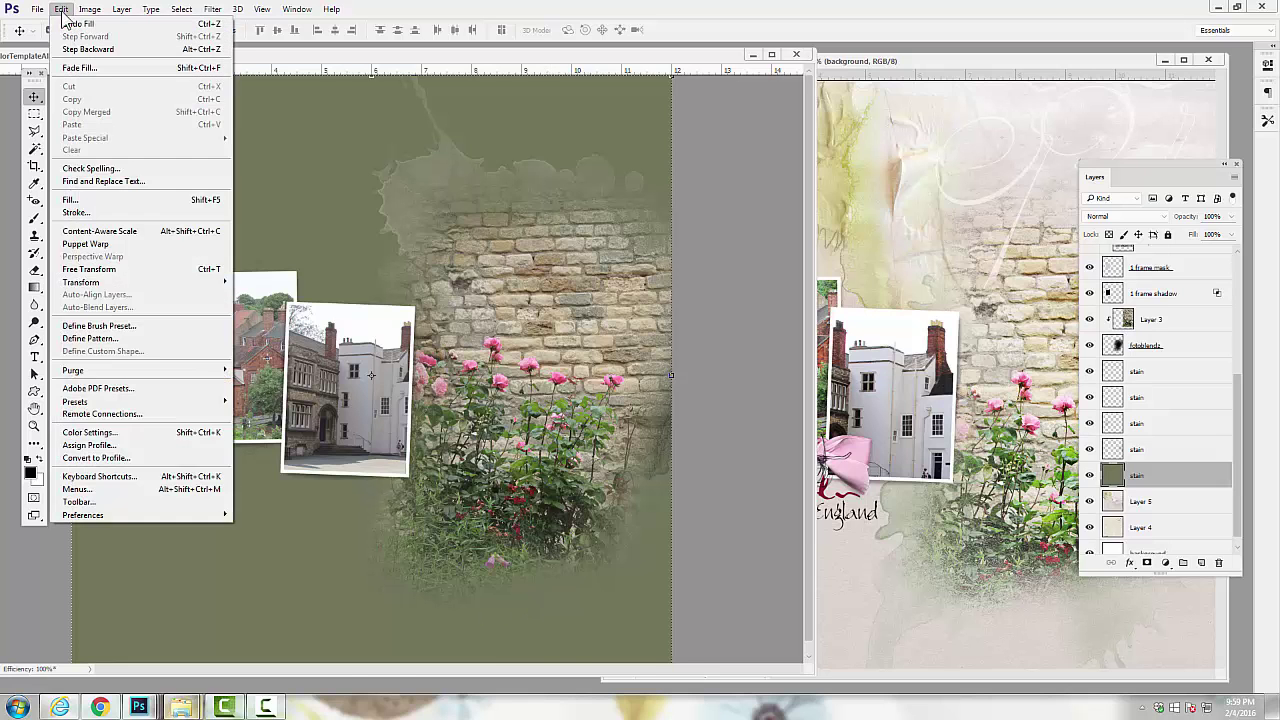
{"action": "left_click", "coordinate": [66, 27]}
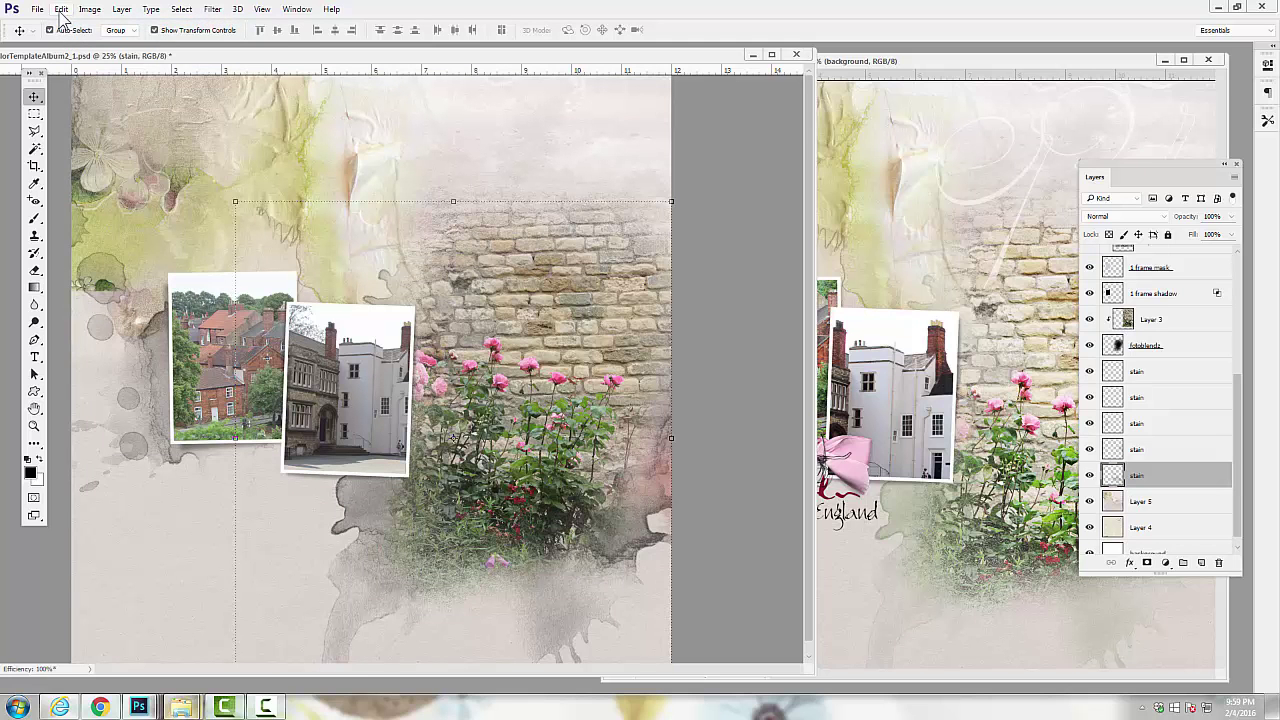
Fill the lower stain with the sampled green 64684b at 100% opacity in Normal mode, preserving transparency.
{"action": "left_click", "coordinate": [61, 9]}
{"action": "left_click", "coordinate": [76, 200]}
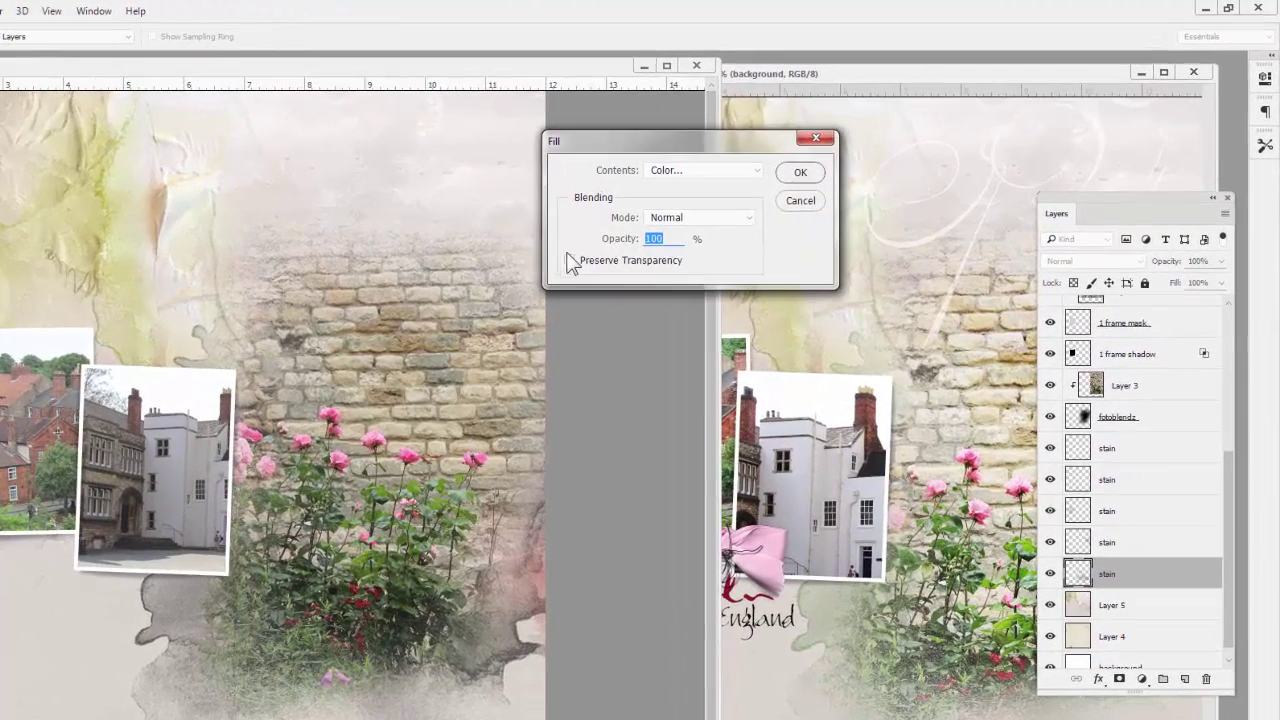
{"action": "left_click", "coordinate": [691, 215]}
{"action": "left_click", "coordinate": [800, 172]}
{"action": "key", "text": "v"}
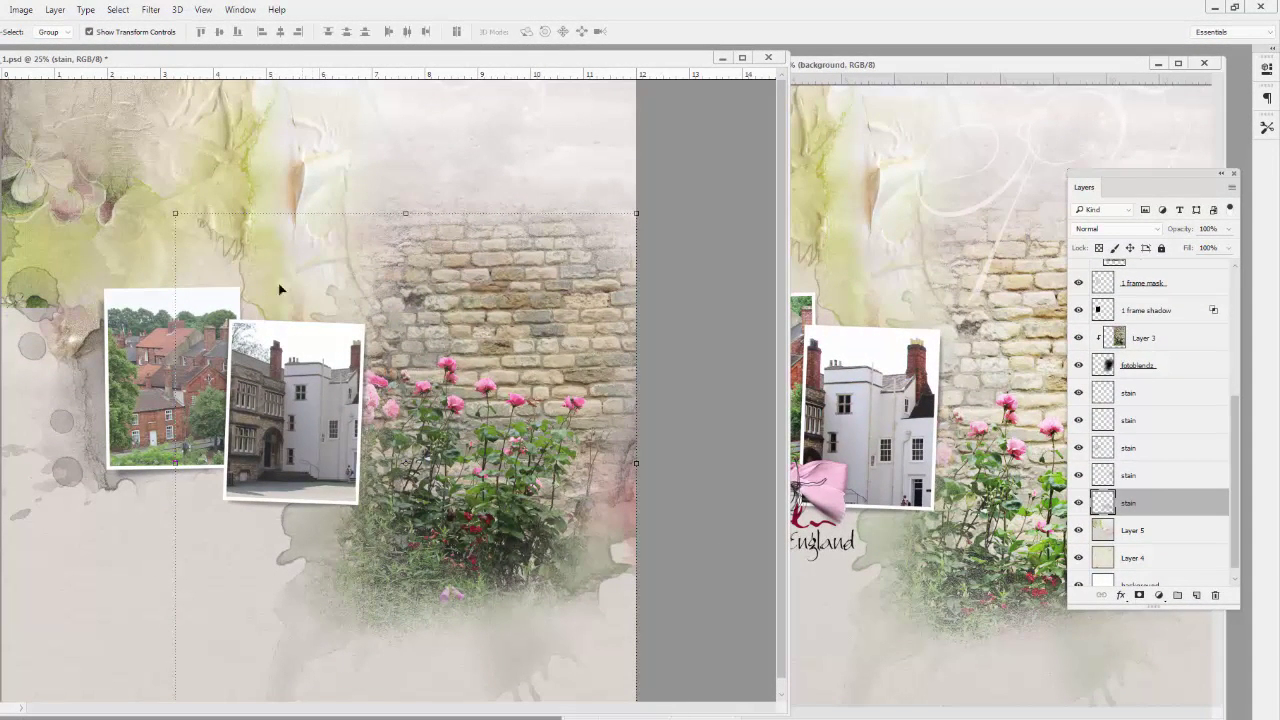
Adjust the lower stain's Hue/Saturation to hue -22, saturation +40 and lightness +13.
{"action": "left_click", "coordinate": [26, 12]}
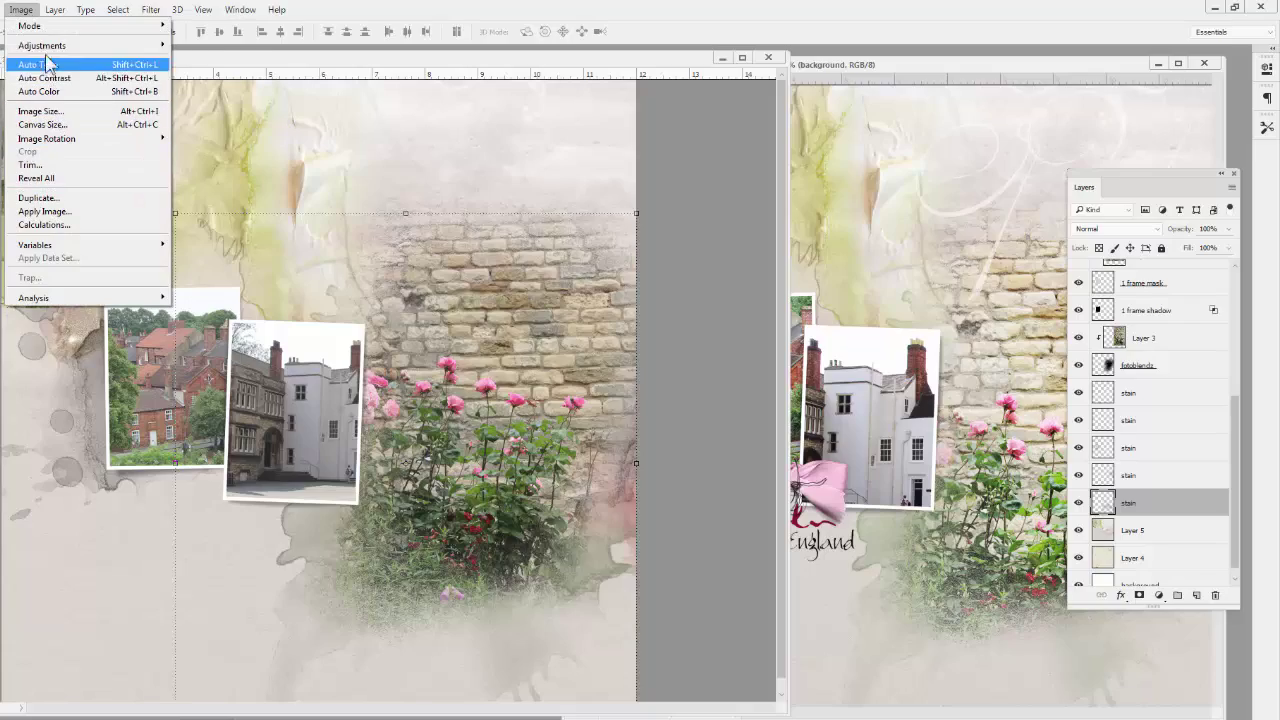
{"action": "mouse_move", "coordinate": [50, 45]}
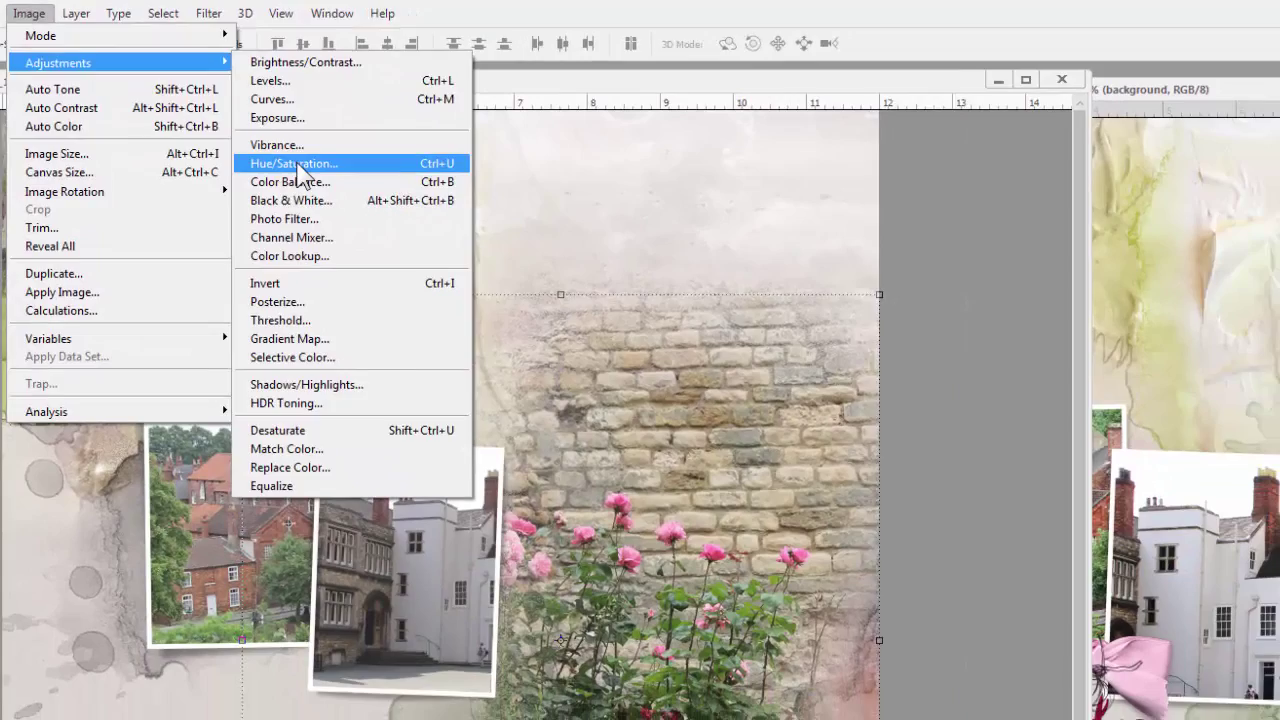
{"action": "left_click", "coordinate": [298, 166]}
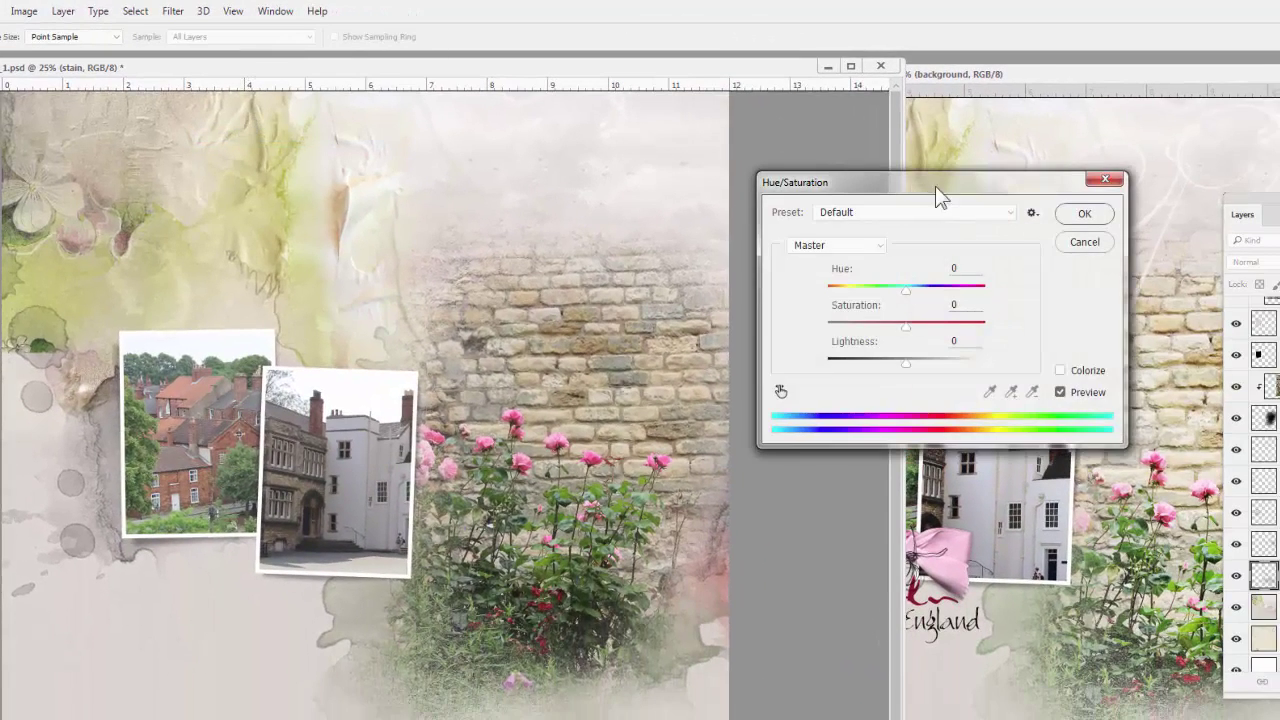
{"action": "left_click_drag", "start_coordinate": [935, 186], "coordinate": [967, 175]}
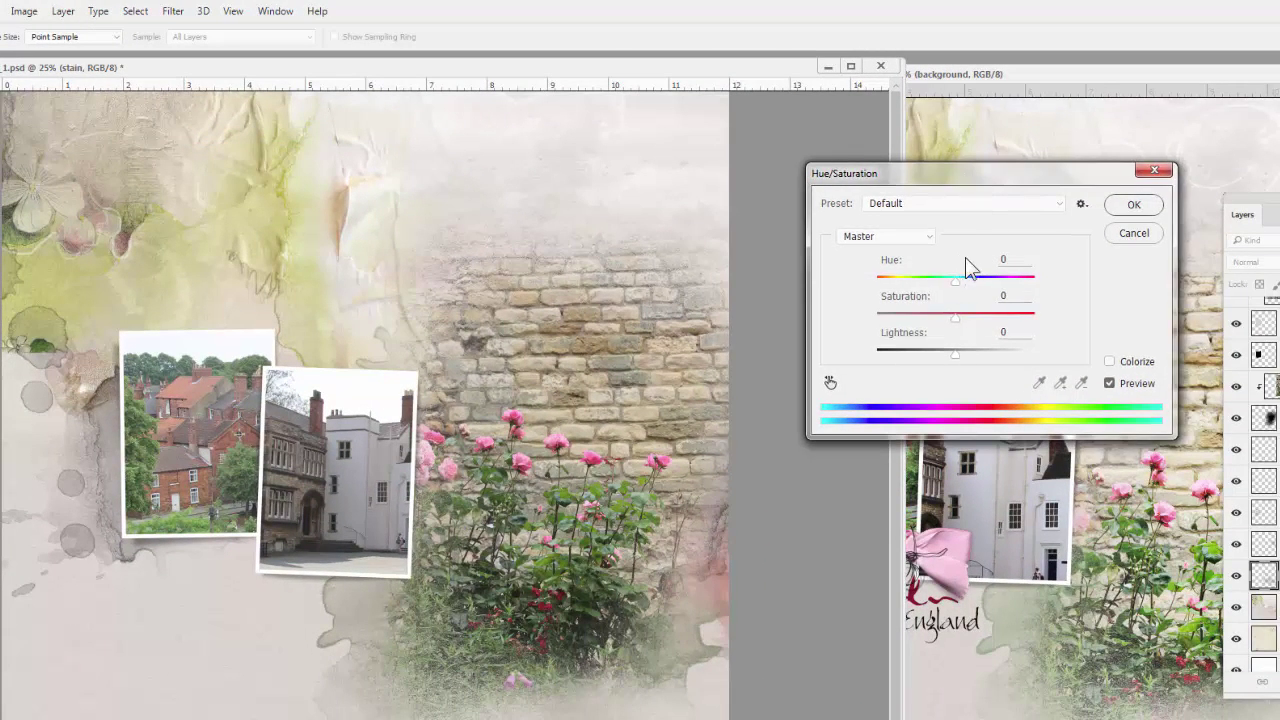
{"action": "left_click_drag", "start_coordinate": [953, 281], "coordinate": [968, 317]}
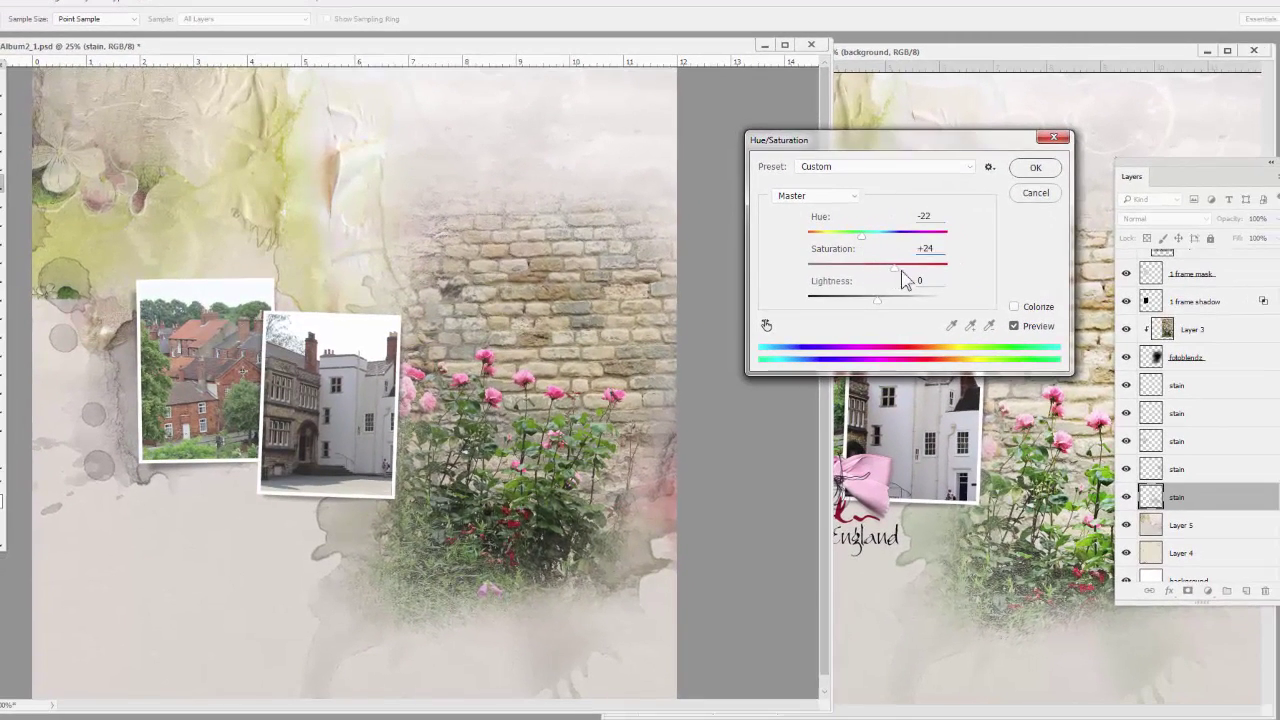
{"action": "mouse_move", "coordinate": [903, 278]}
{"action": "left_mouse_down"}
{"action": "mouse_move", "coordinate": [951, 277]}
{"action": "mouse_move", "coordinate": [906, 279]}
{"action": "left_mouse_up"}
{"action": "left_click", "coordinate": [884, 302]}
{"action": "left_click", "coordinate": [884, 302]}
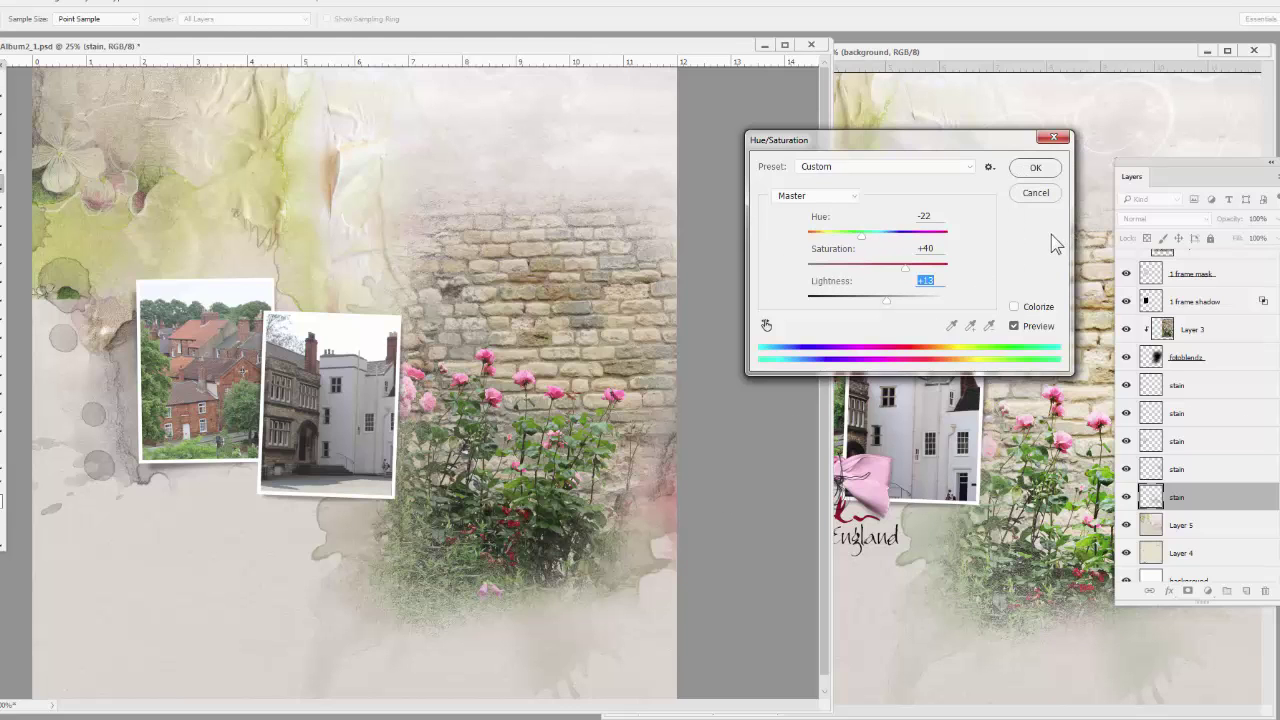
{"action": "left_click", "coordinate": [1035, 167]}
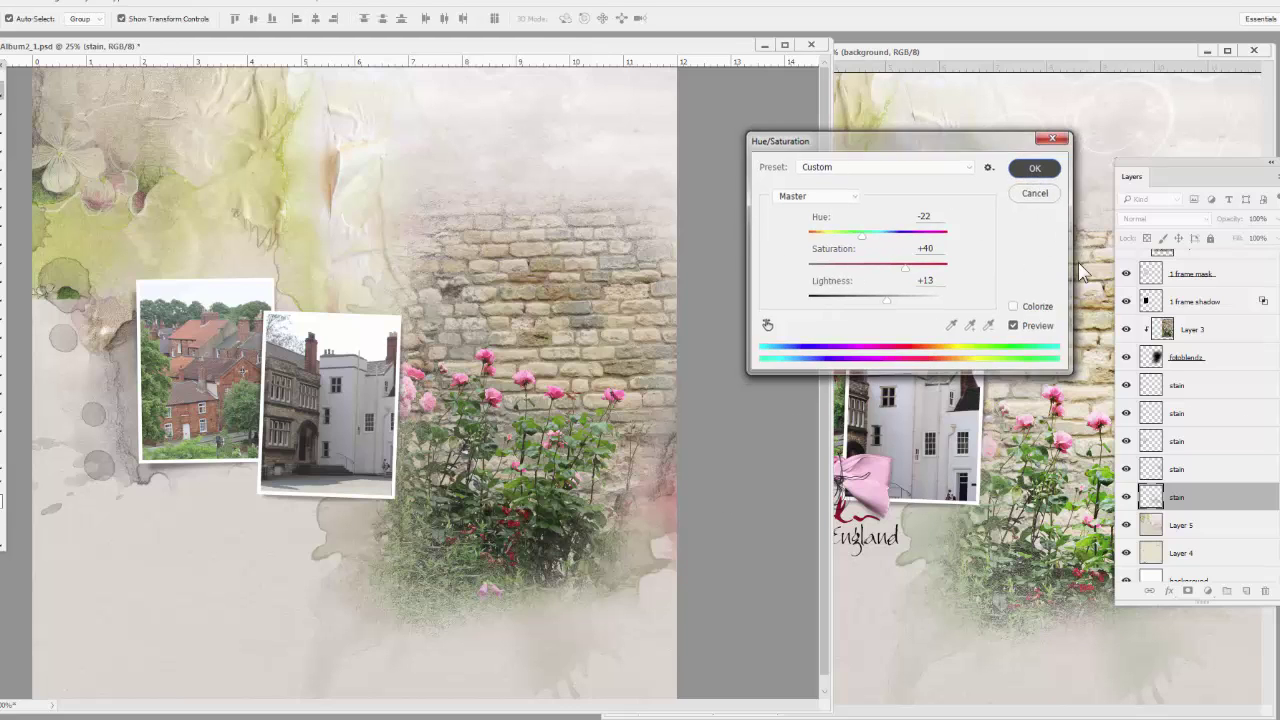
Fill the stain beside the red-roofed town photo with green b0c18c sampled from that photo, at 100% opacity with transparency preserved.
{"action": "left_click", "coordinate": [131, 388]}
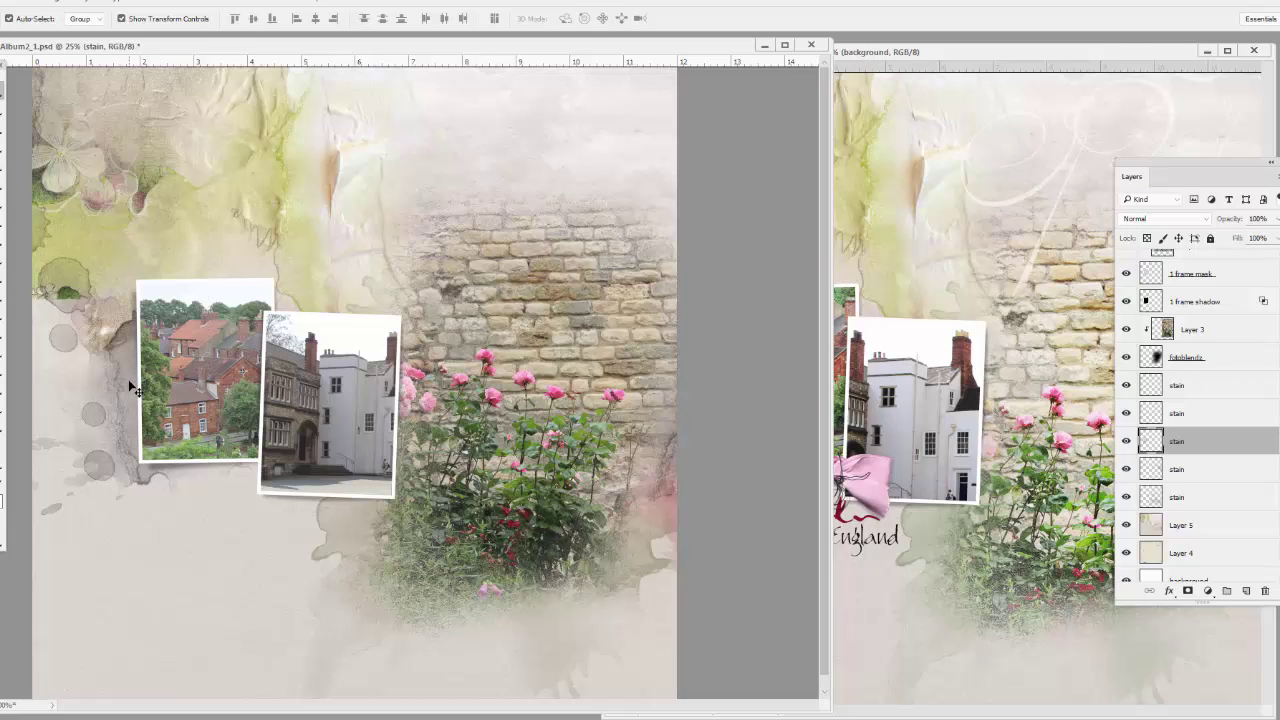
{"action": "left_click", "coordinate": [31, 6]}
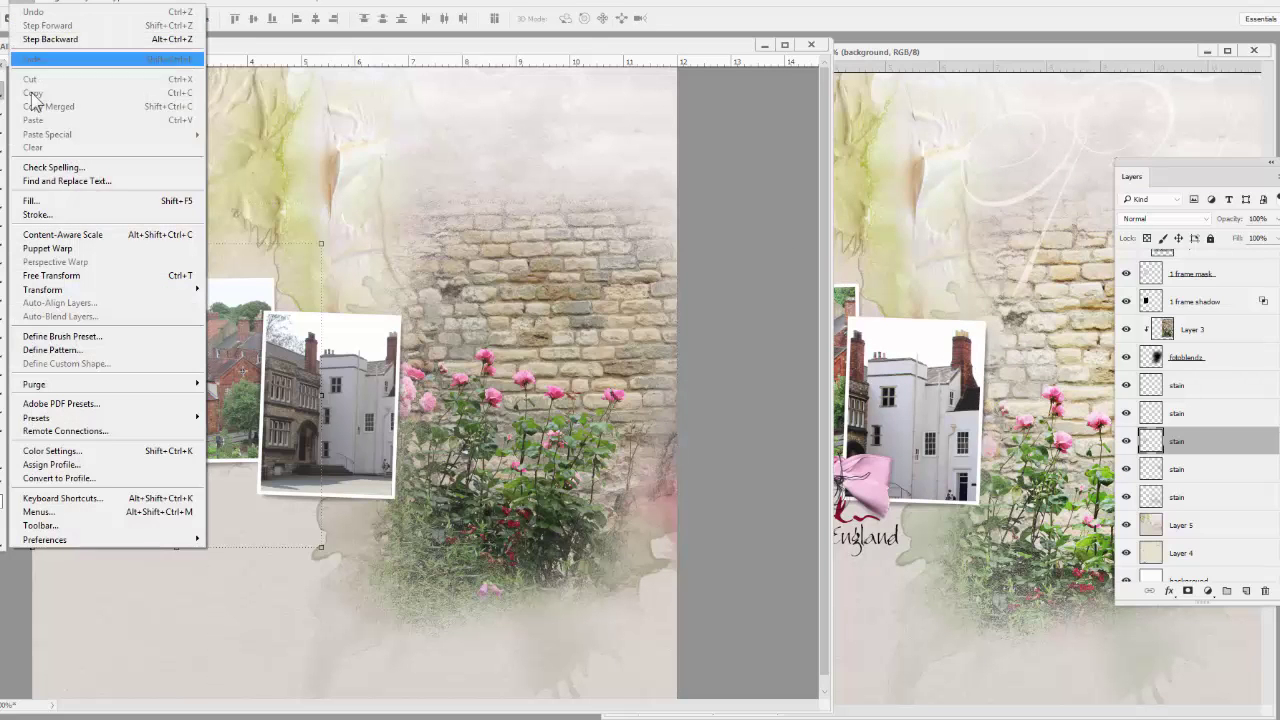
{"action": "left_click", "coordinate": [47, 205]}
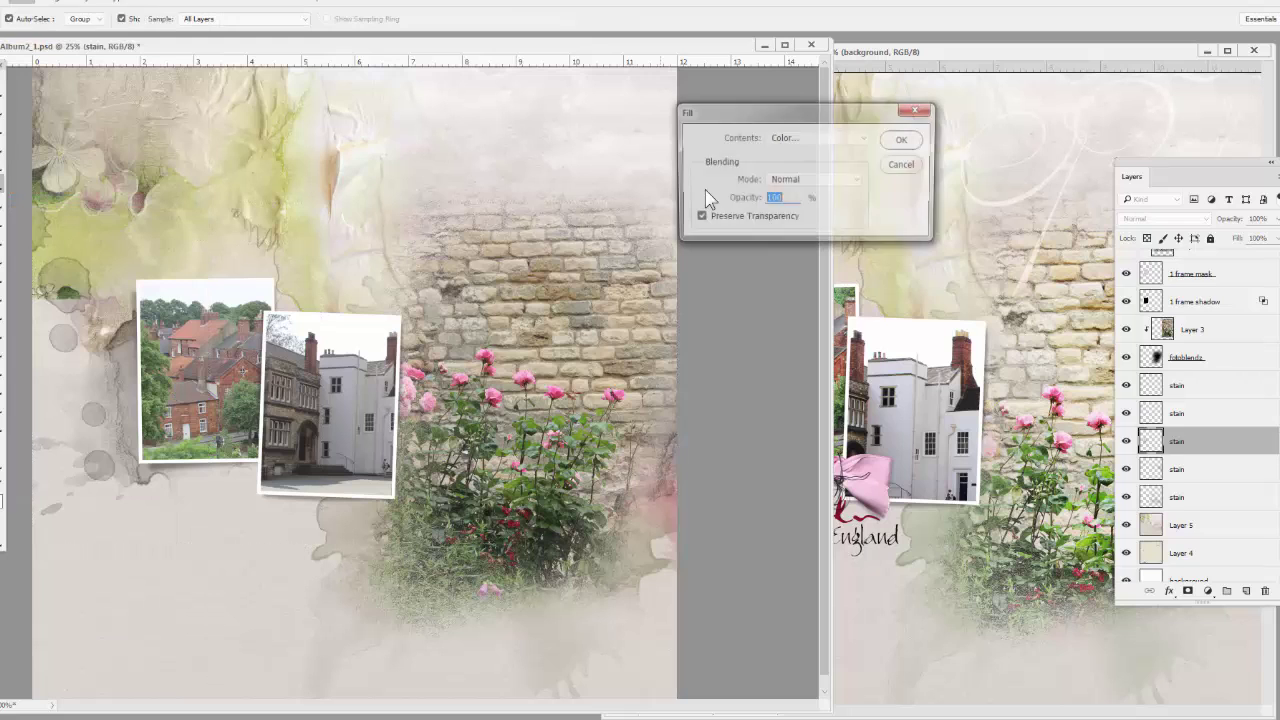
{"action": "left_click", "coordinate": [820, 137]}
{"action": "left_click", "coordinate": [775, 175]}
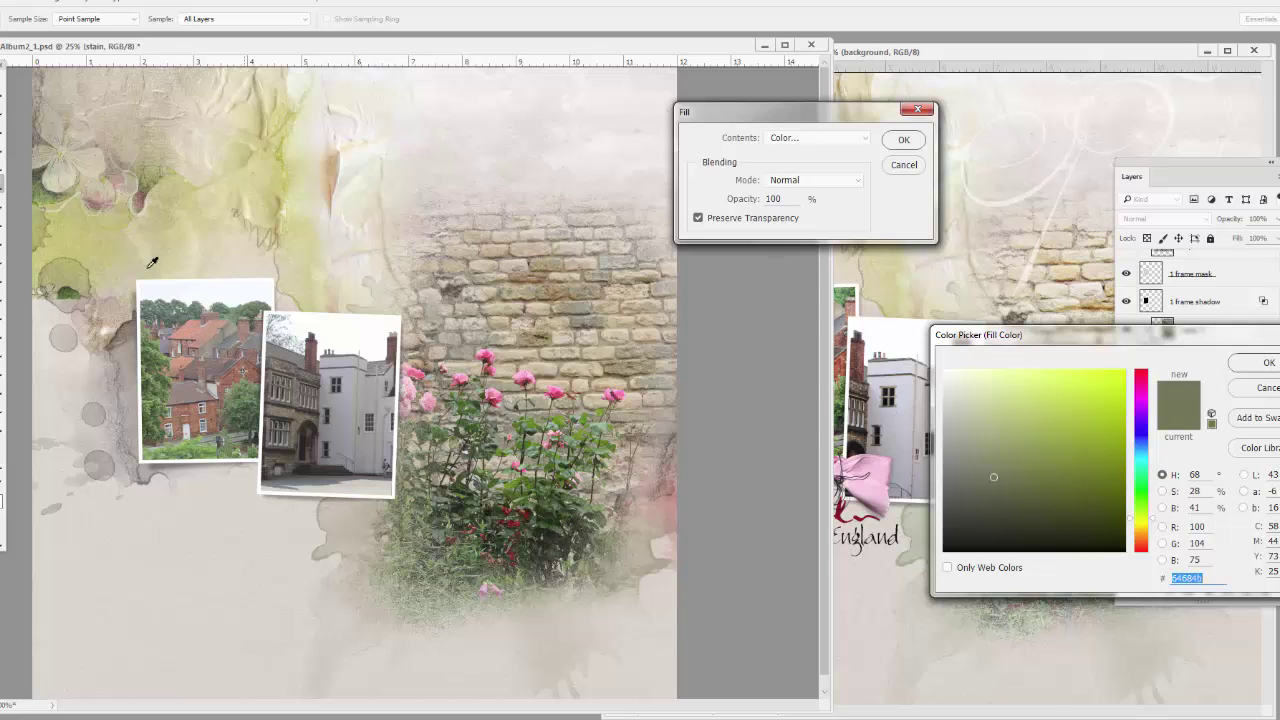
{"action": "left_click", "coordinate": [155, 341]}
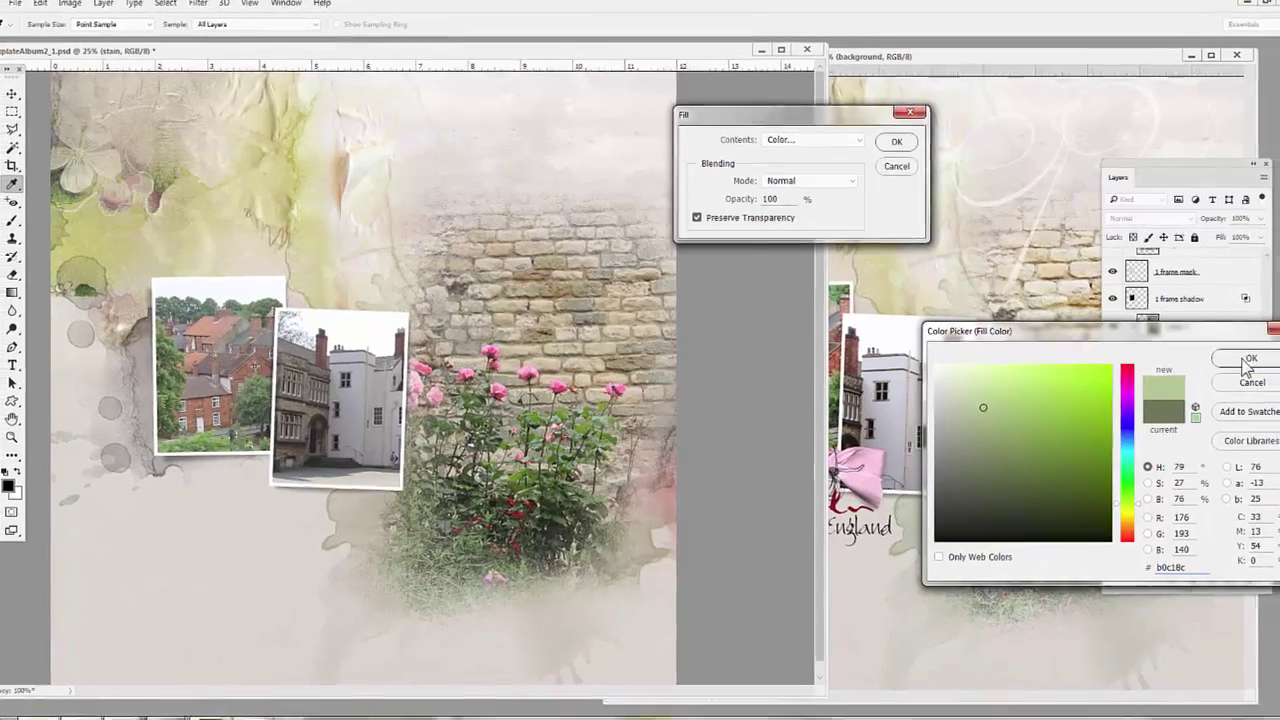
{"action": "left_click", "coordinate": [1262, 362]}
{"action": "key", "text": "Return"}
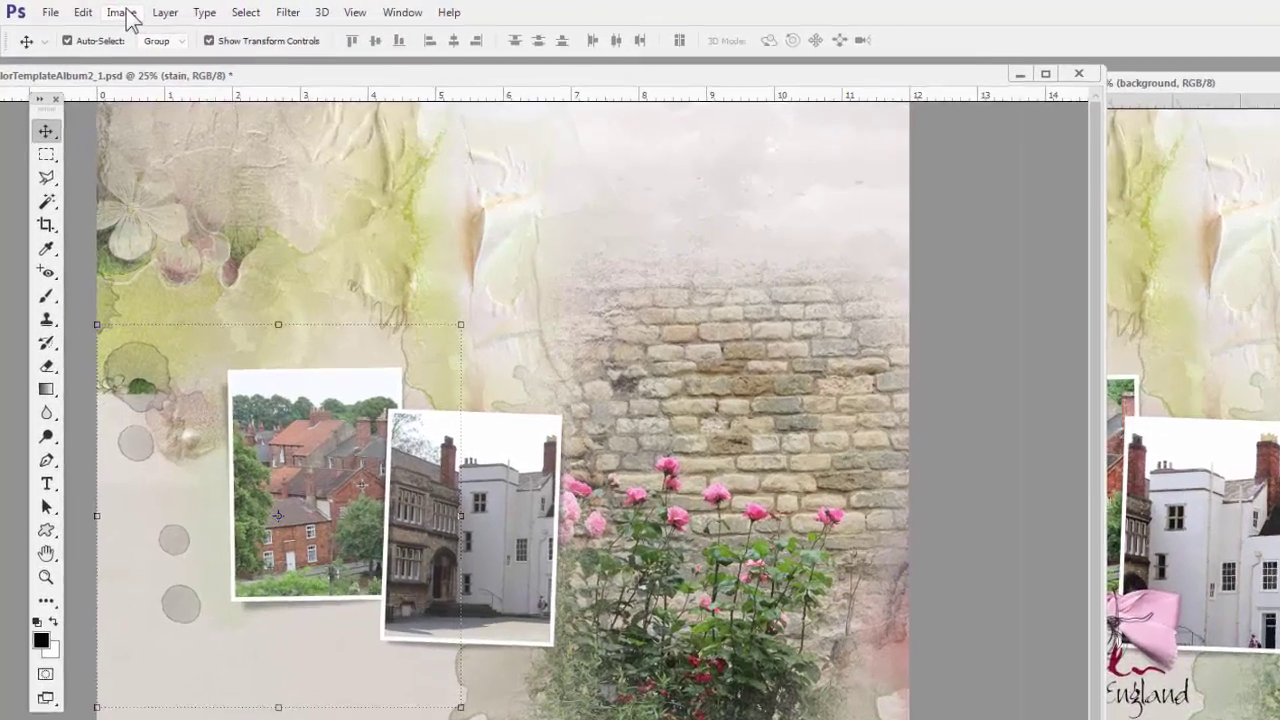
Set the green stain's RGB input levels to 133, 1.07 and 255, and shift it slightly right toward the town photo.
{"action": "left_click", "coordinate": [90, 9]}
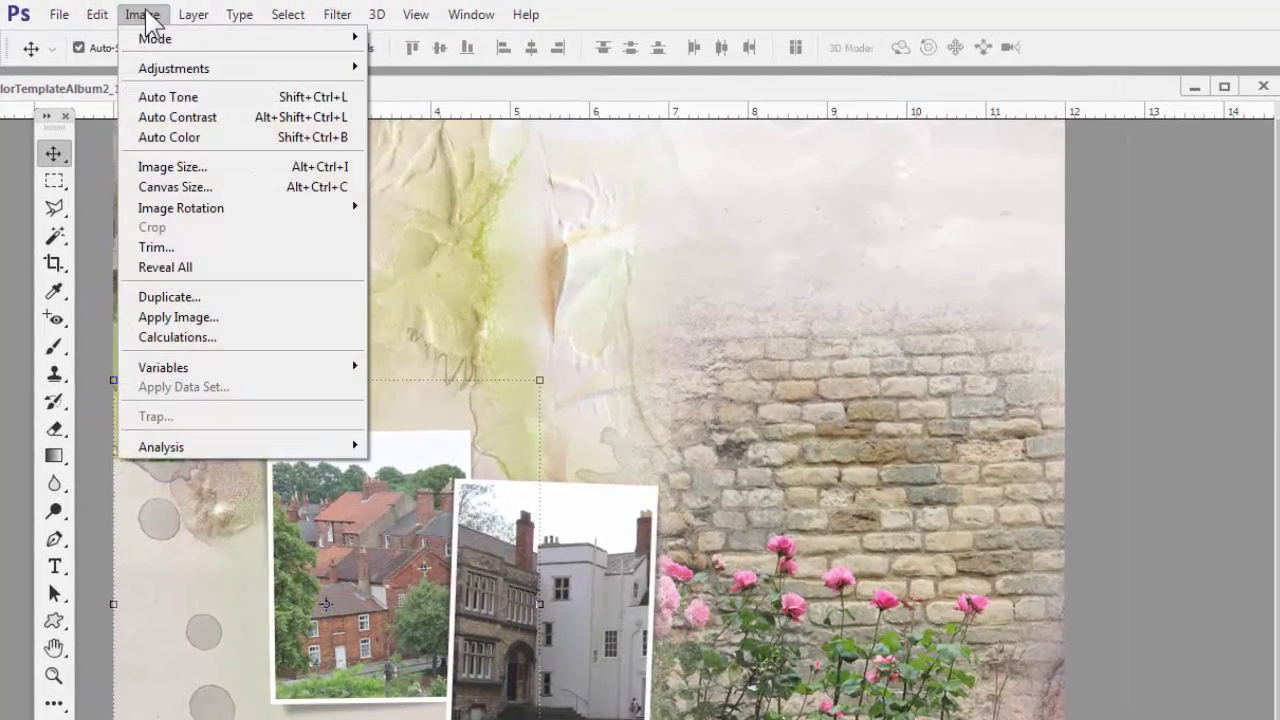
{"action": "mouse_move", "coordinate": [230, 70]}
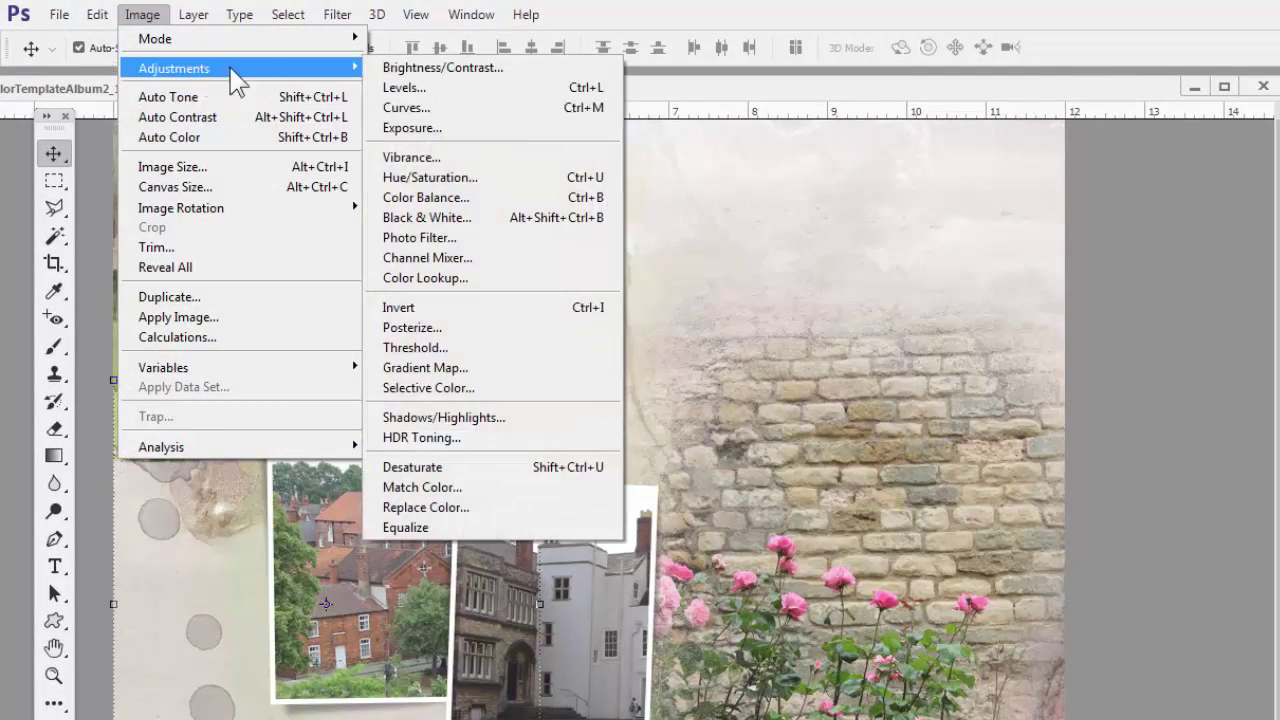
{"action": "left_click", "coordinate": [395, 88]}
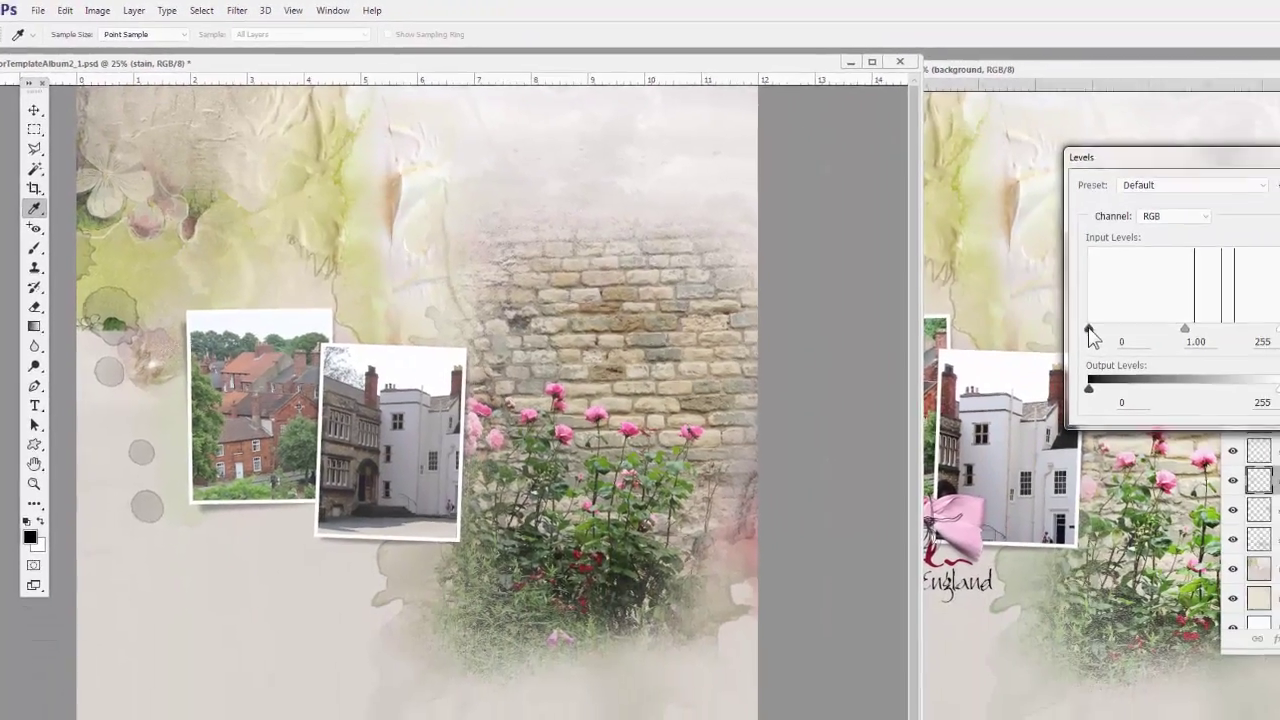
{"action": "mouse_move", "coordinate": [1029, 321]}
{"action": "left_mouse_down"}
{"action": "mouse_move", "coordinate": [1117, 324]}
{"action": "mouse_move", "coordinate": [1066, 330]}
{"action": "left_mouse_up"}
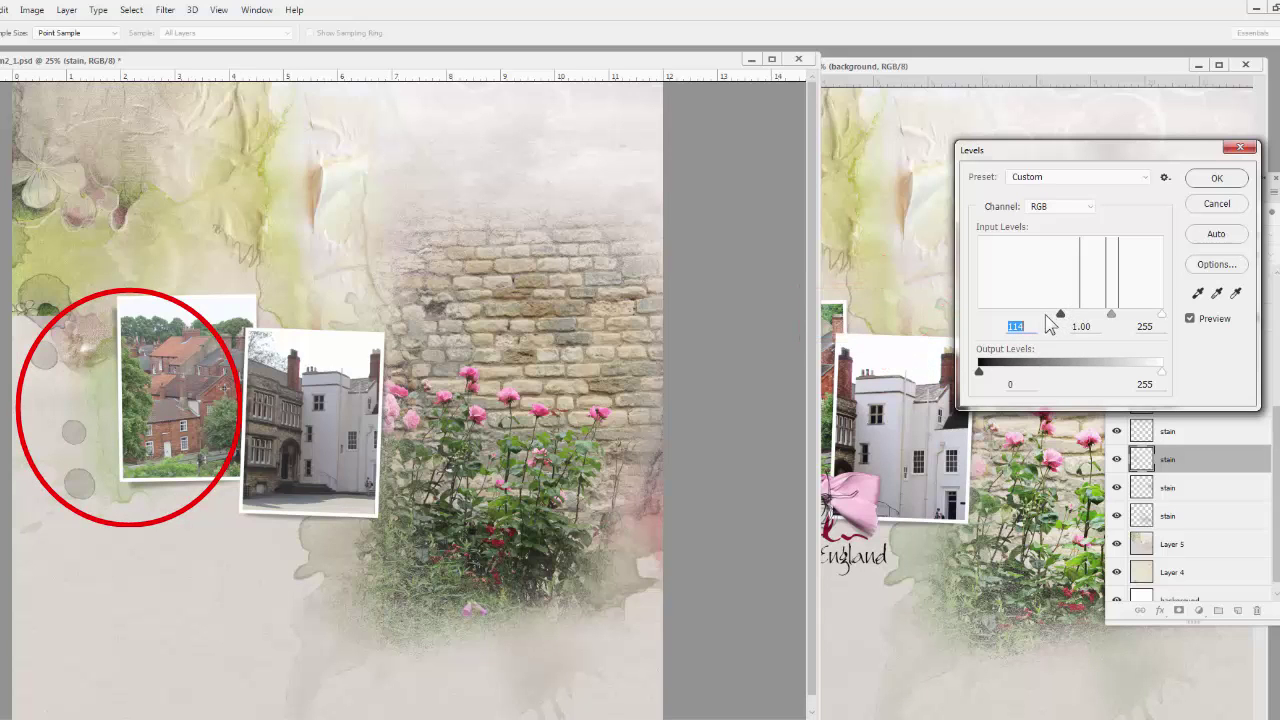
{"action": "mouse_move", "coordinate": [1161, 315]}
{"action": "left_mouse_down"}
{"action": "mouse_move", "coordinate": [1105, 315]}
{"action": "mouse_move", "coordinate": [1162, 315]}
{"action": "left_mouse_up"}
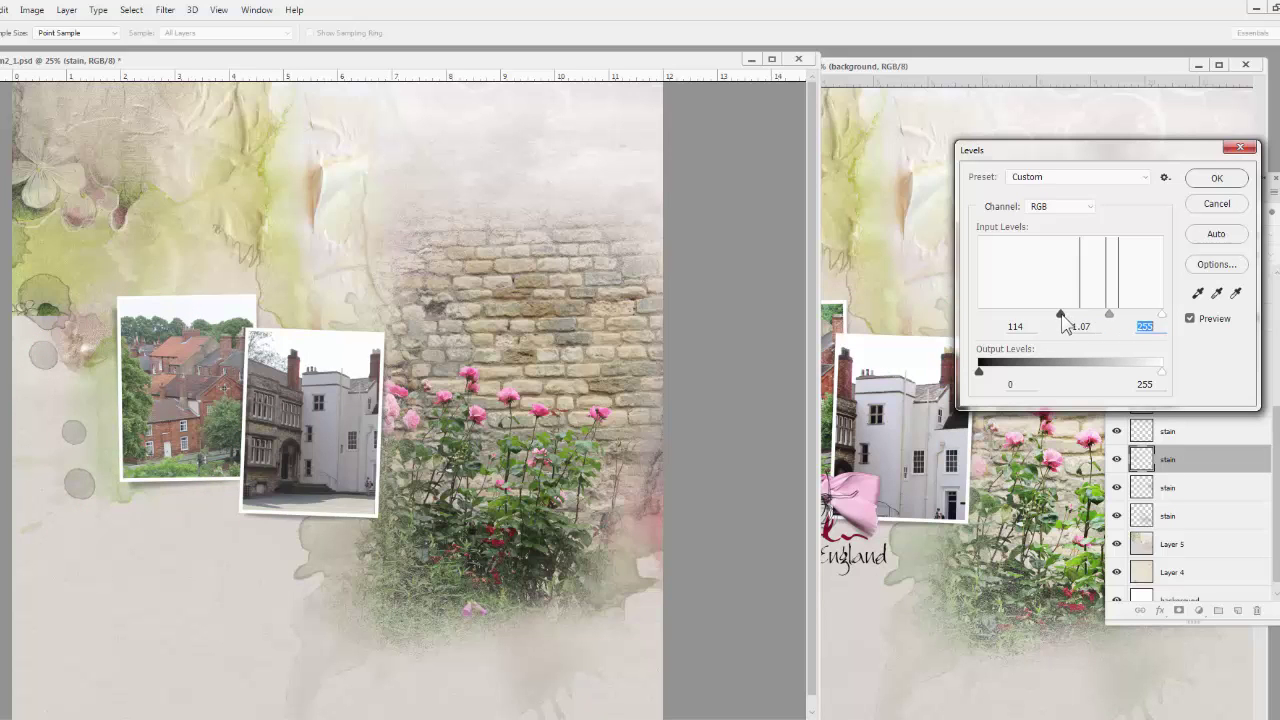
{"action": "left_click_drag", "start_coordinate": [1062, 315], "coordinate": [1075, 316]}
{"action": "left_click", "coordinate": [1217, 178]}
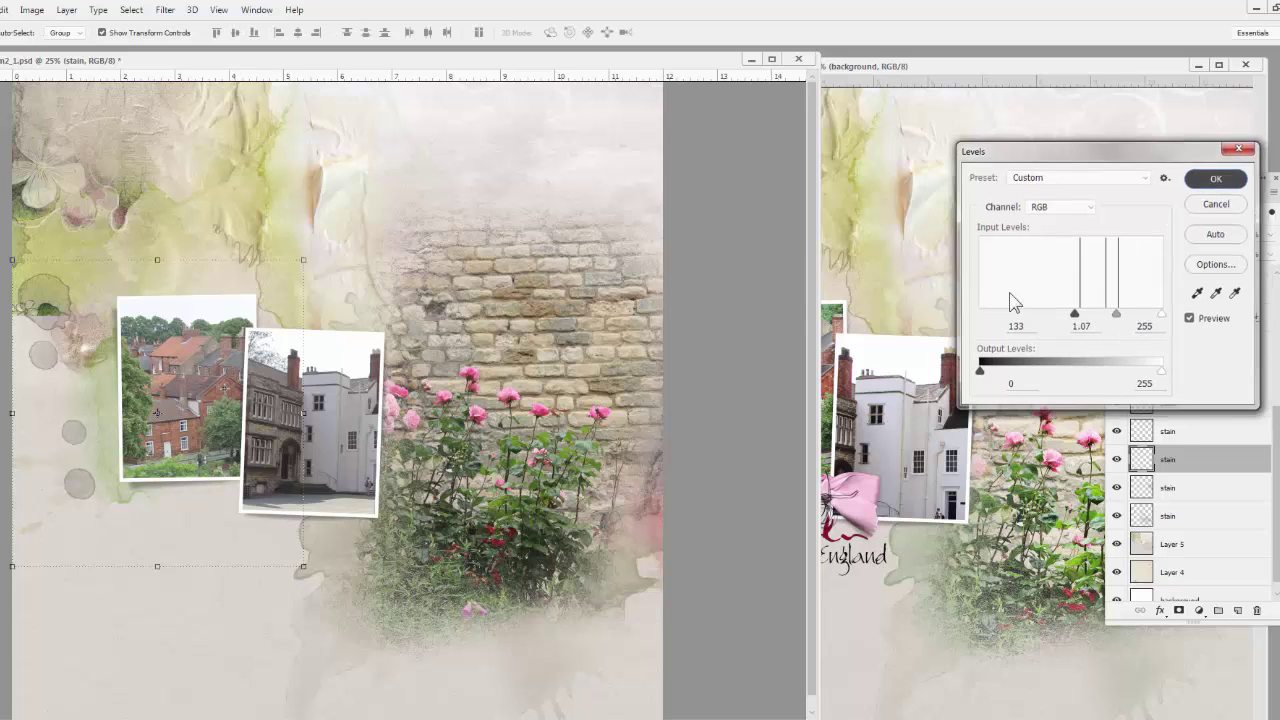
{"action": "key", "text": "Return"}
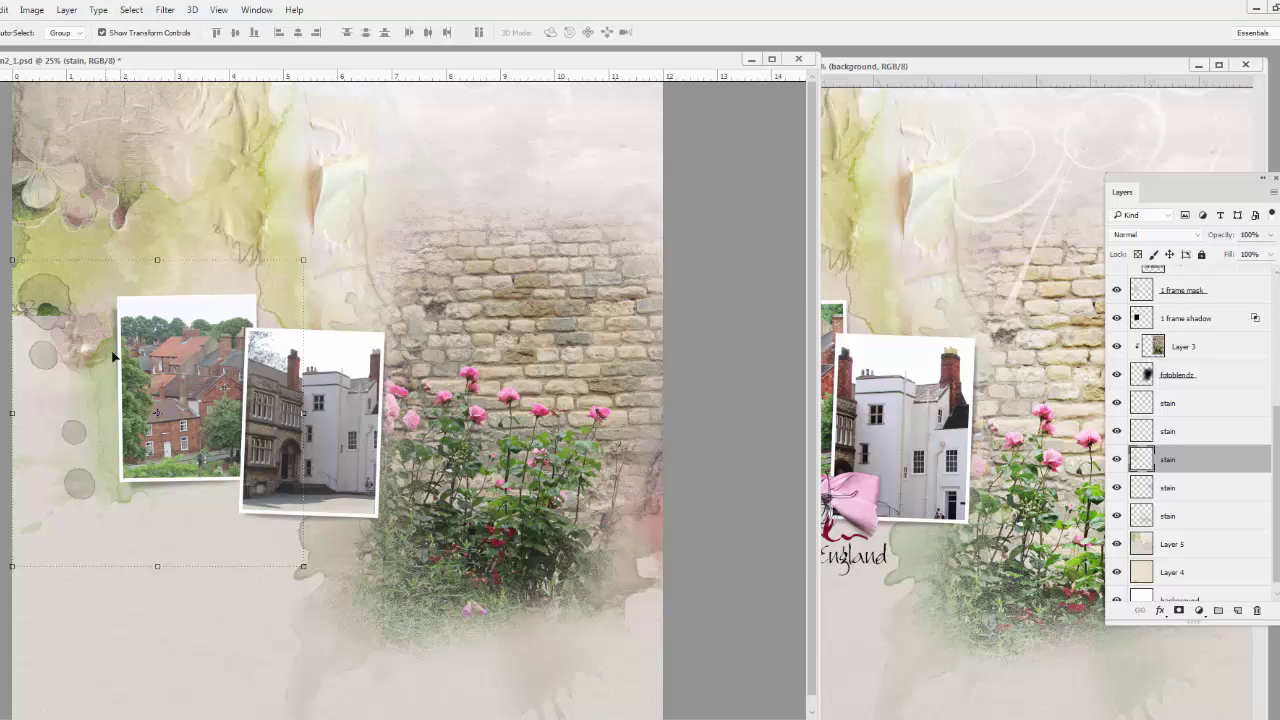
{"action": "left_click_drag", "start_coordinate": [107, 368], "coordinate": [122, 369]}
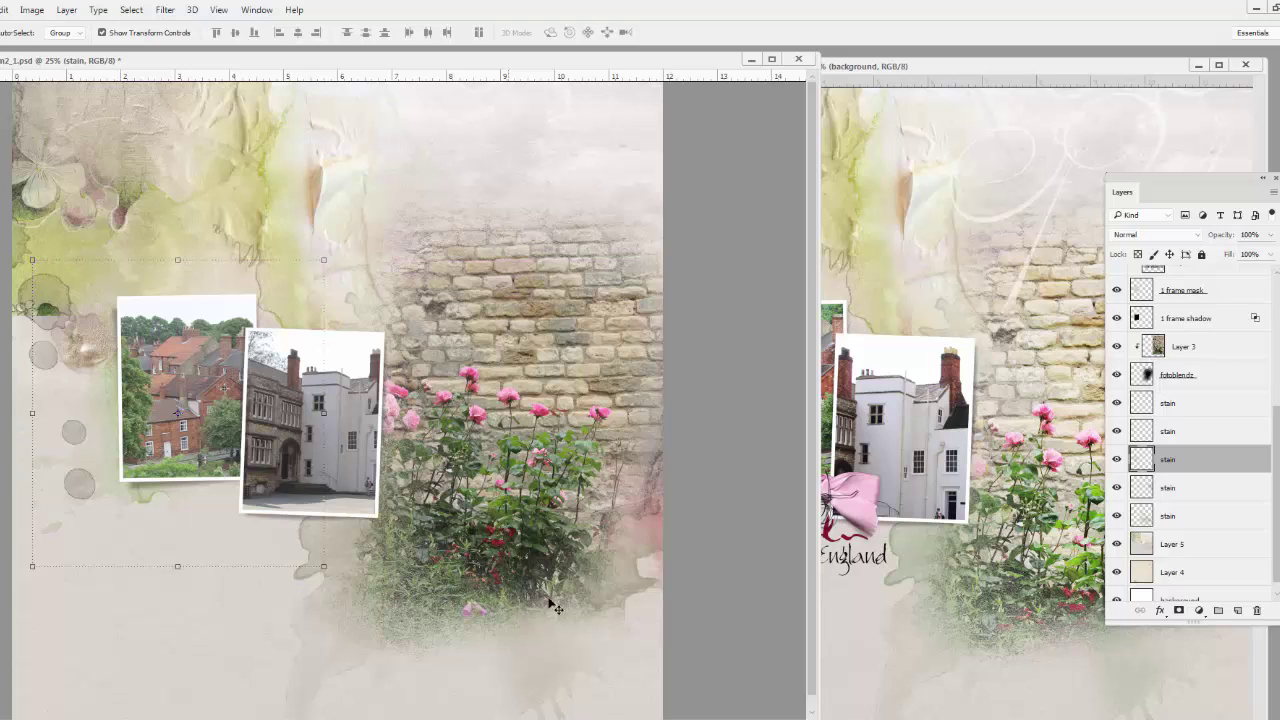
Fill the round-spotted stain beside the town photo with off-white f2f1ef sampled from the page's upper background, at 100% opacity in Normal mode, preserving transparency.
{"action": "left_click", "coordinate": [79, 433]}
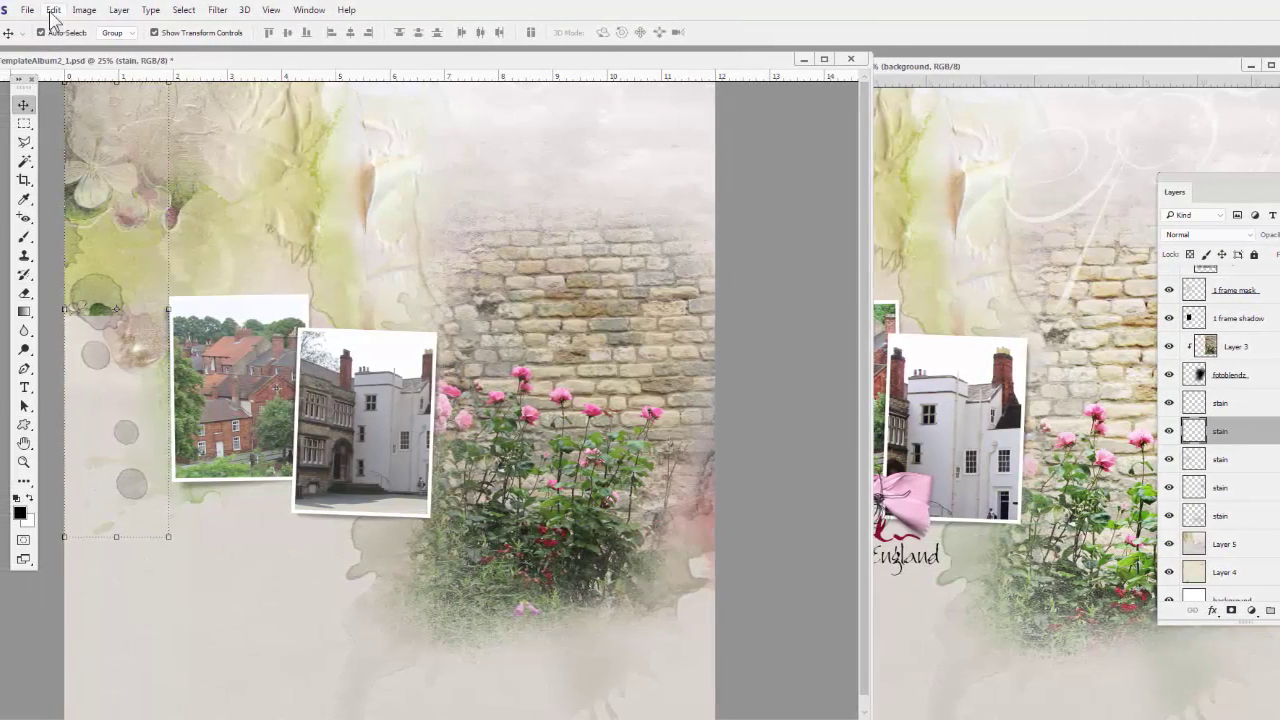
{"action": "left_click", "coordinate": [2, 9]}
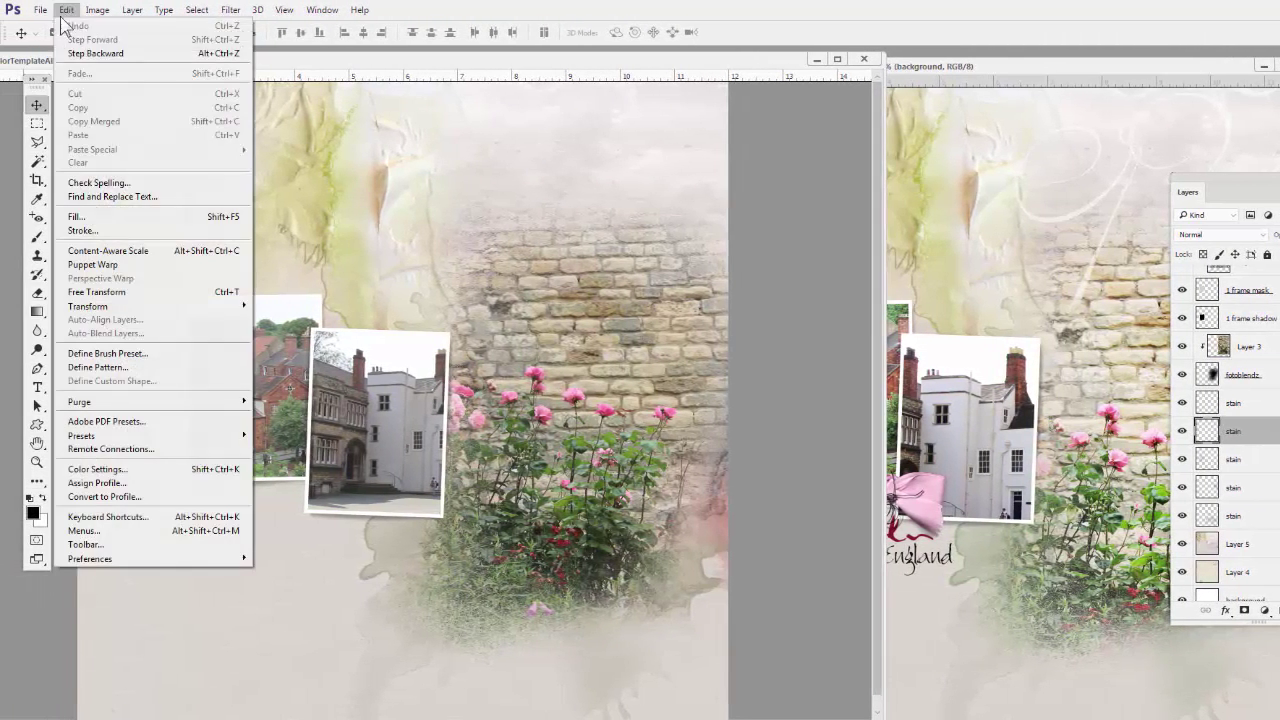
{"action": "left_click", "coordinate": [89, 218]}
{"action": "left_click", "coordinate": [868, 153]}
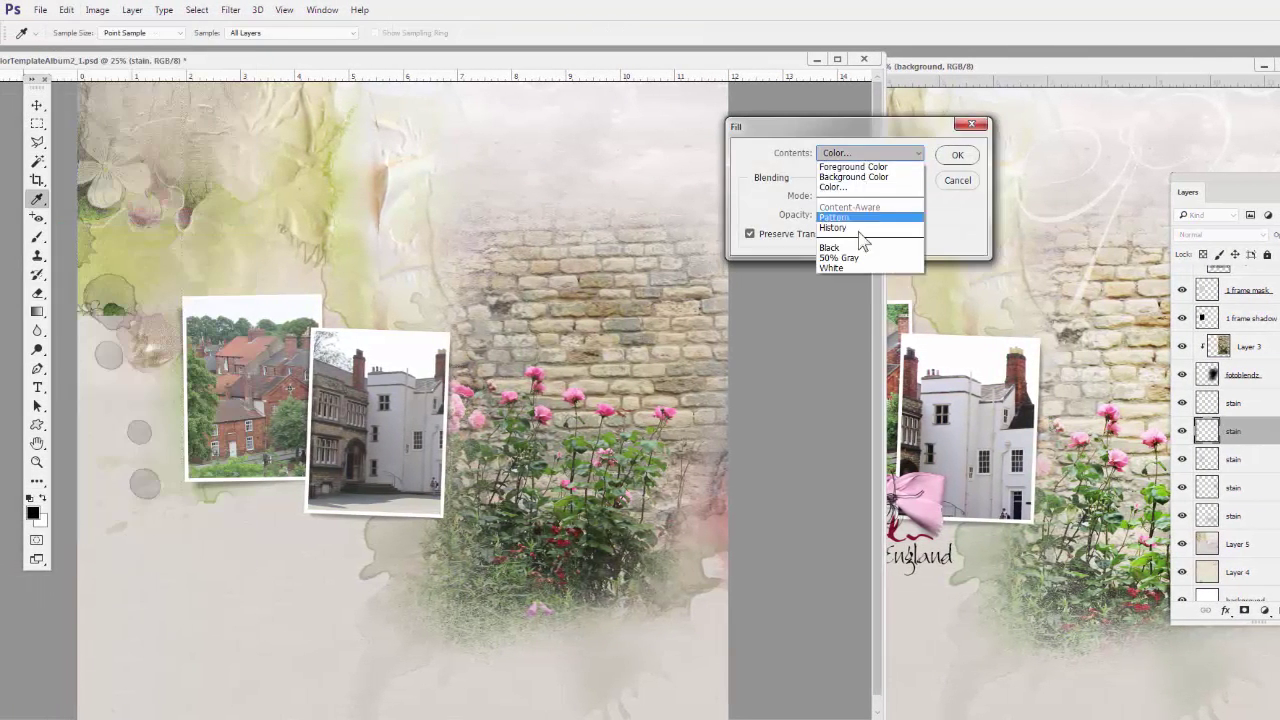
{"action": "left_click", "coordinate": [840, 265]}
{"action": "left_click", "coordinate": [914, 153]}
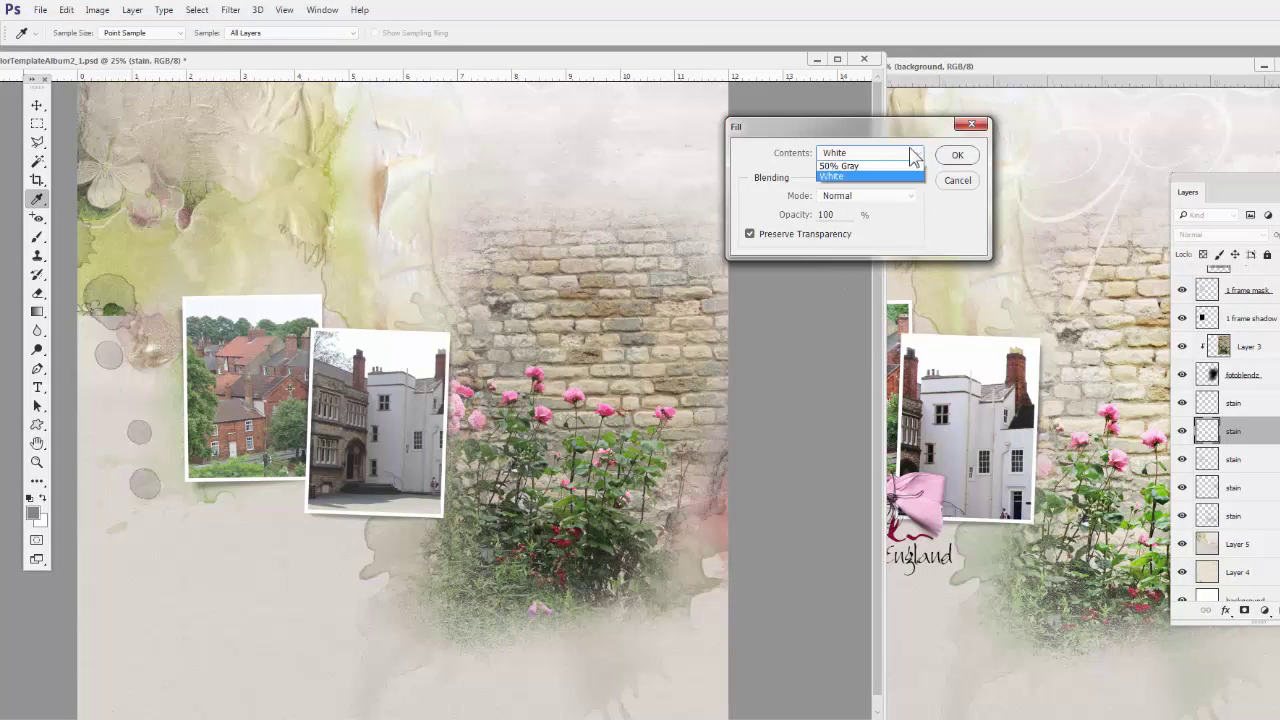
{"action": "left_click", "coordinate": [838, 188]}
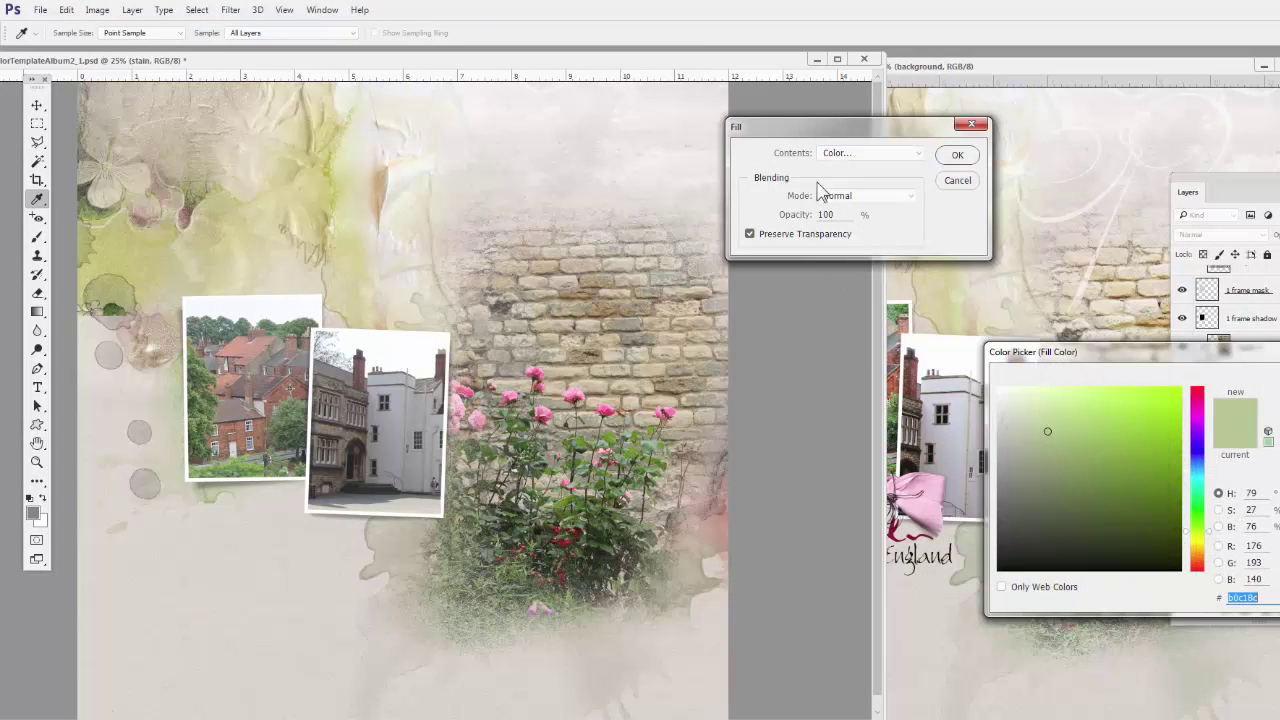
{"action": "left_click", "coordinate": [550, 85]}
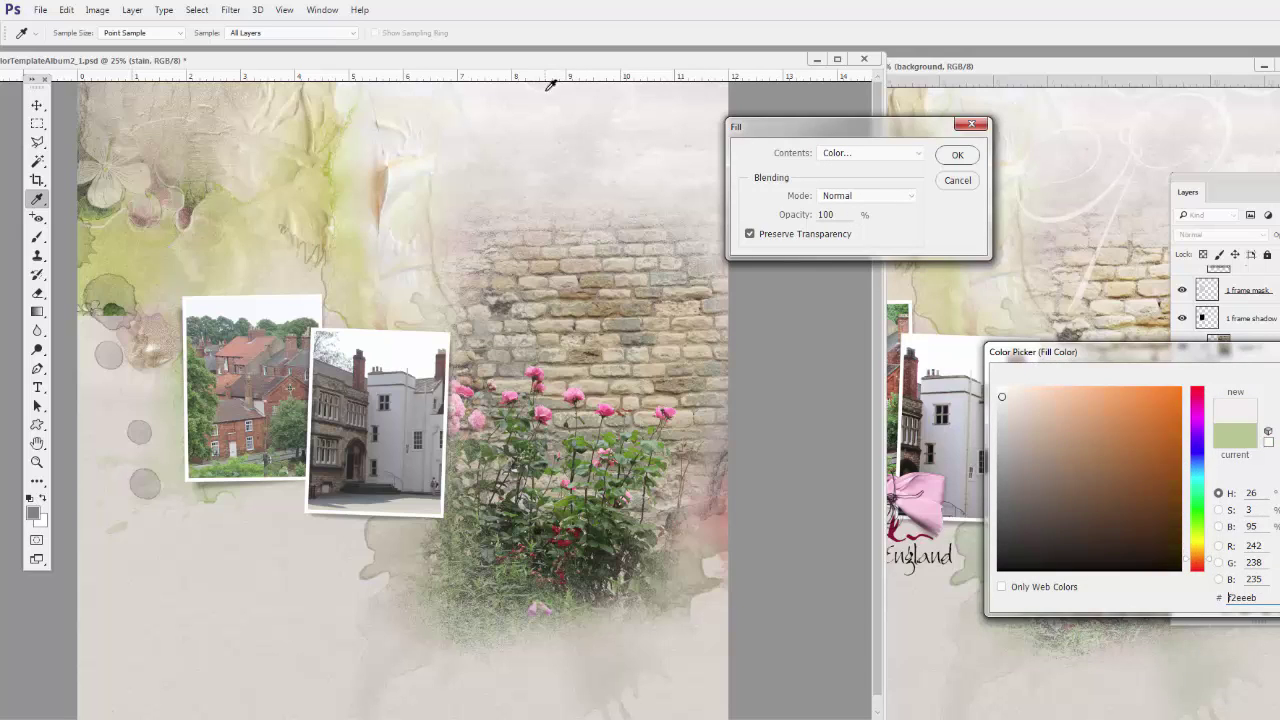
{"action": "left_click", "coordinate": [360, 330]}
{"action": "left_click", "coordinate": [280, 302]}
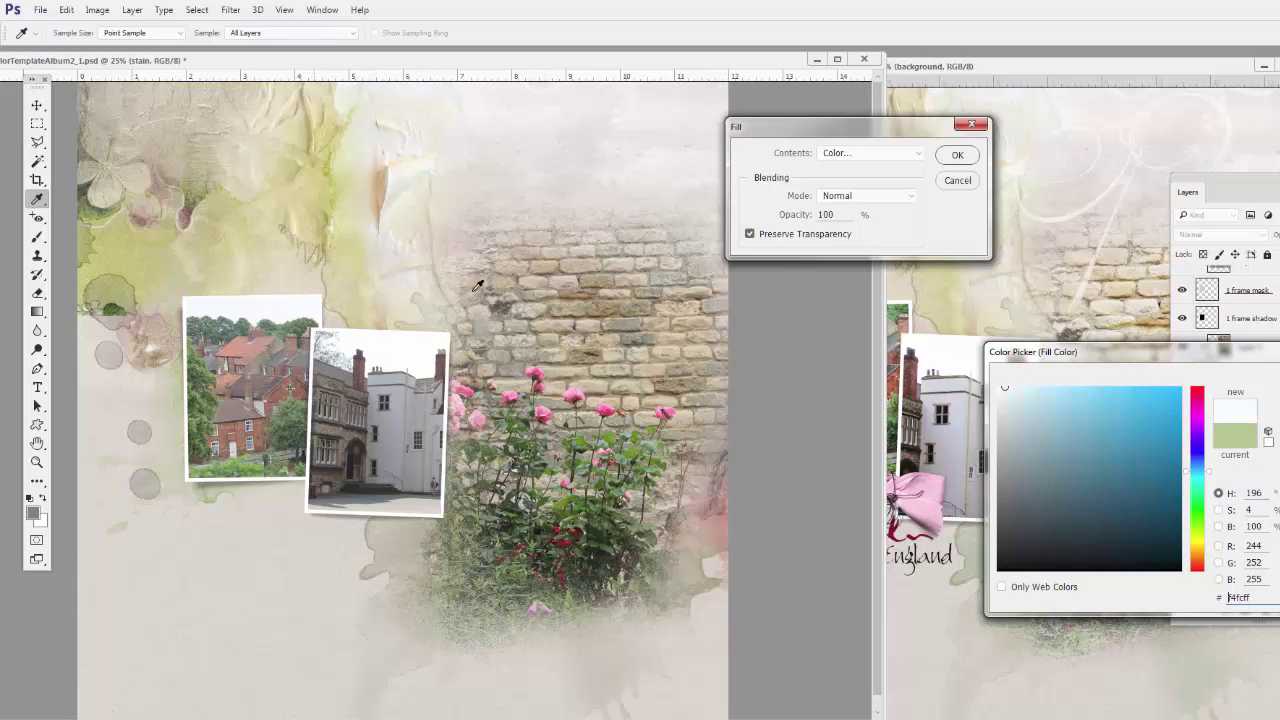
{"action": "left_click", "coordinate": [368, 335]}
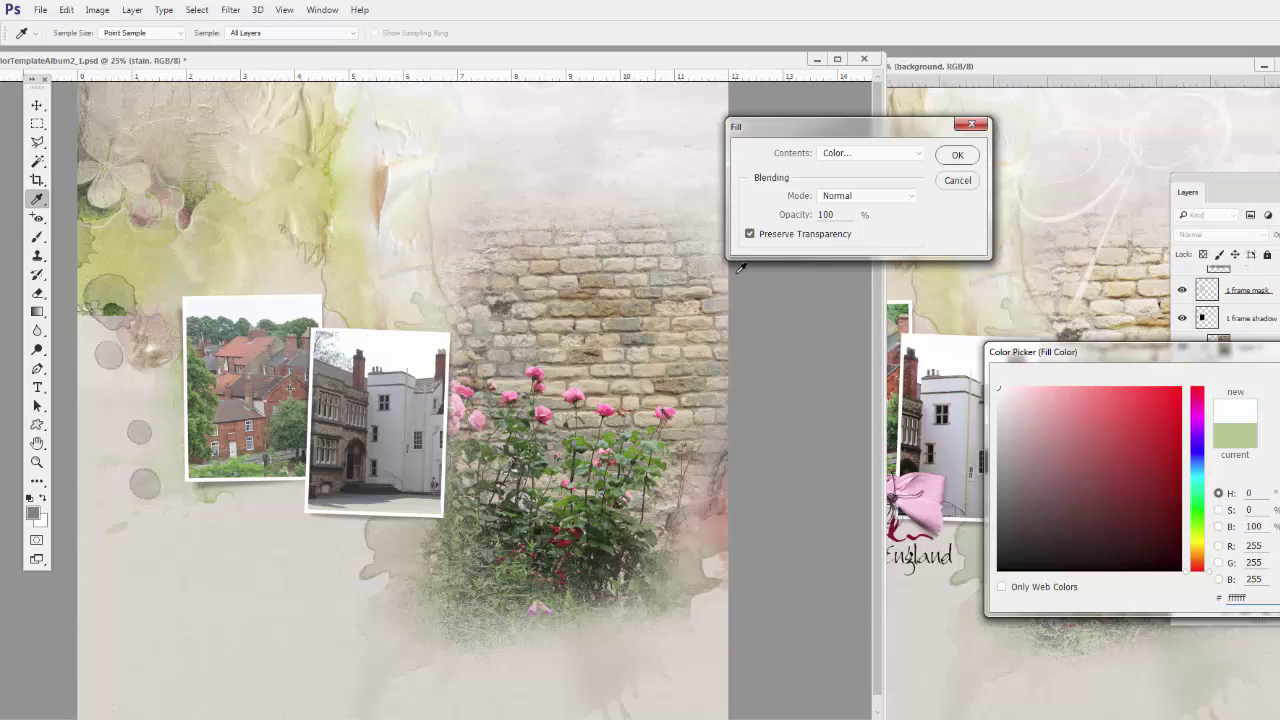
{"action": "left_click", "coordinate": [562, 100]}
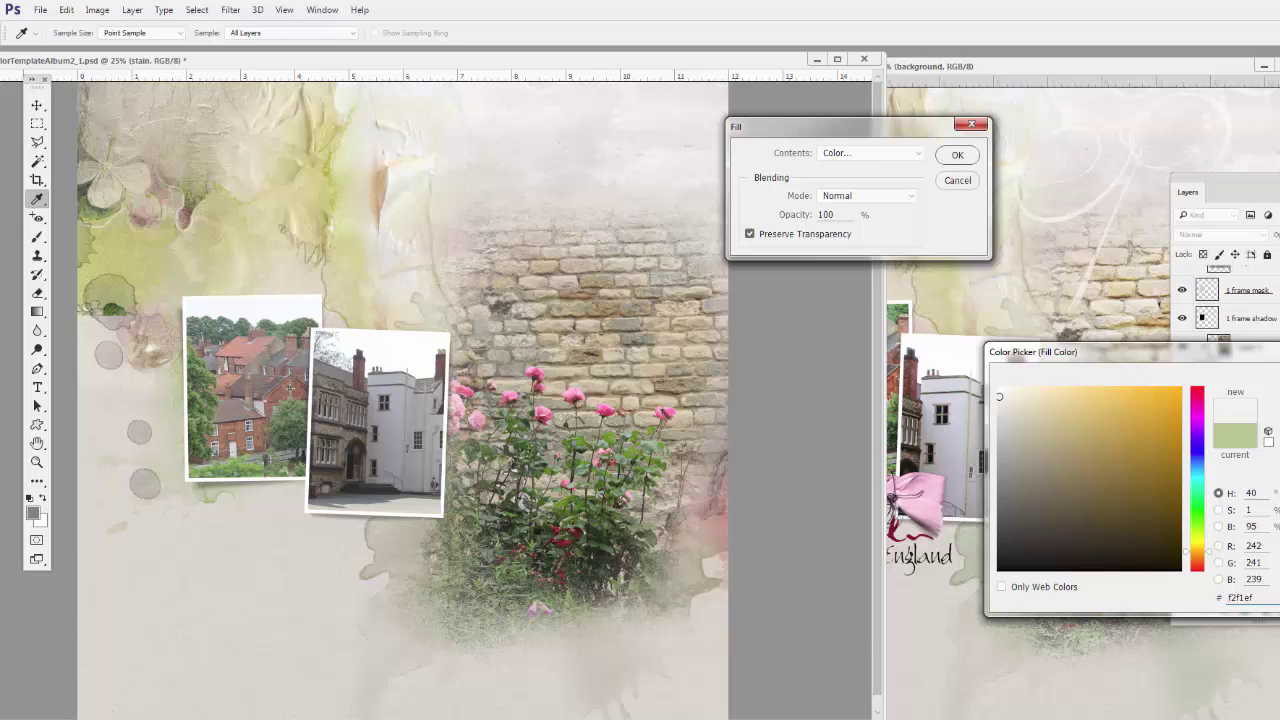
{"action": "key", "text": "Return"}
{"action": "left_click", "coordinate": [957, 155]}
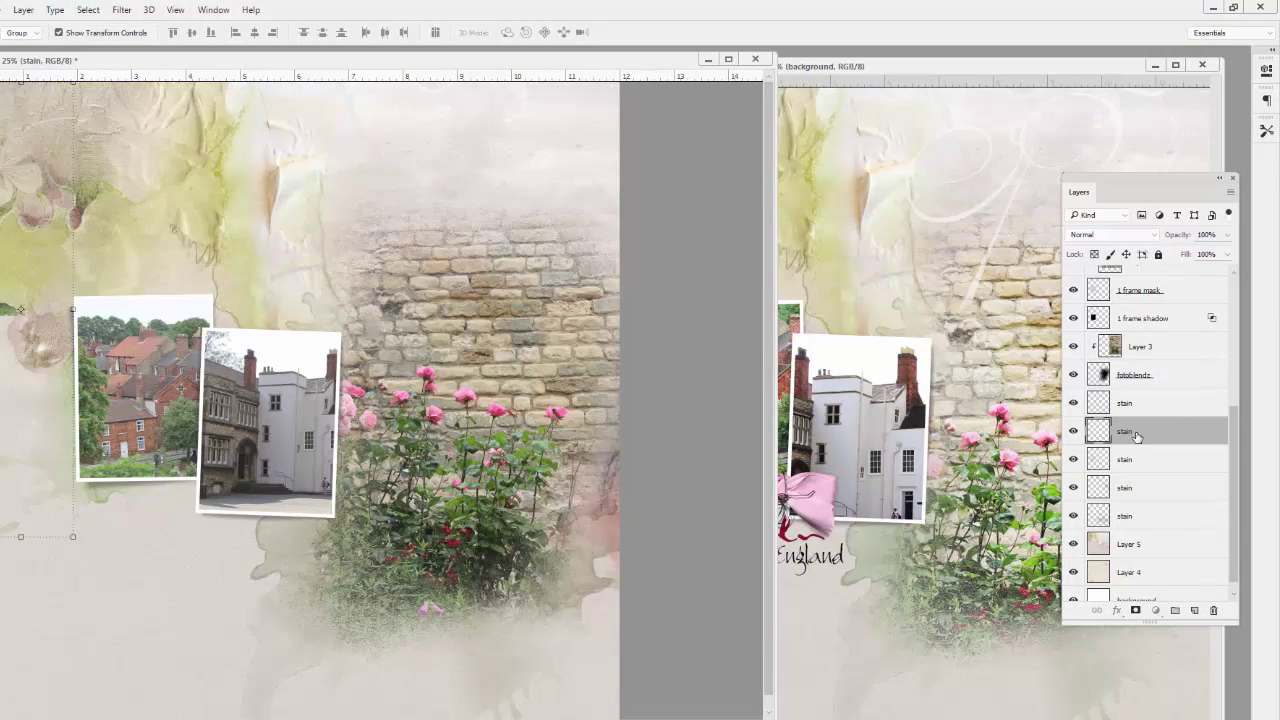
Duplicate the off-white spotted stain layer and set the copy's opacity to 84%.
{"action": "left_click_drag", "start_coordinate": [1136, 436], "coordinate": [1195, 605]}
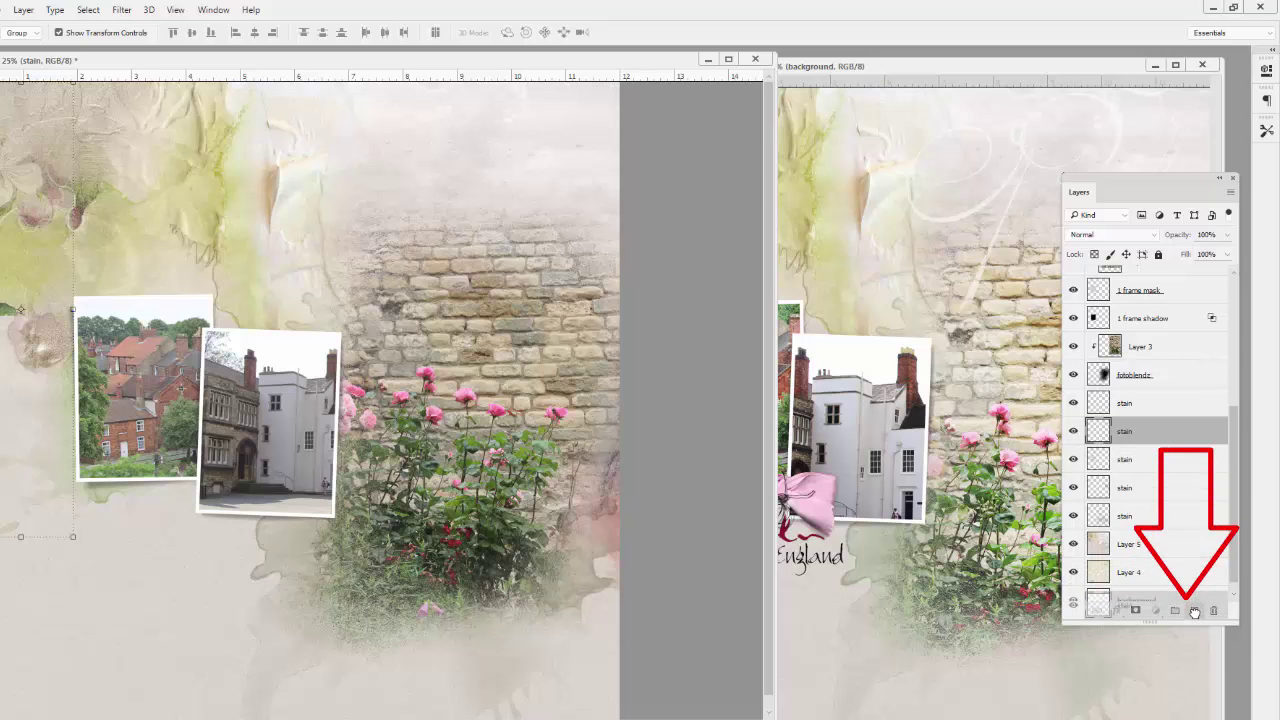
{"action": "left_click_drag", "start_coordinate": [1195, 611], "coordinate": [1195, 611]}
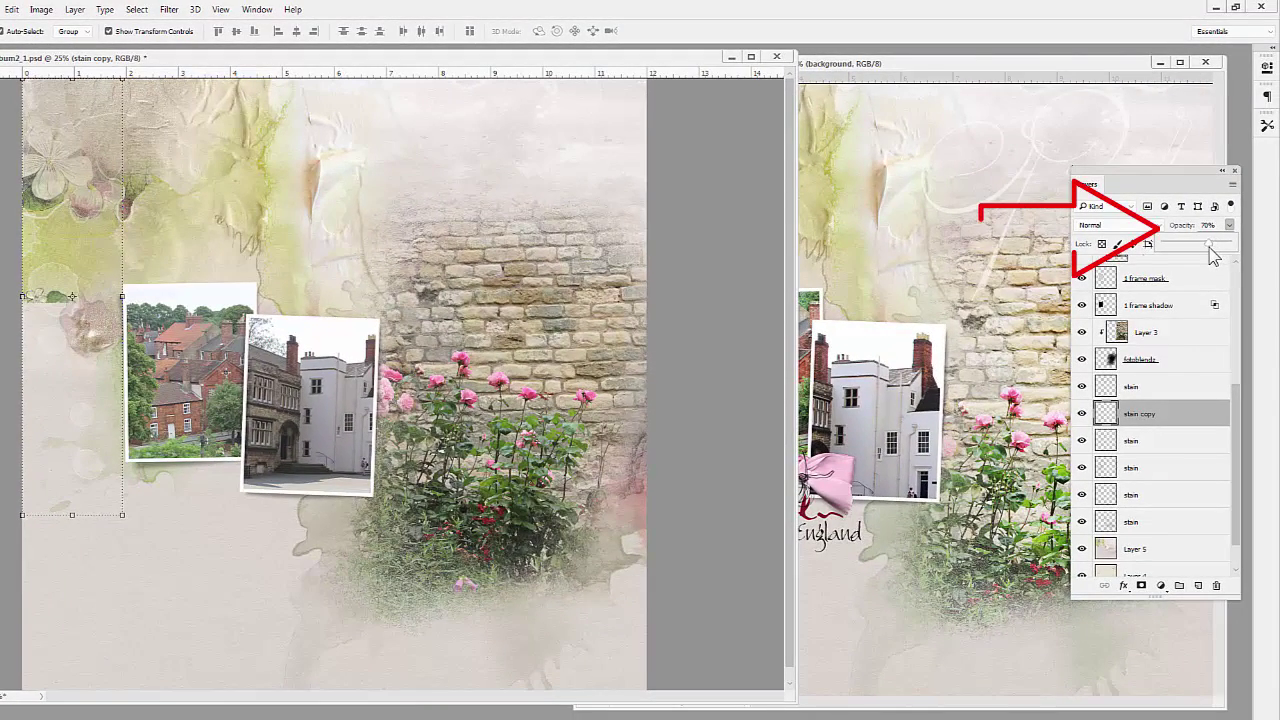
{"action": "left_click_drag", "start_coordinate": [1213, 257], "coordinate": [1230, 258]}
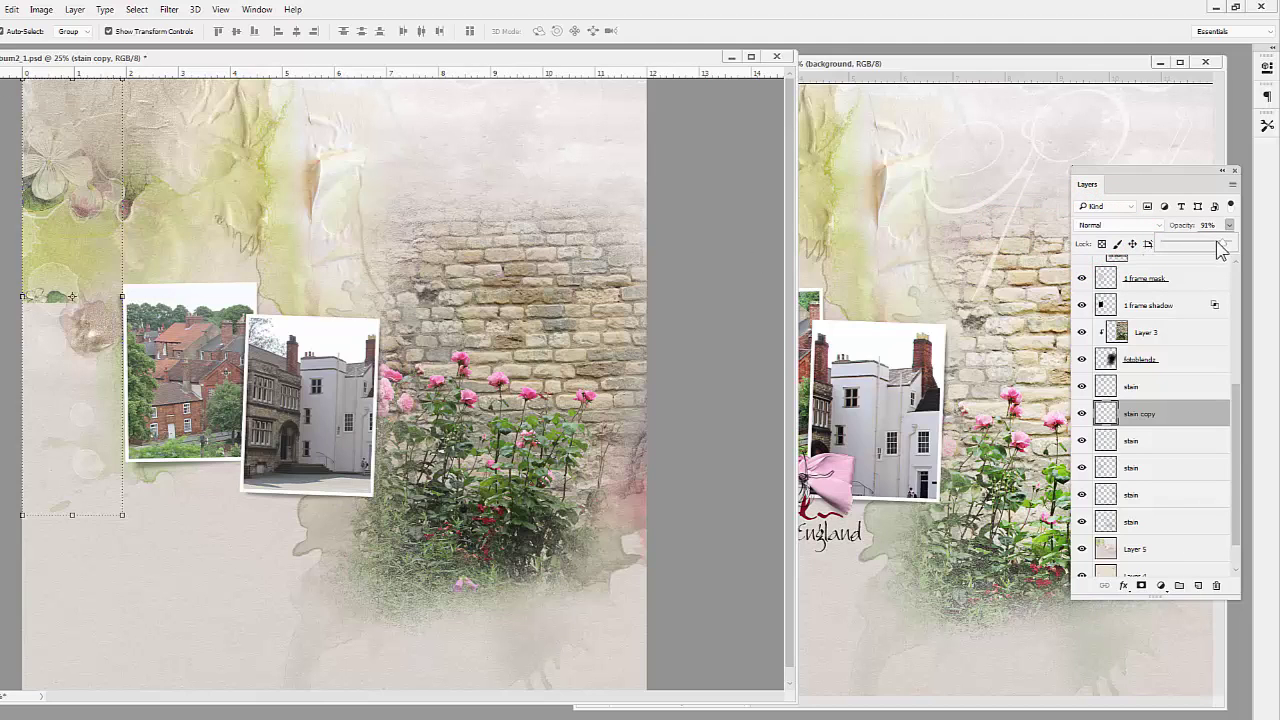
{"action": "mouse_move", "coordinate": [1219, 248]}
{"action": "left_mouse_down"}
{"action": "mouse_move", "coordinate": [1197, 256]}
{"action": "mouse_move", "coordinate": [1214, 262]}
{"action": "left_mouse_up"}
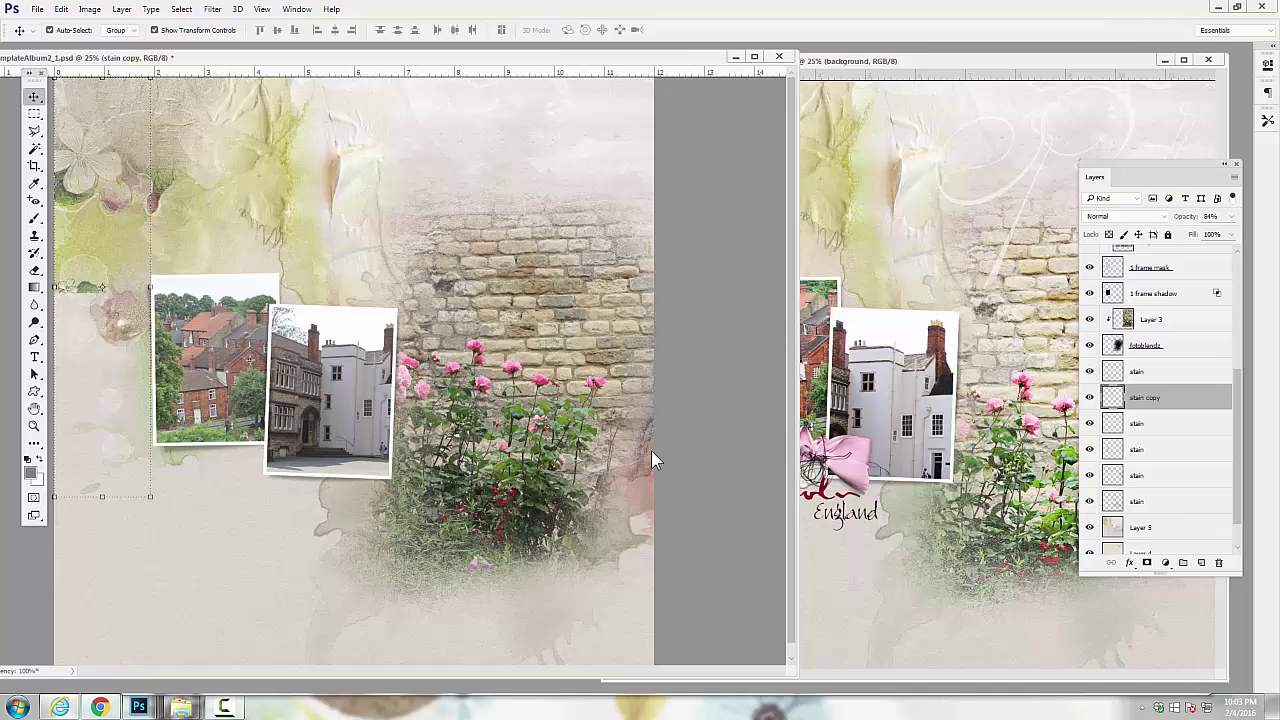
Set the RGB input levels of the brick wall and roses photo (Layer 3) to 12, 1.45 and 216.
{"action": "mouse_move", "coordinate": [657, 63]}
{"action": "left_mouse_down"}
{"action": "mouse_move", "coordinate": [310, 95]}
{"action": "mouse_move", "coordinate": [531, 34]}
{"action": "mouse_move", "coordinate": [571, 63]}
{"action": "mouse_move", "coordinate": [599, 63]}
{"action": "mouse_move", "coordinate": [440, 75]}
{"action": "mouse_move", "coordinate": [719, 53]}
{"action": "mouse_move", "coordinate": [654, 71]}
{"action": "mouse_move", "coordinate": [666, 63]}
{"action": "left_mouse_up"}
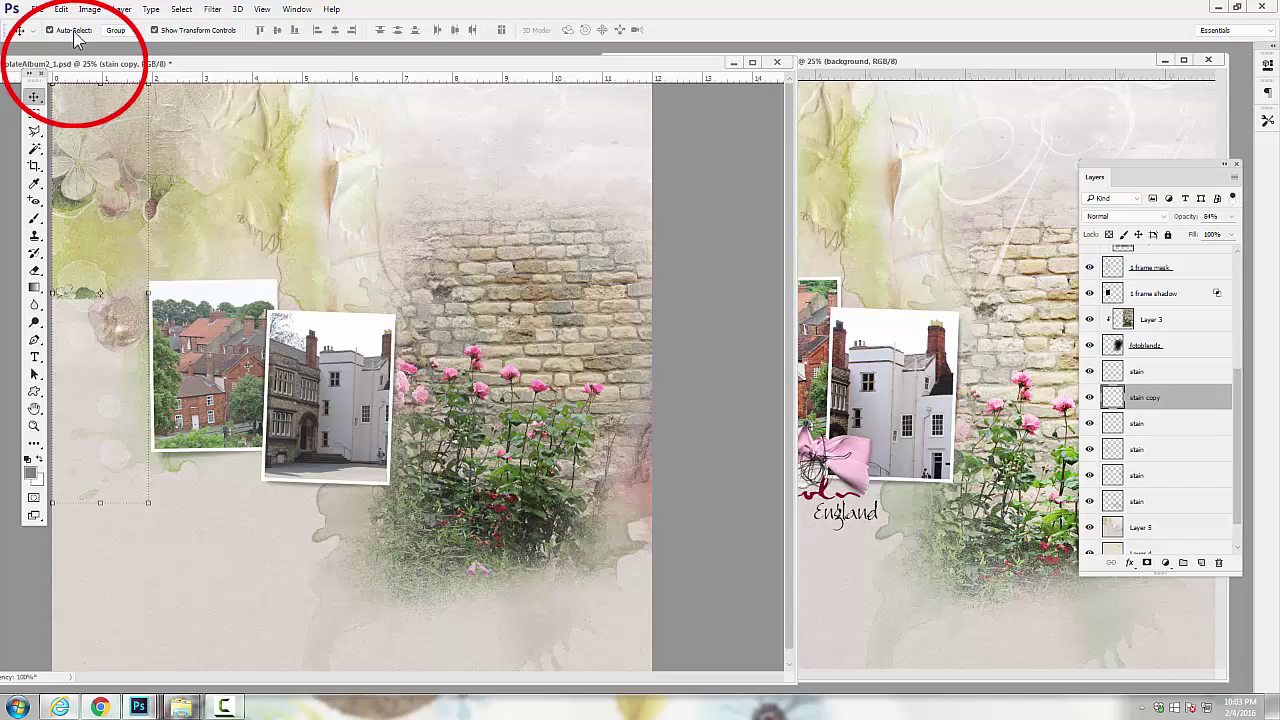
{"action": "left_click", "coordinate": [537, 385]}
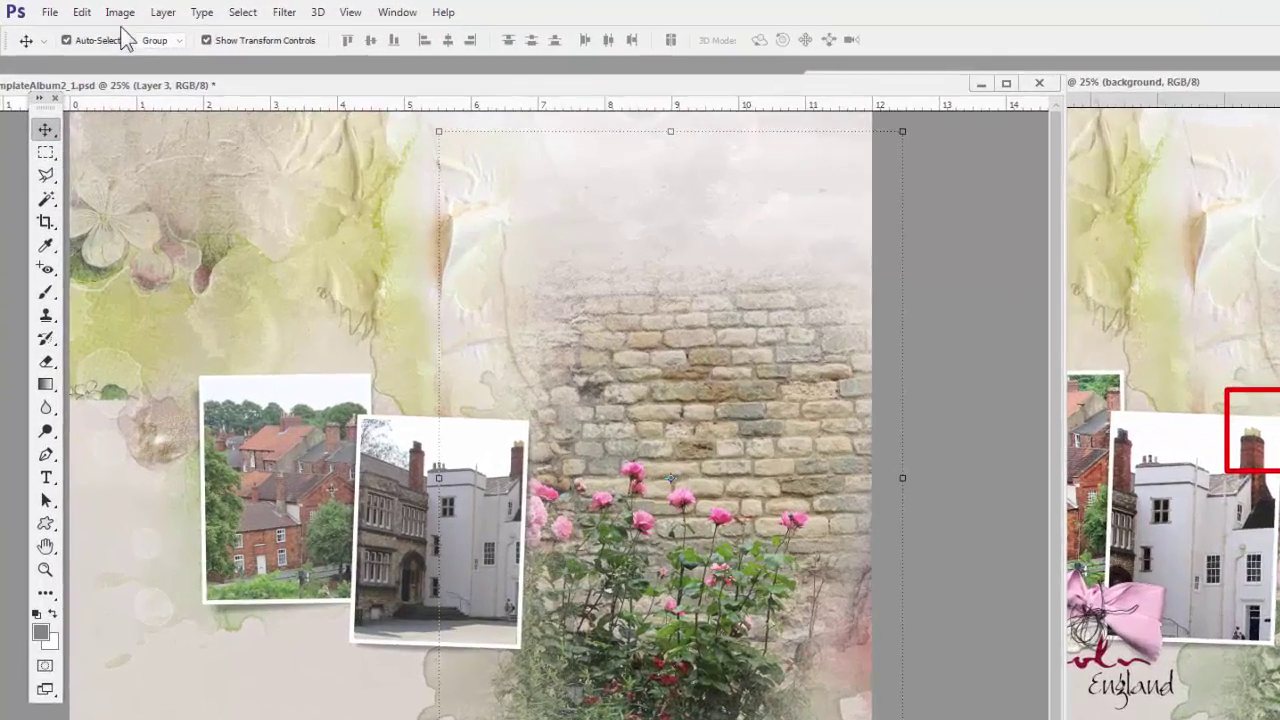
{"action": "left_click", "coordinate": [120, 12]}
{"action": "mouse_move", "coordinate": [169, 70]}
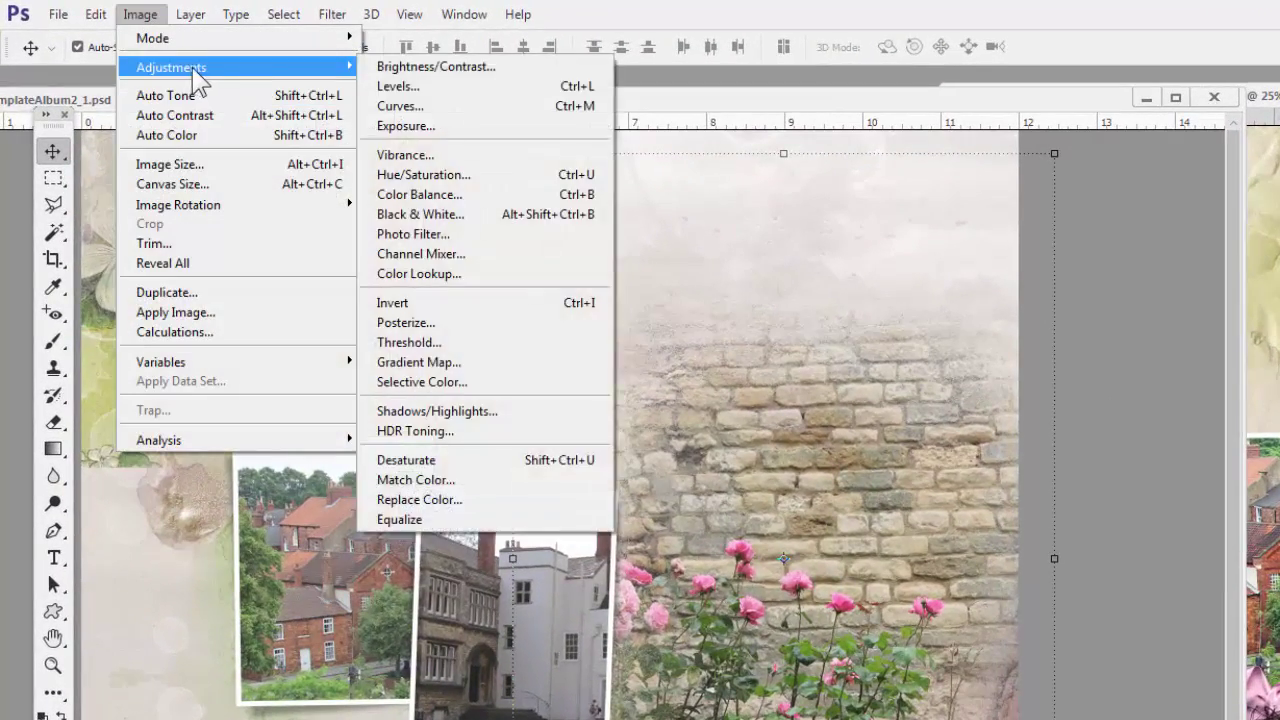
{"action": "left_click", "coordinate": [395, 86]}
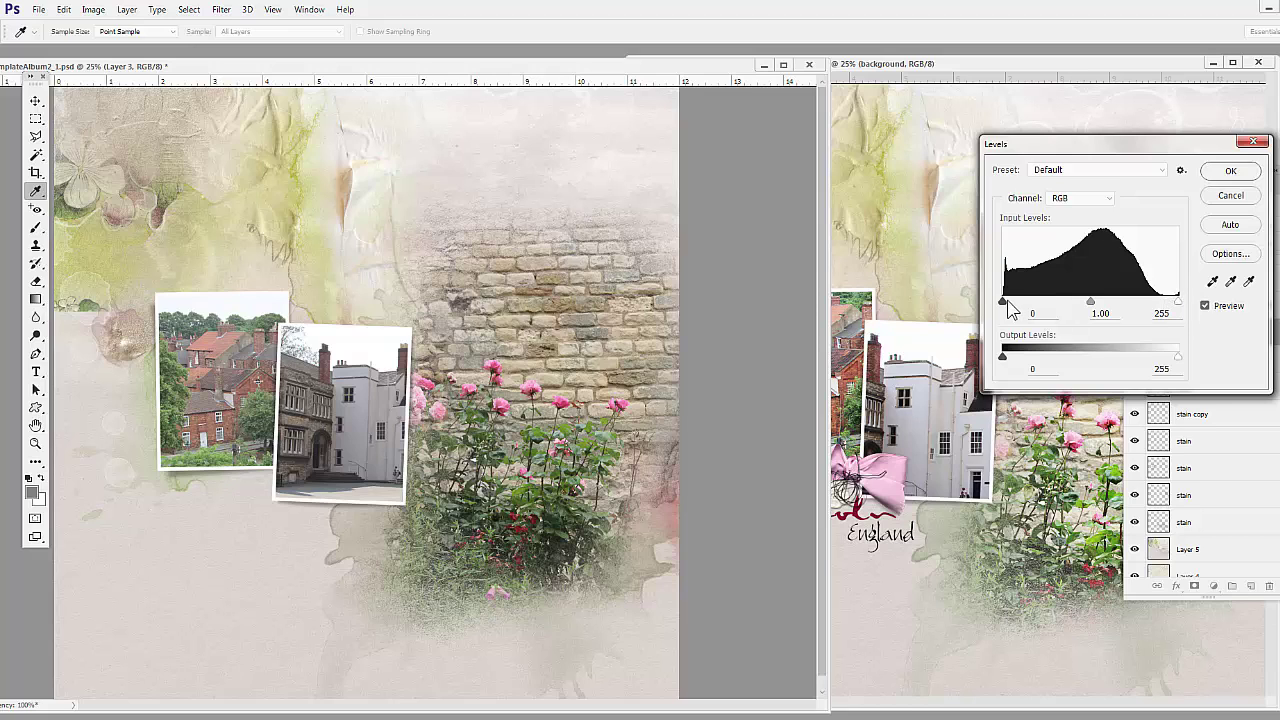
{"action": "mouse_move", "coordinate": [1005, 305]}
{"action": "left_mouse_down"}
{"action": "mouse_move", "coordinate": [1022, 308]}
{"action": "mouse_move", "coordinate": [1010, 312]}
{"action": "left_mouse_up"}
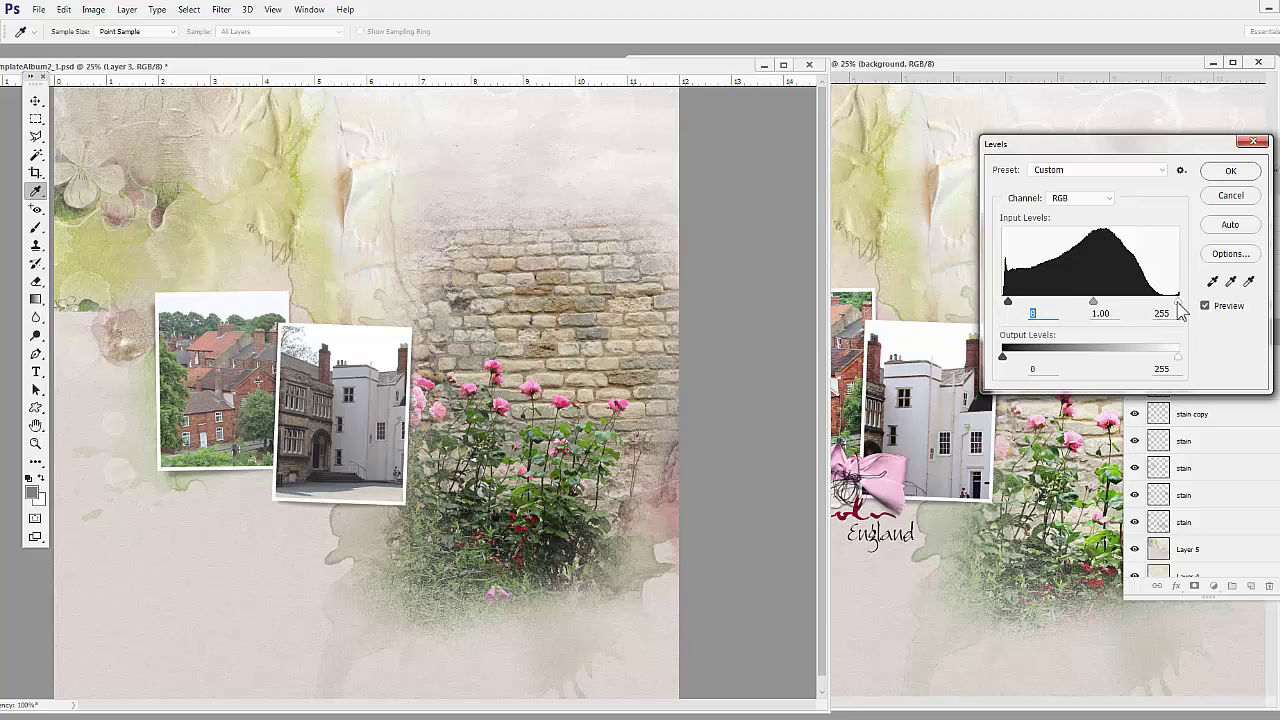
{"action": "left_click_drag", "start_coordinate": [1177, 303], "coordinate": [1156, 314]}
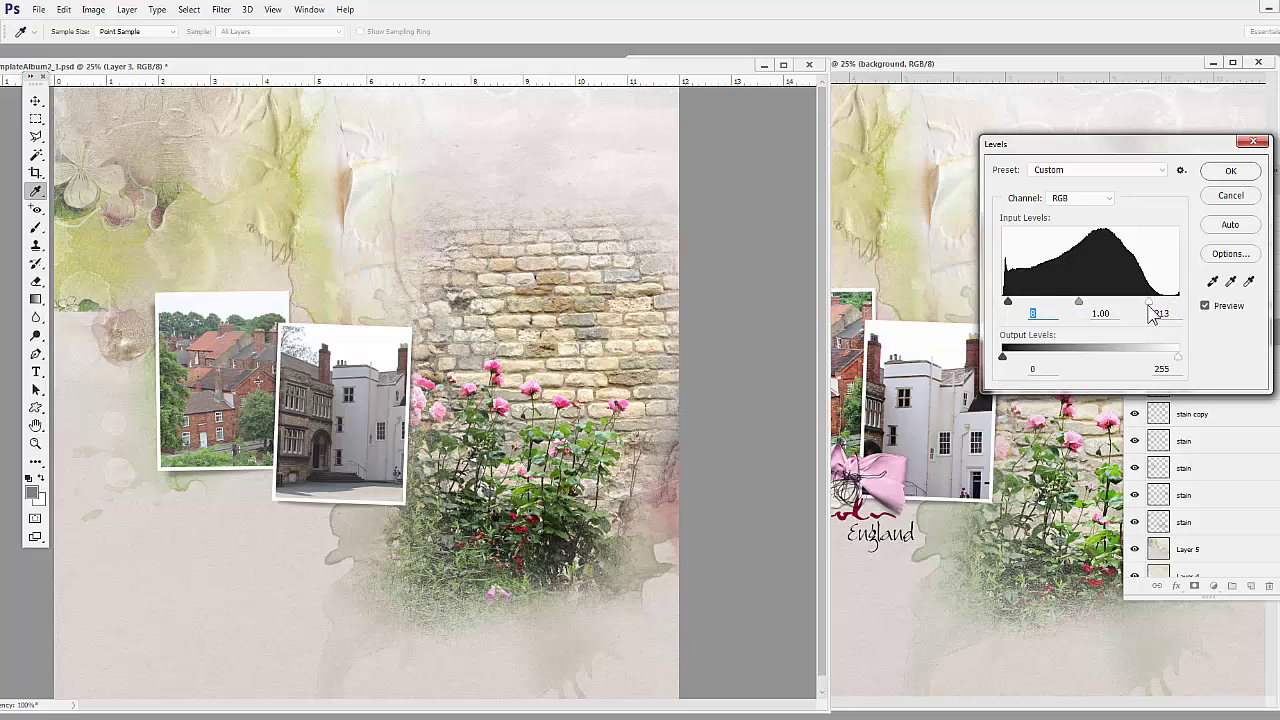
{"action": "left_click_drag", "start_coordinate": [1080, 303], "coordinate": [1011, 303]}
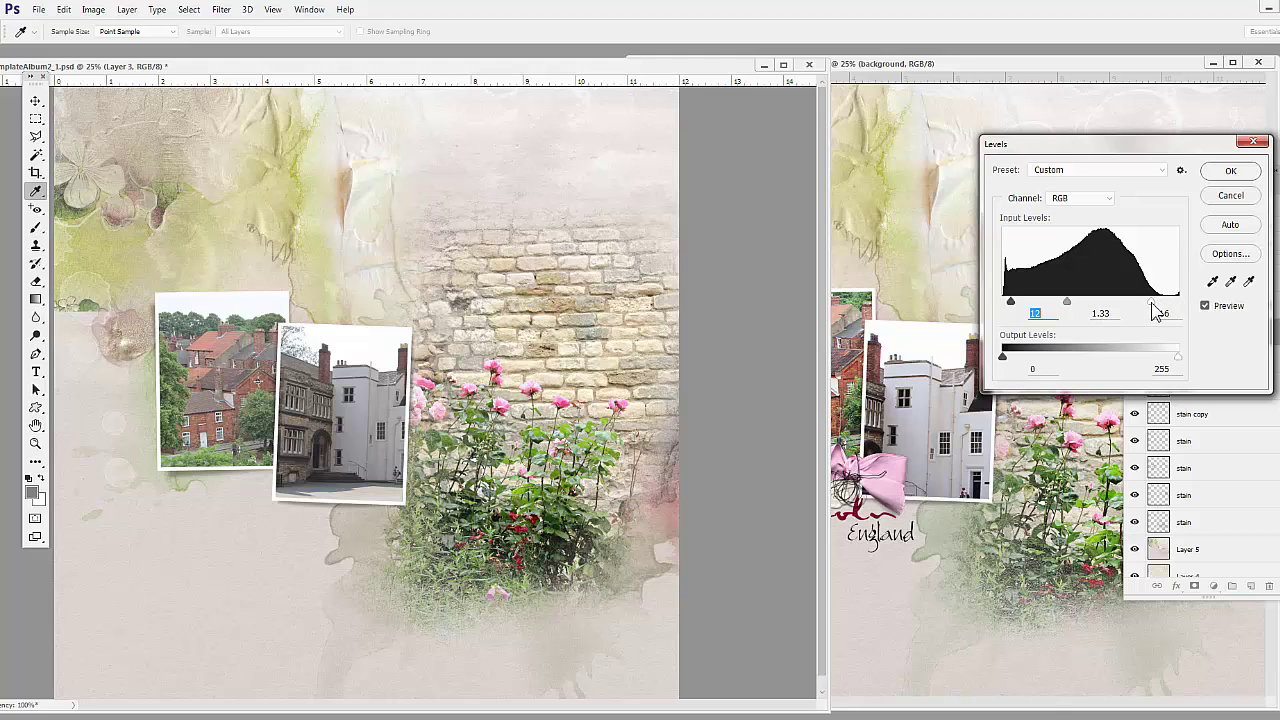
{"action": "left_click_drag", "start_coordinate": [1068, 303], "coordinate": [1062, 303]}
{"action": "left_click", "coordinate": [1062, 303]}
{"action": "left_click", "coordinate": [1226, 176]}
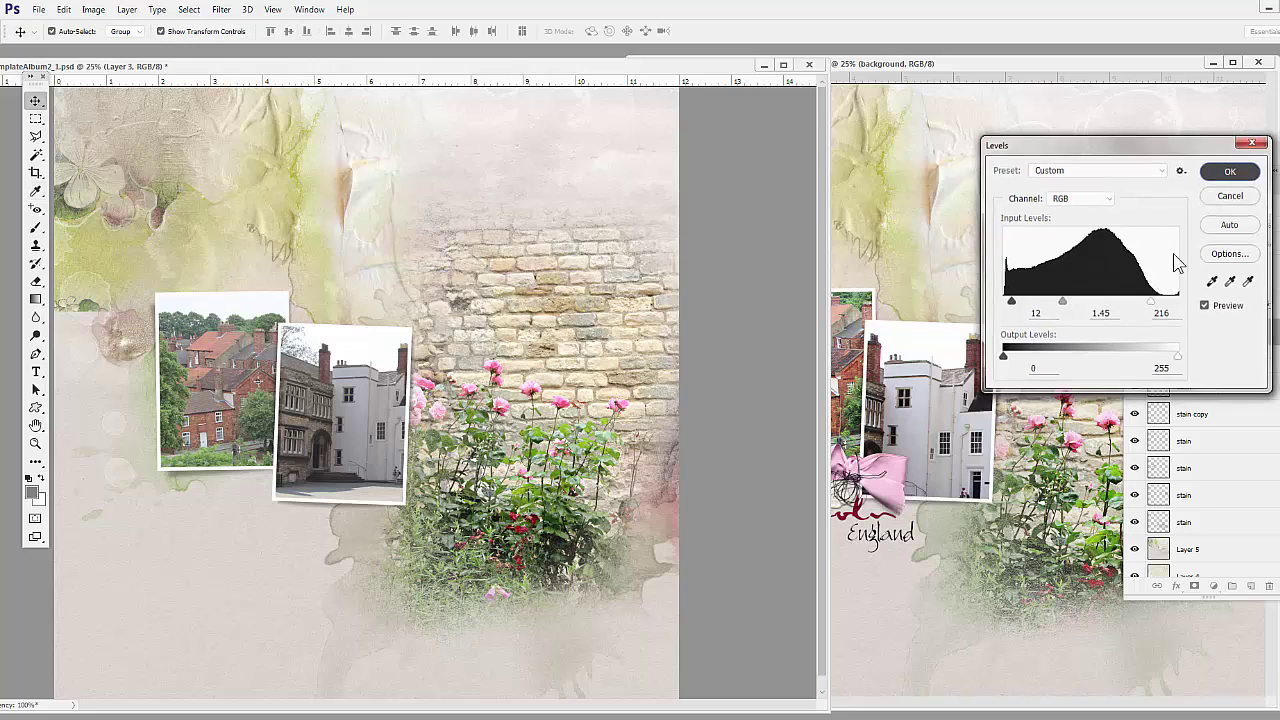
{"action": "key", "text": "v"}
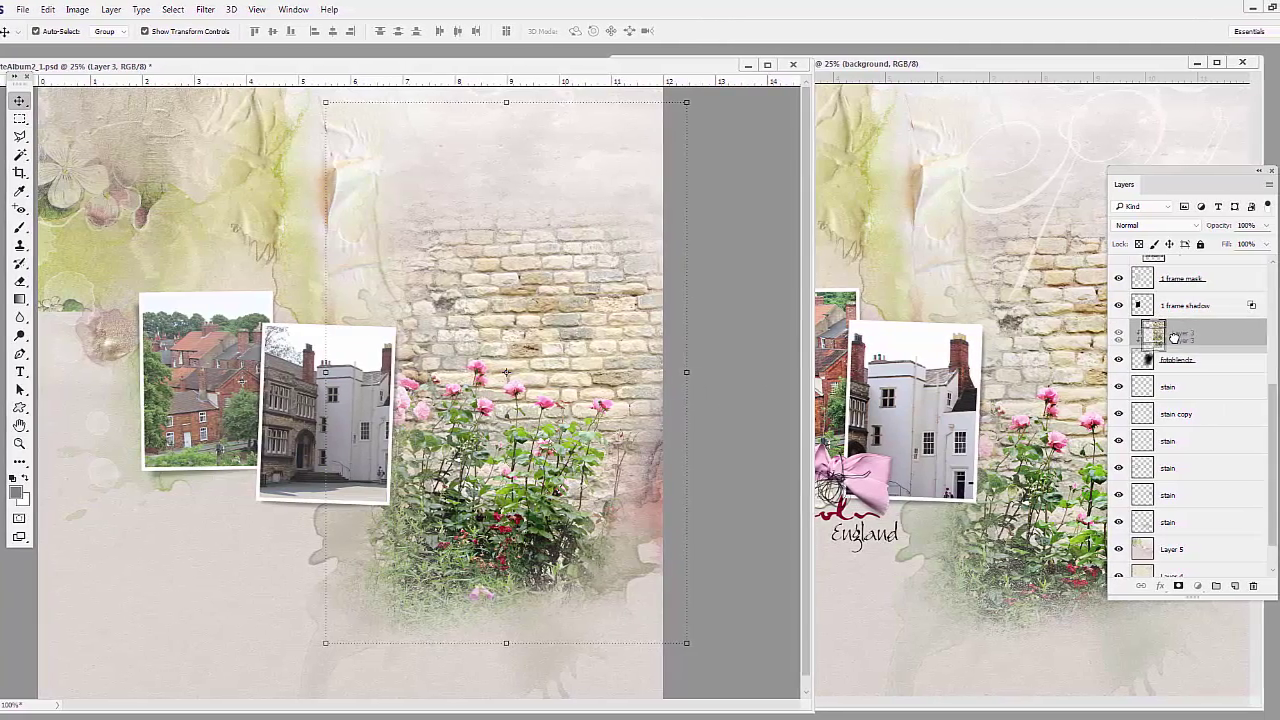
Duplicate the wall and roses photo layer, and set the copy to Soft Light blending at 71% opacity.
{"action": "left_click_drag", "start_coordinate": [1175, 333], "coordinate": [1226, 587]}
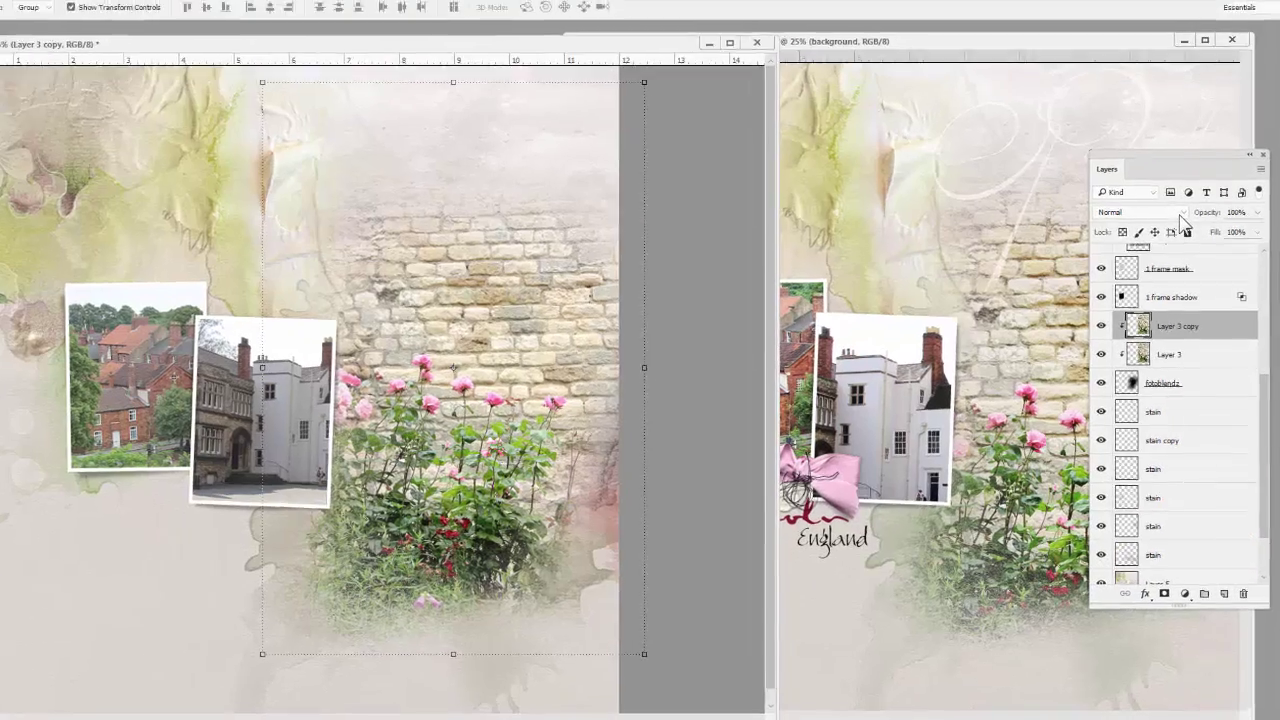
{"action": "left_click", "coordinate": [1143, 225]}
{"action": "left_click", "coordinate": [1088, 343]}
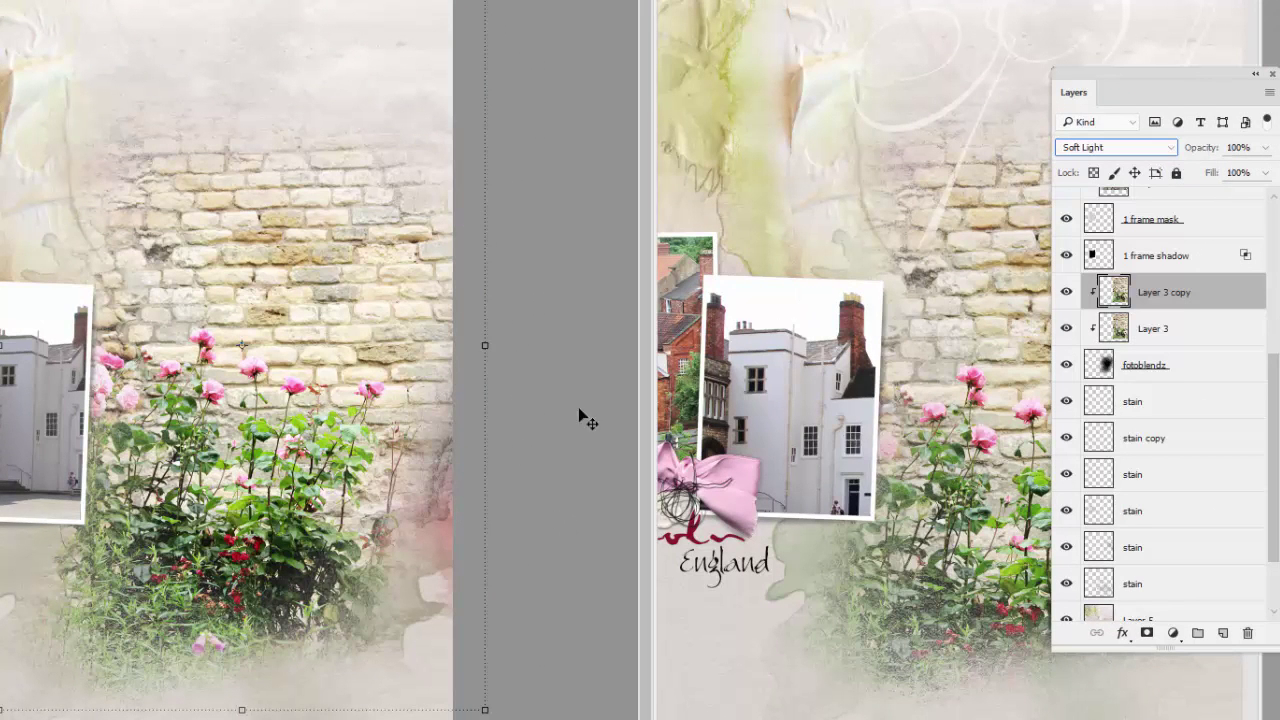
{"action": "left_click", "coordinate": [1265, 147]}
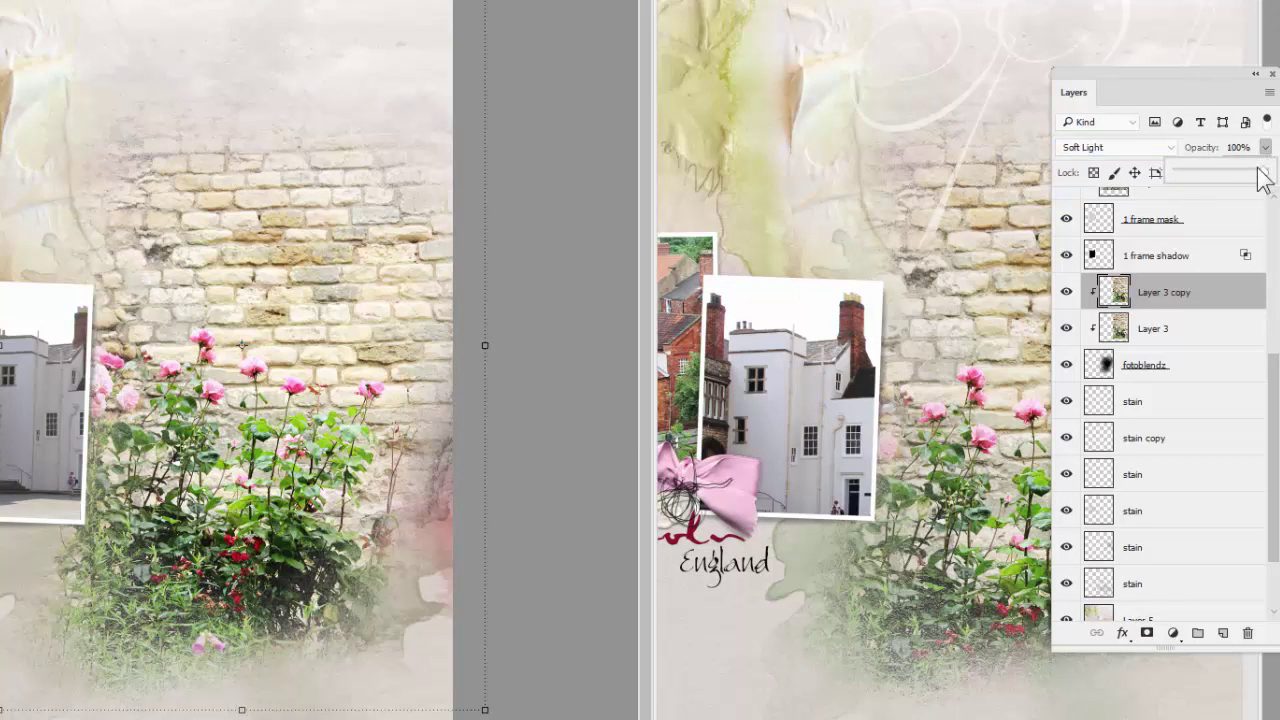
{"action": "left_click_drag", "start_coordinate": [1262, 177], "coordinate": [1244, 189]}
Set the RGB input levels of the red-roofed town photo (Layer 1) to 37, 1.00 and 215.
{"action": "scroll", "coordinate": [1272, 393], "scroll_direction": "up", "scroll_amount": 3}
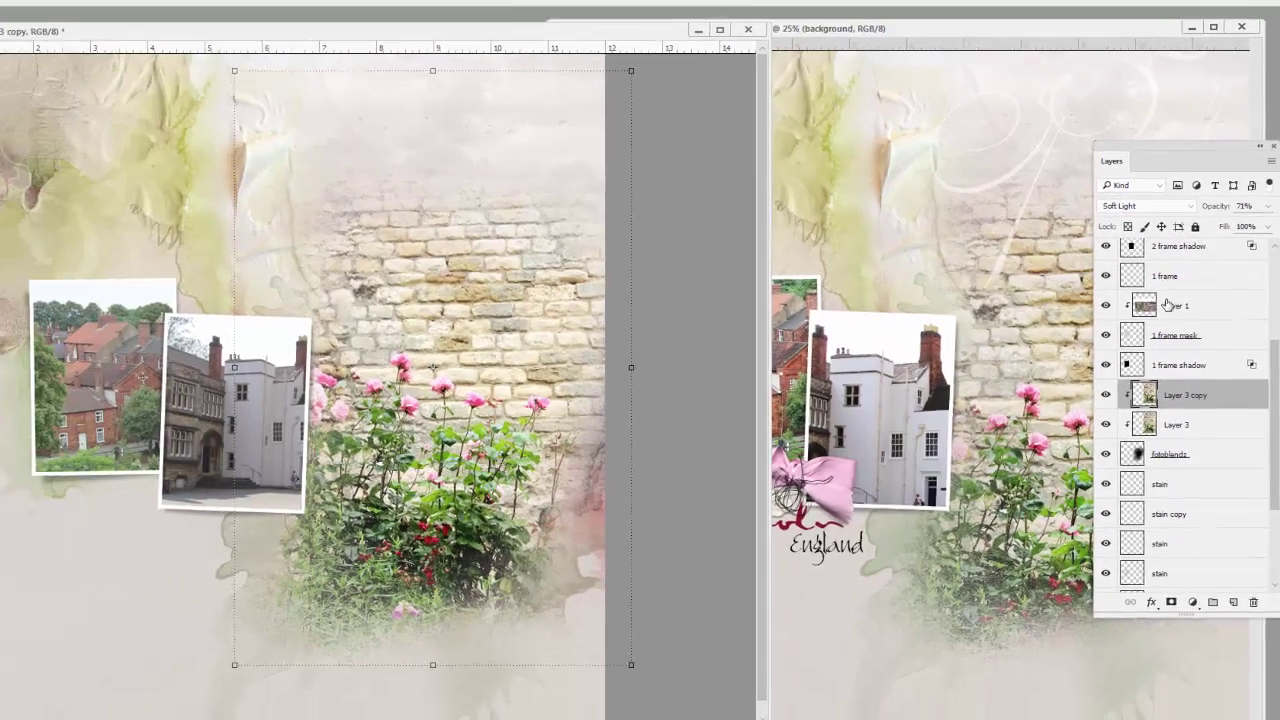
{"action": "left_click", "coordinate": [1145, 240]}
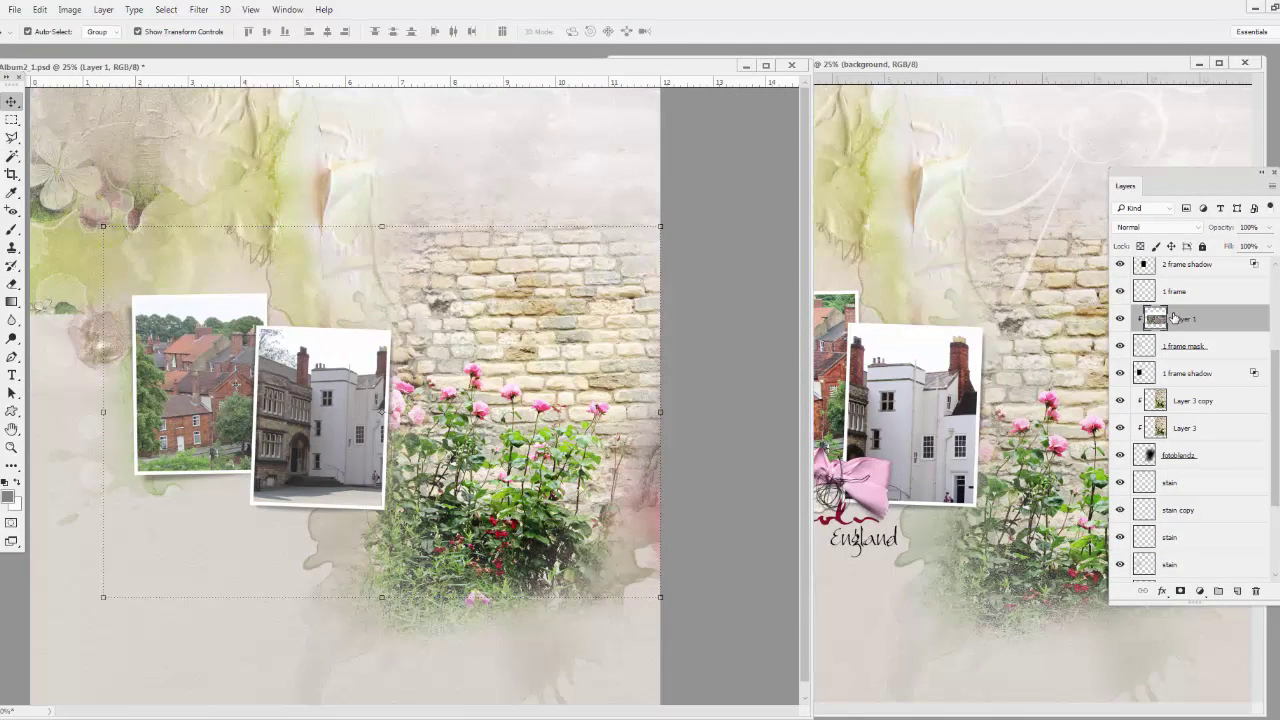
{"action": "left_click", "coordinate": [72, 10]}
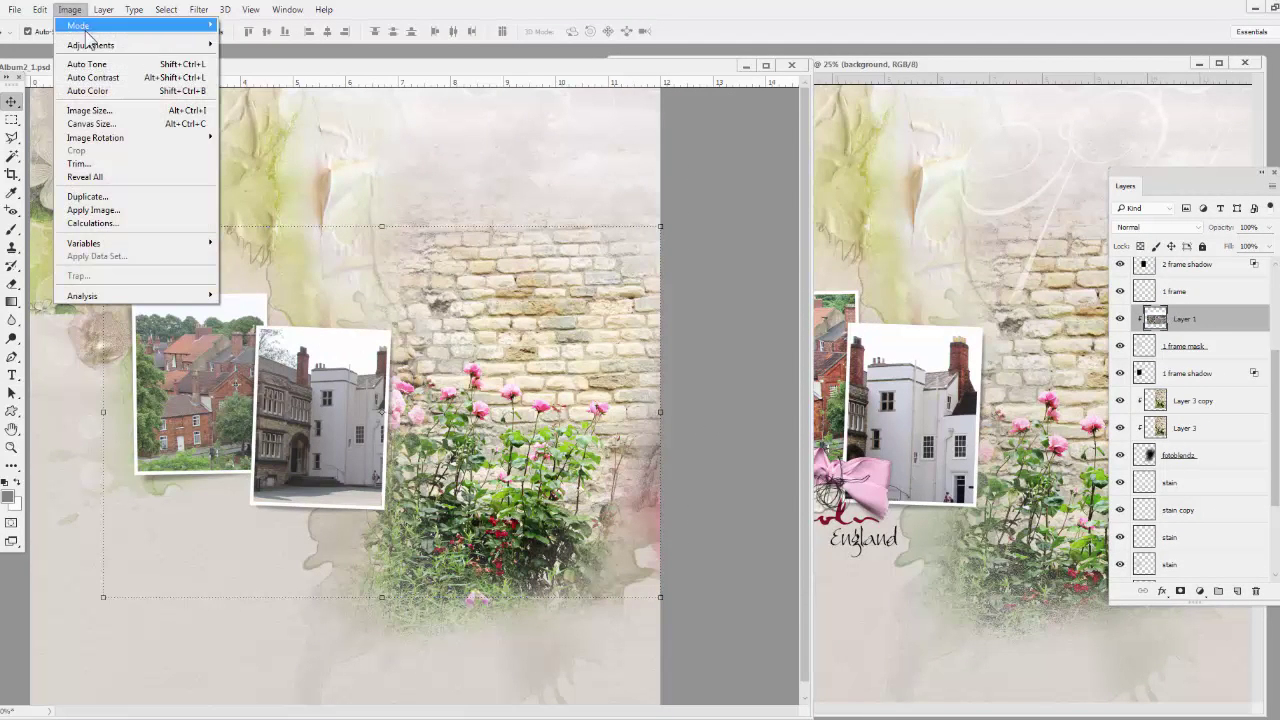
{"action": "mouse_move", "coordinate": [92, 46]}
{"action": "left_click", "coordinate": [240, 60]}
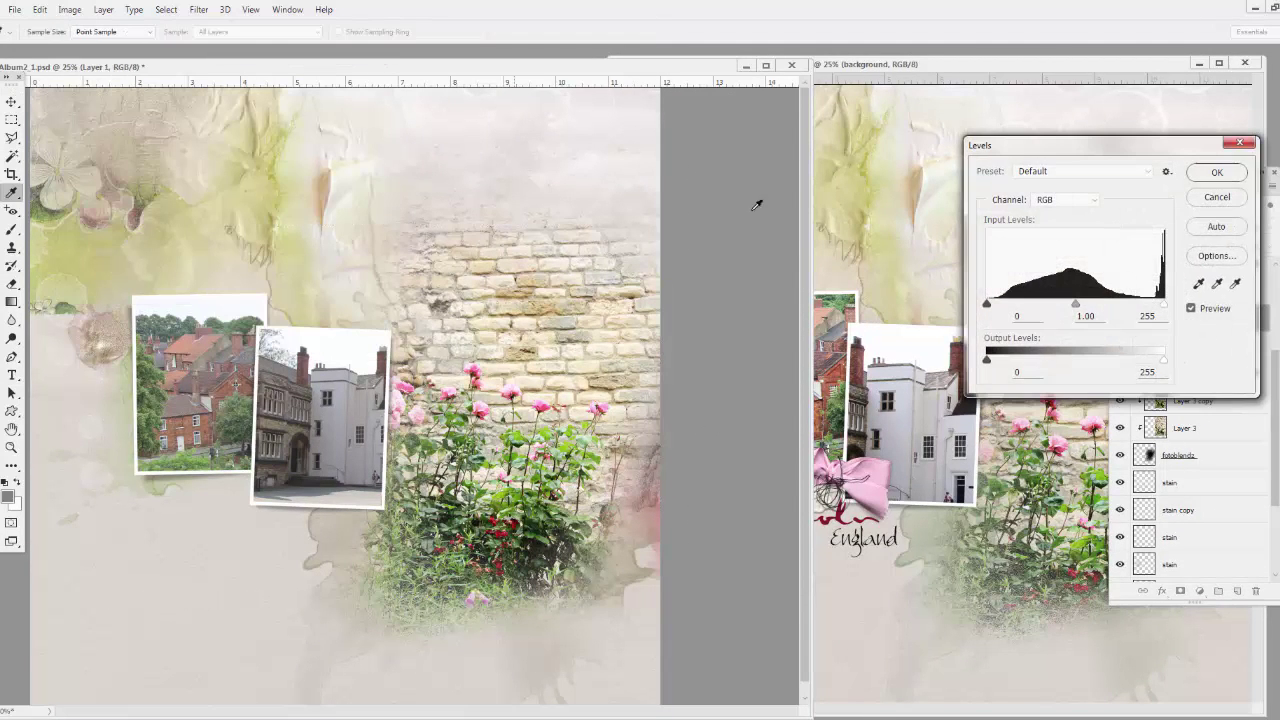
{"action": "left_click_drag", "start_coordinate": [1163, 304], "coordinate": [1141, 304]}
{"action": "left_click_drag", "start_coordinate": [987, 304], "coordinate": [1012, 306]}
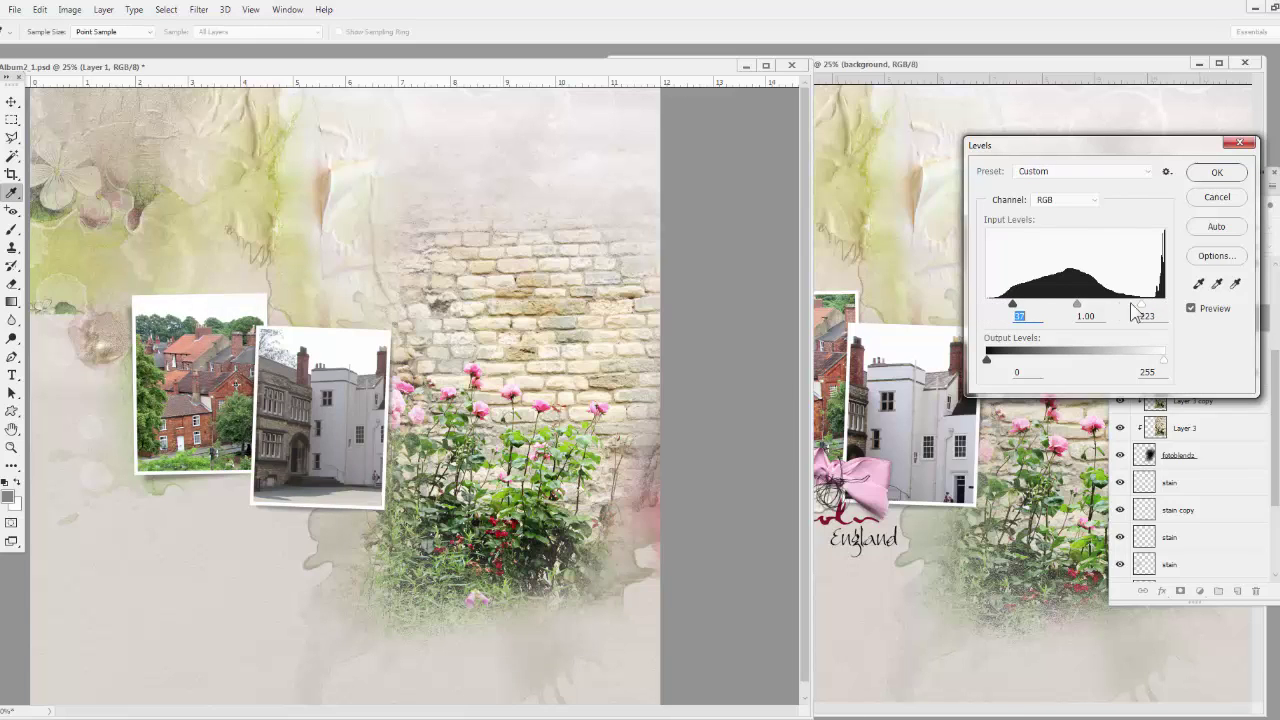
{"action": "left_click_drag", "start_coordinate": [1140, 306], "coordinate": [1138, 308]}
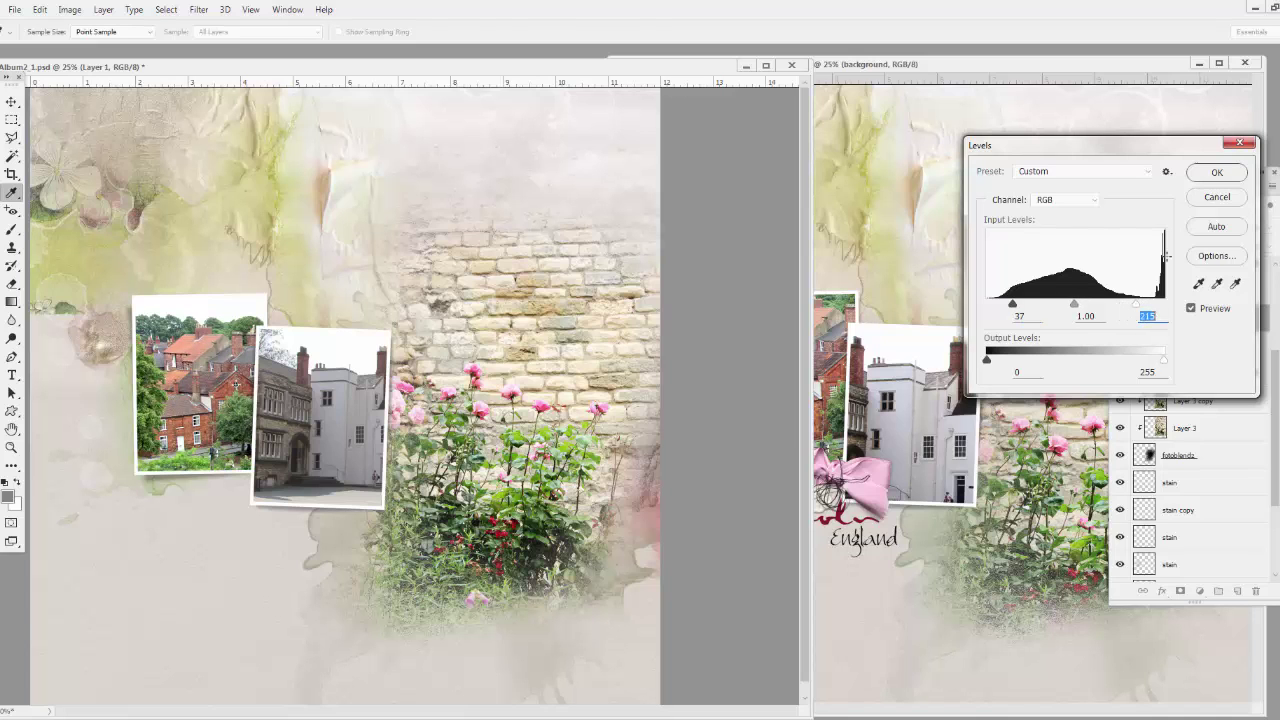
{"action": "left_click", "coordinate": [1236, 175]}
{"action": "key", "text": "v"}
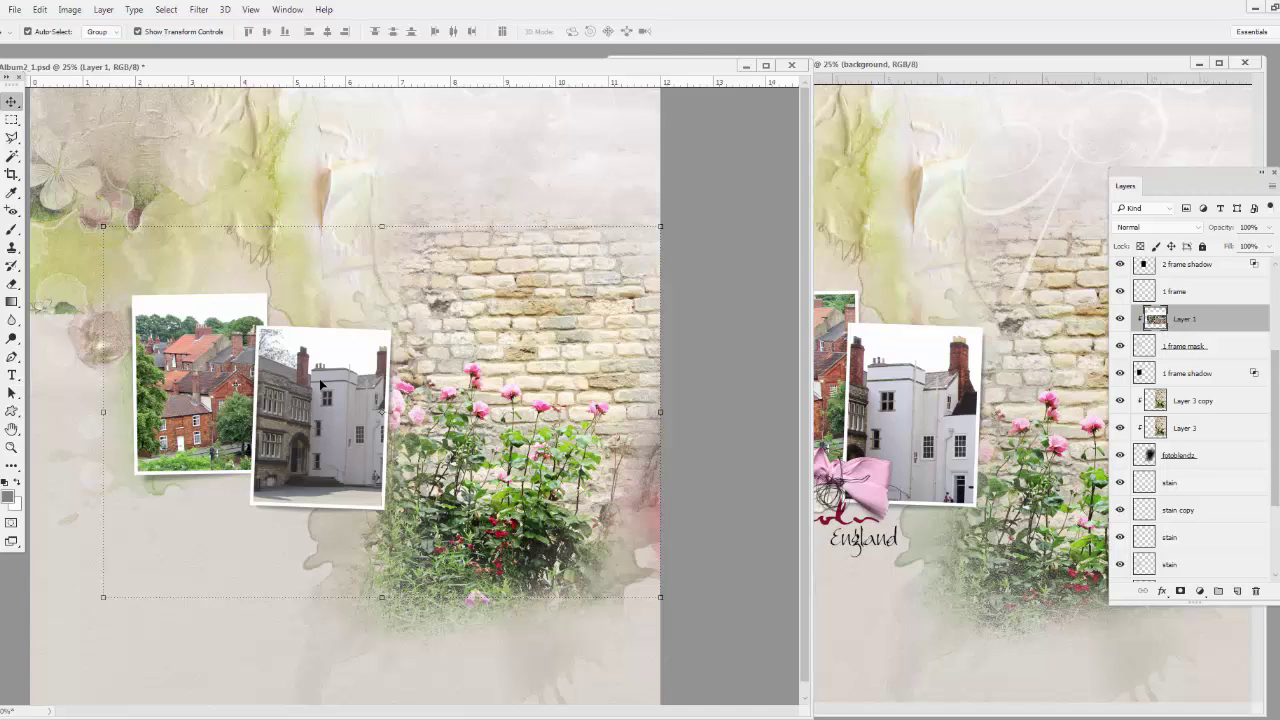
Duplicate the red-roofed town photo layer, set the copy to Soft Light blending and lower its fill slightly.
{"action": "left_click_drag", "start_coordinate": [1156, 318], "coordinate": [1237, 590]}
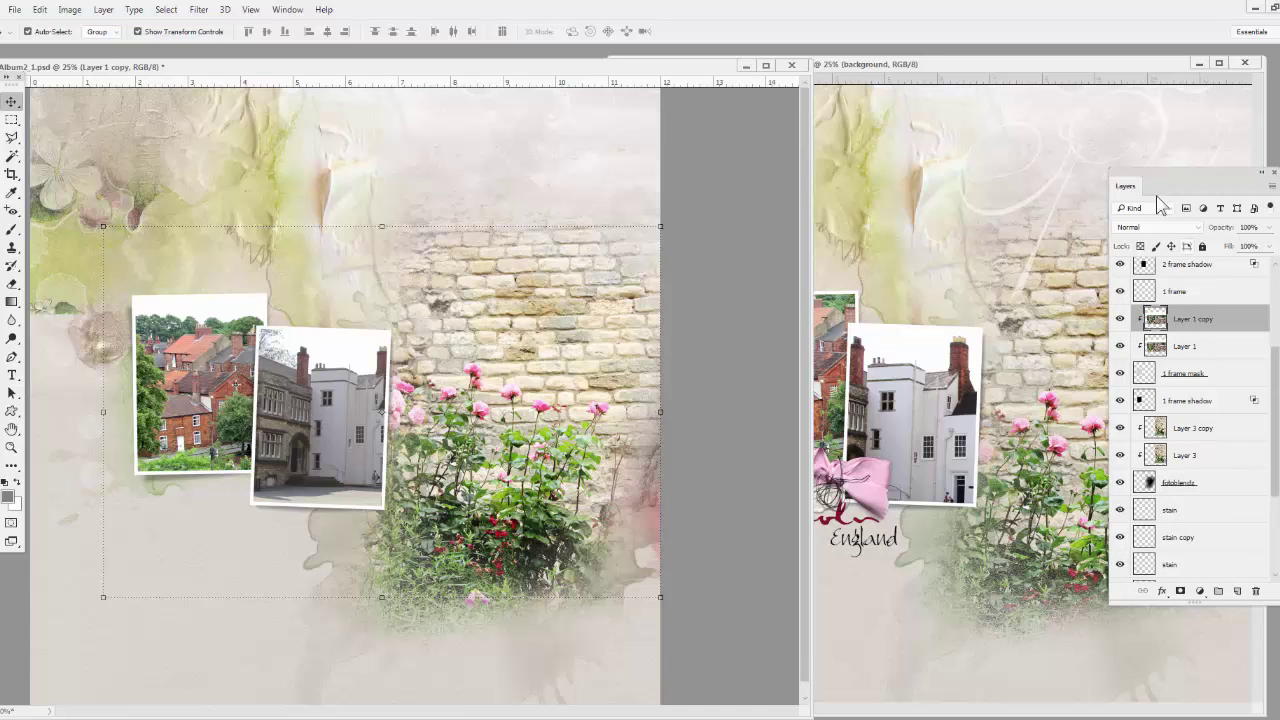
{"action": "left_click", "coordinate": [1165, 208]}
{"action": "left_click", "coordinate": [1200, 234]}
{"action": "left_click", "coordinate": [1198, 227]}
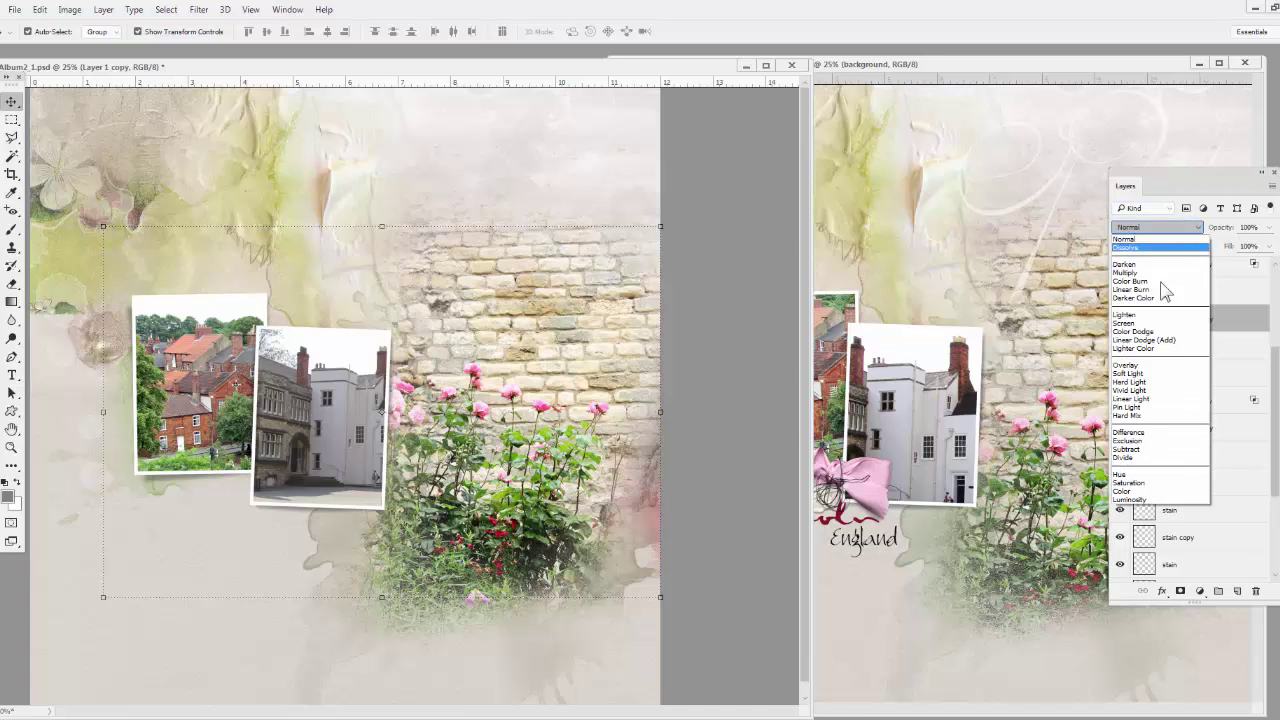
{"action": "left_click", "coordinate": [1130, 374]}
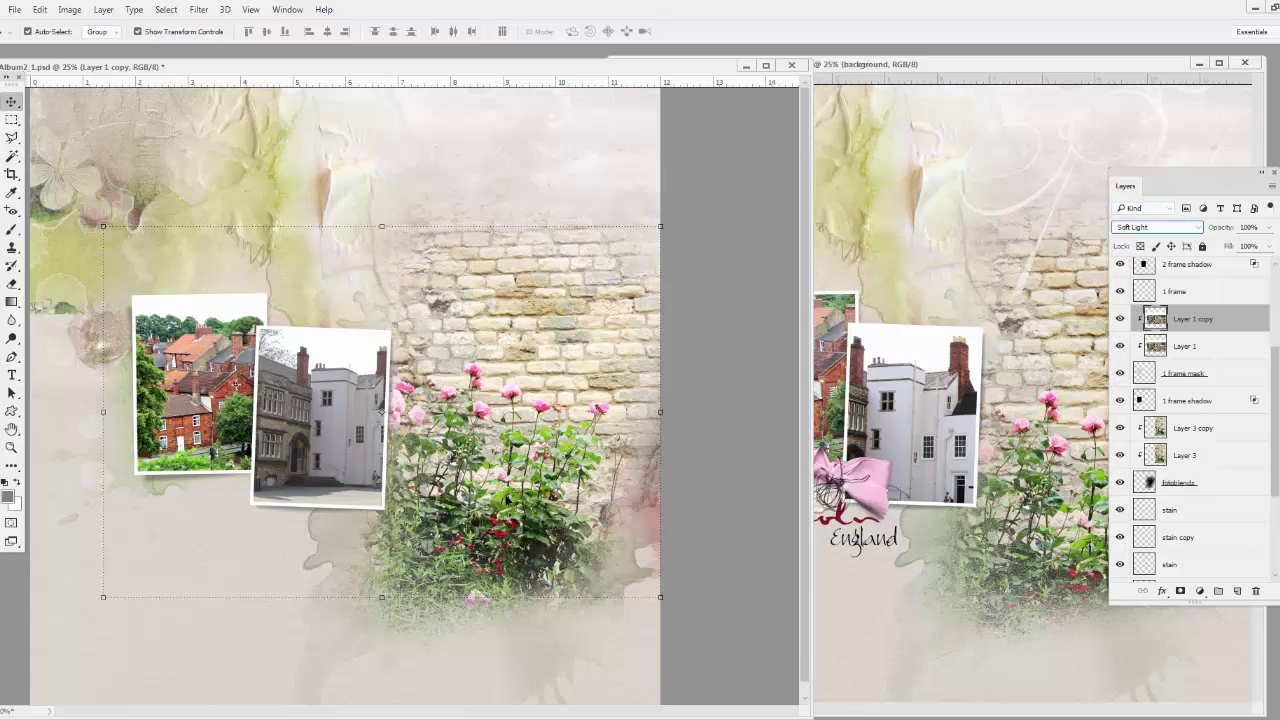
{"action": "left_click", "coordinate": [1270, 246]}
{"action": "left_click_drag", "start_coordinate": [1268, 265], "coordinate": [1245, 265]}
Apply a Curves S-curve to the white building photo (Layer 2), with RGB points at input 150, output 193 and input 66, output 54.
{"action": "left_click", "coordinate": [347, 390]}
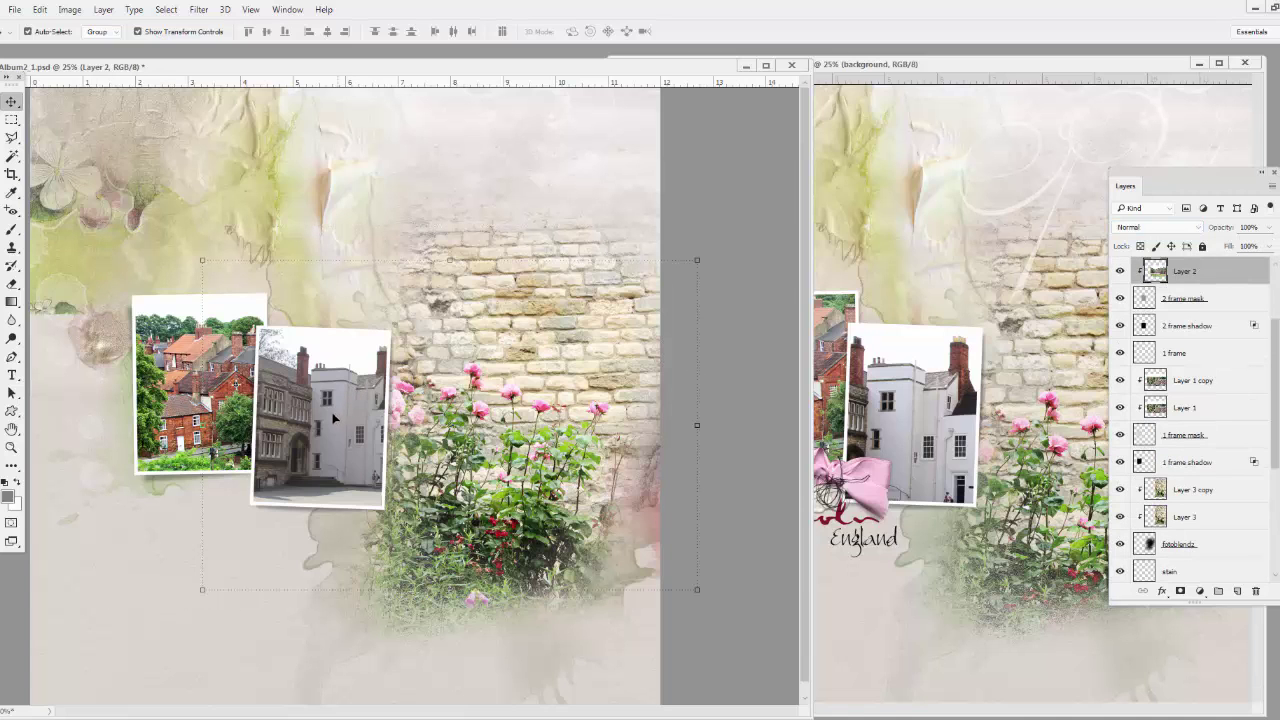
{"action": "left_click", "coordinate": [70, 9]}
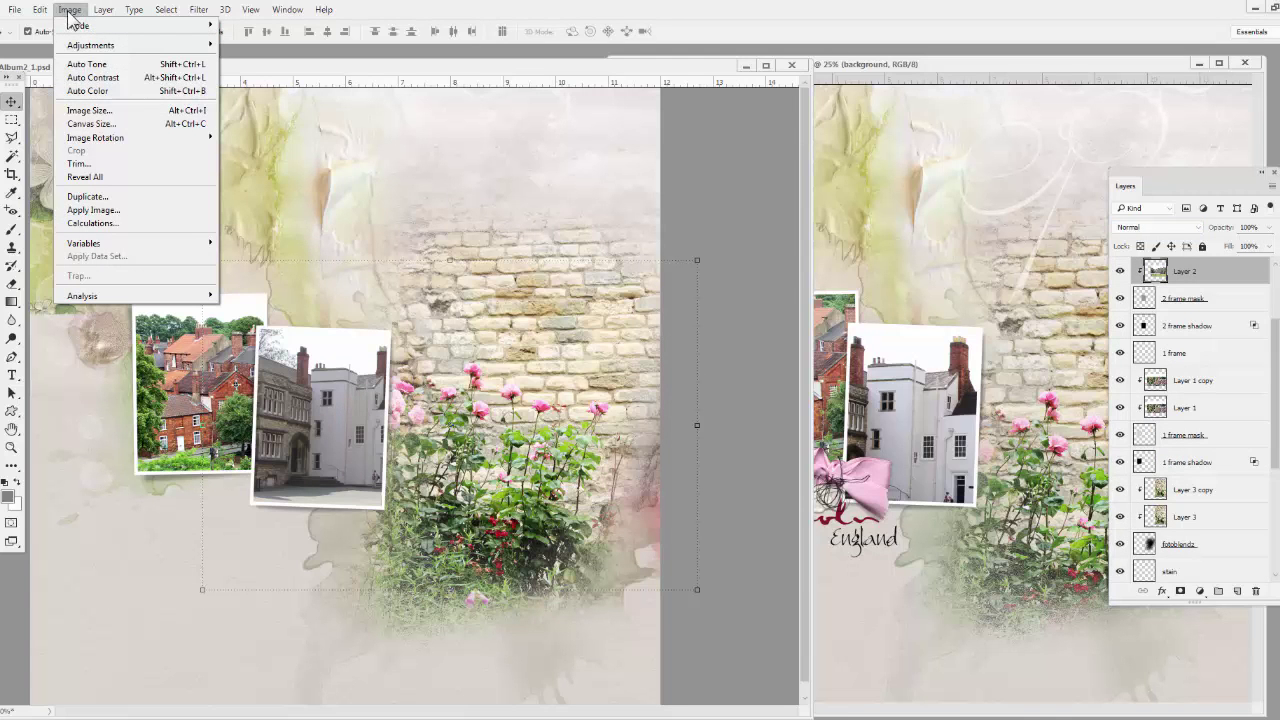
{"action": "mouse_move", "coordinate": [100, 46]}
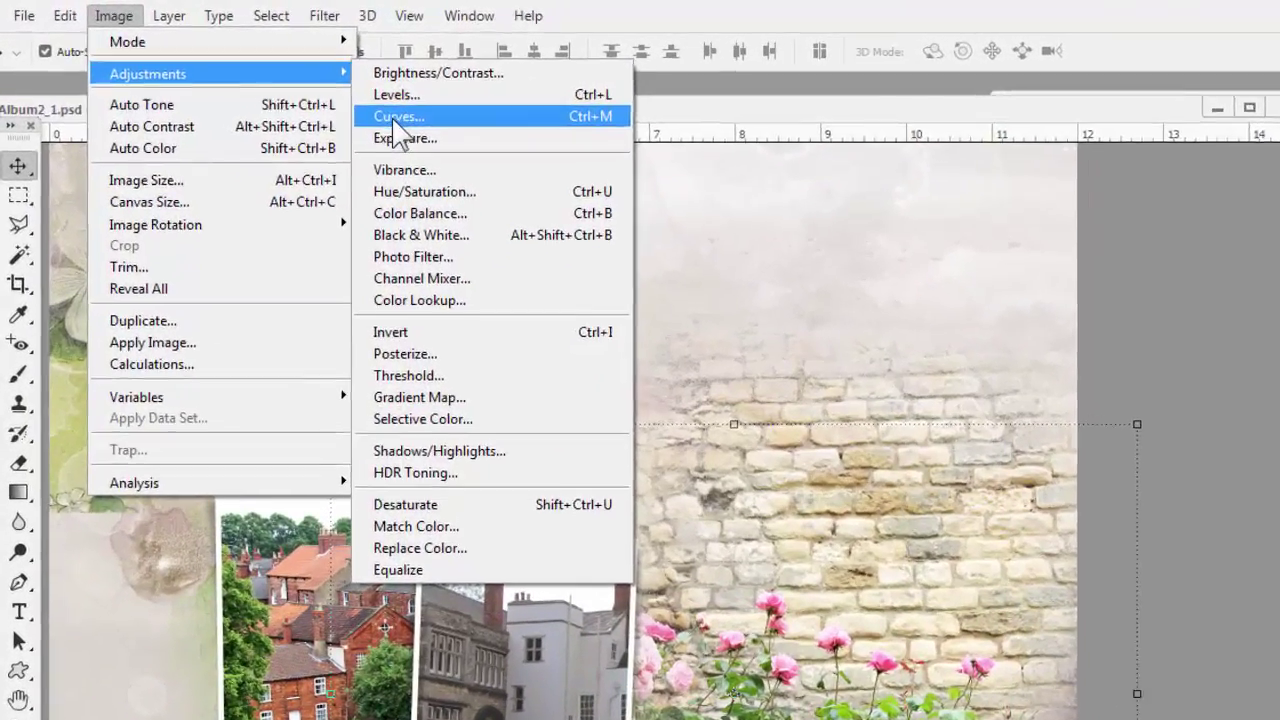
{"action": "left_click", "coordinate": [243, 72]}
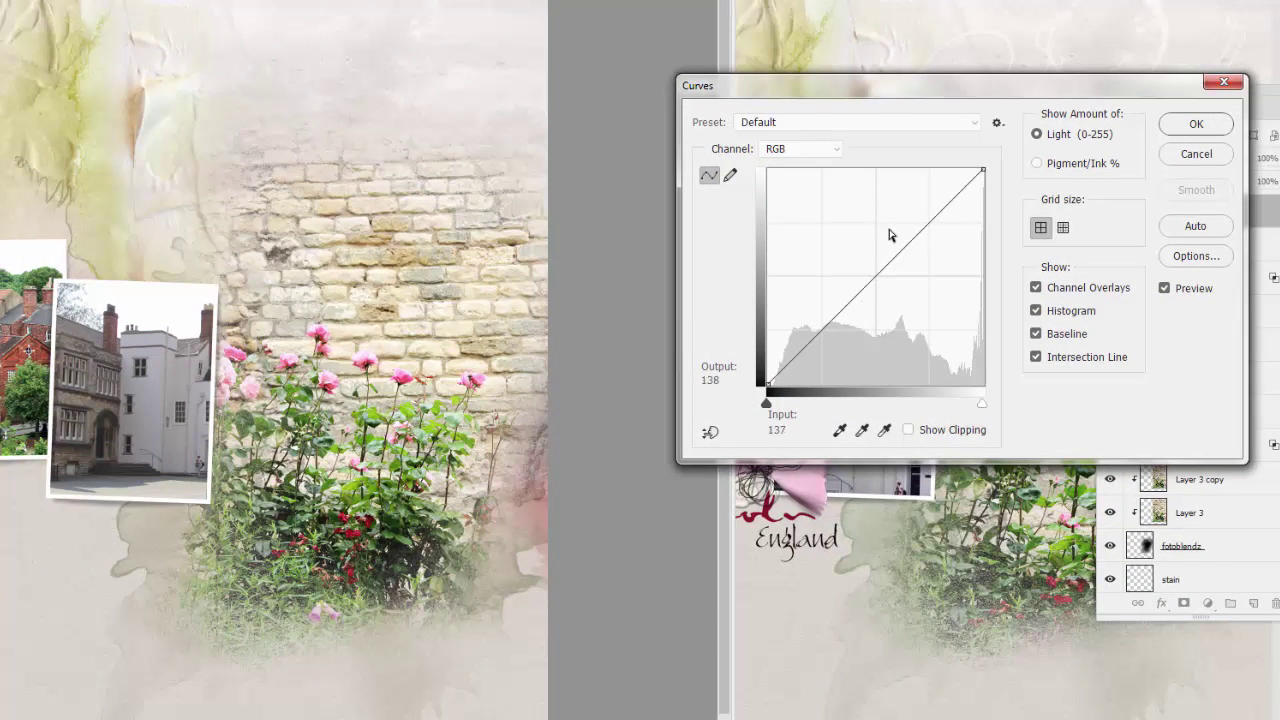
{"action": "left_click_drag", "start_coordinate": [905, 245], "coordinate": [897, 221]}
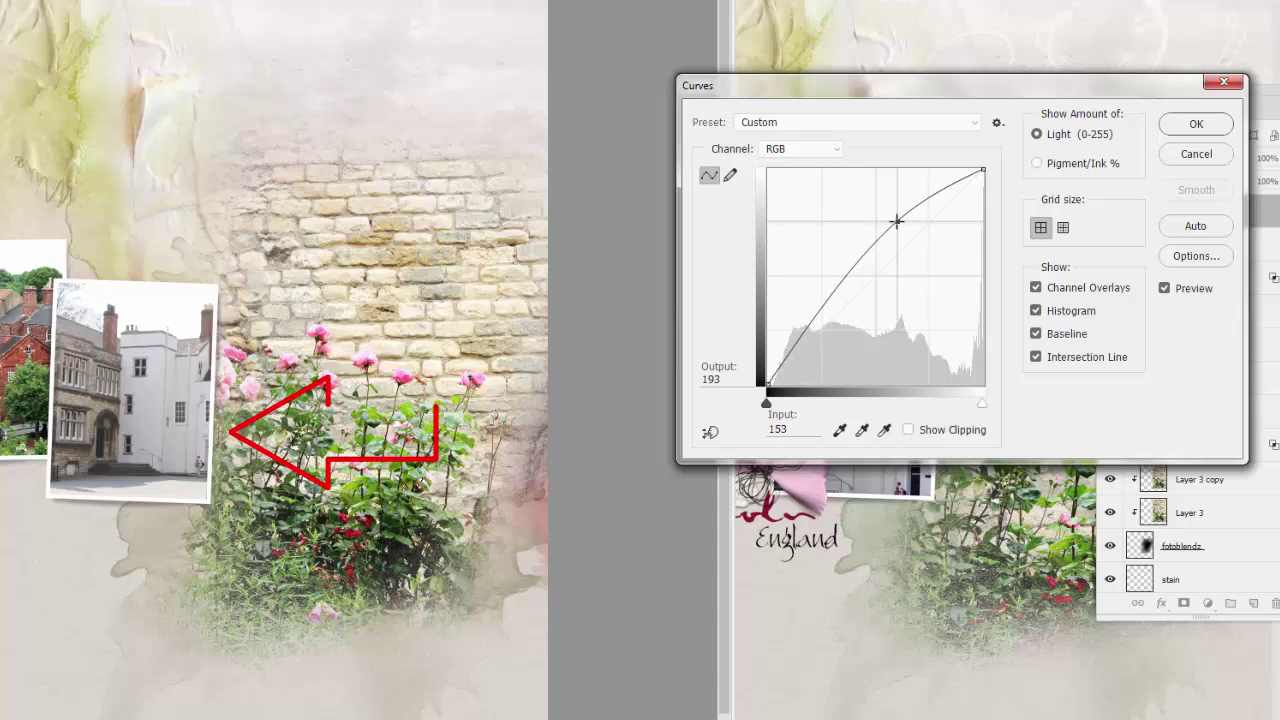
{"action": "left_click_drag", "start_coordinate": [818, 318], "coordinate": [823, 338]}
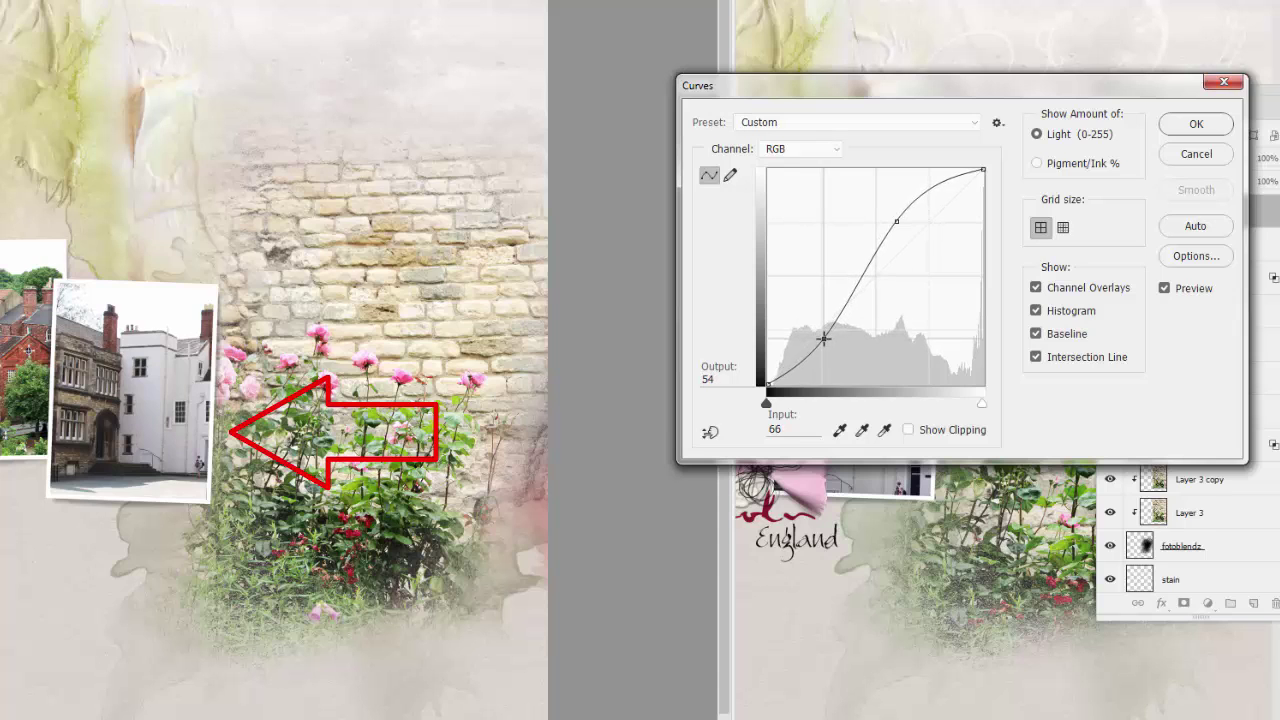
{"action": "left_click", "coordinate": [895, 219]}
{"action": "left_click_drag", "start_coordinate": [895, 219], "coordinate": [893, 219]}
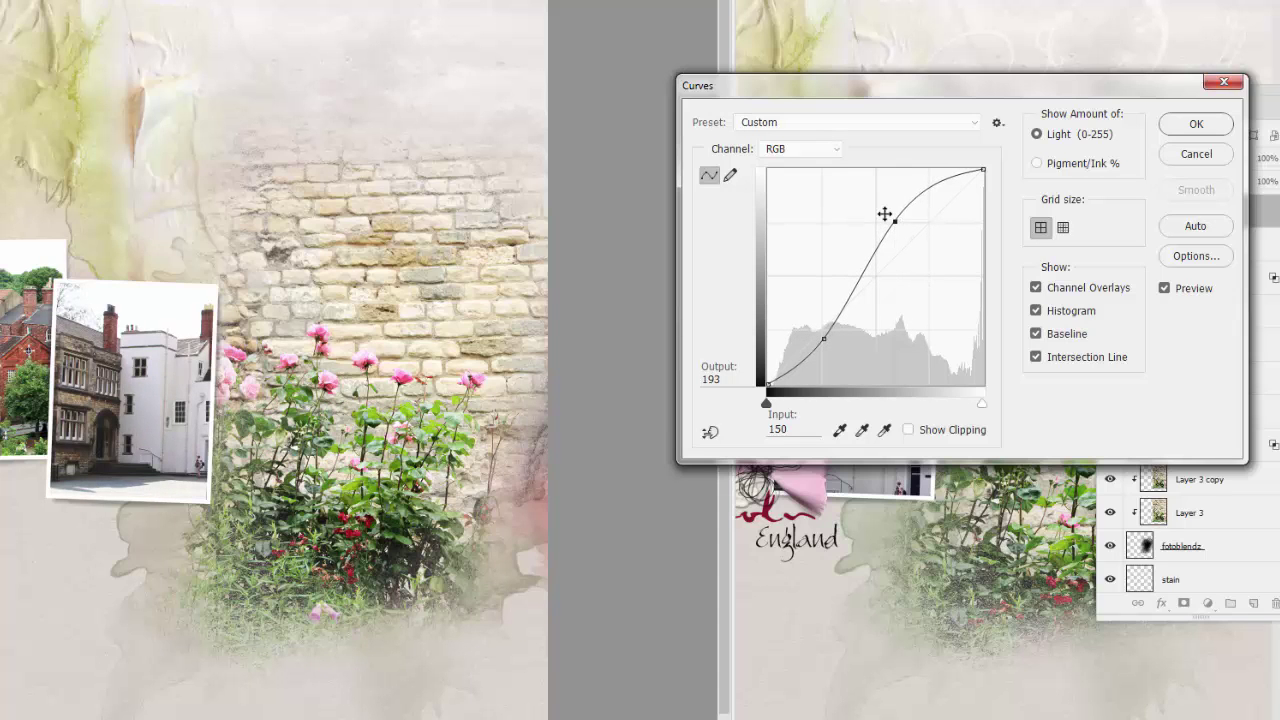
{"action": "left_click", "coordinate": [1196, 124]}
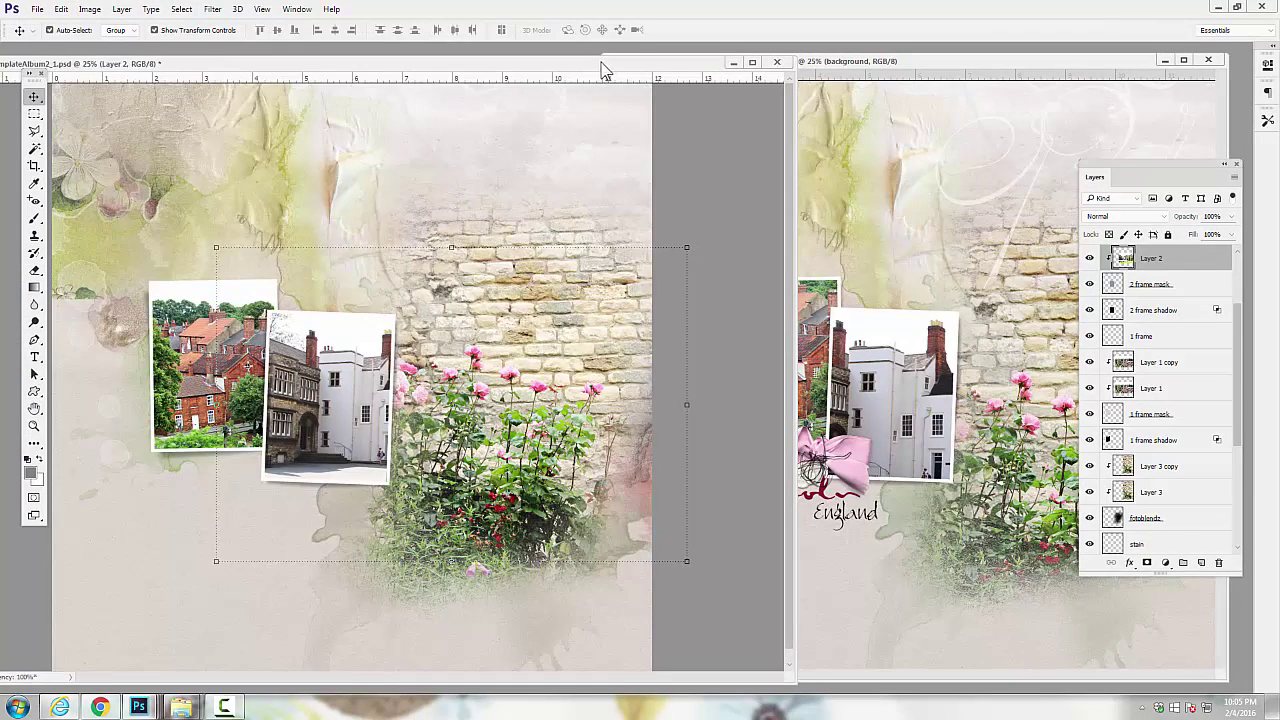
Rearrange the two document windows so that the example page is in full view and show its upper layers.
{"action": "mouse_move", "coordinate": [601, 62]}
{"action": "left_mouse_down"}
{"action": "mouse_move", "coordinate": [585, 102]}
{"action": "mouse_move", "coordinate": [600, 66]}
{"action": "left_mouse_up"}
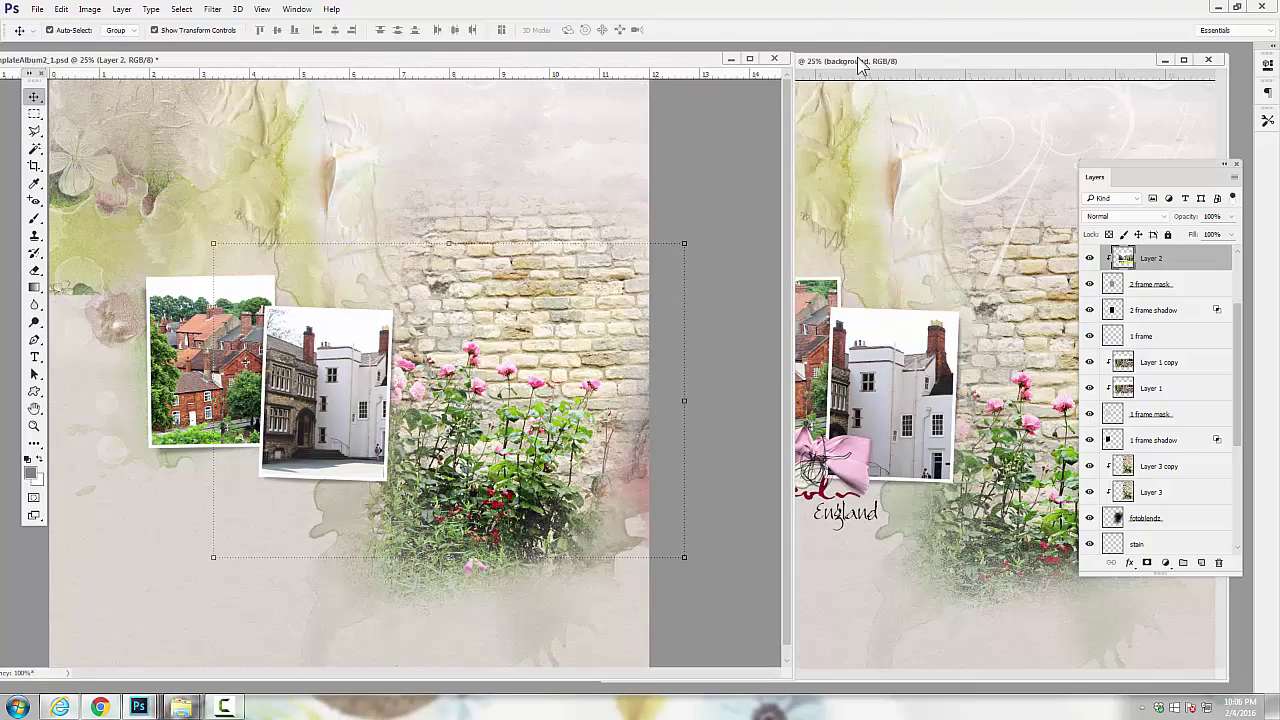
{"action": "left_click_drag", "start_coordinate": [860, 60], "coordinate": [738, 88]}
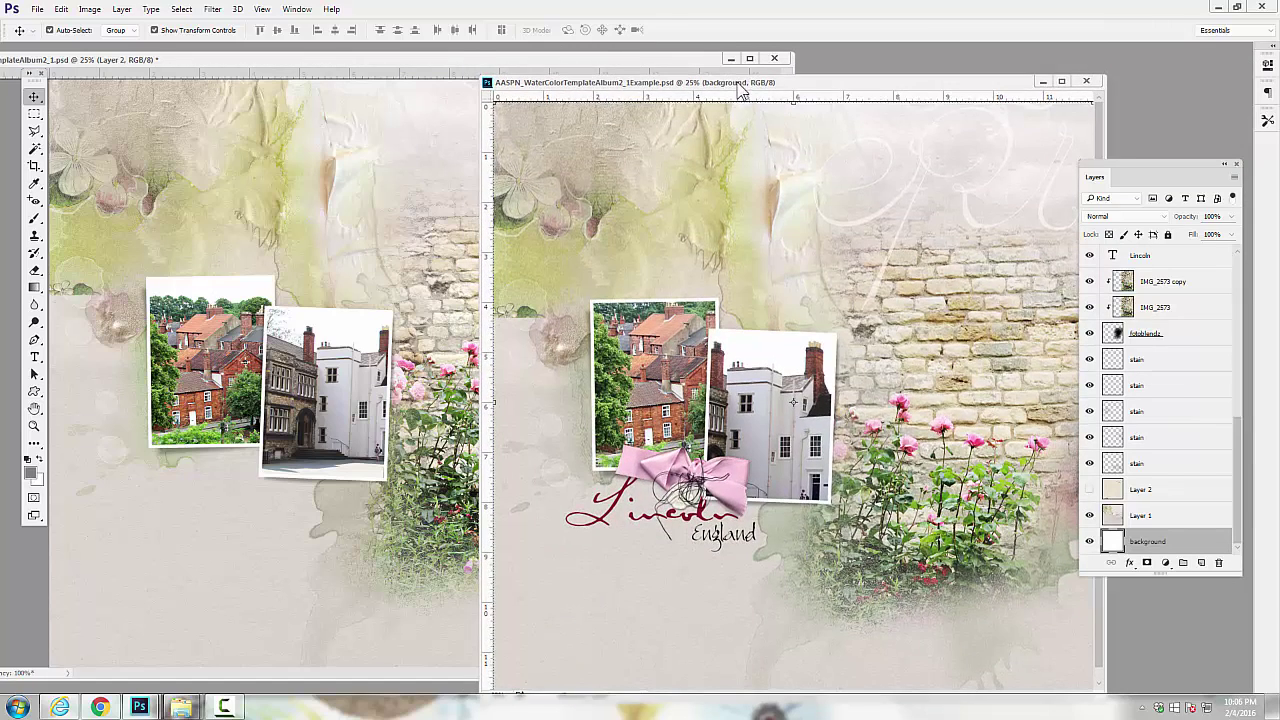
{"action": "scroll", "coordinate": [1210, 360], "scroll_direction": "up", "scroll_amount": 12}
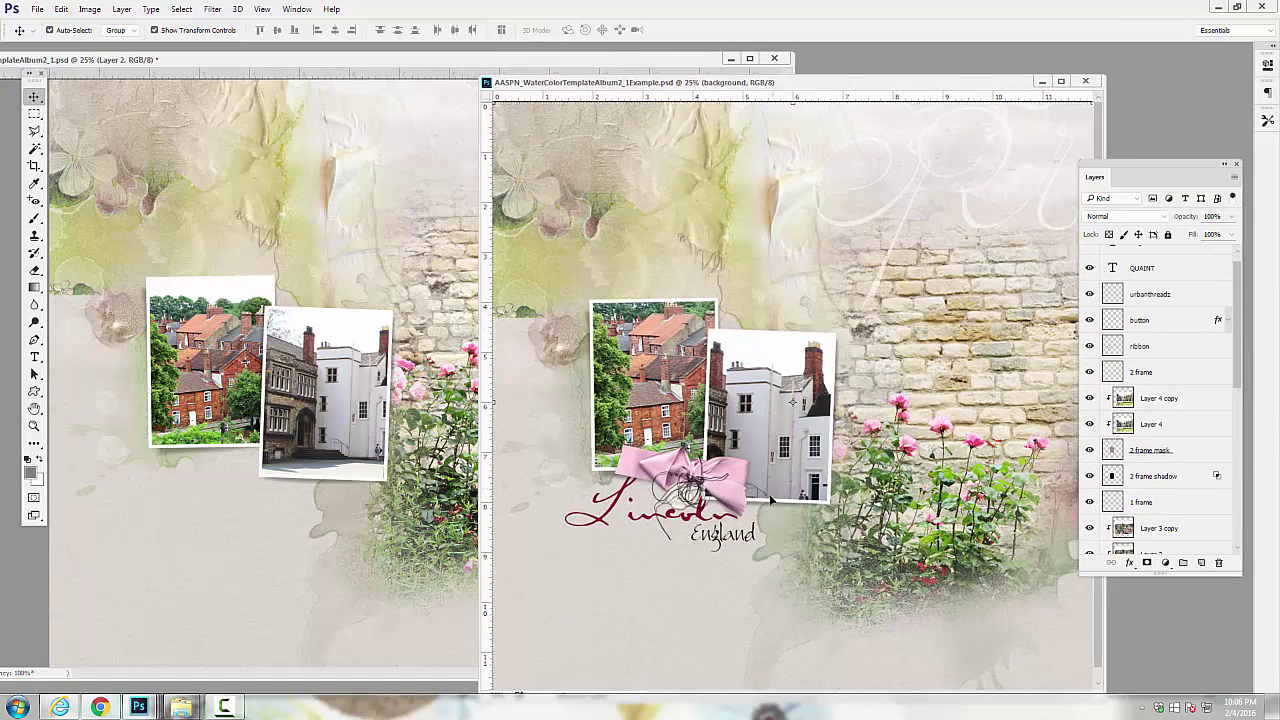
Select the faint QUAINT title in the example document and shift it slightly above the brick wall.
{"action": "left_click", "coordinate": [867, 216]}
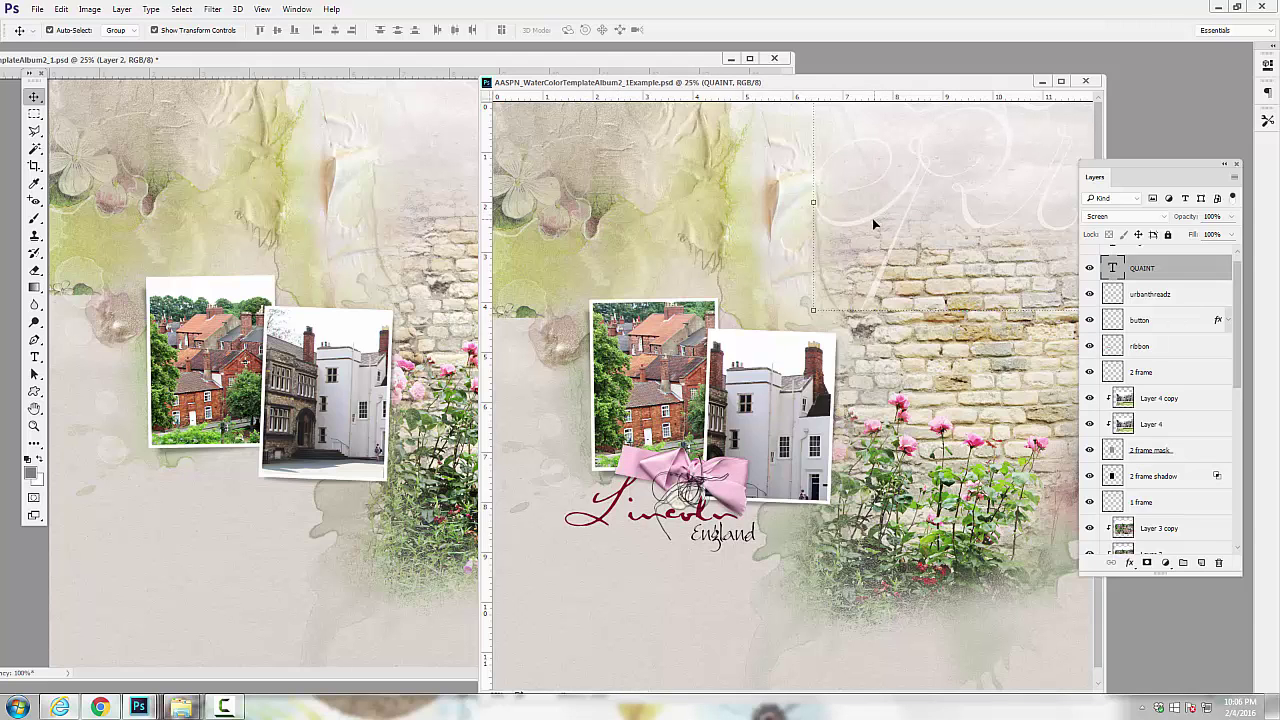
{"action": "left_click_drag", "start_coordinate": [859, 219], "coordinate": [882, 236]}
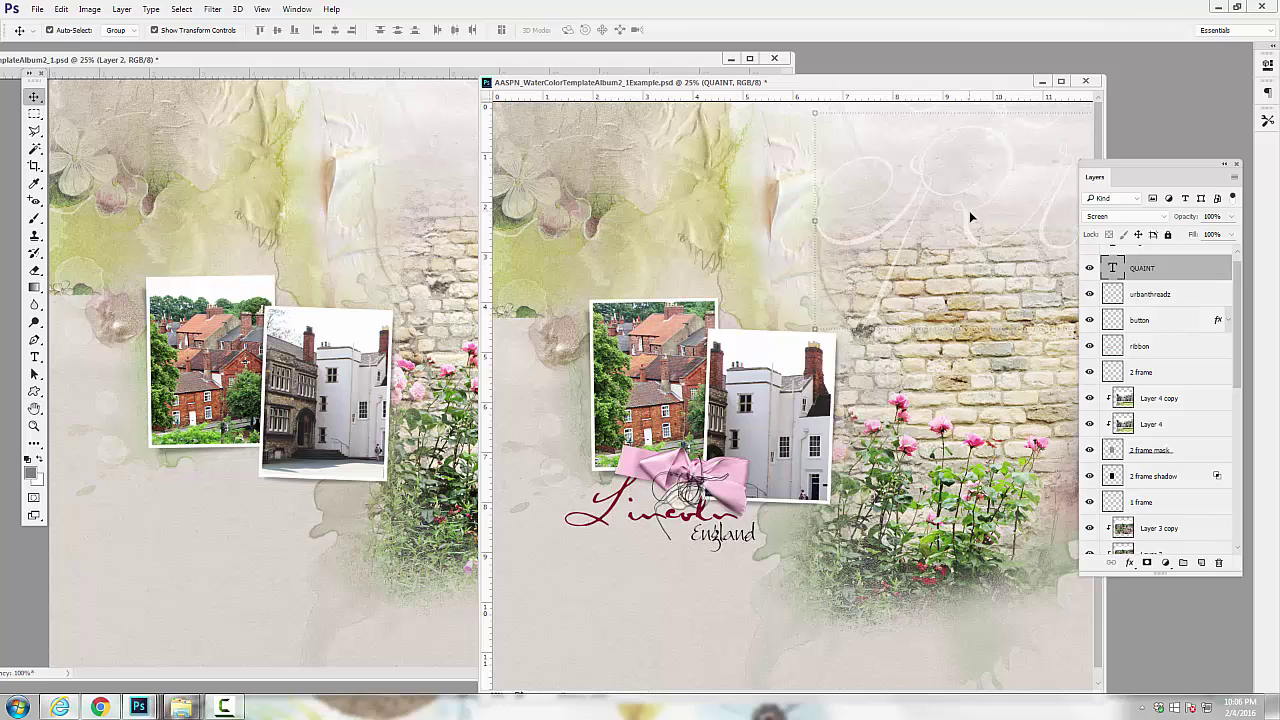
{"action": "left_click_drag", "start_coordinate": [966, 226], "coordinate": [933, 226]}
Check the font used for the QUAINT title in the example document and browse its sample in the font list.
{"action": "left_click", "coordinate": [35, 357]}
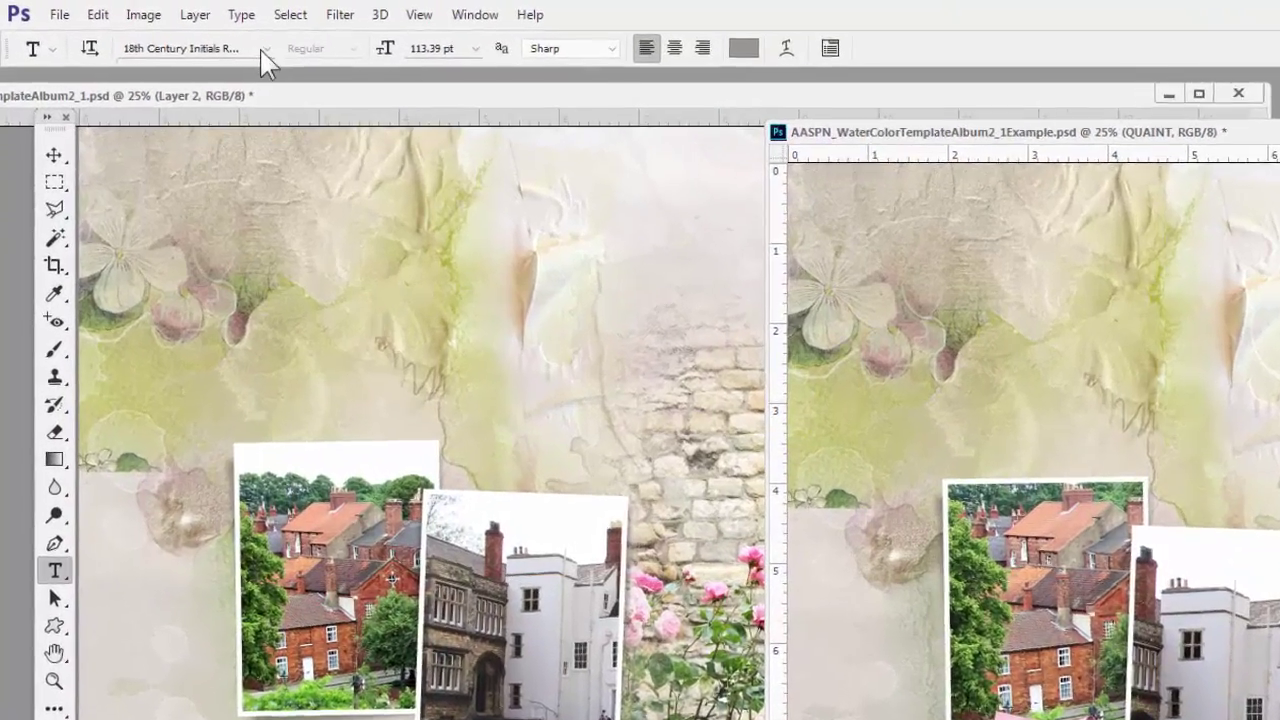
{"action": "left_click", "coordinate": [166, 30]}
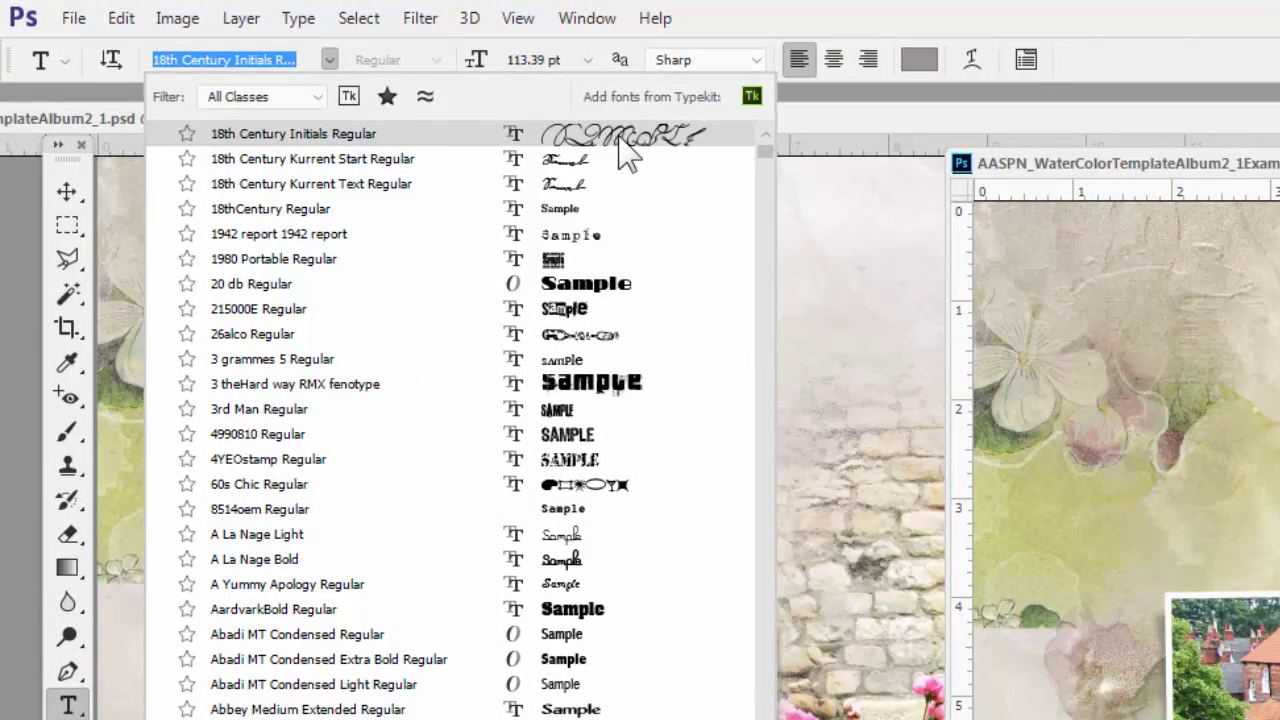
{"action": "left_click", "coordinate": [1183, 280]}
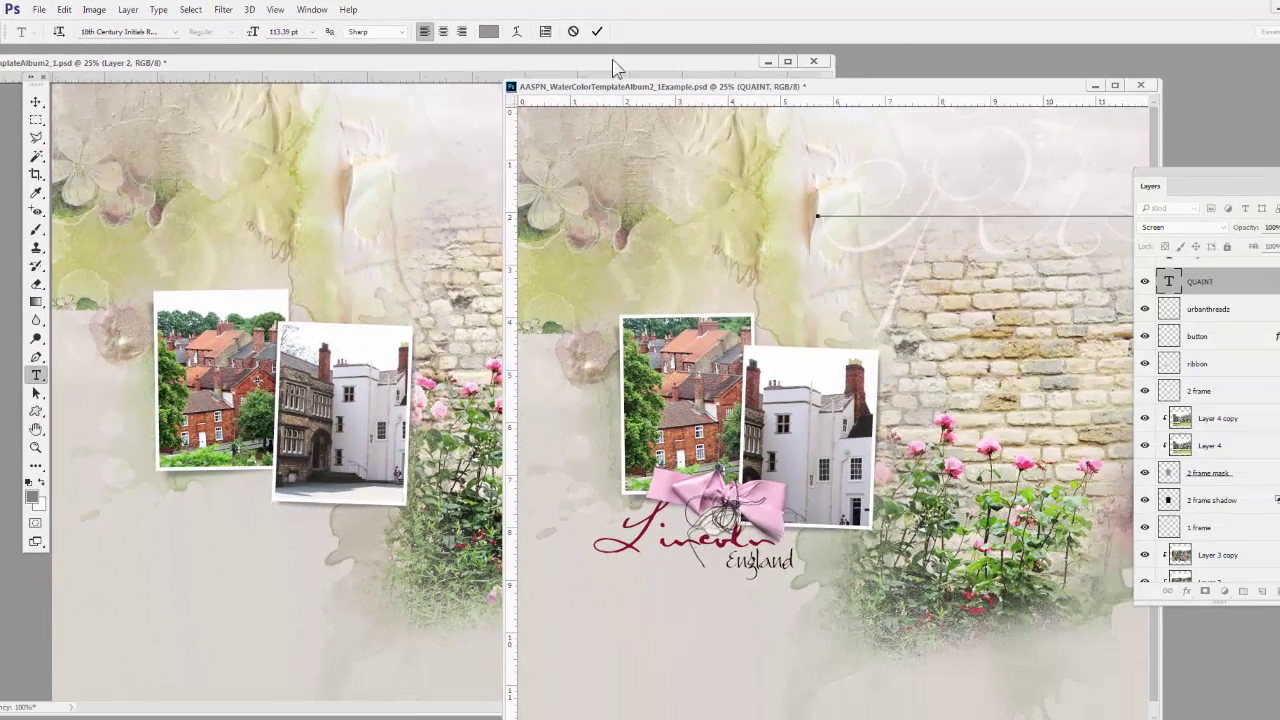
{"action": "left_click", "coordinate": [597, 32]}
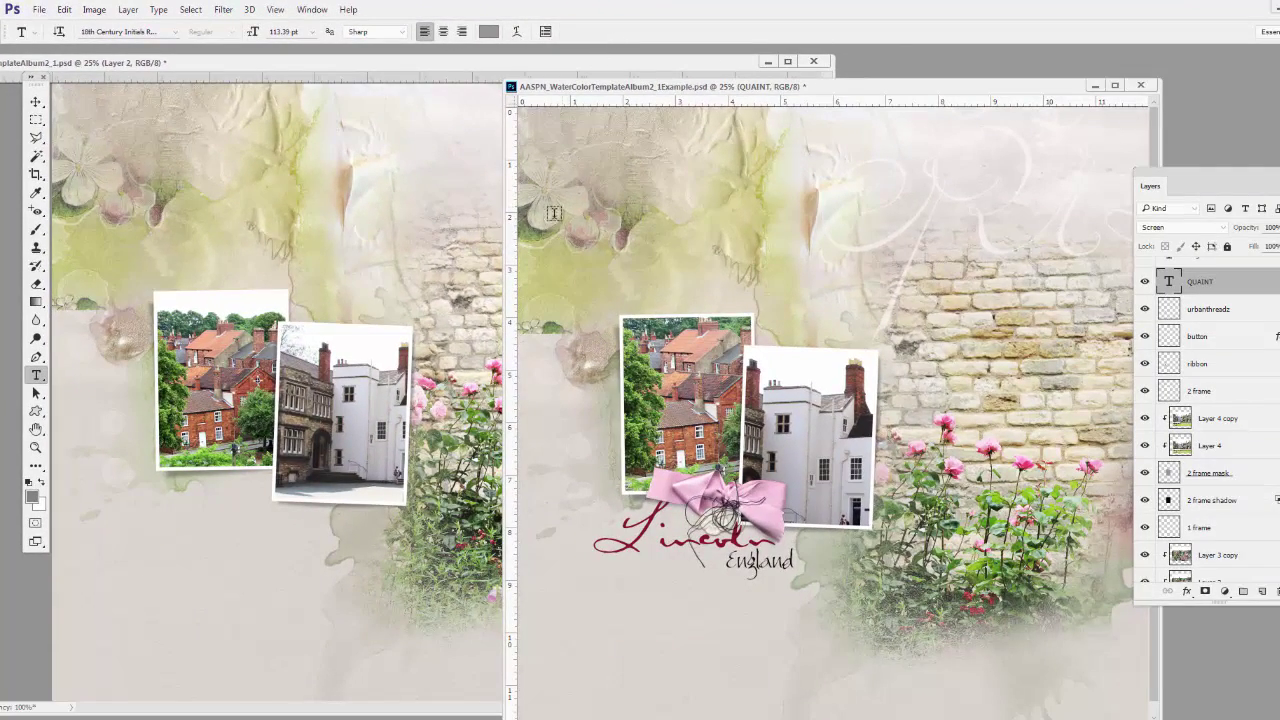
Copy the QUAINT title from the example into the template, placing it across the upper part of the brick wall.
{"action": "left_click", "coordinate": [36, 100]}
{"action": "left_click_drag", "start_coordinate": [983, 230], "coordinate": [549, 211]}
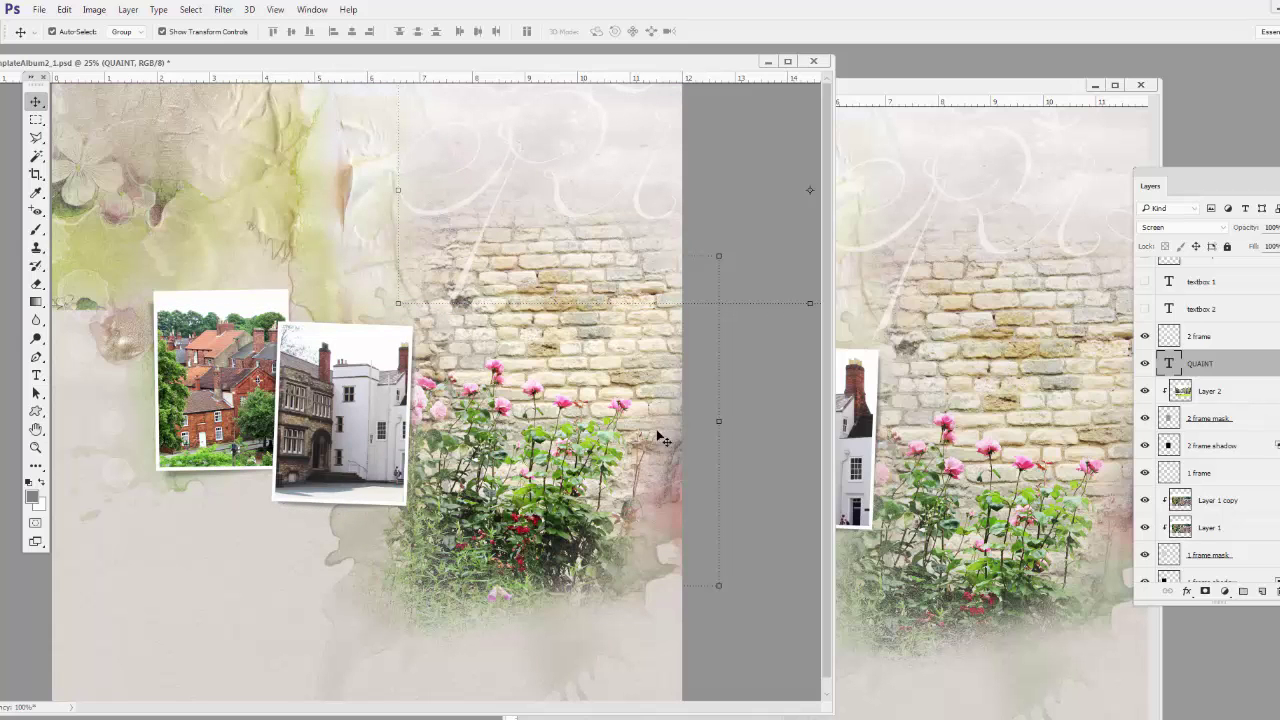
Copy the red Lincoln text from the example document into the template, near the lower edge of the red-roofed town photo.
{"action": "left_click", "coordinate": [988, 348]}
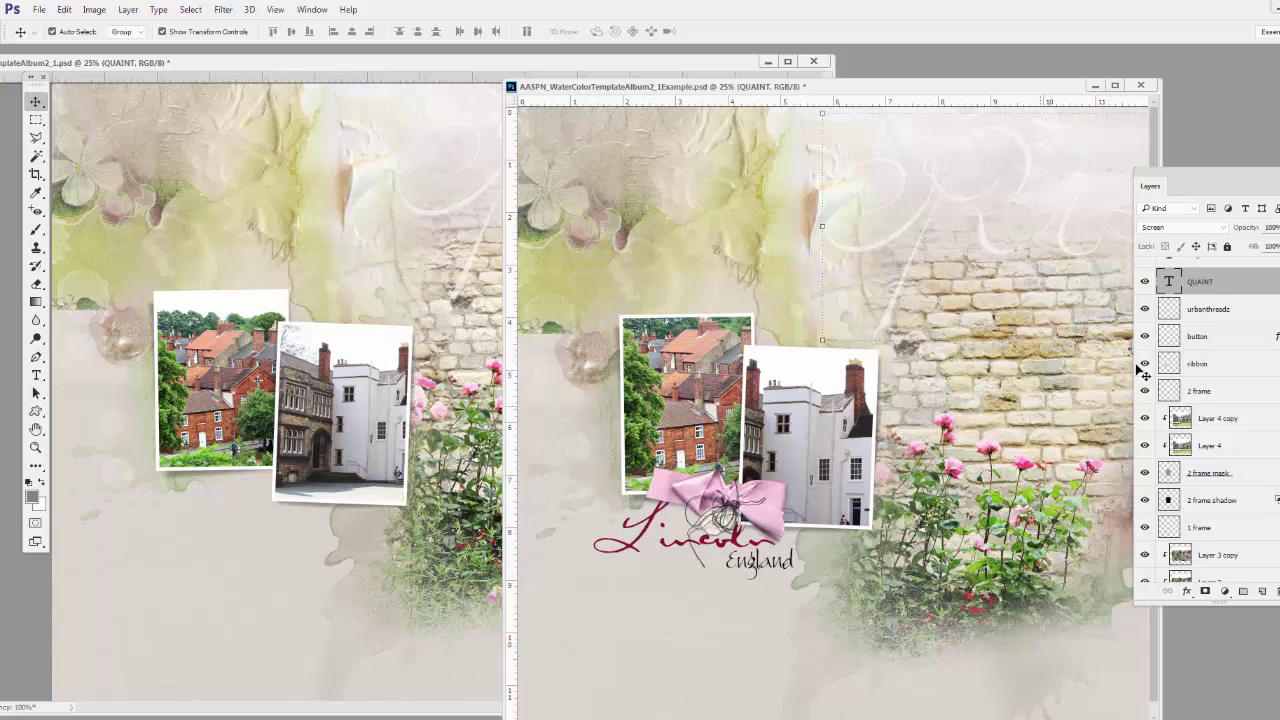
{"action": "scroll", "coordinate": [1230, 450], "scroll_direction": "down", "scroll_amount": 5}
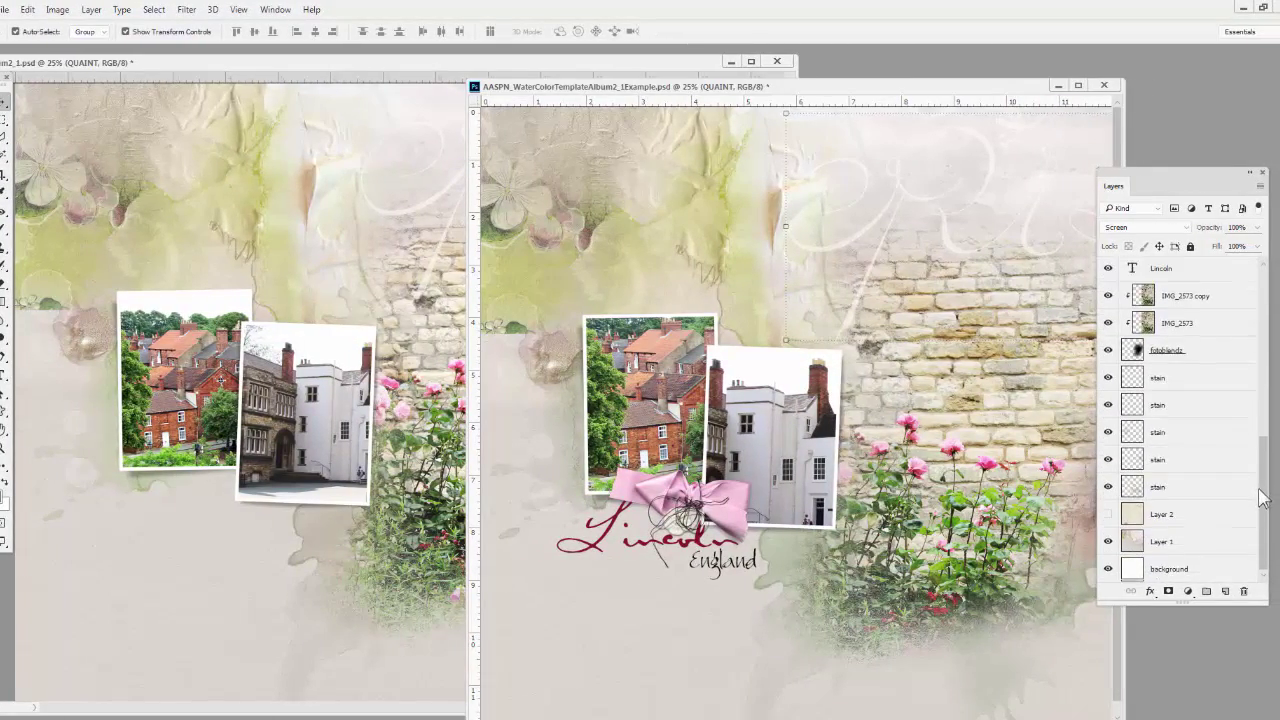
{"action": "scroll", "coordinate": [1254, 480], "scroll_direction": "up", "scroll_amount": 3}
{"action": "left_click", "coordinate": [1175, 428]}
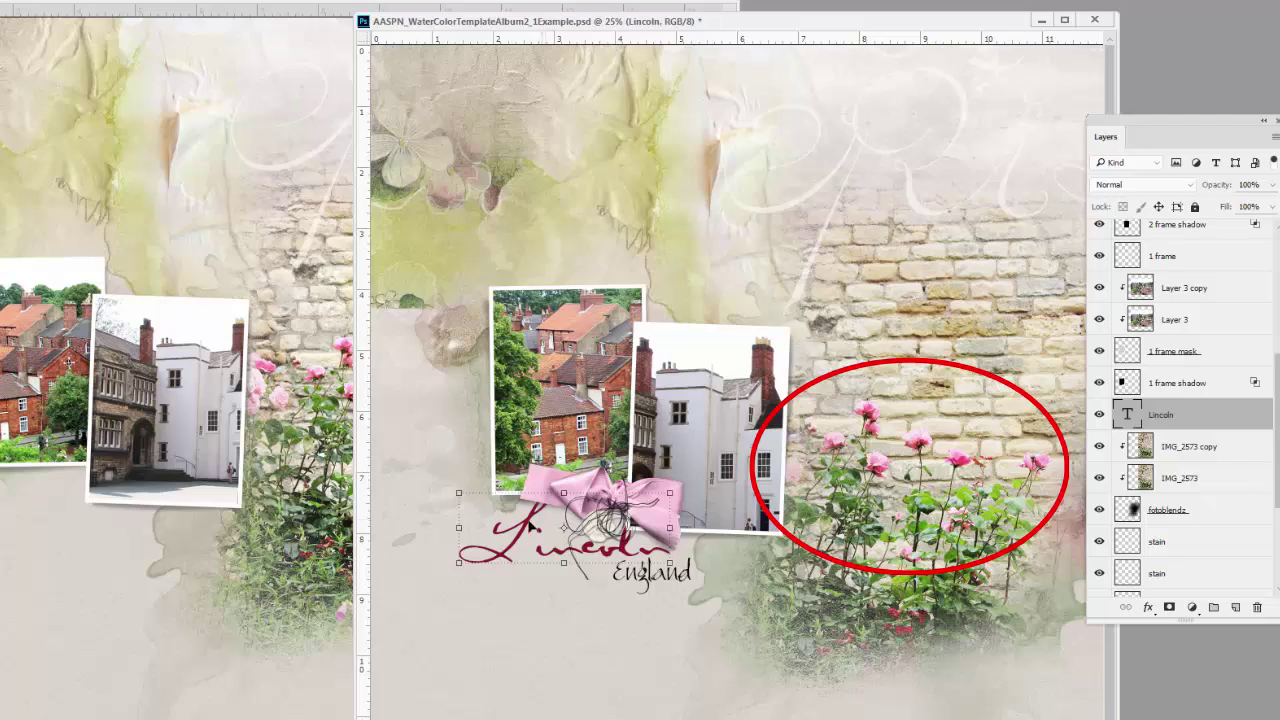
{"action": "left_click_drag", "start_coordinate": [533, 527], "coordinate": [10, 500]}
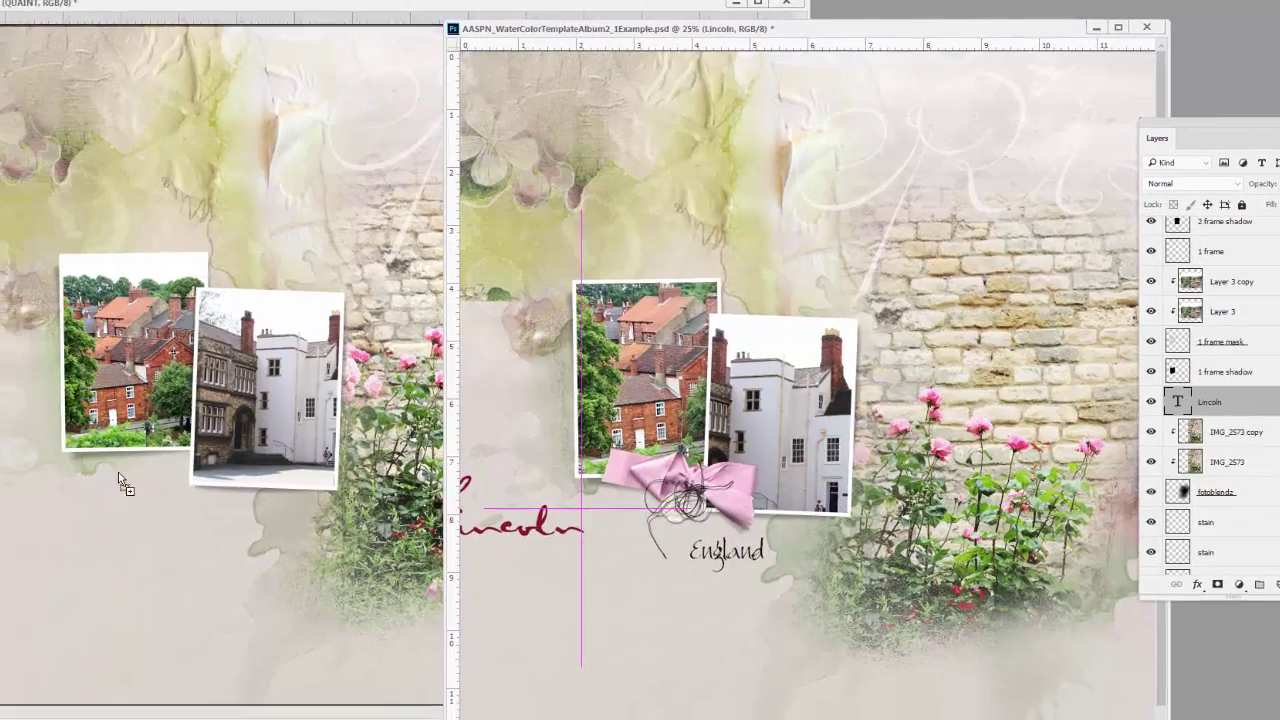
{"action": "left_click_drag", "start_coordinate": [118, 480], "coordinate": [138, 428]}
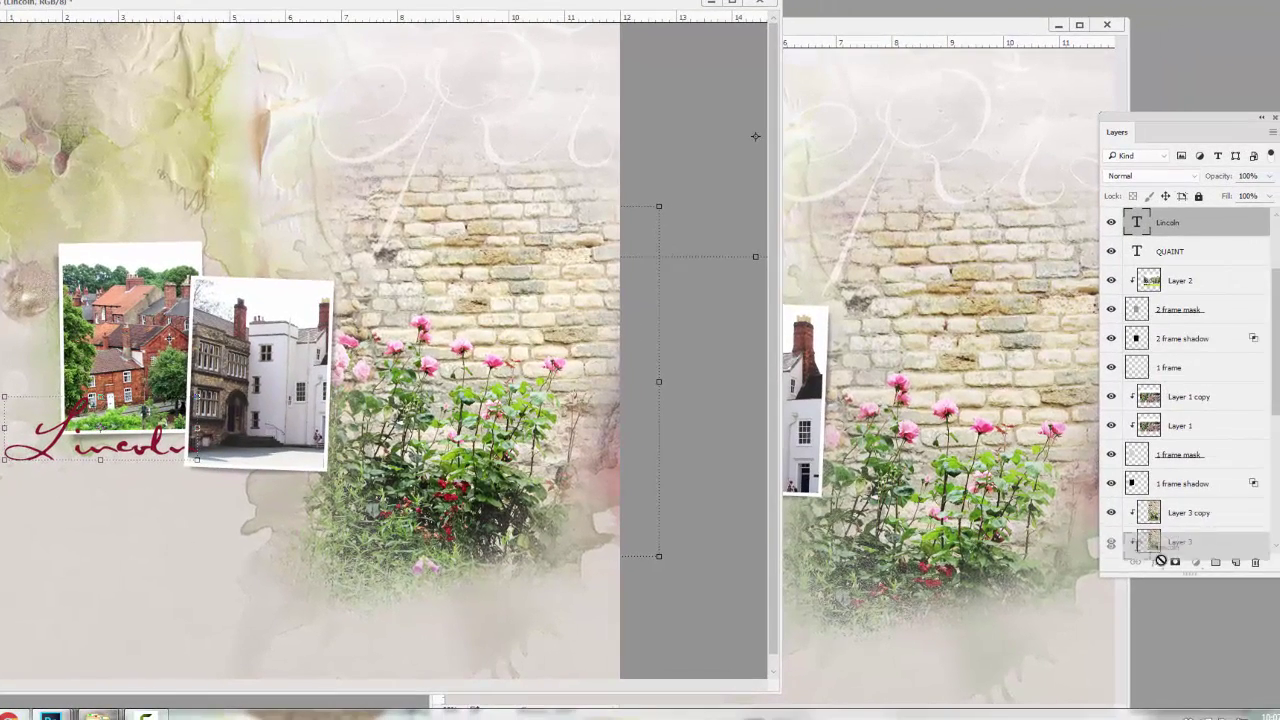
Move the Lincoln text layer beneath the 1 frame shadow layer and place the word just below the town photo.
{"action": "left_click_drag", "start_coordinate": [1230, 229], "coordinate": [1160, 385]}
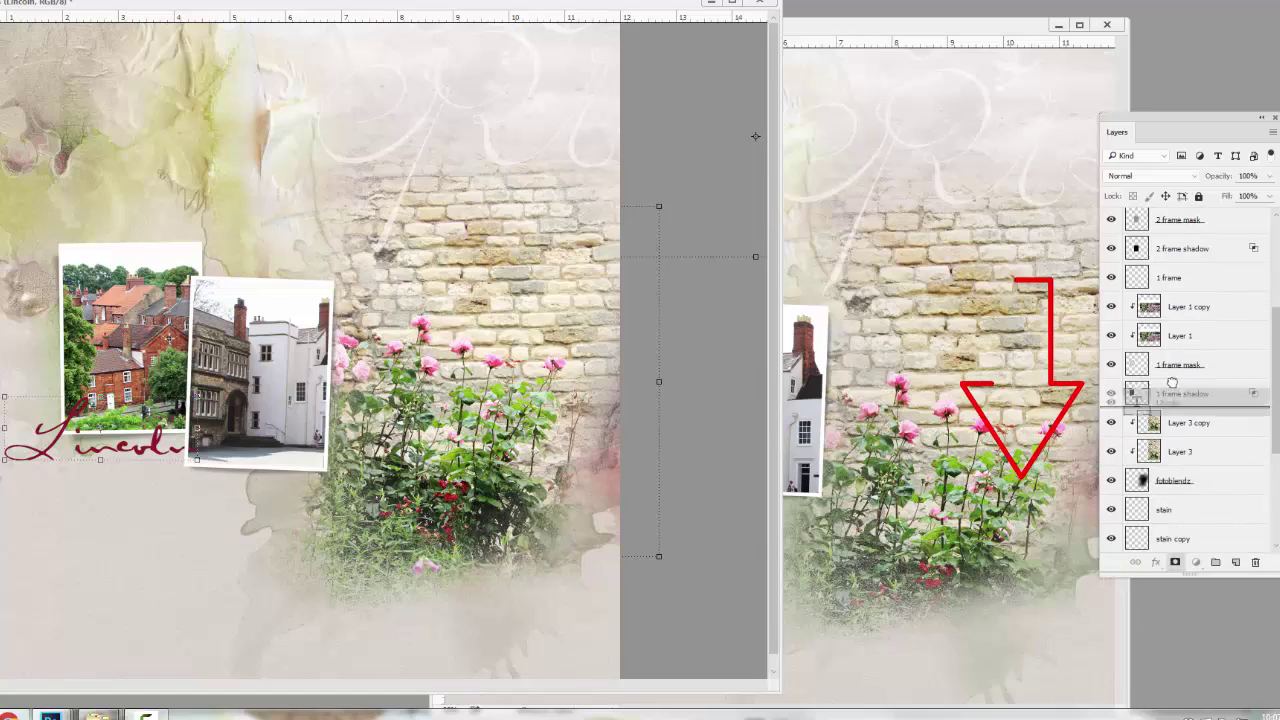
{"action": "left_click_drag", "start_coordinate": [86, 443], "coordinate": [99, 460]}
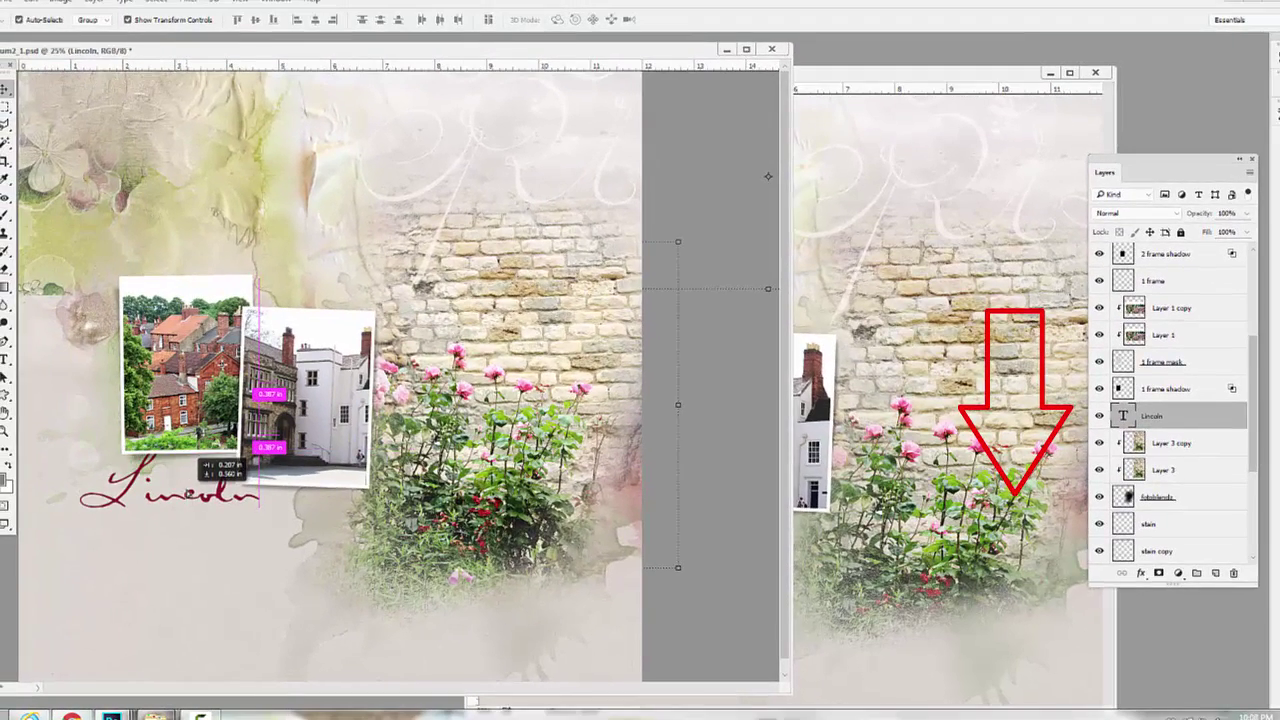
{"action": "left_click_drag", "start_coordinate": [198, 462], "coordinate": [200, 455]}
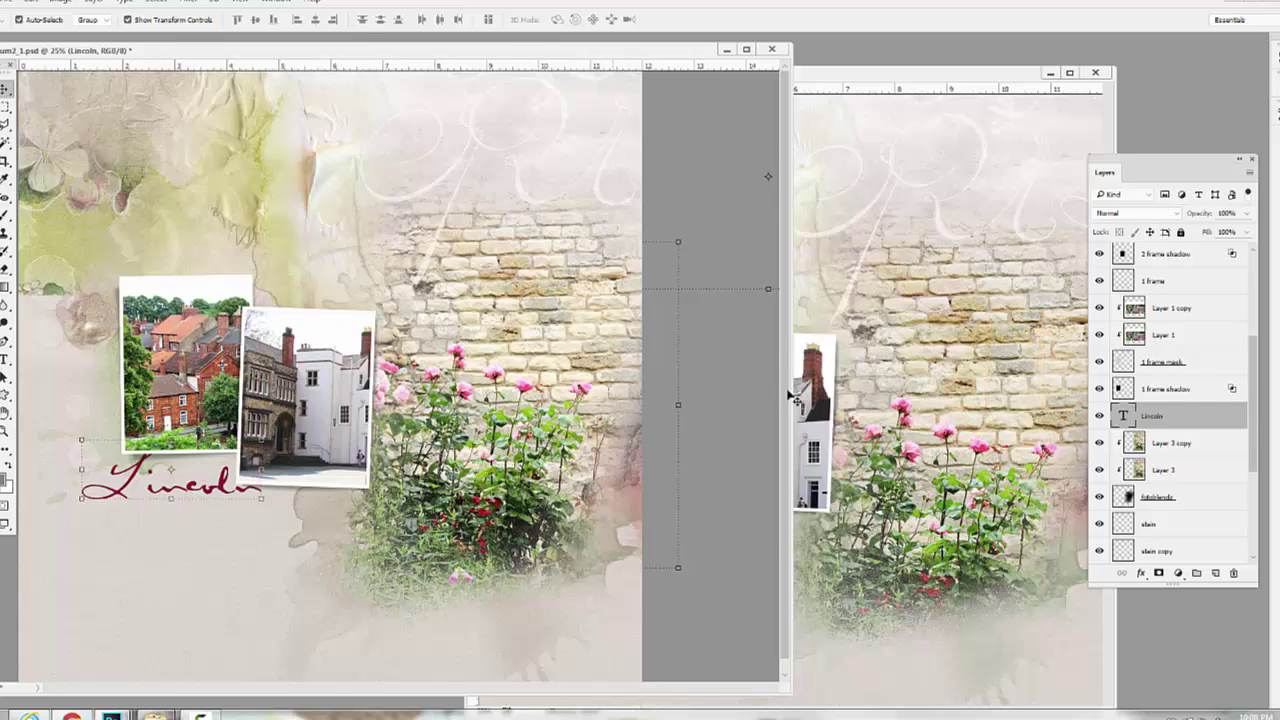
Turn off automatic layer selection and copy the England text from the example into the template, just under the end of Lincoln.
{"action": "left_click", "coordinate": [936, 508]}
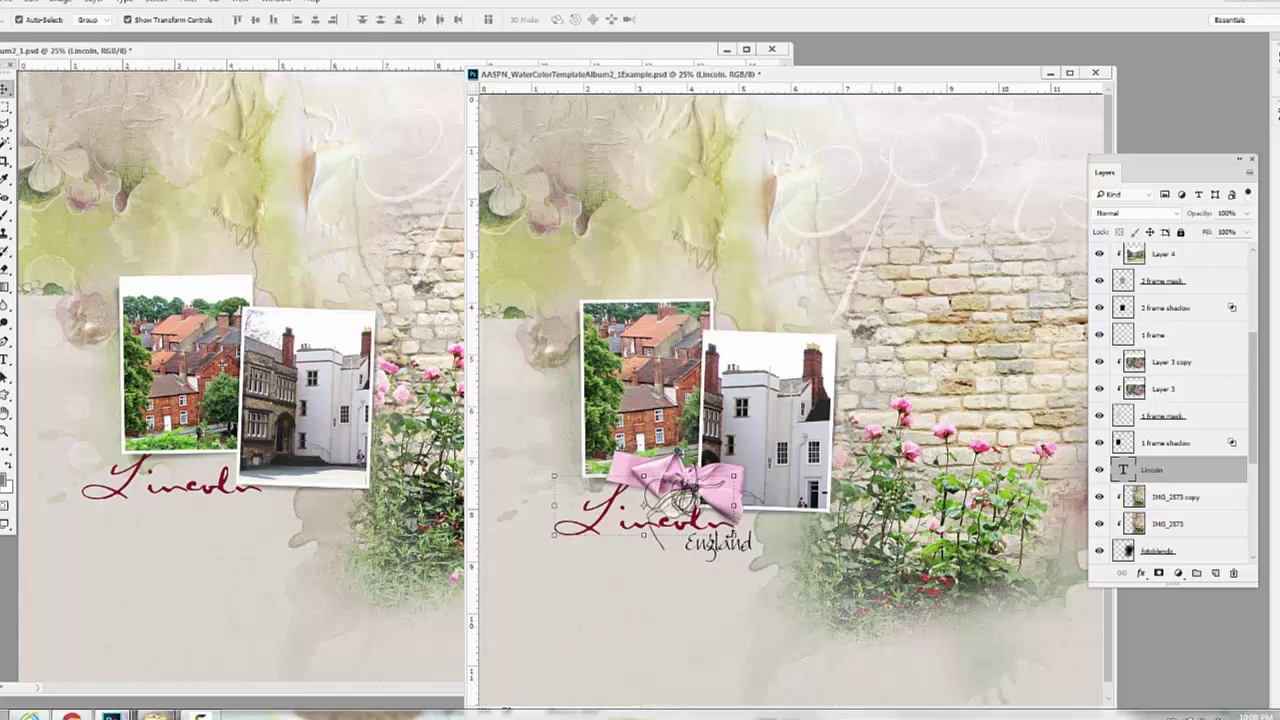
{"action": "left_click", "coordinate": [720, 560]}
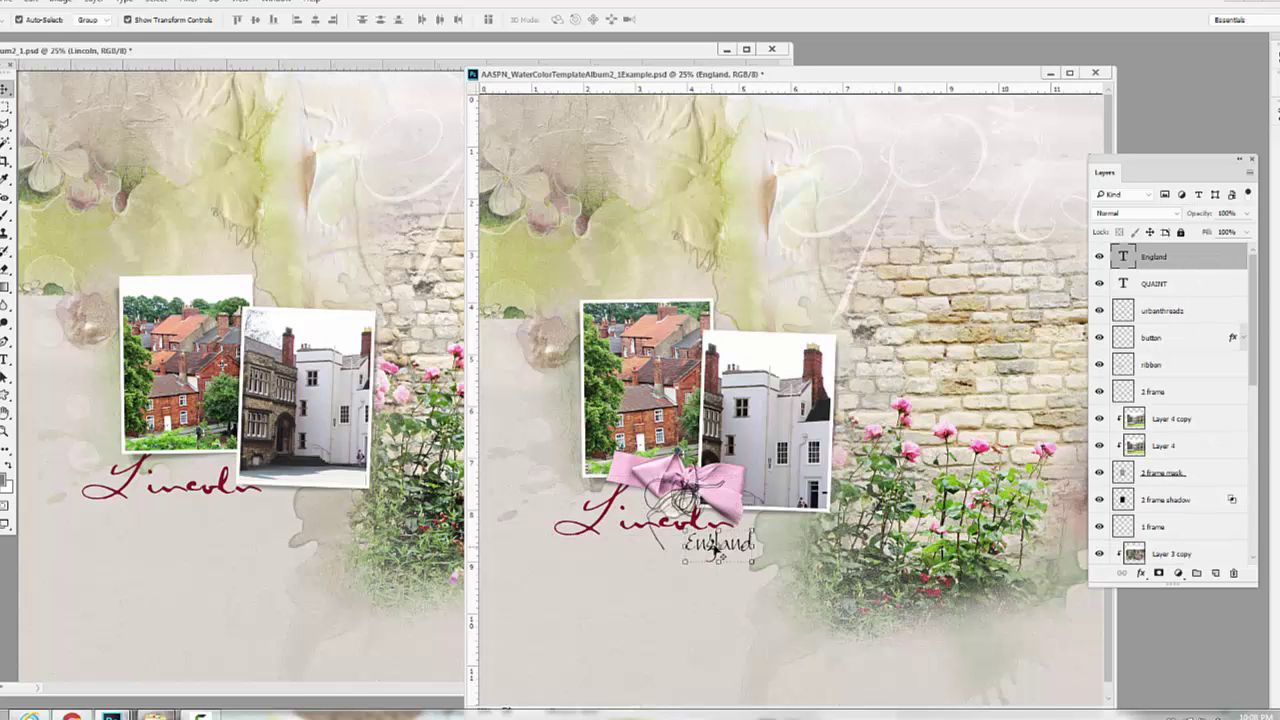
{"action": "key", "text": "ctrl+t"}
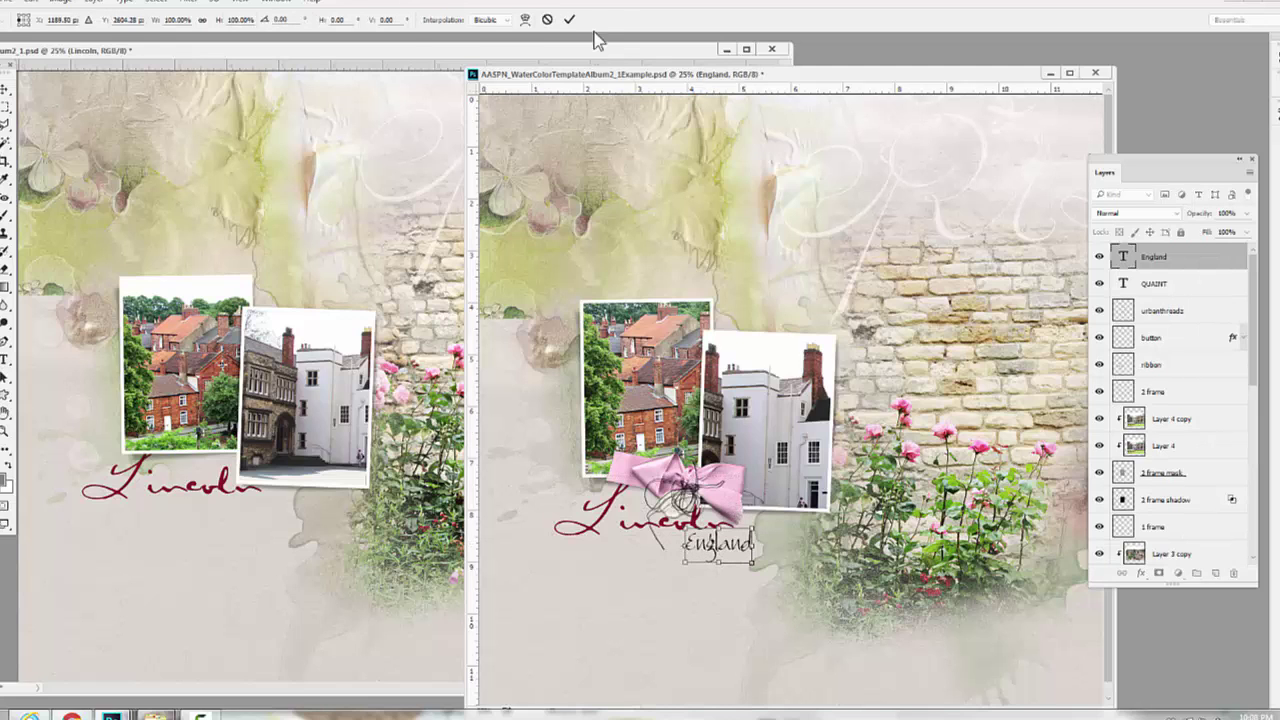
{"action": "left_click", "coordinate": [569, 19]}
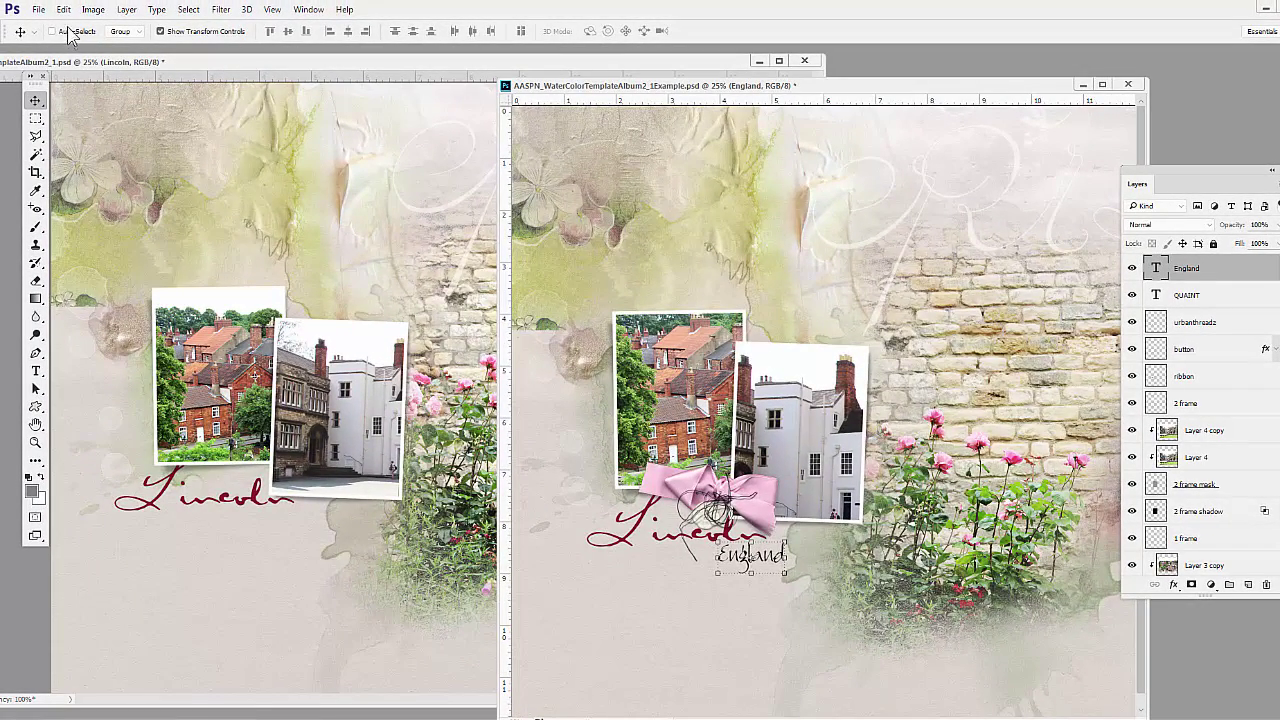
{"action": "left_click_drag", "start_coordinate": [777, 563], "coordinate": [322, 491]}
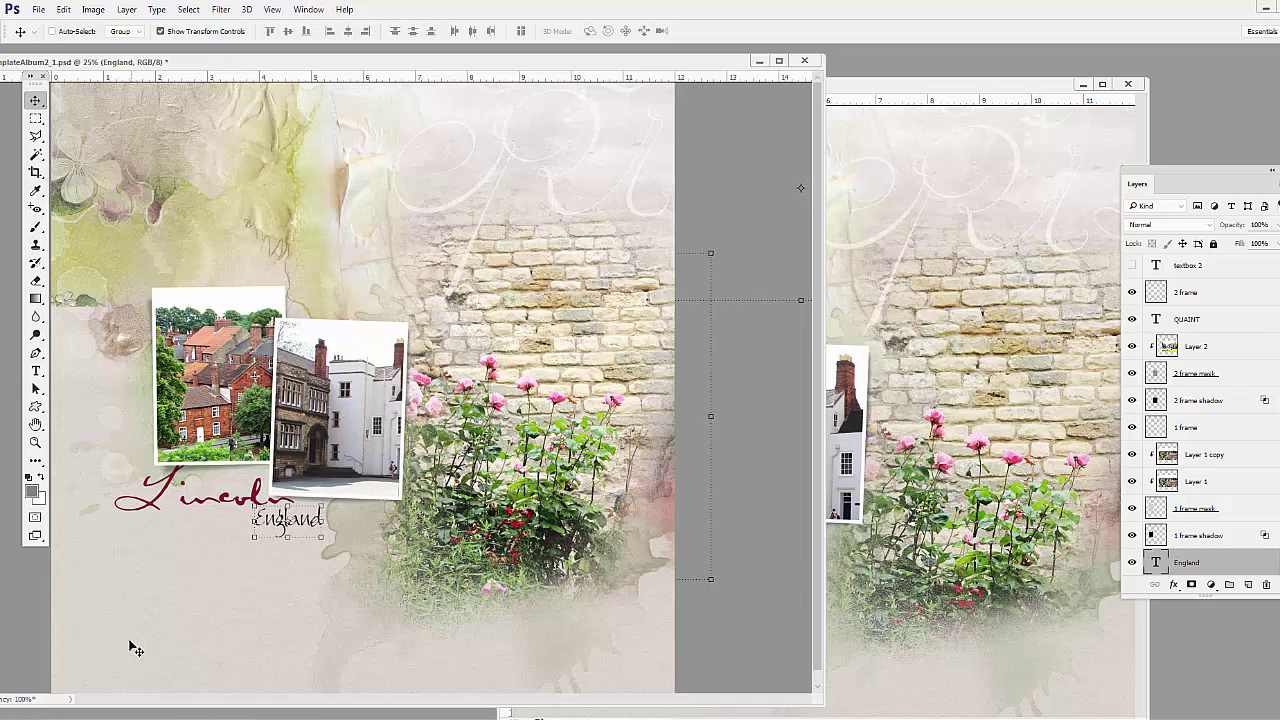
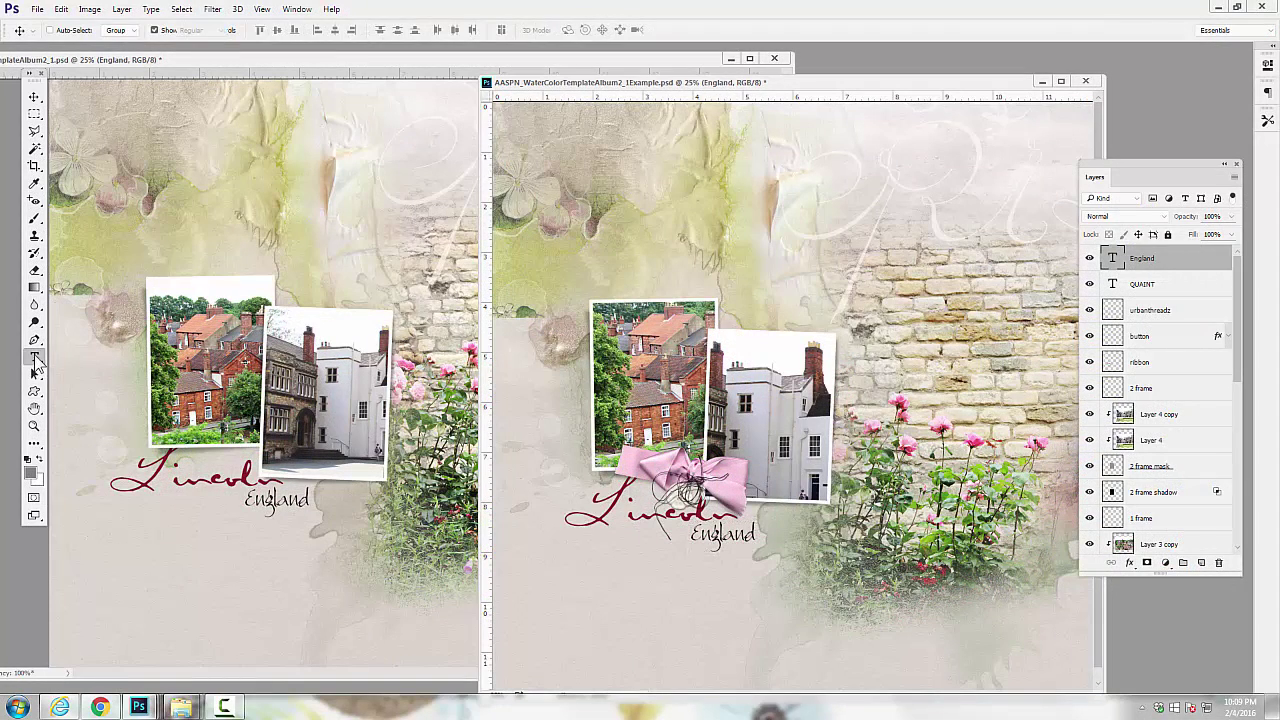
Move the example document window and the layer list aside to uncover more of the template page.
{"action": "left_click", "coordinate": [35, 360]}
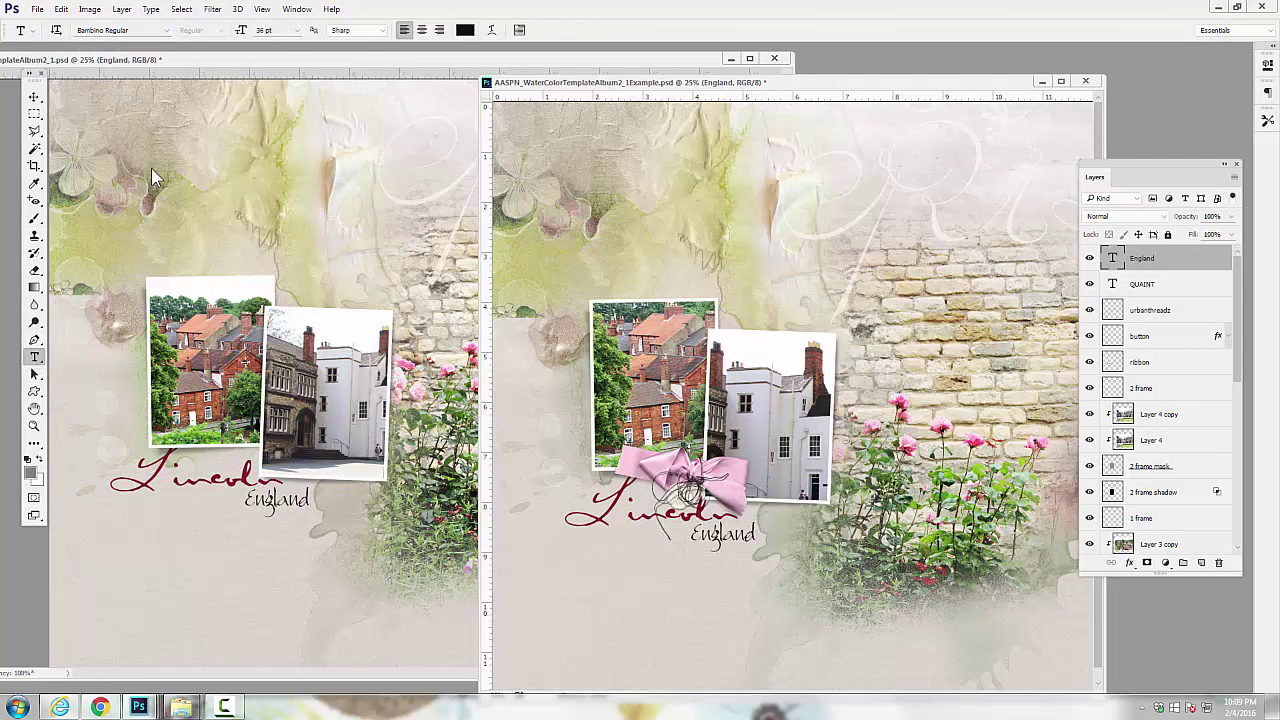
{"action": "mouse_move", "coordinate": [622, 82]}
{"action": "left_mouse_down"}
{"action": "mouse_move", "coordinate": [782, 88]}
{"action": "mouse_move", "coordinate": [688, 90]}
{"action": "left_mouse_up"}
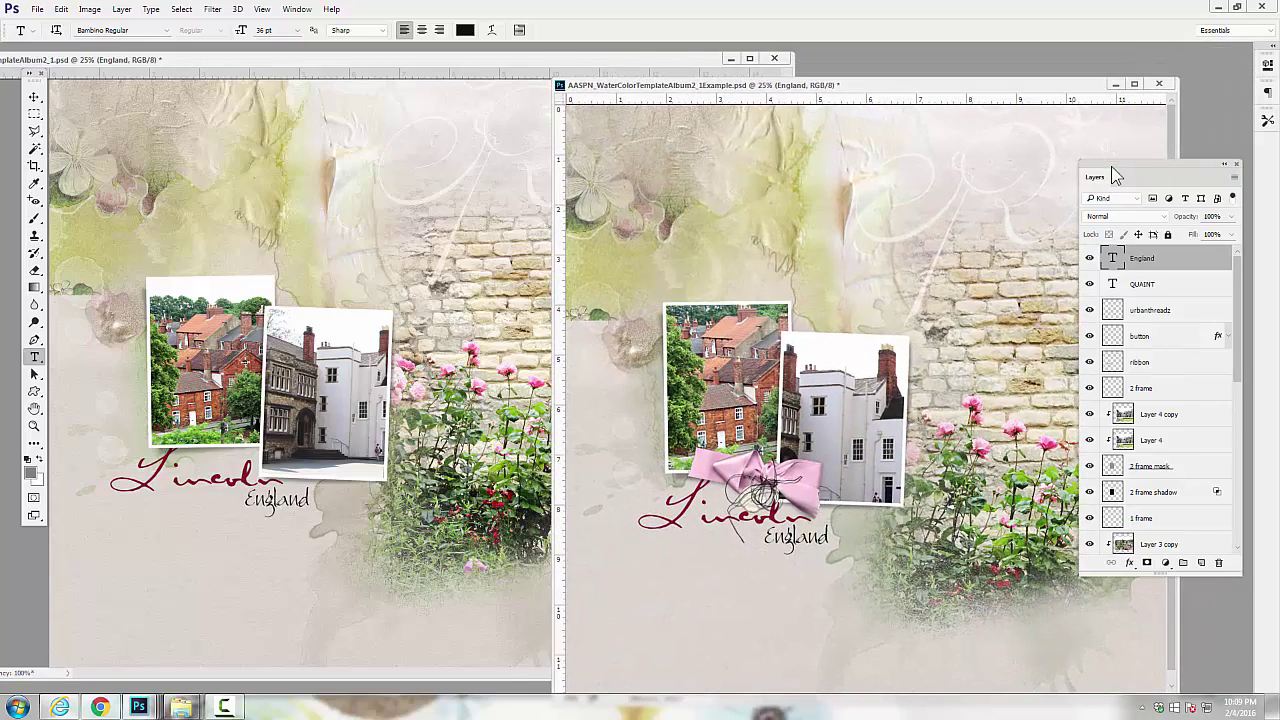
{"action": "left_click_drag", "start_coordinate": [1111, 166], "coordinate": [1148, 191]}
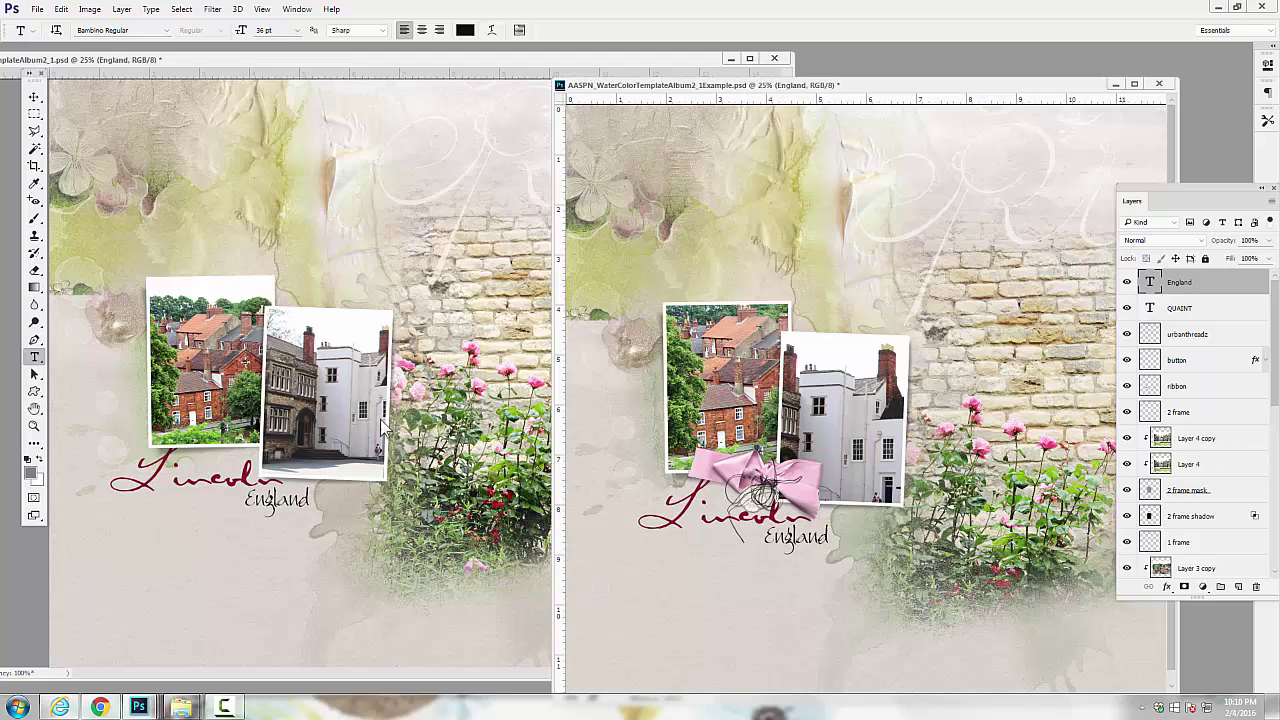
Return to the template document and browse for a file to open in the Ribbon folder within the Love Letters Elements.
{"action": "left_click", "coordinate": [108, 61]}
{"action": "left_click", "coordinate": [37, 10]}
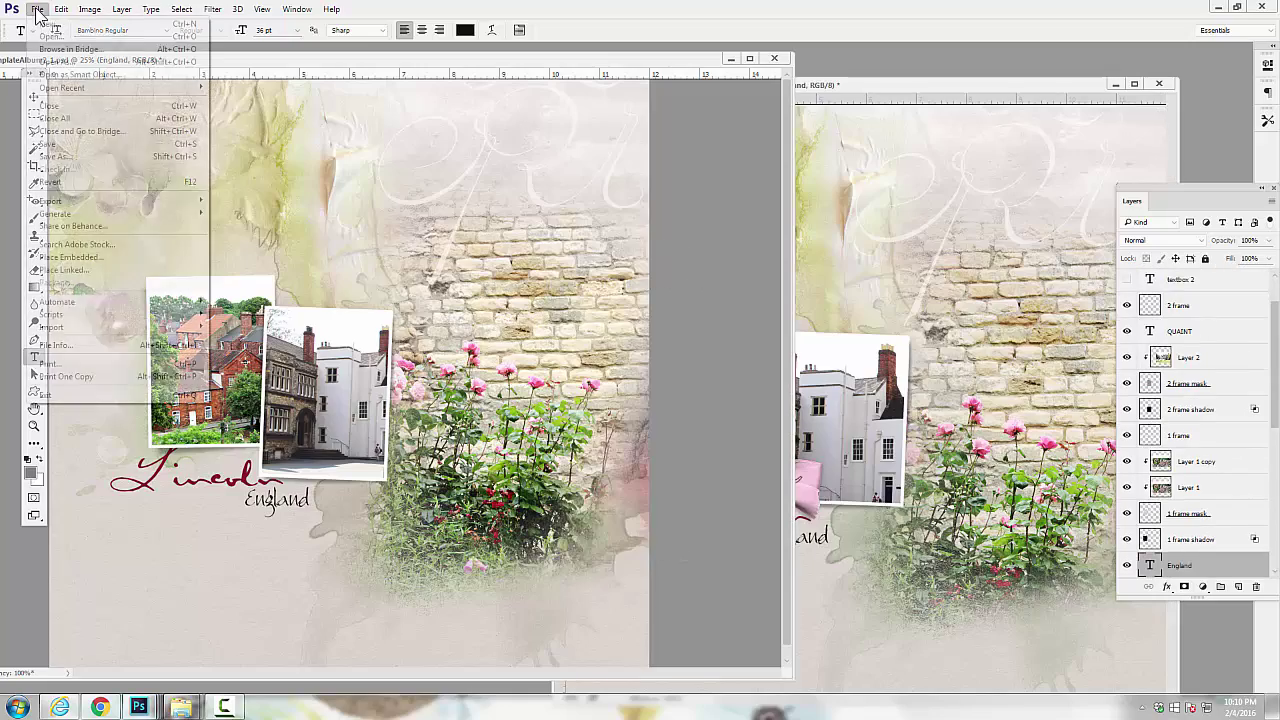
{"action": "left_click", "coordinate": [47, 36]}
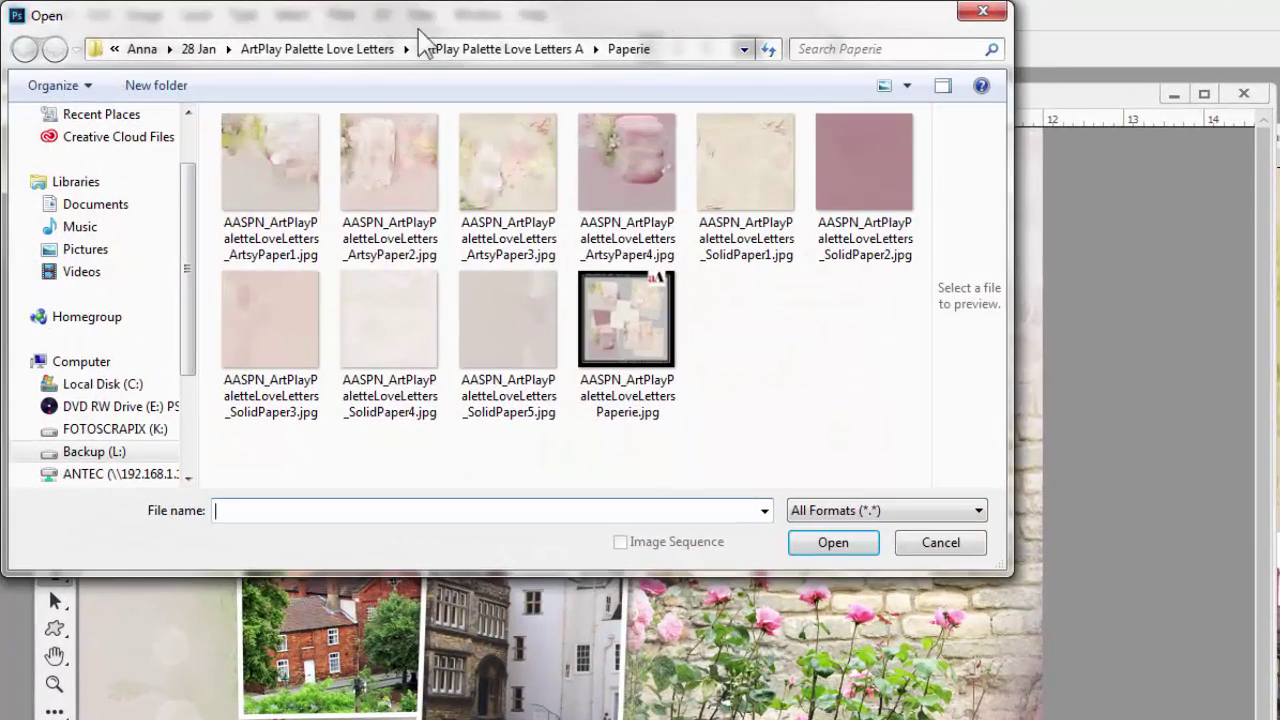
{"action": "left_click", "coordinate": [474, 49]}
{"action": "left_click", "coordinate": [268, 171]}
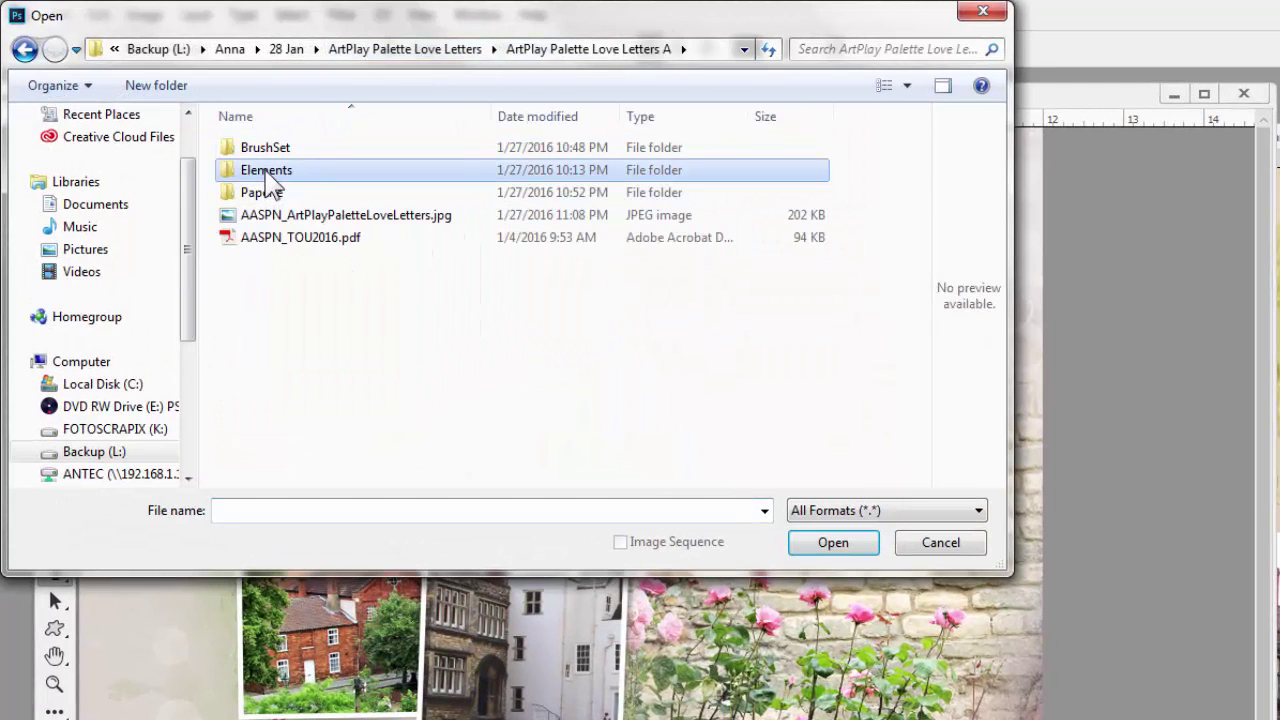
{"action": "double_click", "coordinate": [268, 172]}
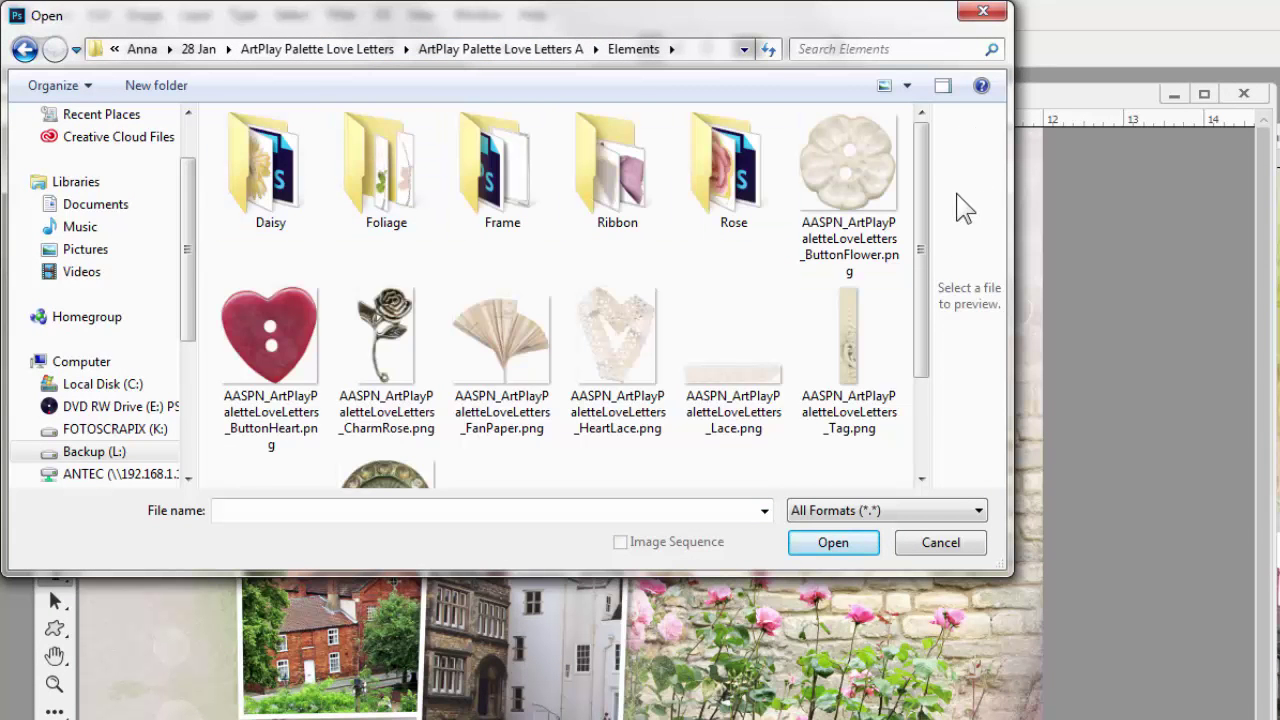
{"action": "scroll", "coordinate": [922, 290], "scroll_direction": "down", "scroll_amount": 1}
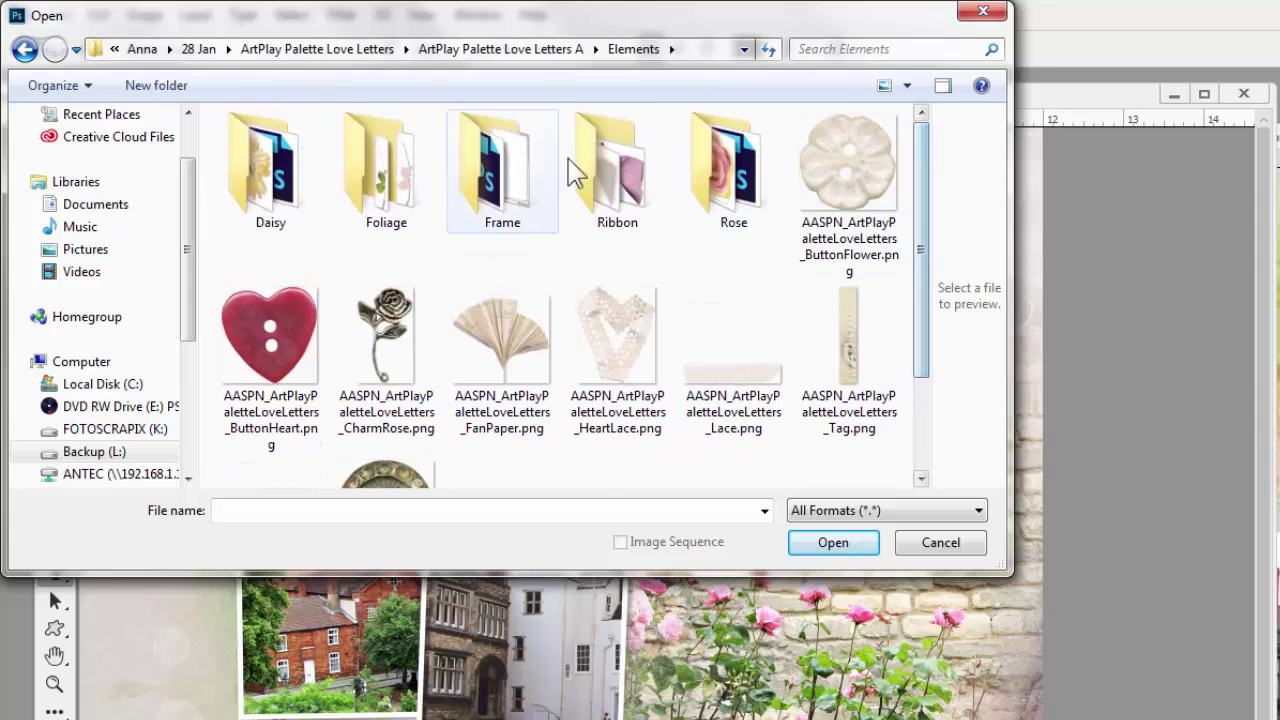
{"action": "double_click", "coordinate": [597, 178]}
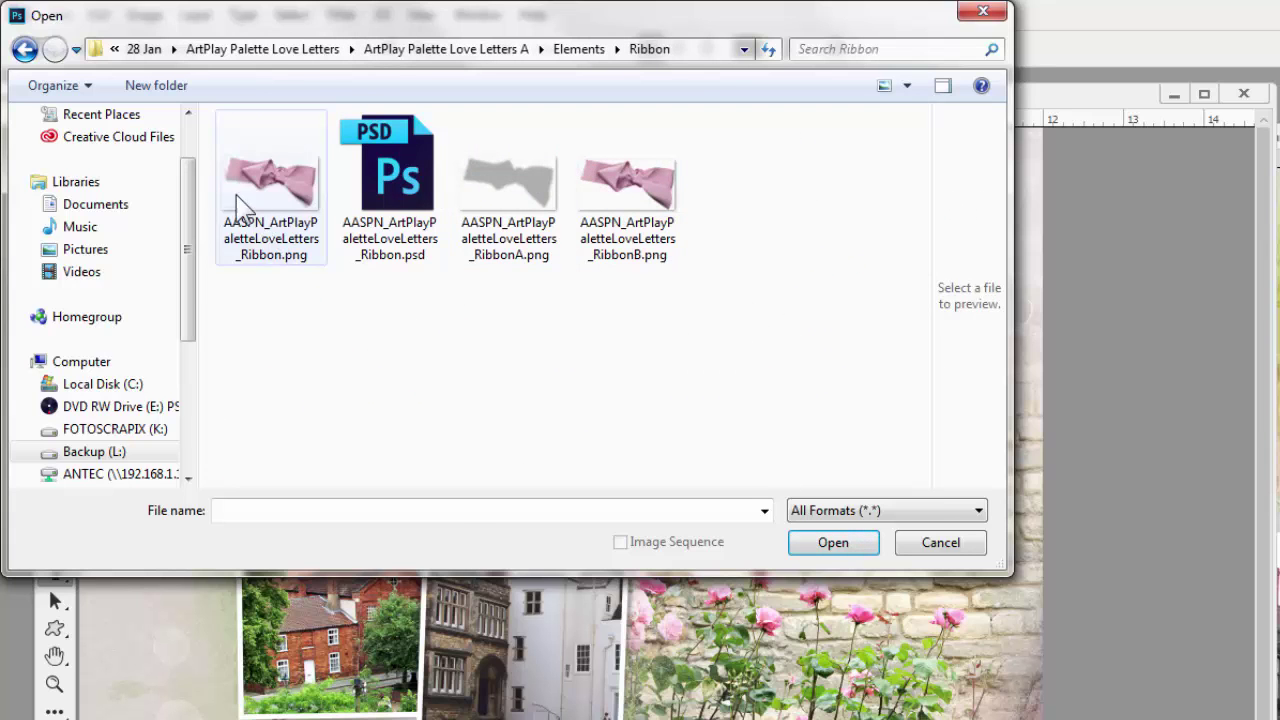
Open AASPN_ArtPlayPaletteLoveLetters_Ribbon.psd and float it in its own window.
{"action": "left_click", "coordinate": [281, 200]}
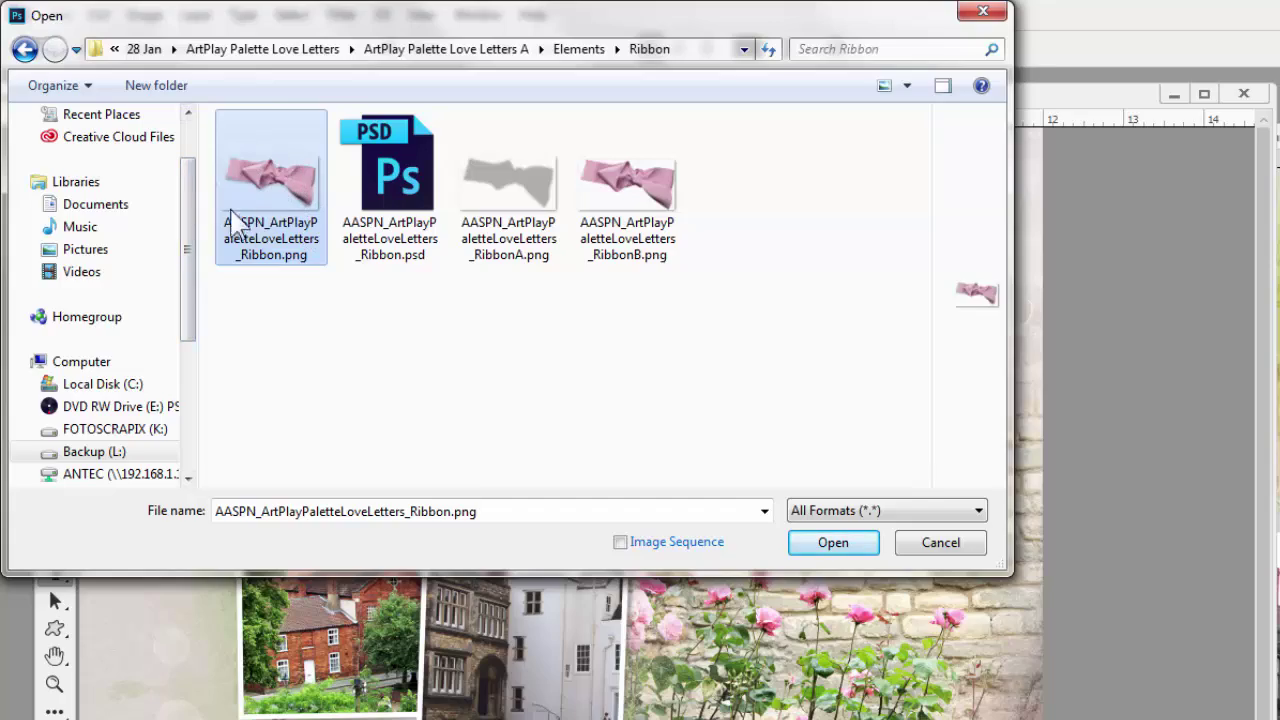
{"action": "left_click", "coordinate": [395, 184]}
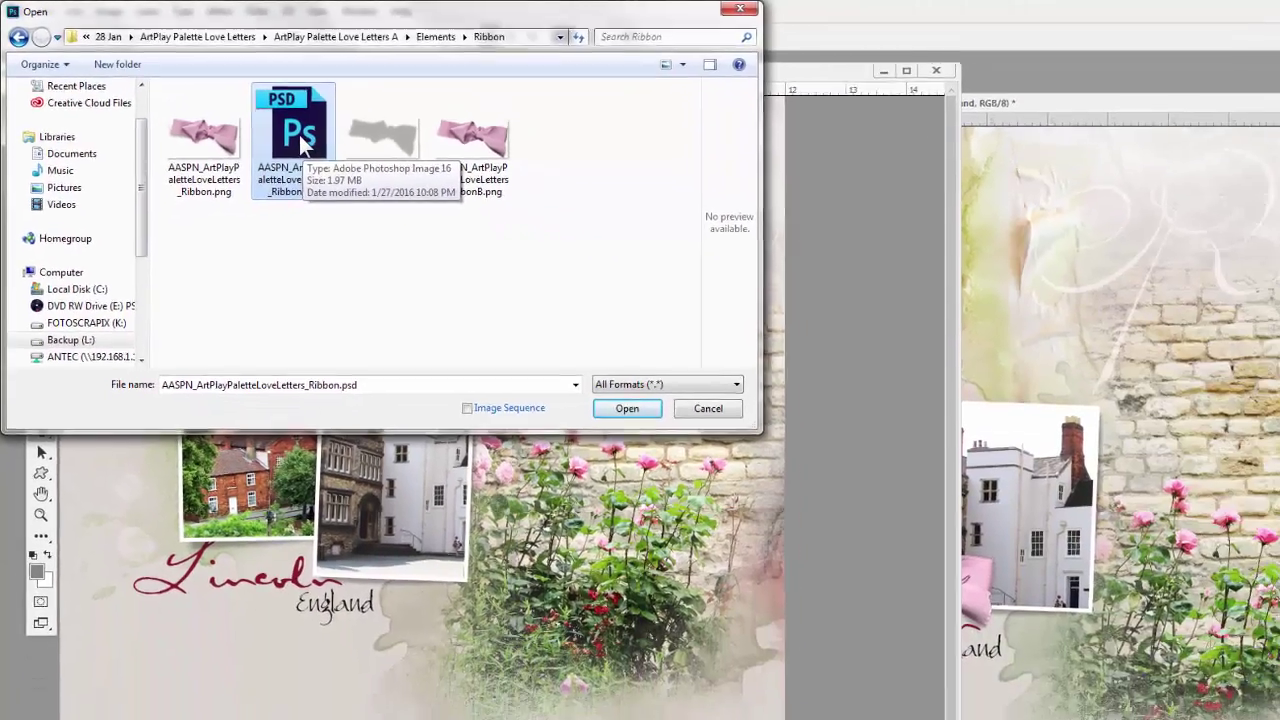
{"action": "double_click", "coordinate": [303, 145]}
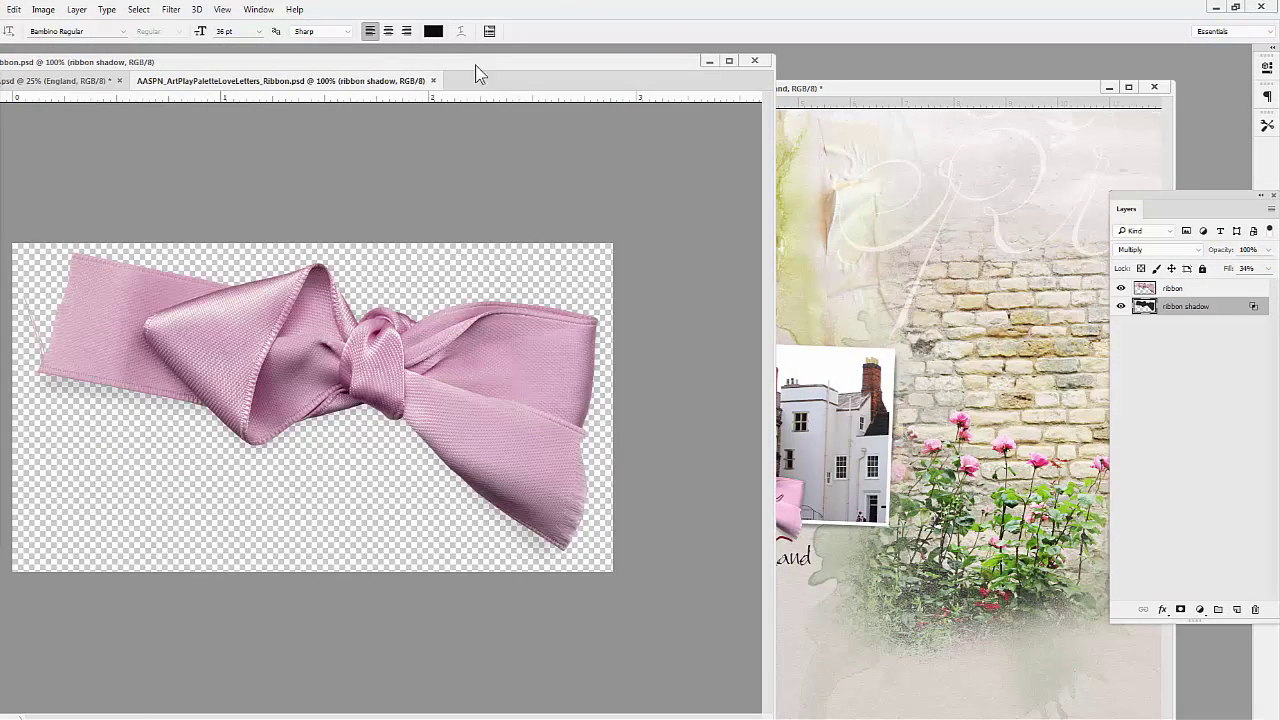
{"action": "left_click_drag", "start_coordinate": [388, 82], "coordinate": [486, 143]}
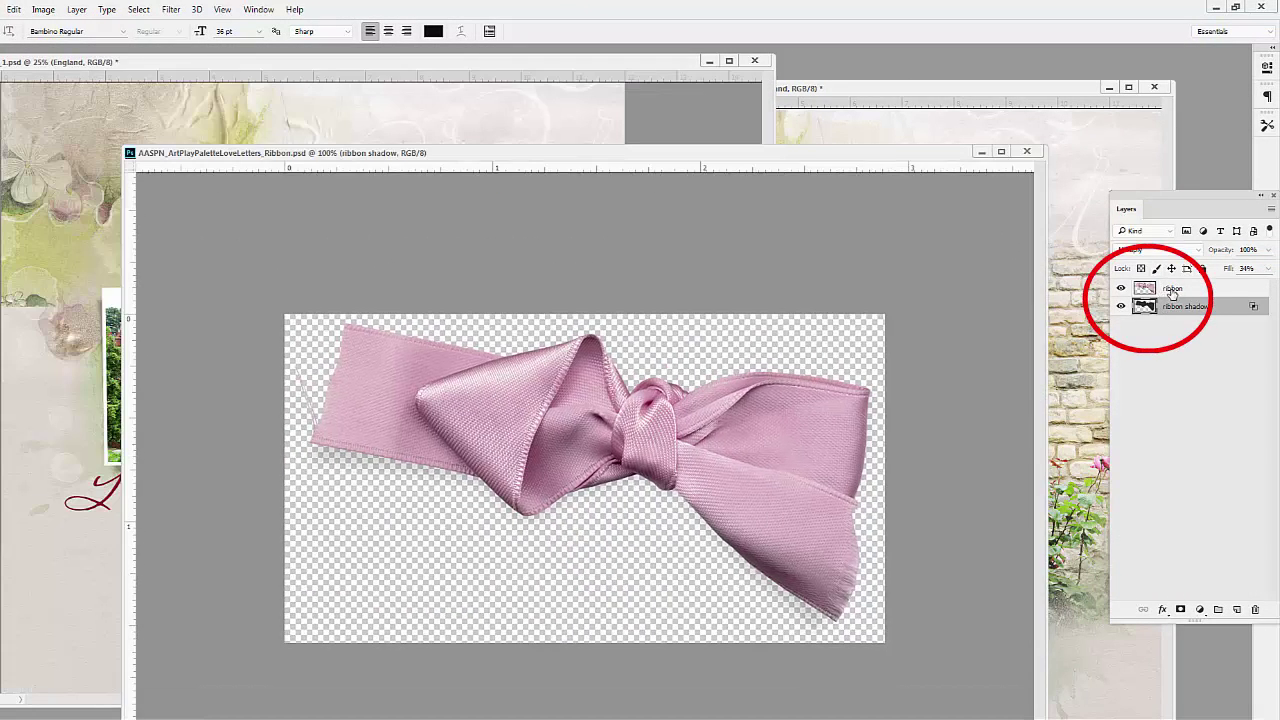
Copy the ribbon and ribbon shadow layers into the template, at the top of the layer stack, overlapping the photos' lower edges and Lincoln.
{"action": "left_click", "coordinate": [1160, 289], "text": "shift"}
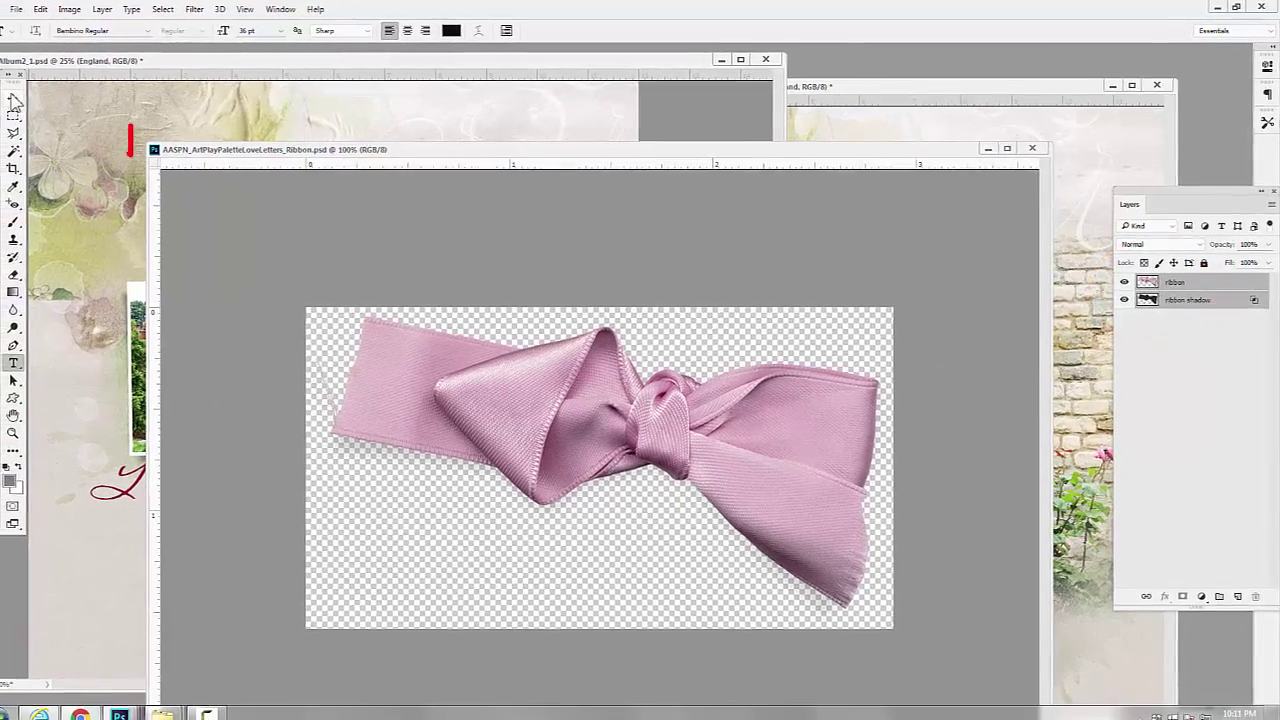
{"action": "key", "text": "v"}
{"action": "mouse_move", "coordinate": [554, 393]}
{"action": "left_mouse_down"}
{"action": "mouse_move", "coordinate": [316, 333]}
{"action": "mouse_move", "coordinate": [135, 340]}
{"action": "mouse_move", "coordinate": [140, 447]}
{"action": "left_mouse_up"}
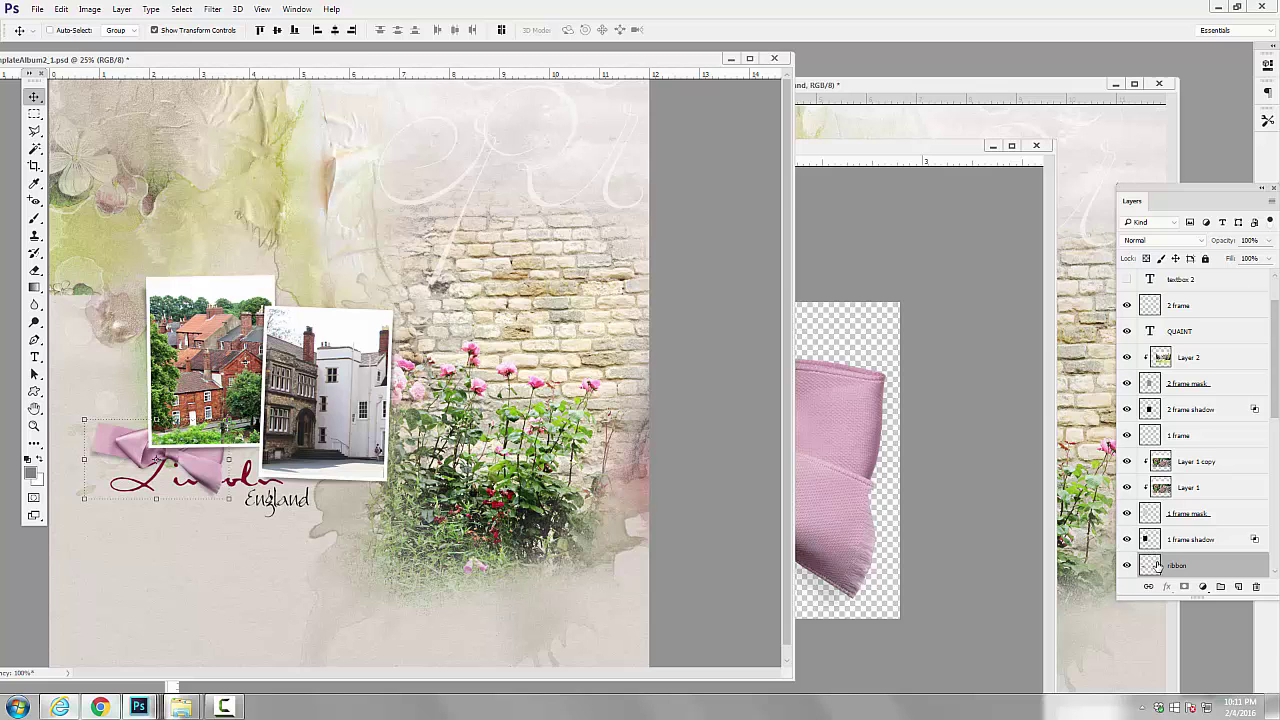
{"action": "left_click_drag", "start_coordinate": [1160, 566], "coordinate": [1148, 318]}
{"action": "left_click_drag", "start_coordinate": [195, 467], "coordinate": [274, 459]}
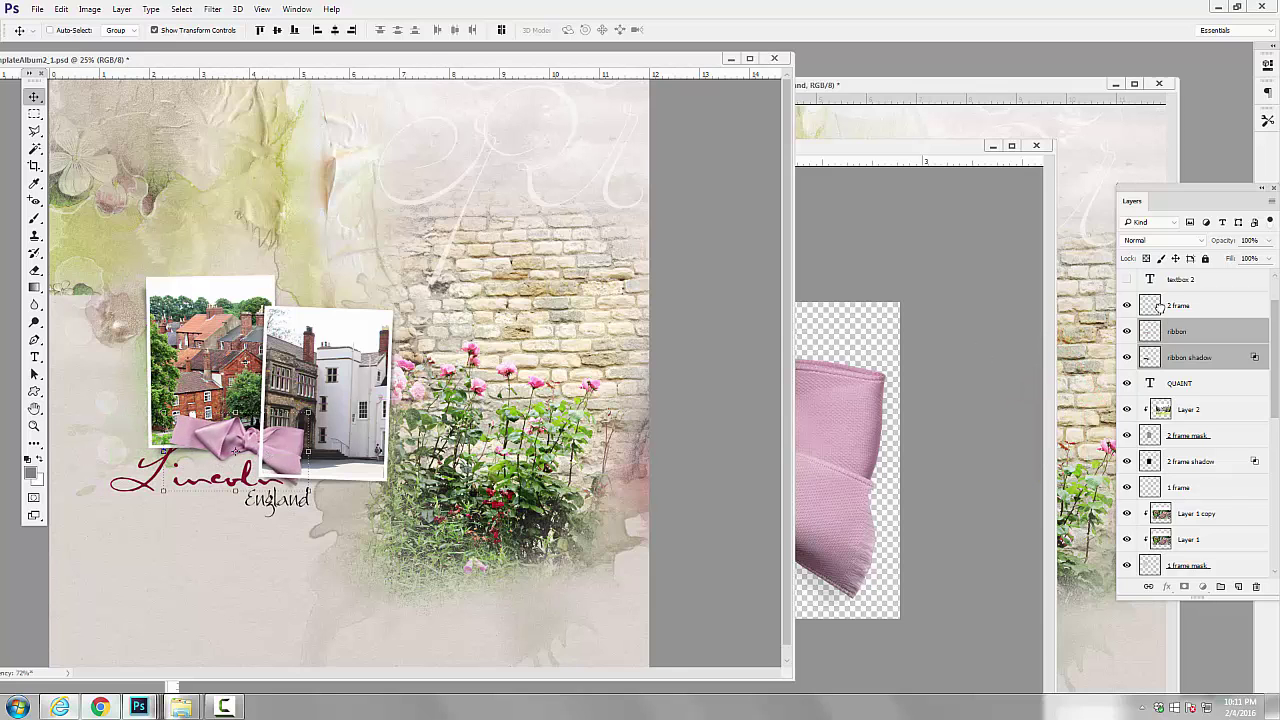
{"action": "left_click_drag", "start_coordinate": [1157, 331], "coordinate": [1176, 220]}
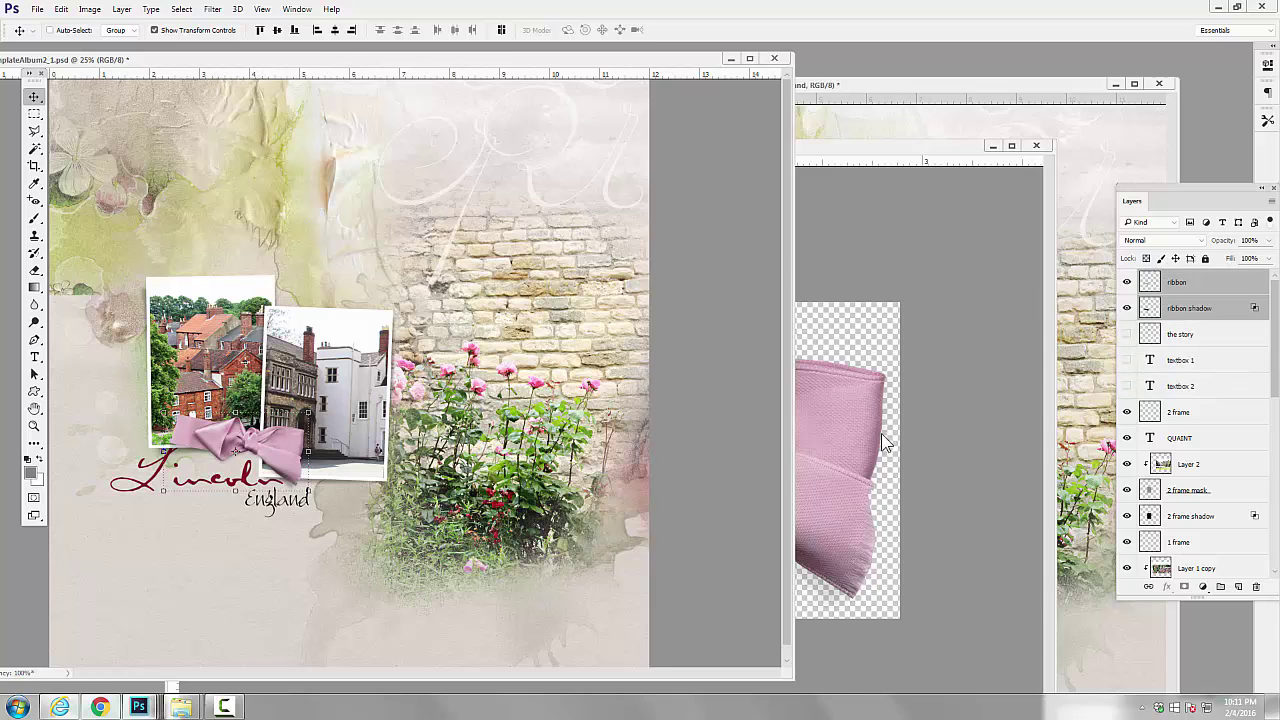
{"action": "left_click_drag", "start_coordinate": [257, 441], "coordinate": [266, 456]}
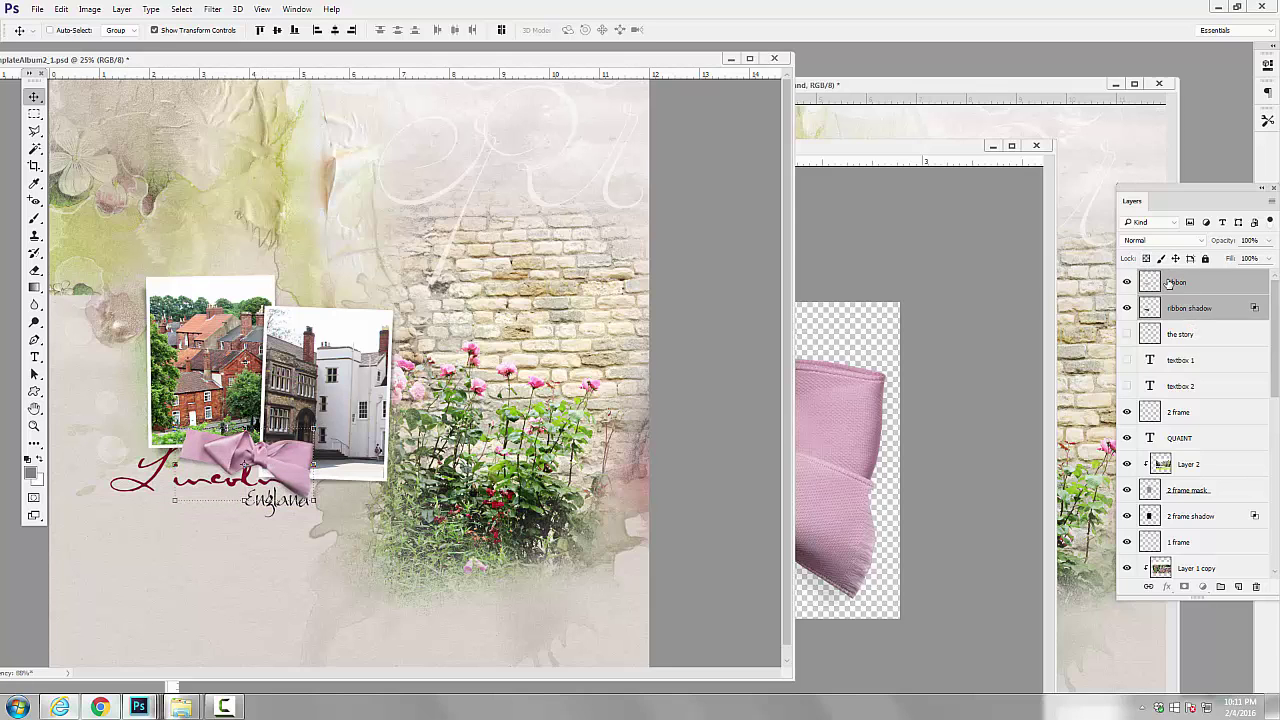
Set the fill of the ribbon shadow layer to 64%.
{"action": "left_click", "coordinate": [1177, 282]}
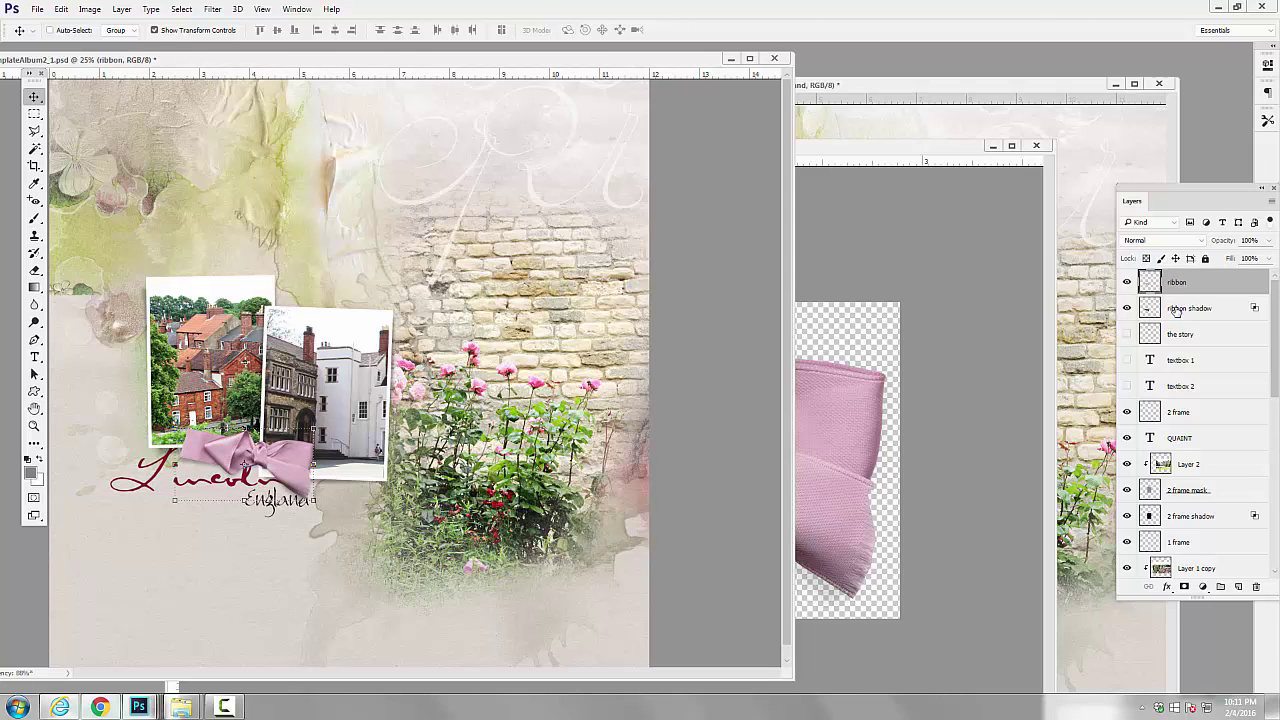
{"action": "left_click", "coordinate": [1176, 310]}
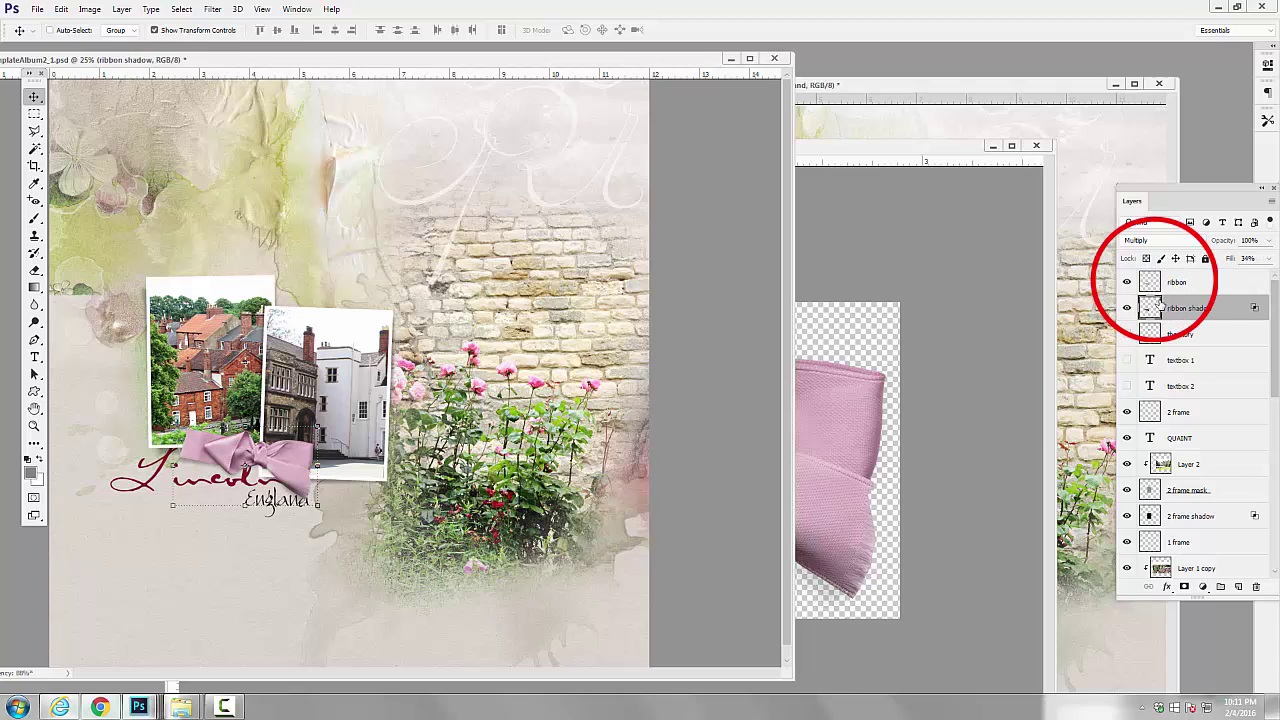
{"action": "left_click", "coordinate": [1268, 258]}
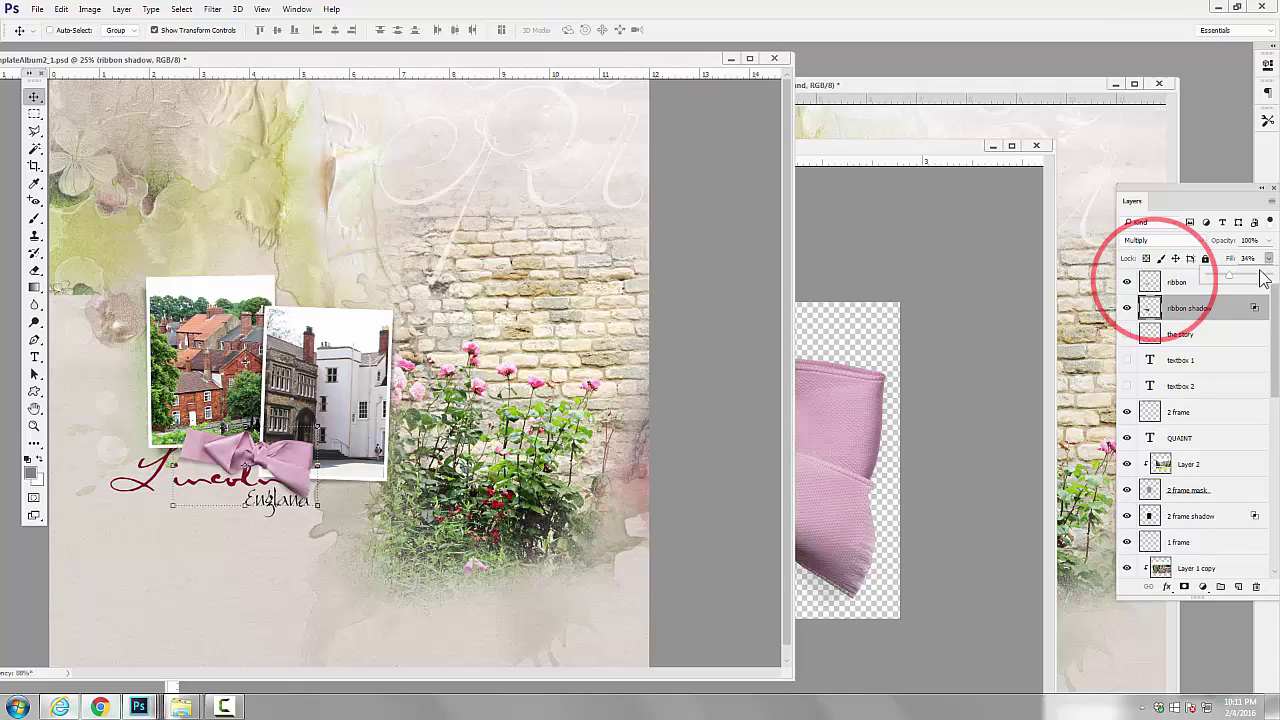
{"action": "mouse_move", "coordinate": [1236, 284]}
{"action": "left_mouse_down"}
{"action": "mouse_move", "coordinate": [1223, 283]}
{"action": "mouse_move", "coordinate": [1264, 290]}
{"action": "mouse_move", "coordinate": [1248, 293]}
{"action": "left_mouse_up"}
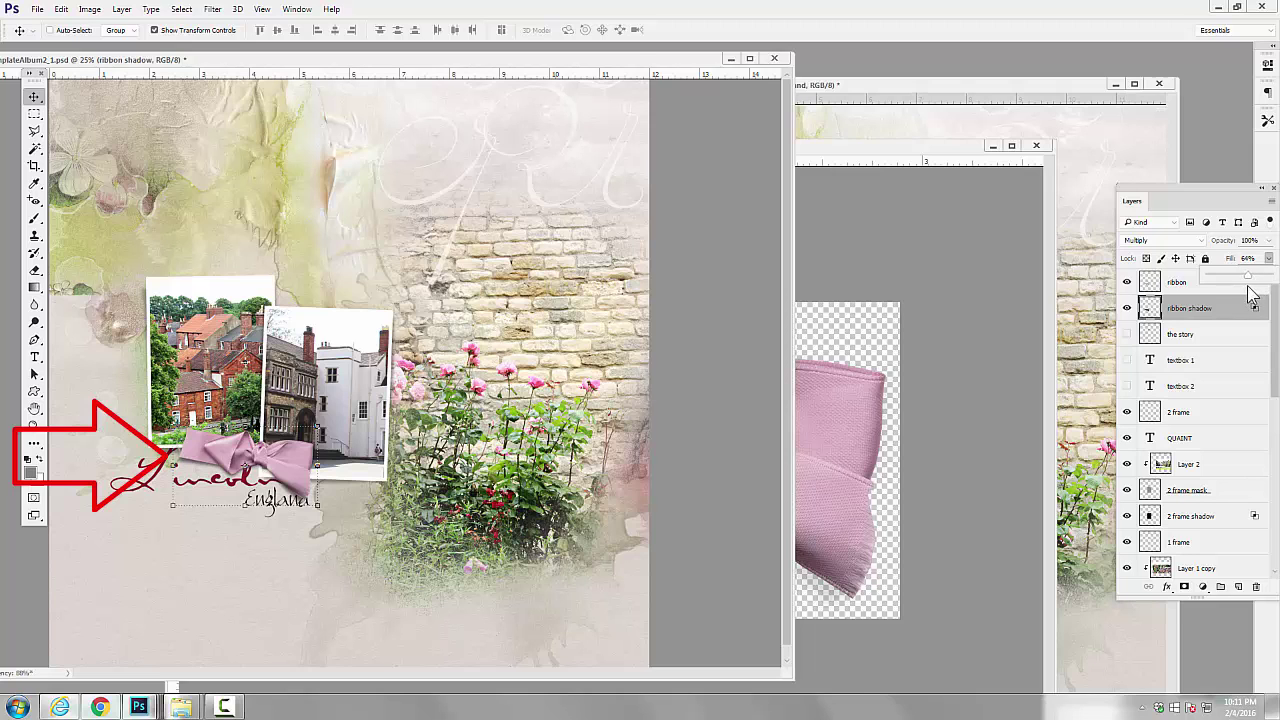
Fill the ribbon shadow with dark brown #5a504a at 100% opacity, preserving transparency, and set the layer's fill to 48%.
{"action": "left_click", "coordinate": [60, 10]}
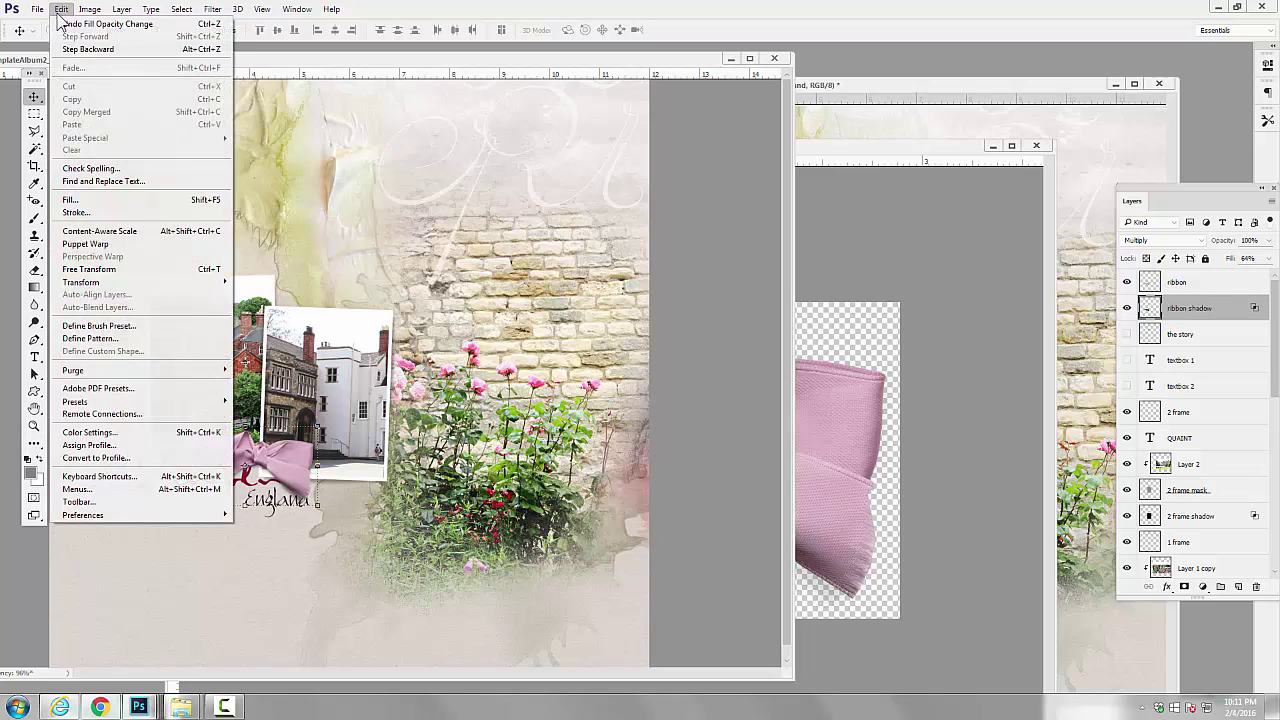
{"action": "left_click", "coordinate": [78, 200]}
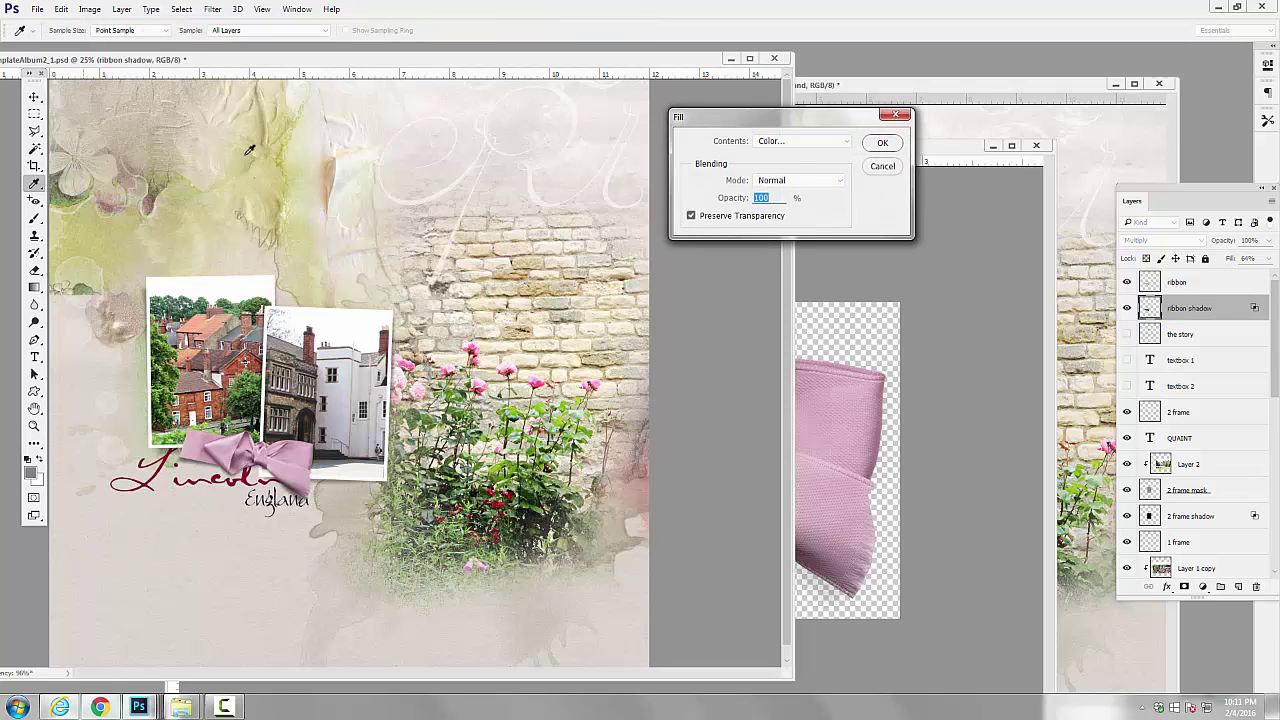
{"action": "left_click", "coordinate": [800, 141]}
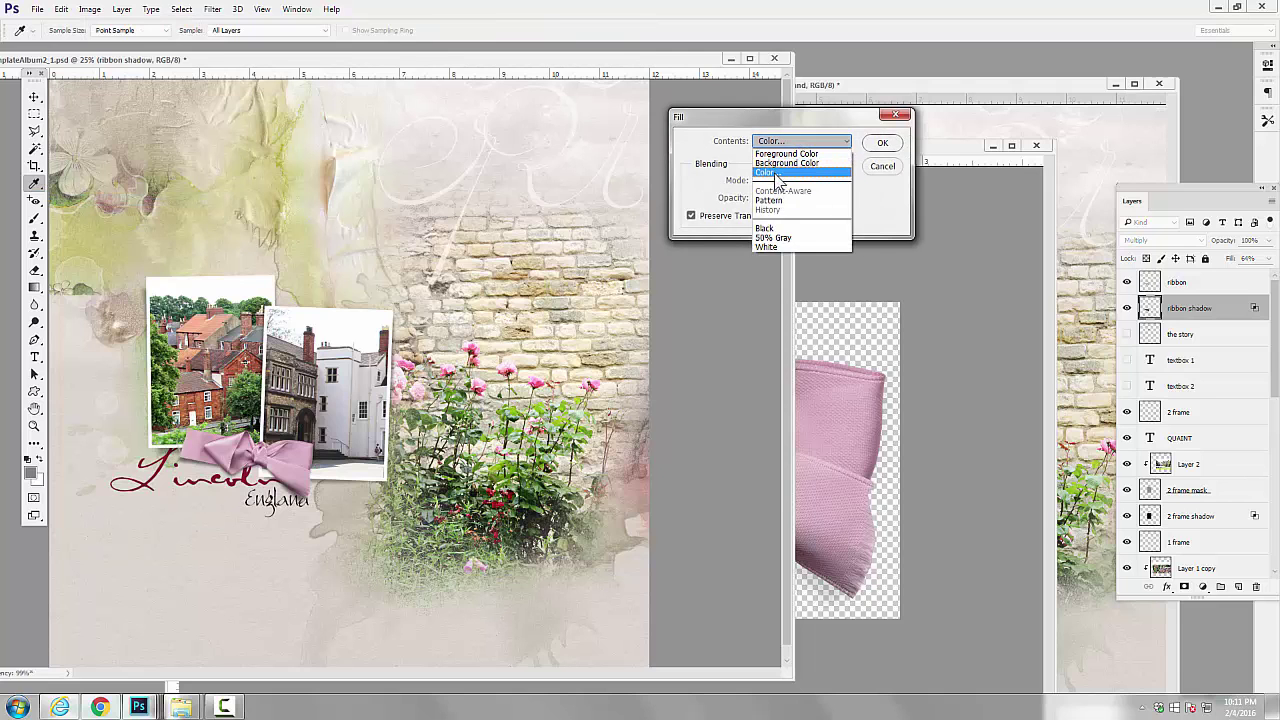
{"action": "left_click", "coordinate": [775, 173]}
{"action": "left_click", "coordinate": [1103, 515]}
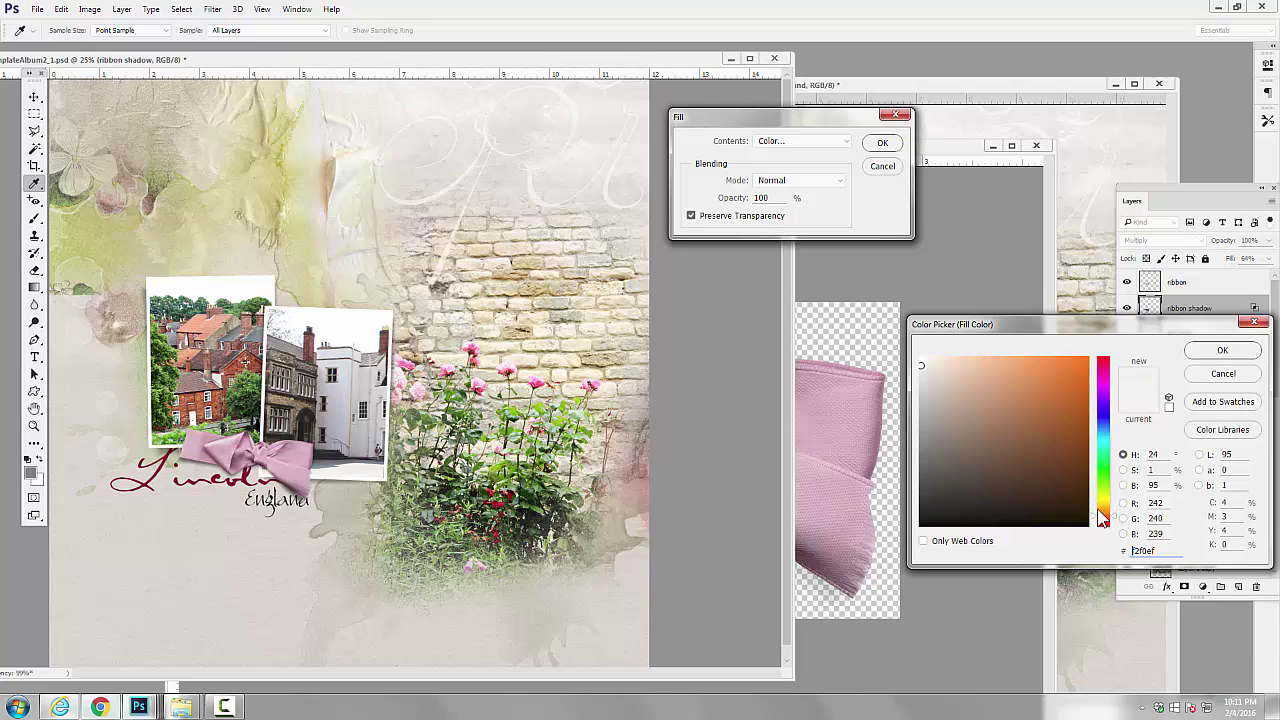
{"action": "left_click", "coordinate": [948, 466]}
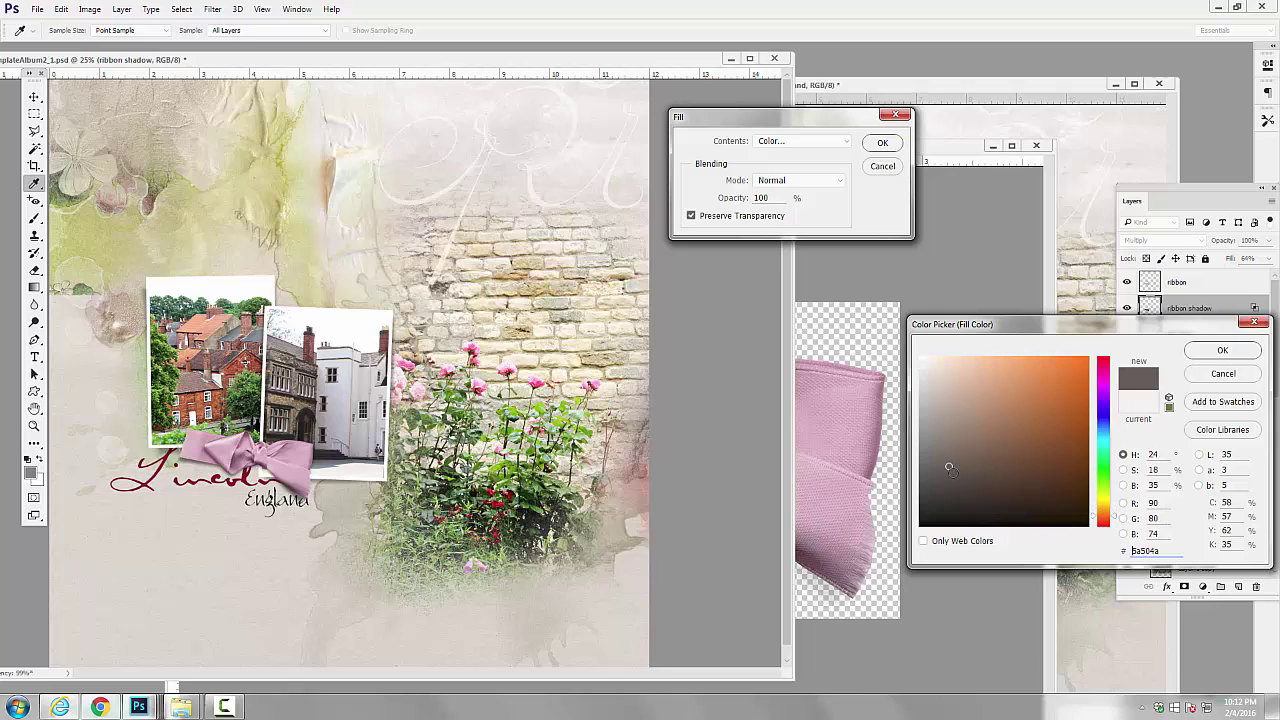
{"action": "left_click", "coordinate": [1220, 351]}
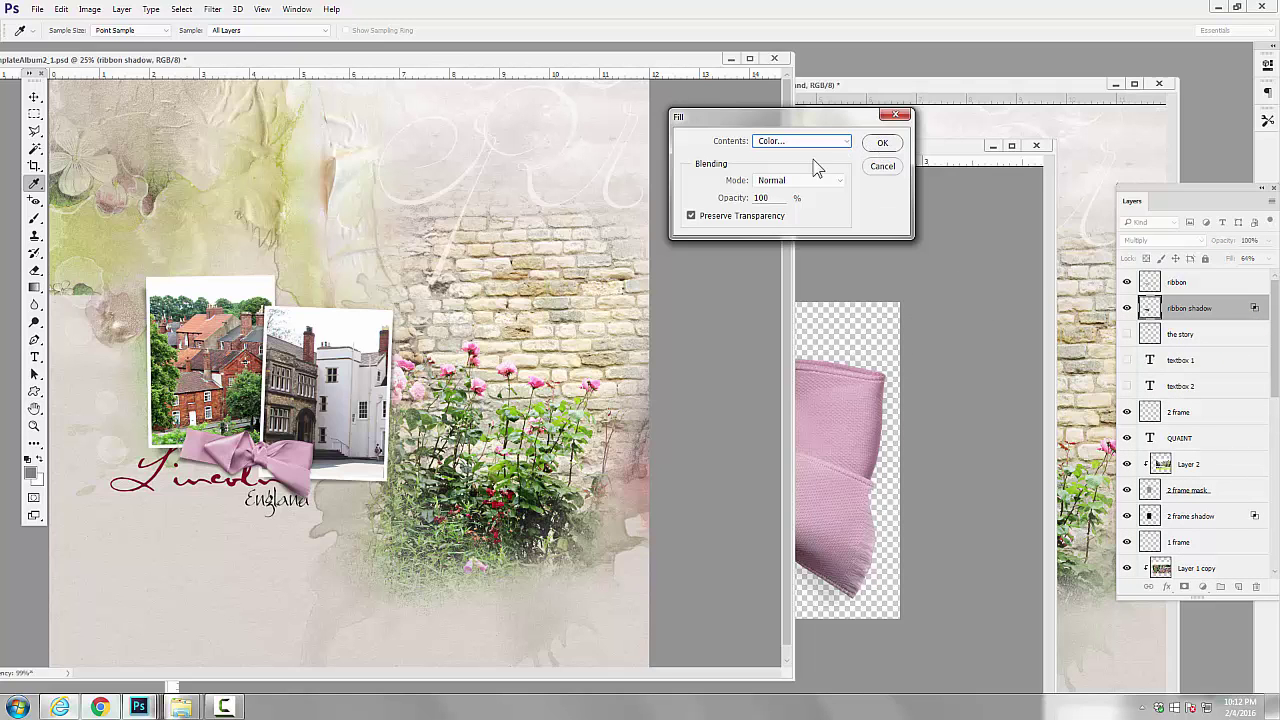
{"action": "left_click", "coordinate": [883, 143]}
{"action": "key", "text": "v"}
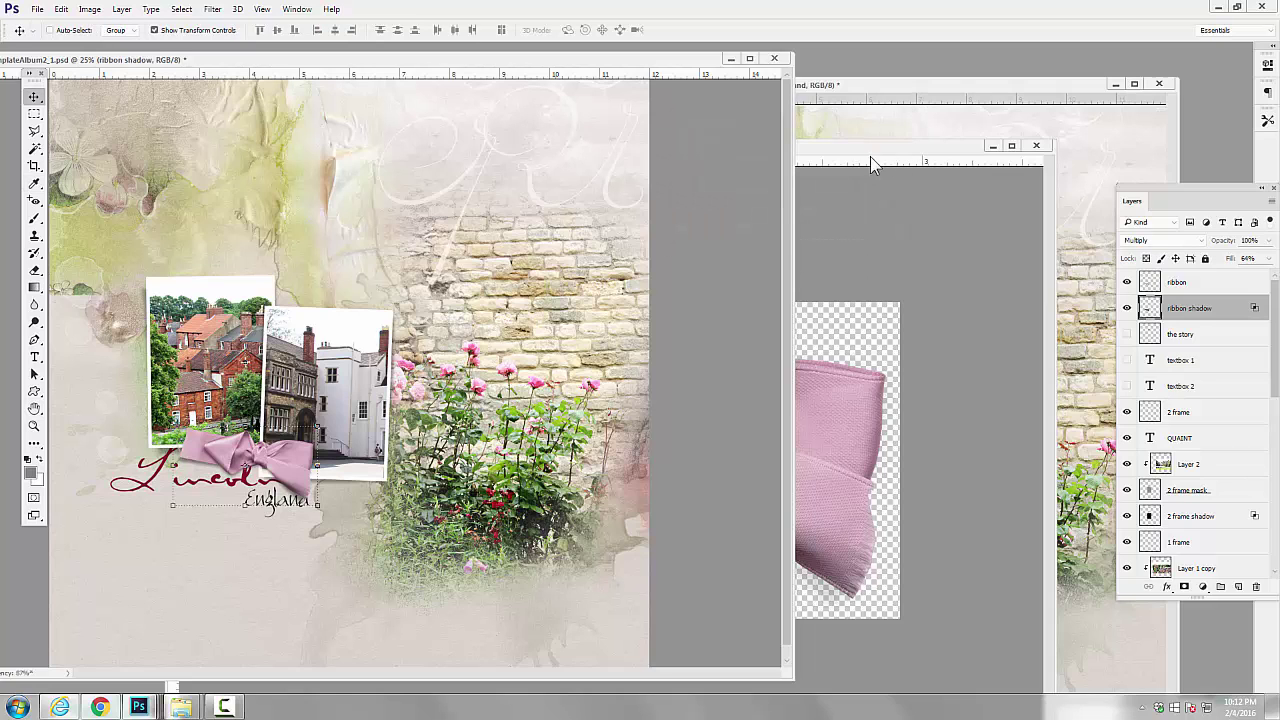
{"action": "left_click", "coordinate": [1269, 259]}
{"action": "left_click_drag", "start_coordinate": [1247, 280], "coordinate": [1238, 288]}
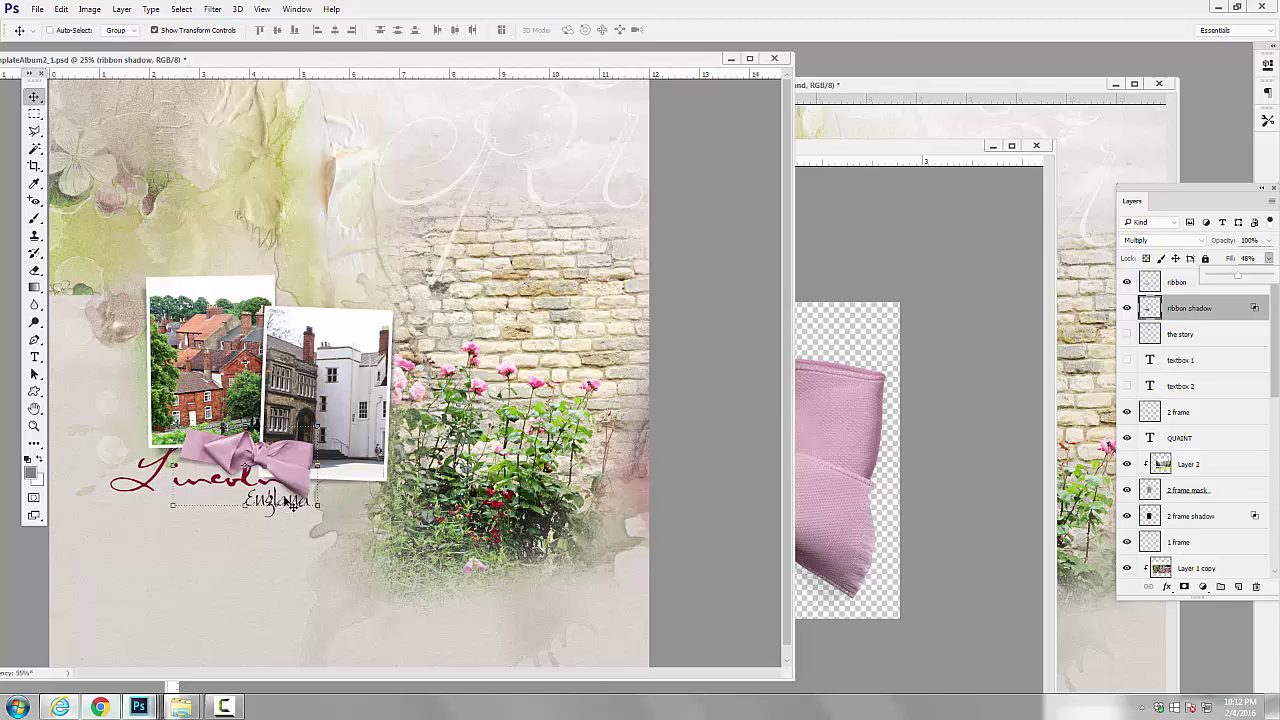
Scale the ribbon and ribbon shadow layers together to about 85% of their size.
{"action": "left_click", "coordinate": [1176, 290]}
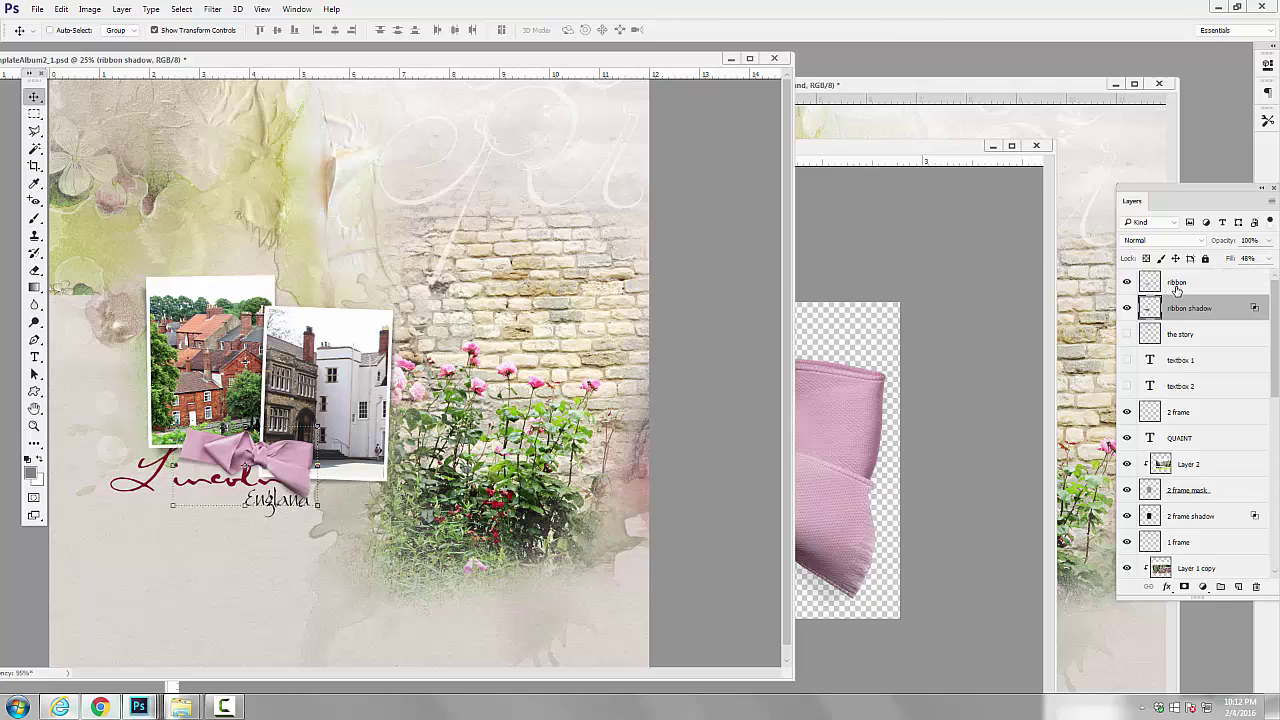
{"action": "left_click", "coordinate": [1176, 288]}
{"action": "left_click", "coordinate": [1178, 309], "text": "shift"}
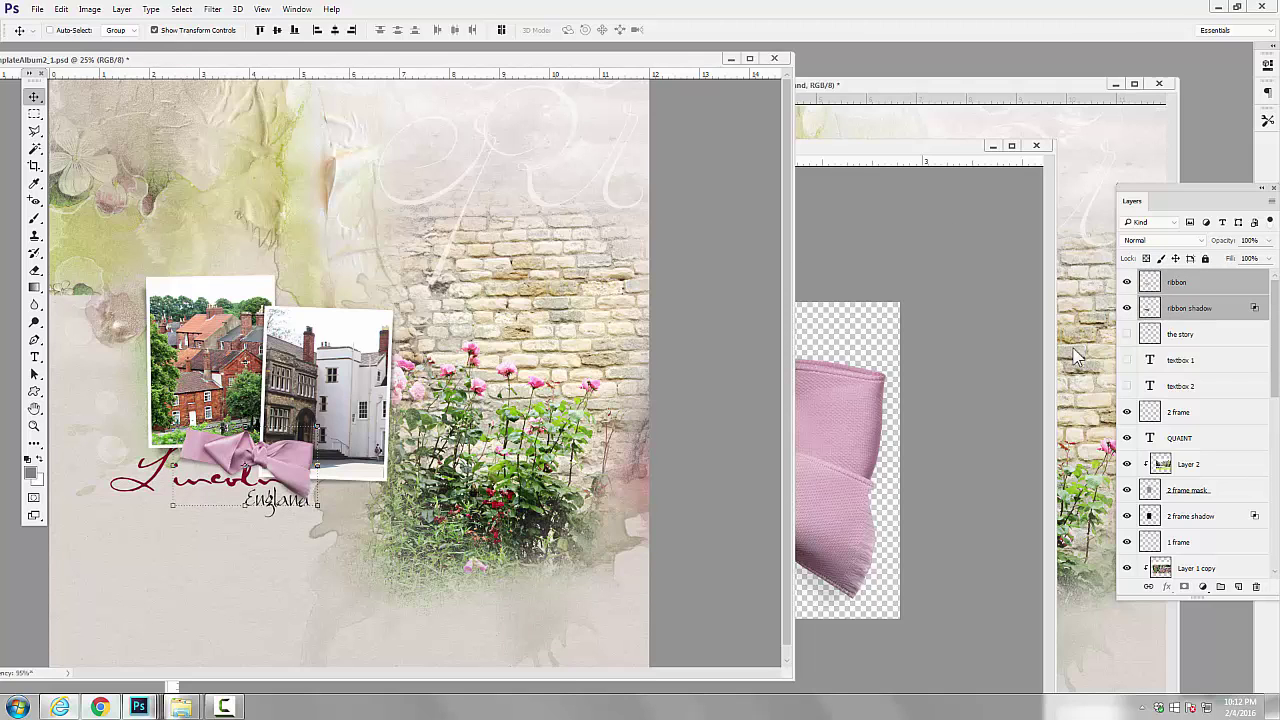
{"action": "left_click", "coordinate": [319, 426]}
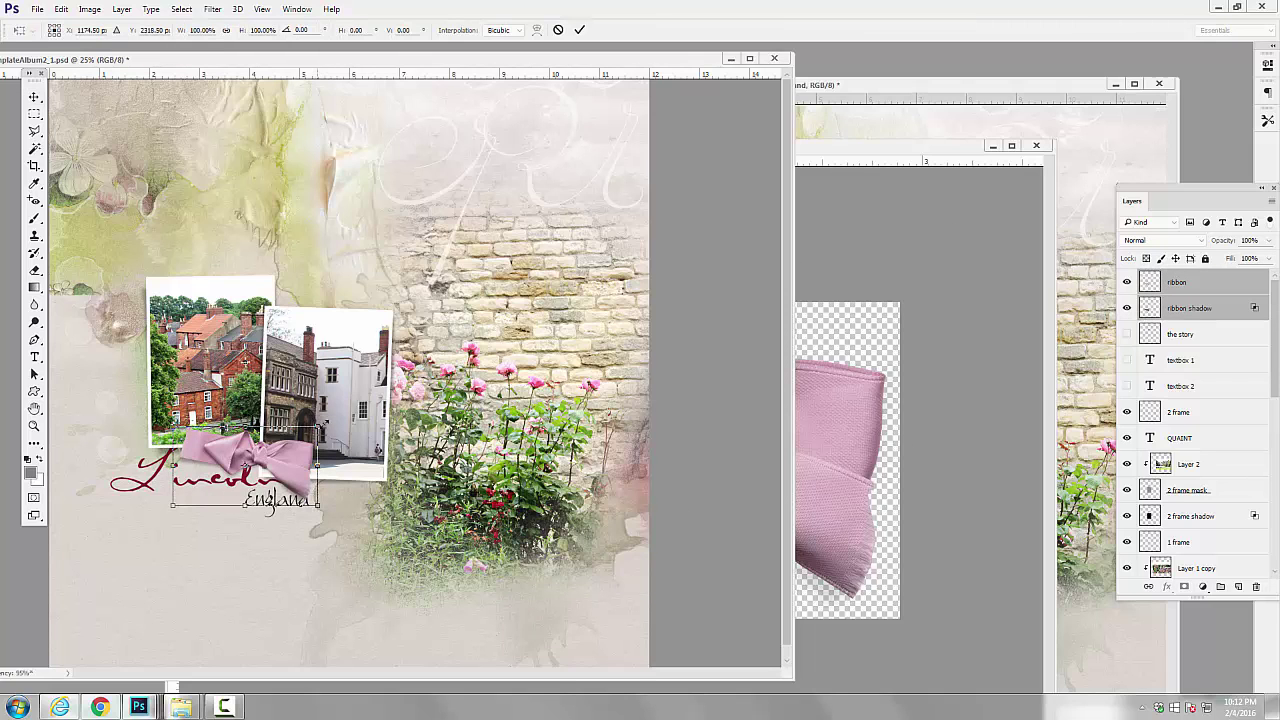
{"action": "left_click_drag", "start_coordinate": [319, 426], "coordinate": [285, 449]}
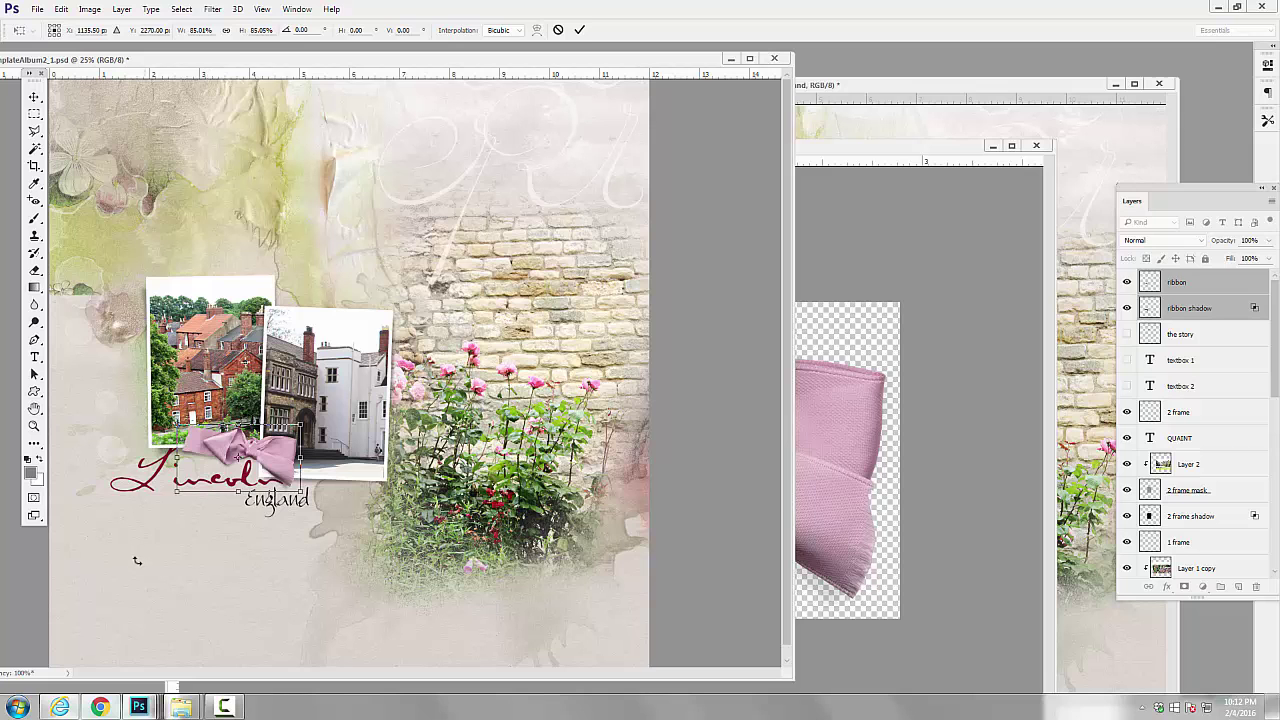
{"action": "left_click", "coordinate": [579, 31]}
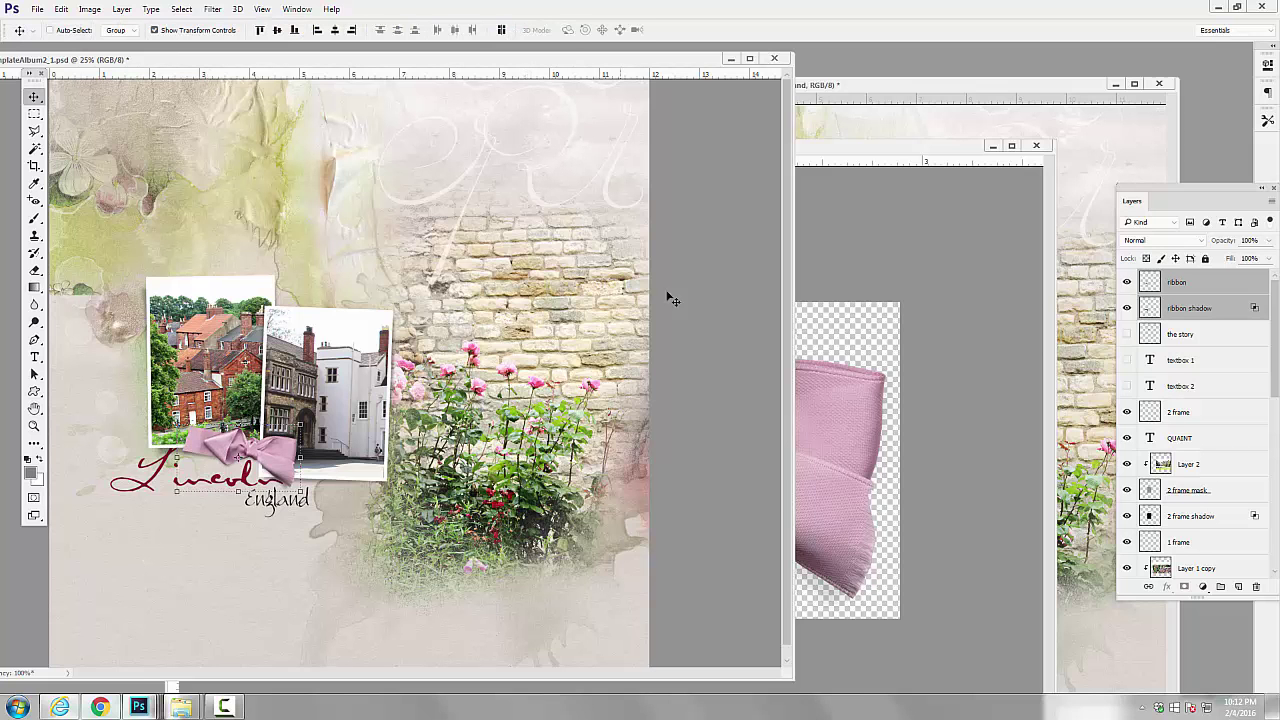
Close the ribbon file and open AASPN_ArtPlayPaletteLoveLetters_ButtonFlower.png from the Elements folder.
{"action": "double_click", "coordinate": [862, 150]}
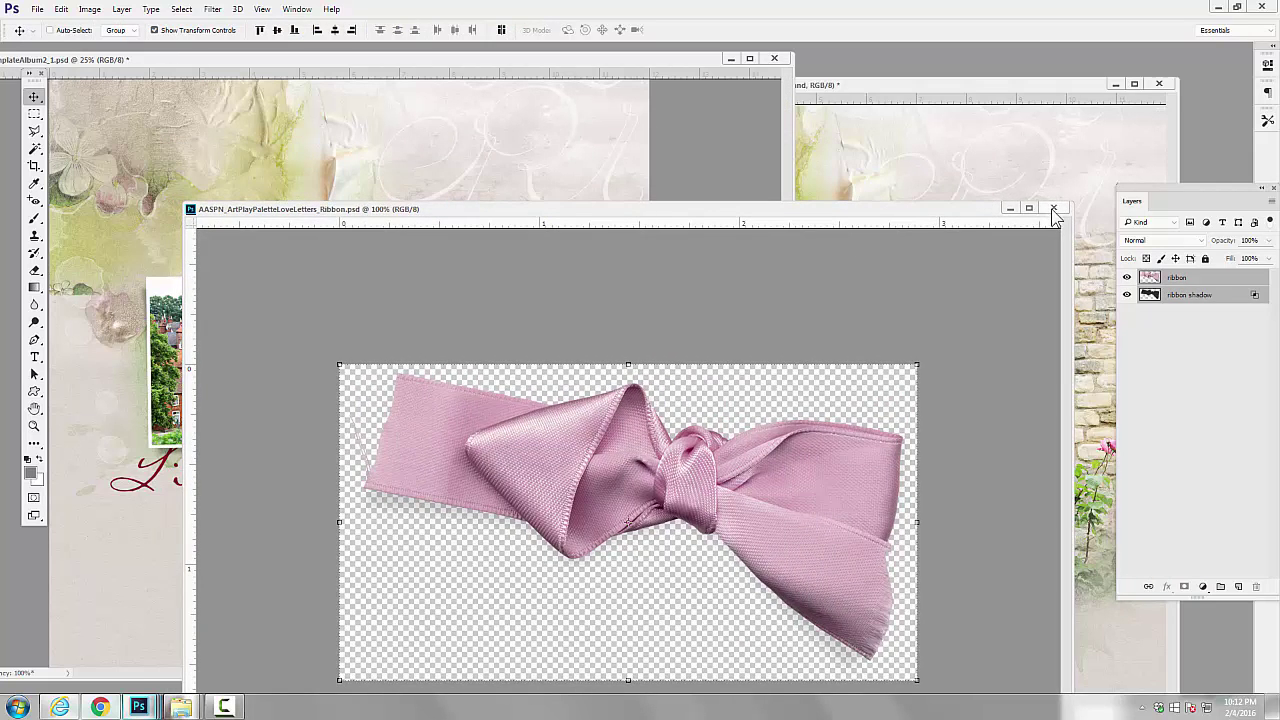
{"action": "left_click", "coordinate": [1053, 208]}
{"action": "left_click", "coordinate": [38, 10]}
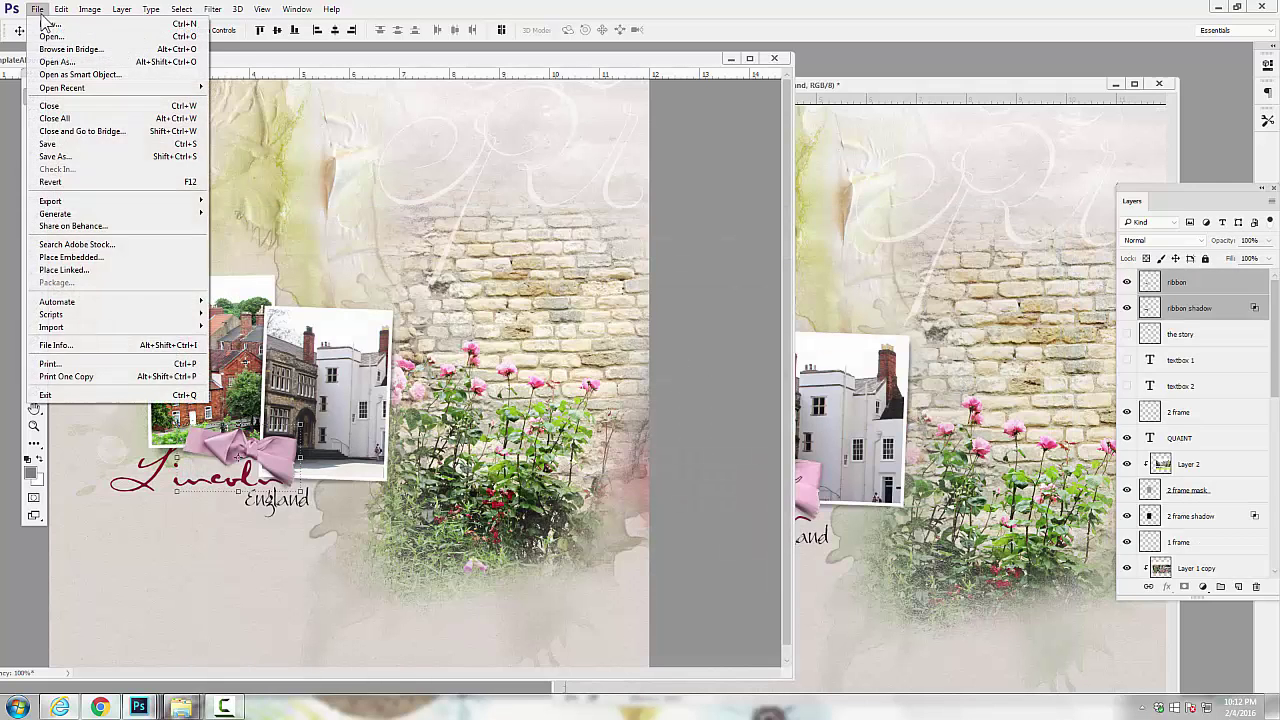
{"action": "left_click", "coordinate": [48, 36]}
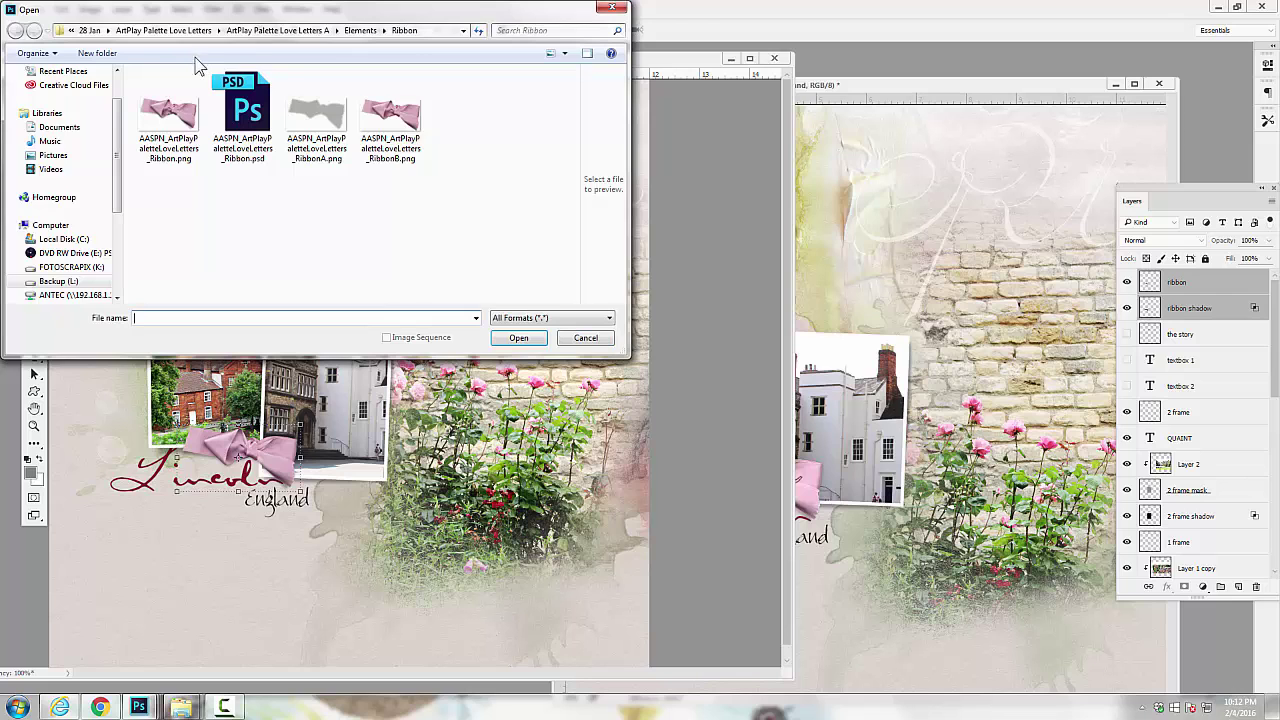
{"action": "left_click", "coordinate": [362, 31]}
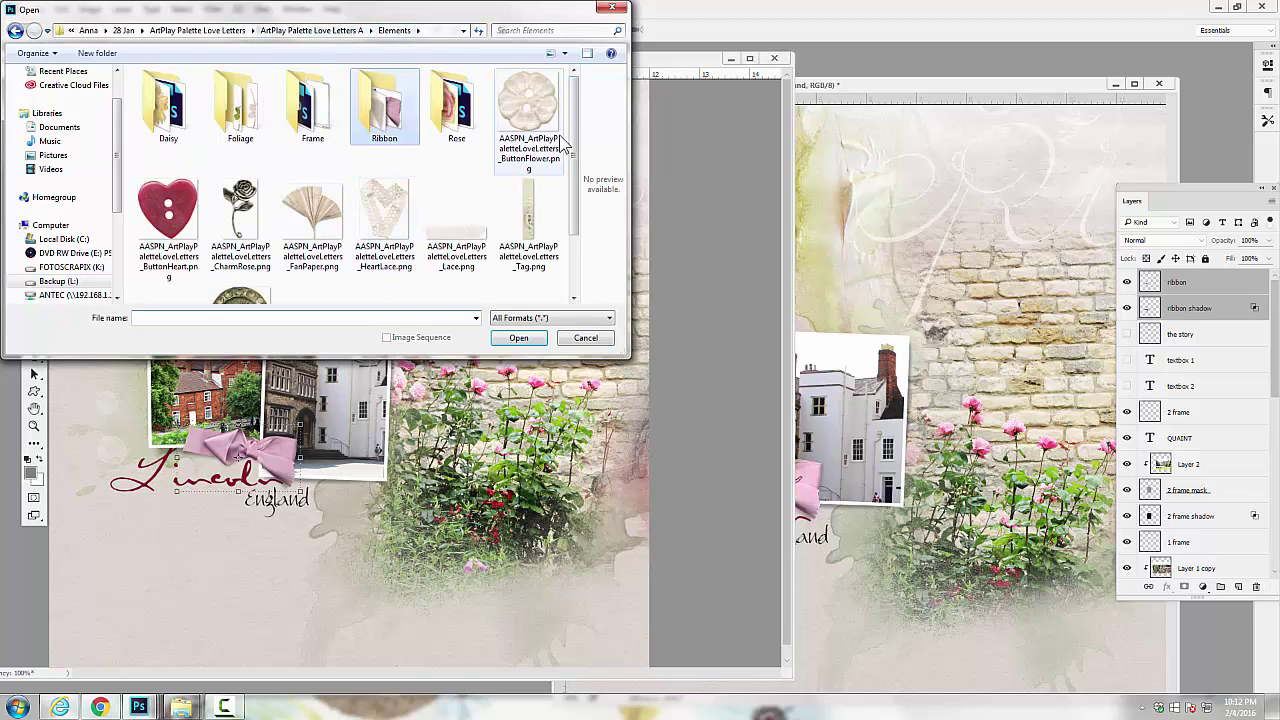
{"action": "double_click", "coordinate": [540, 112]}
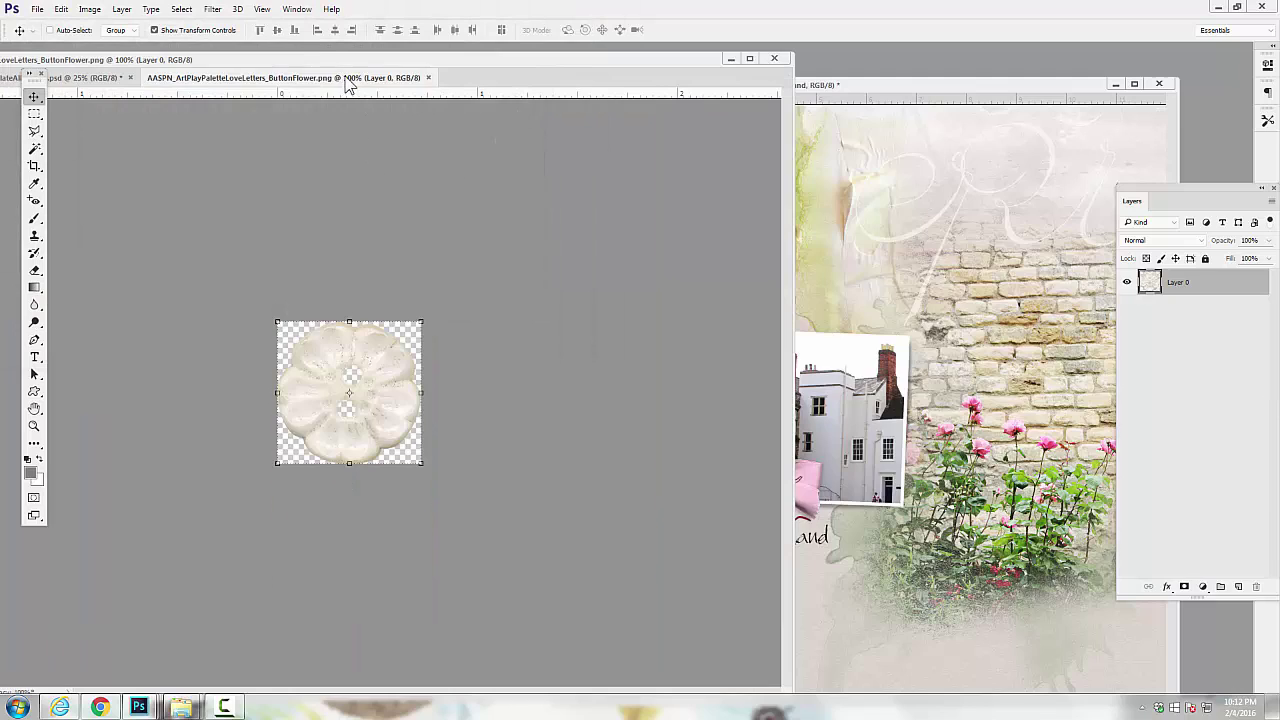
Copy the flower button into the album template and close the button file.
{"action": "left_click_drag", "start_coordinate": [348, 84], "coordinate": [629, 263]}
{"action": "left_click_drag", "start_coordinate": [773, 494], "coordinate": [325, 405]}
{"action": "left_click_drag", "start_coordinate": [897, 235], "coordinate": [472, 253]}
{"action": "left_click", "coordinate": [801, 280]}
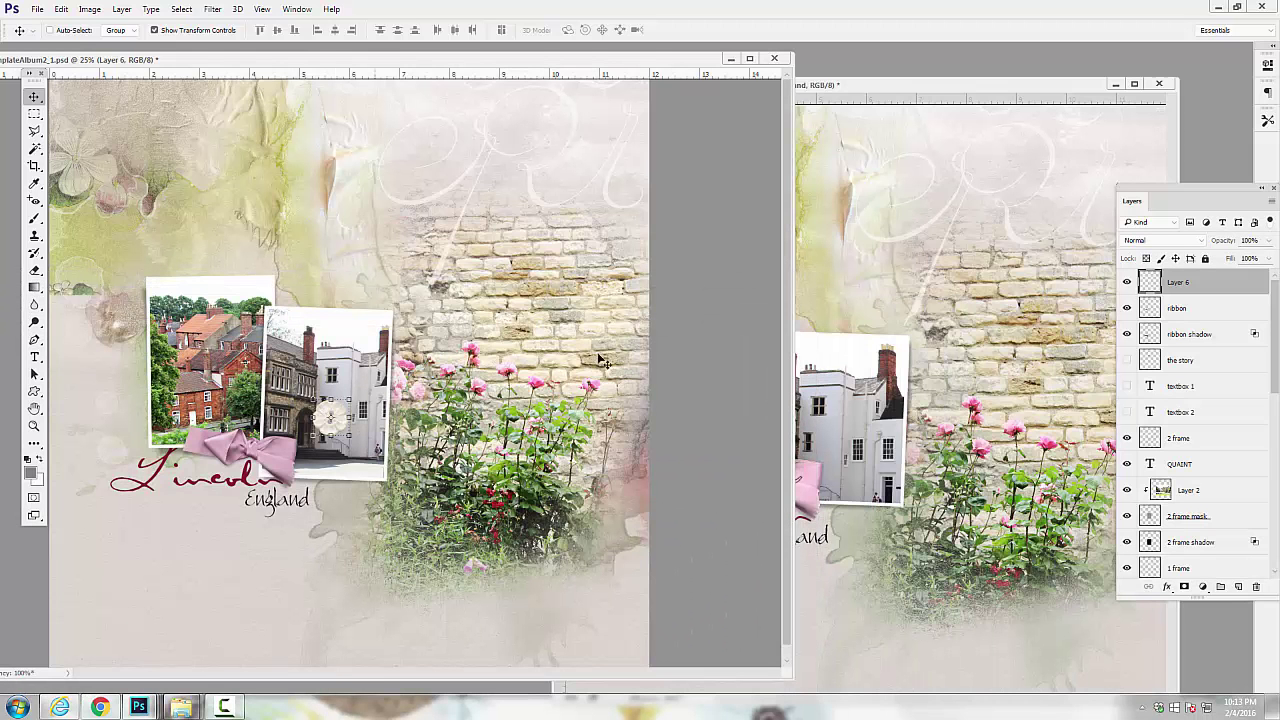
Place the flower button layer beneath the ribbon shadow, scale it to about 68%, and tuck it under the ribbon over Lincoln.
{"action": "left_click_drag", "start_coordinate": [1157, 283], "coordinate": [1164, 352]}
{"action": "left_click_drag", "start_coordinate": [338, 412], "coordinate": [259, 449]}
{"action": "key", "text": "ctrl+t"}
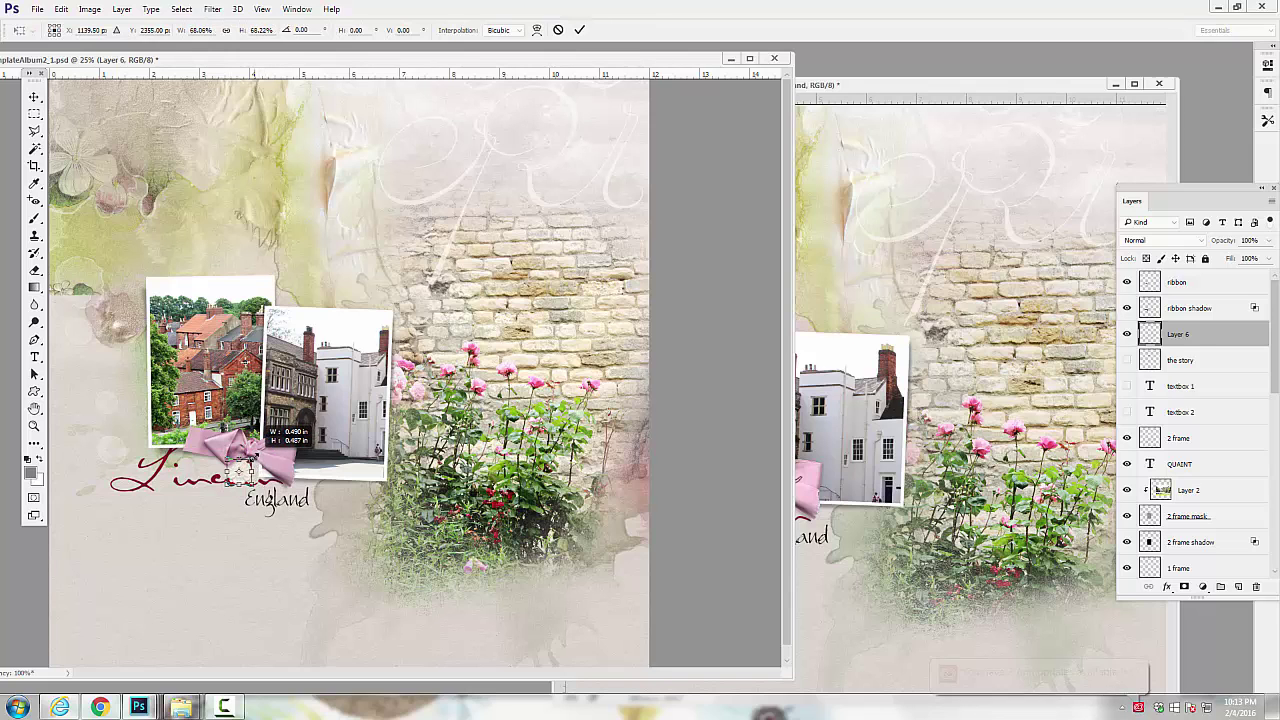
{"action": "left_click", "coordinate": [579, 29]}
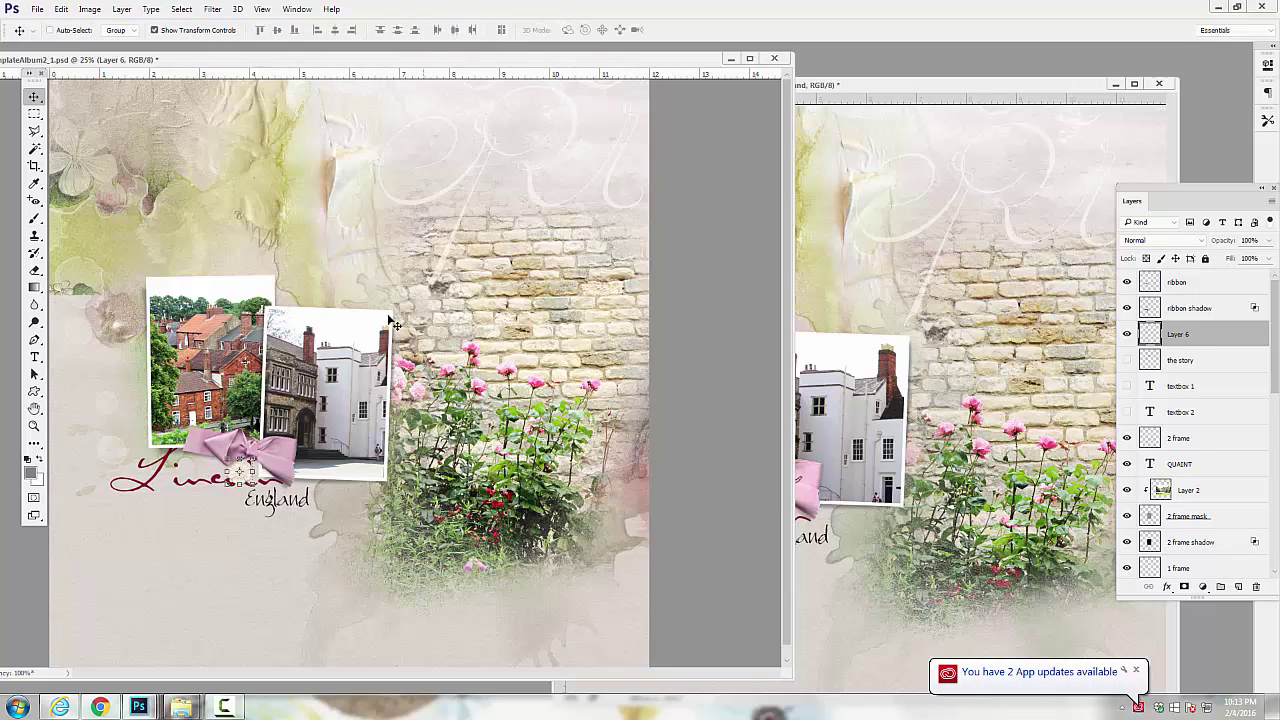
{"action": "key", "text": "ctrl+t"}
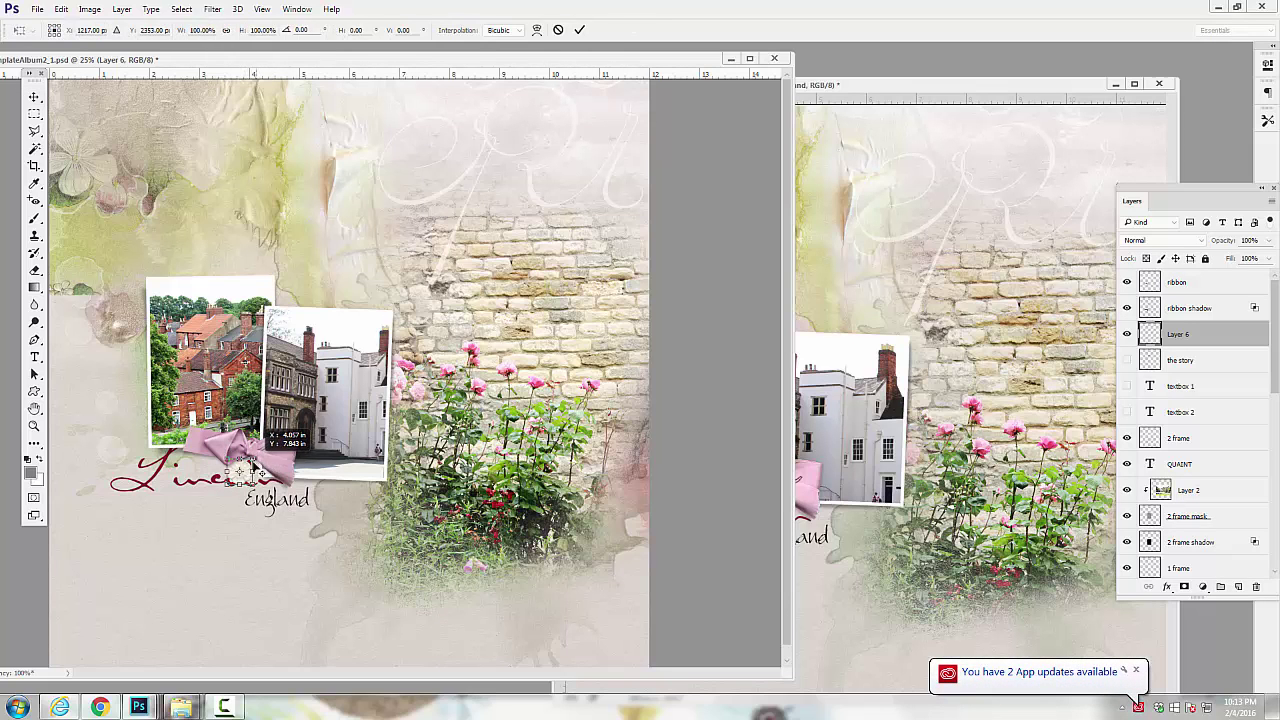
{"action": "left_click", "coordinate": [579, 29]}
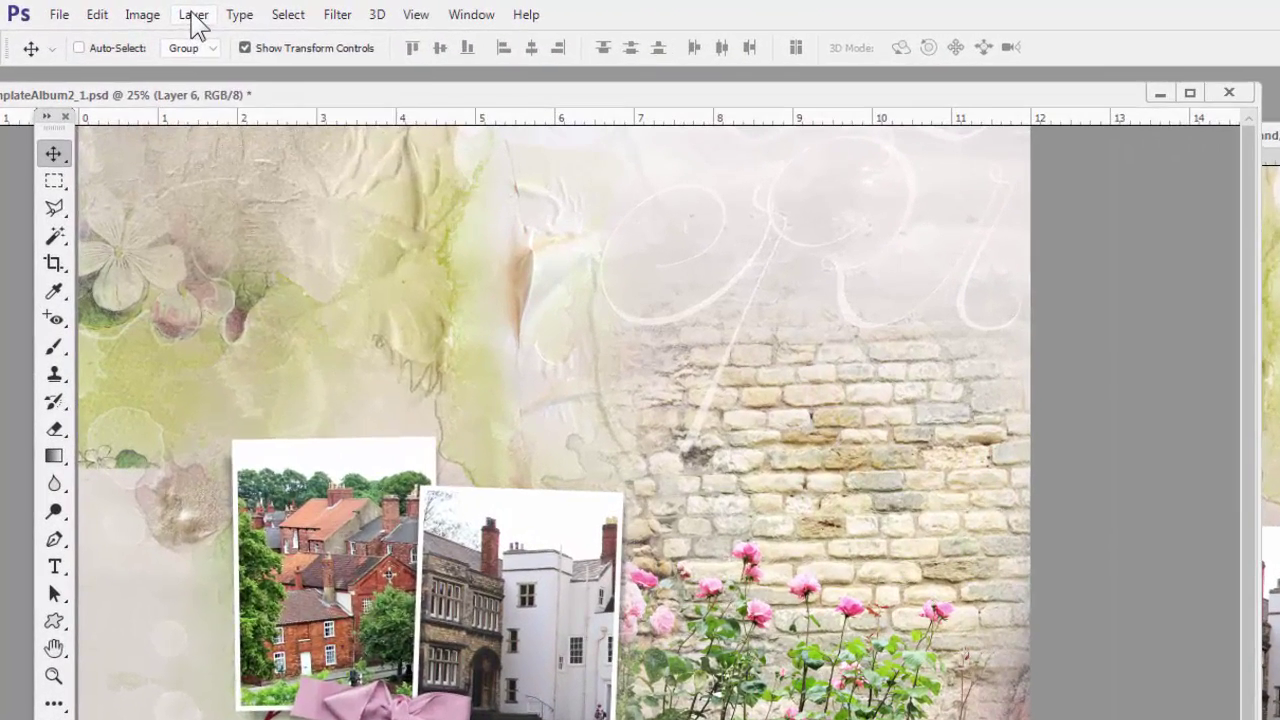
Add a drop shadow to the flower button with a 120° angle and 41% opacity.
{"action": "left_click", "coordinate": [121, 14]}
{"action": "mouse_move", "coordinate": [232, 200]}
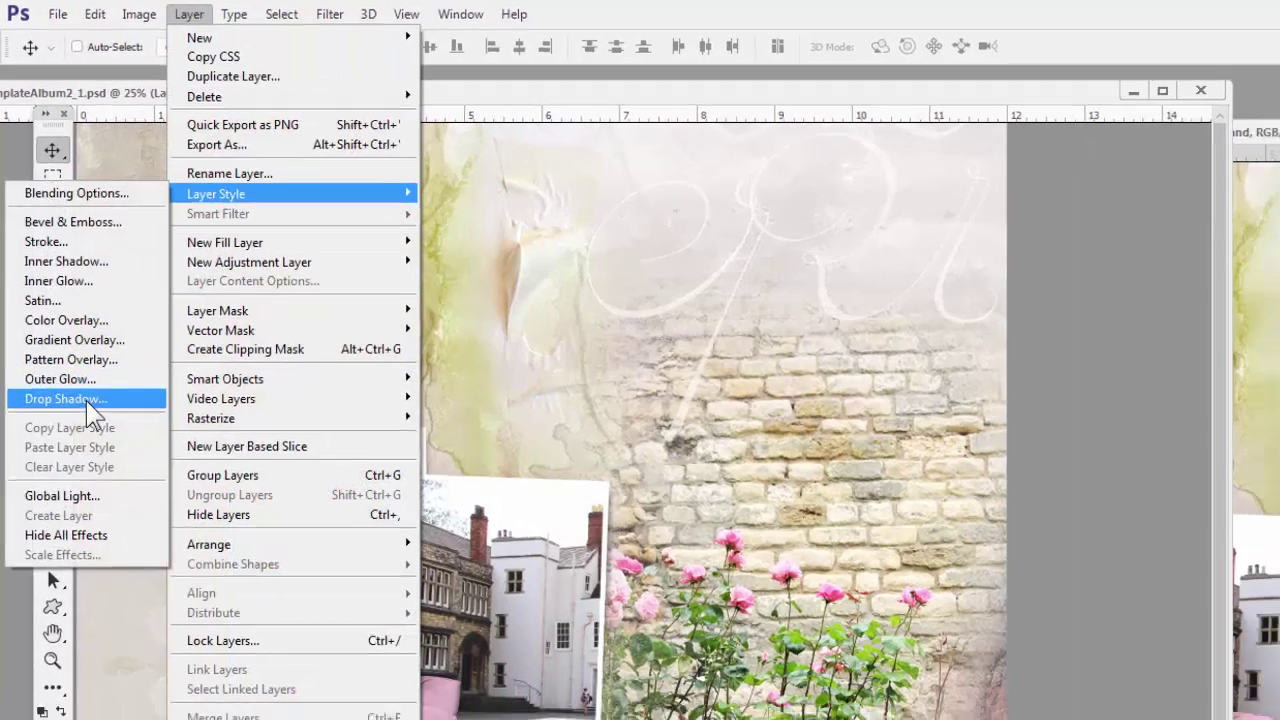
{"action": "left_click", "coordinate": [88, 400]}
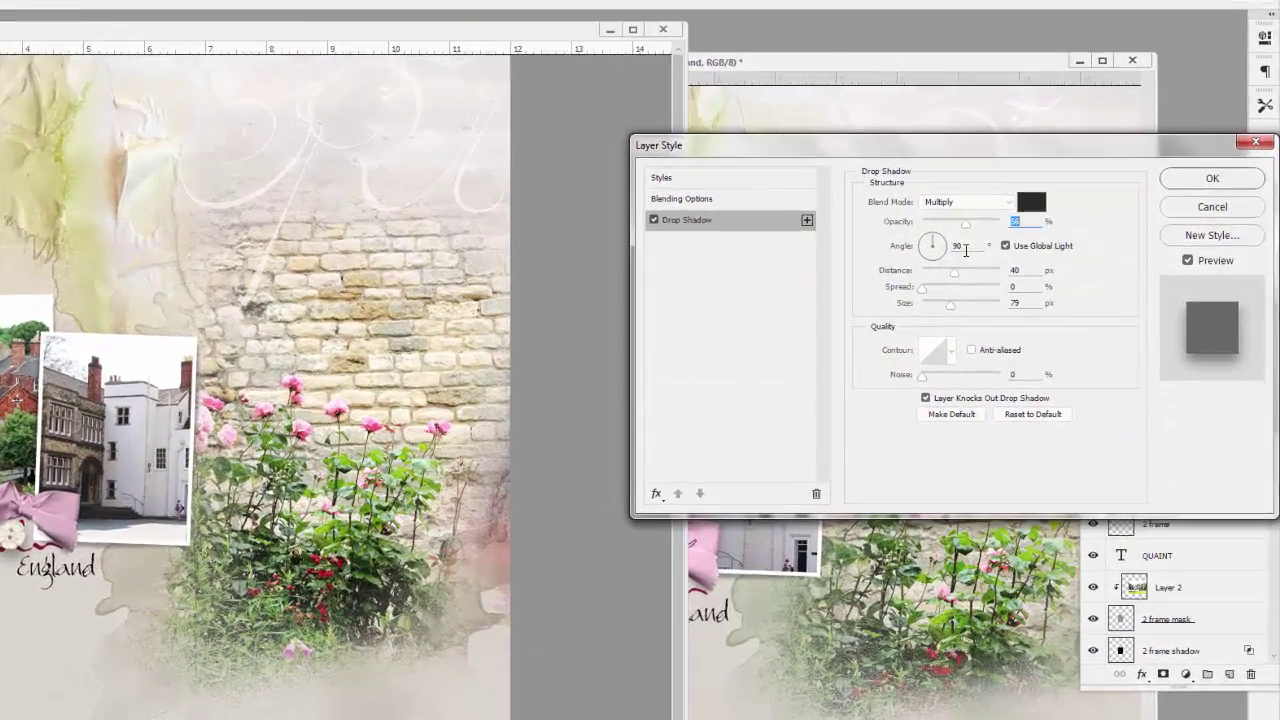
{"action": "key", "text": "Tab"}
{"action": "type", "text": "120"}
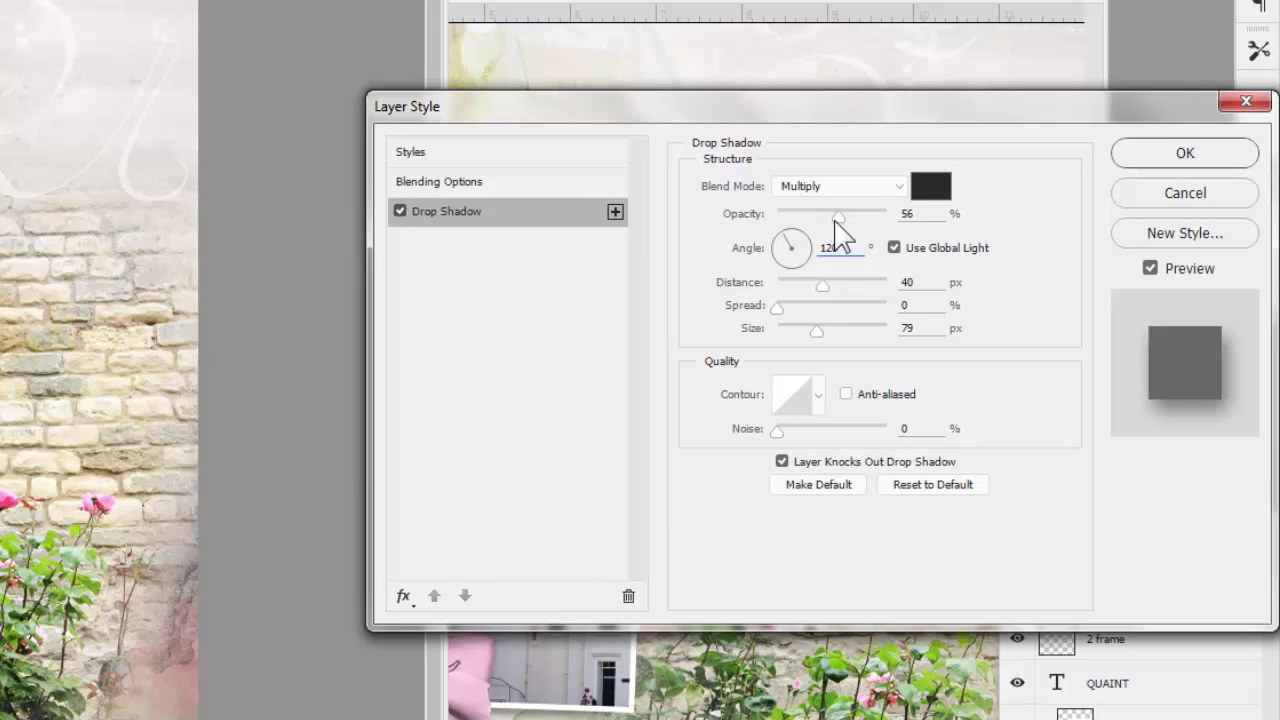
{"action": "left_click_drag", "start_coordinate": [838, 215], "coordinate": [821, 224]}
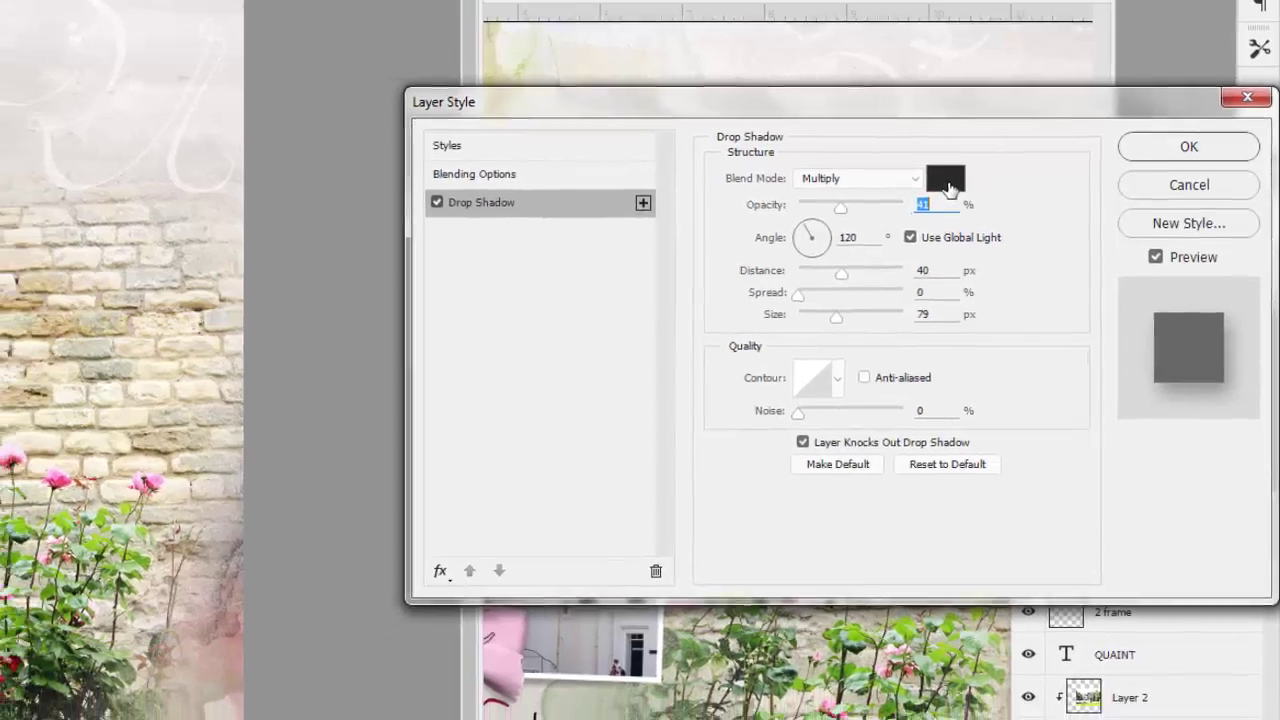
Set the button's shadow color to dark brown #271a17, reduce distance and size to about 6 px, and apply the style.
{"action": "left_click", "coordinate": [948, 186]}
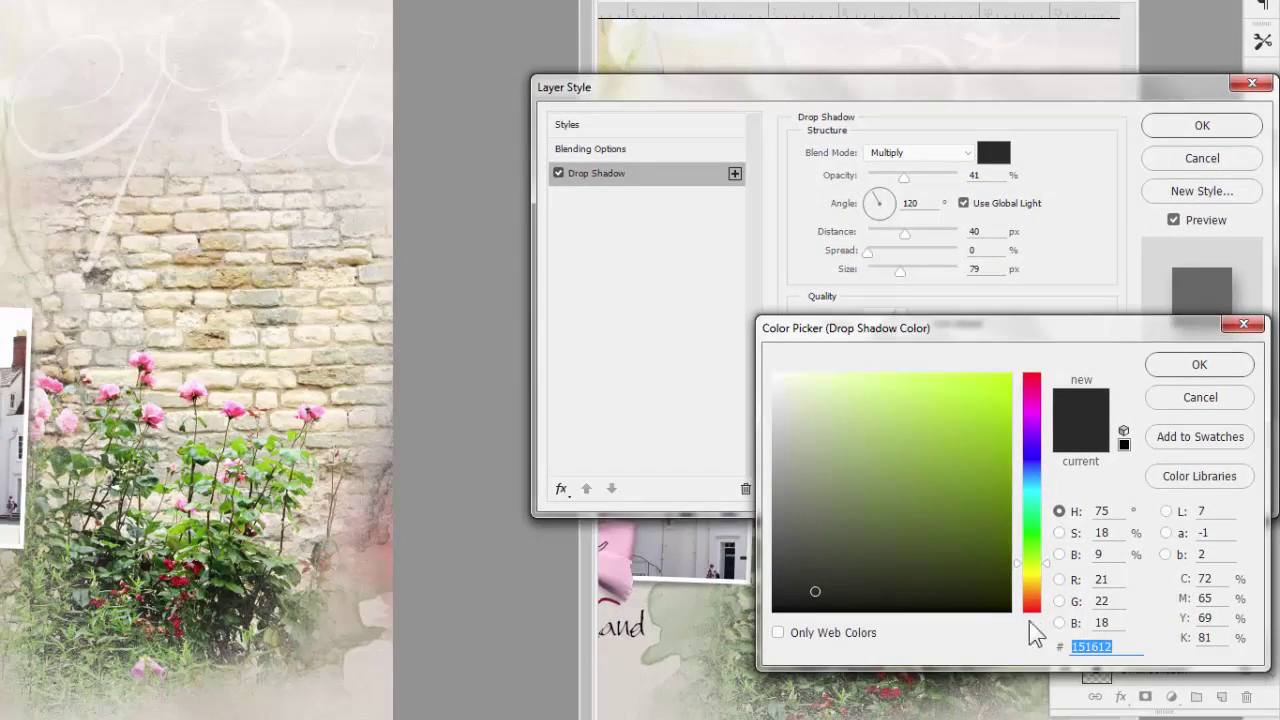
{"action": "left_click", "coordinate": [988, 706]}
{"action": "left_click", "coordinate": [880, 575]}
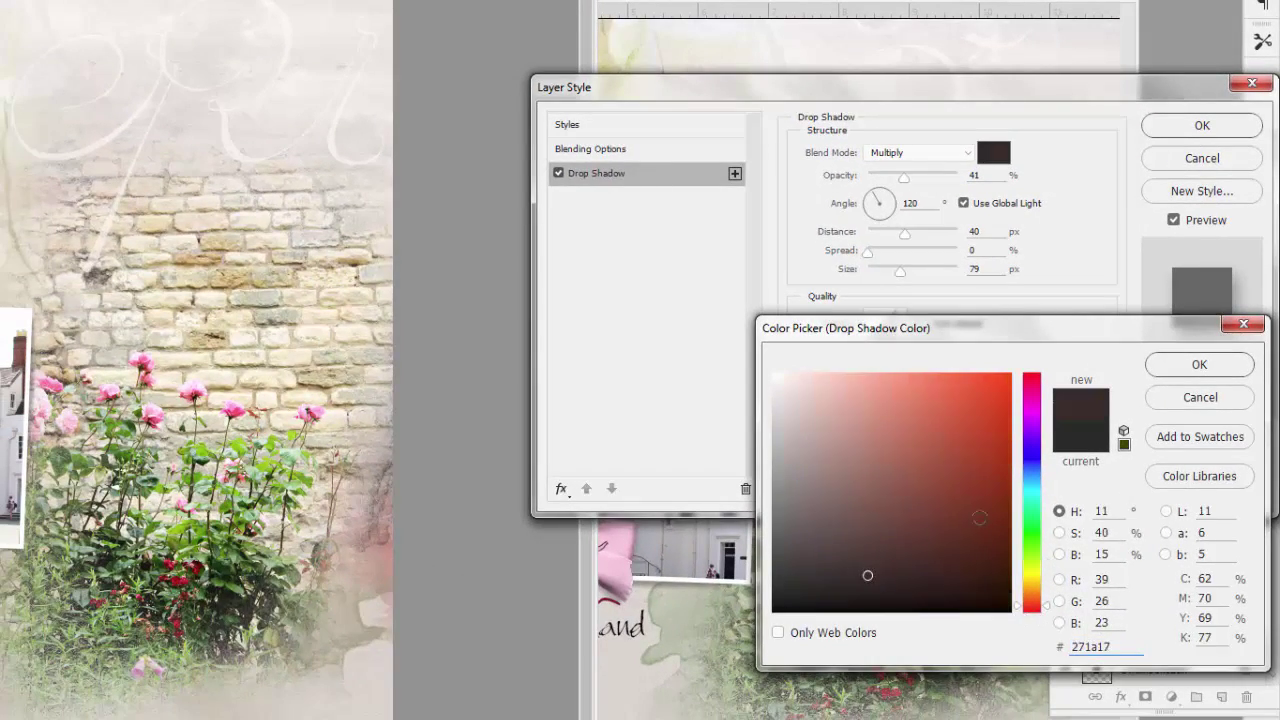
{"action": "left_click", "coordinate": [1195, 368]}
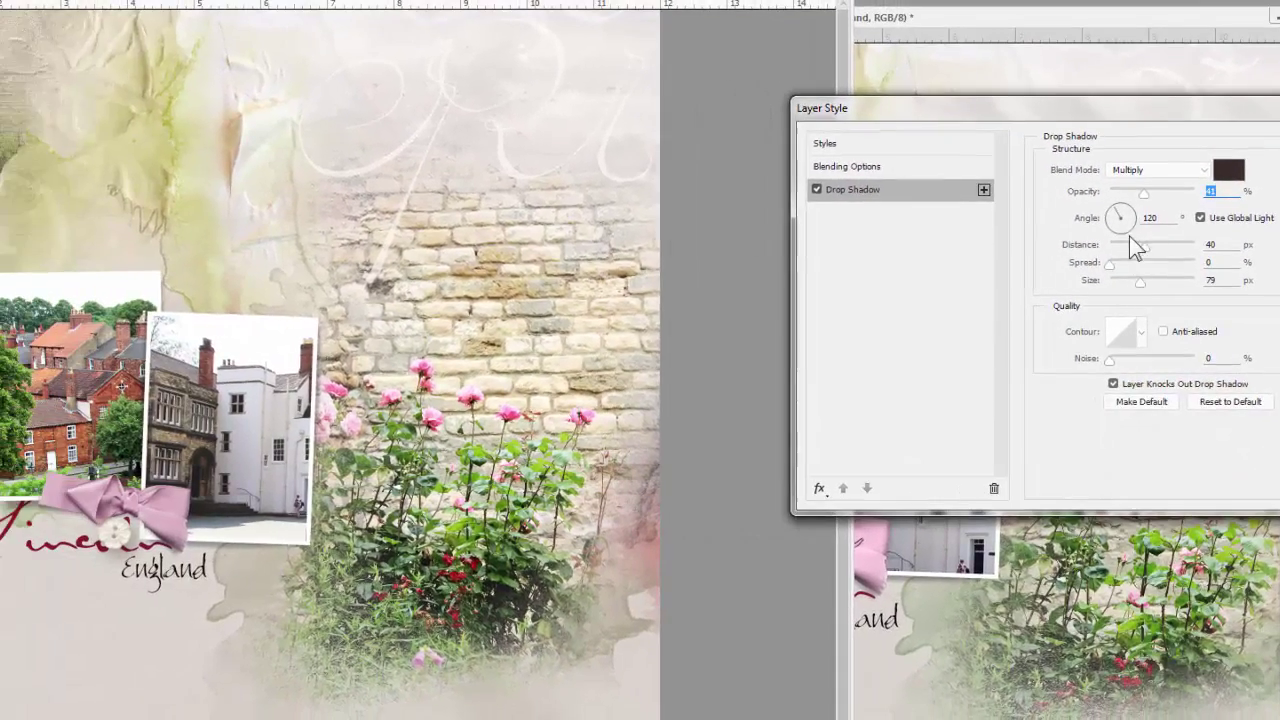
{"action": "mouse_move", "coordinate": [1131, 240]}
{"action": "left_mouse_down"}
{"action": "mouse_move", "coordinate": [1117, 285]}
{"action": "mouse_move", "coordinate": [1117, 250]}
{"action": "left_mouse_up"}
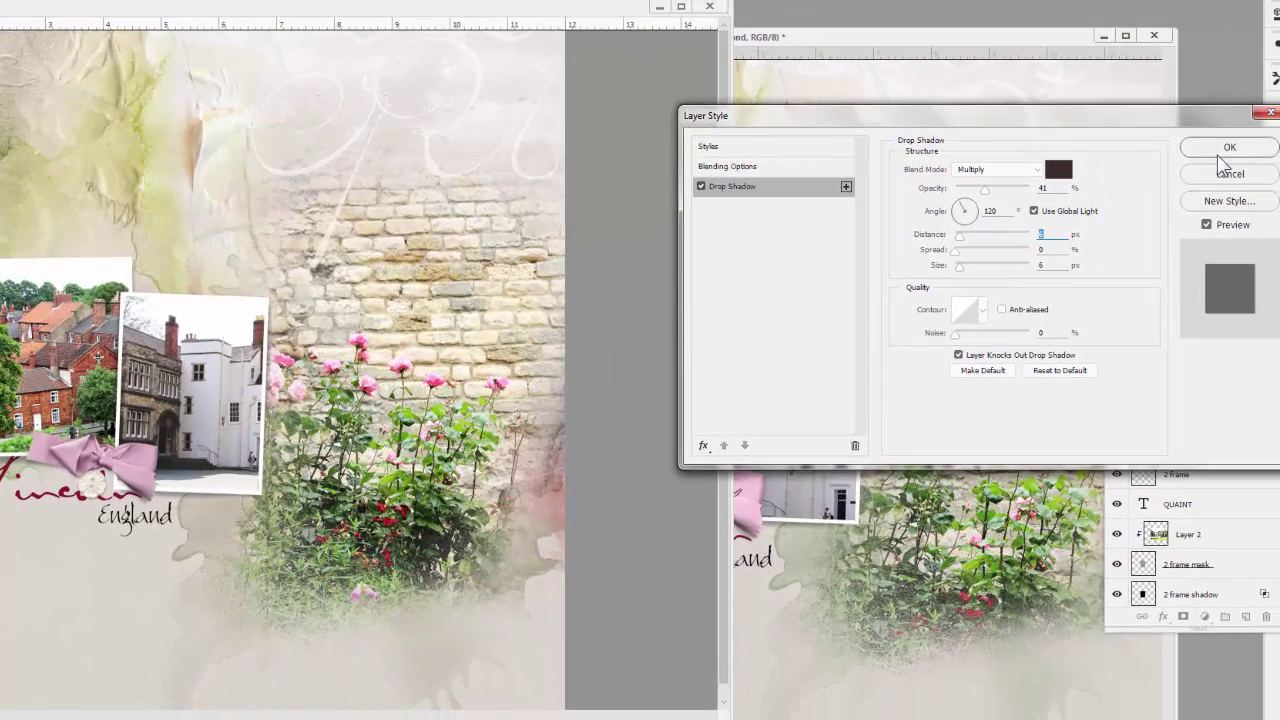
{"action": "left_click", "coordinate": [1219, 153]}
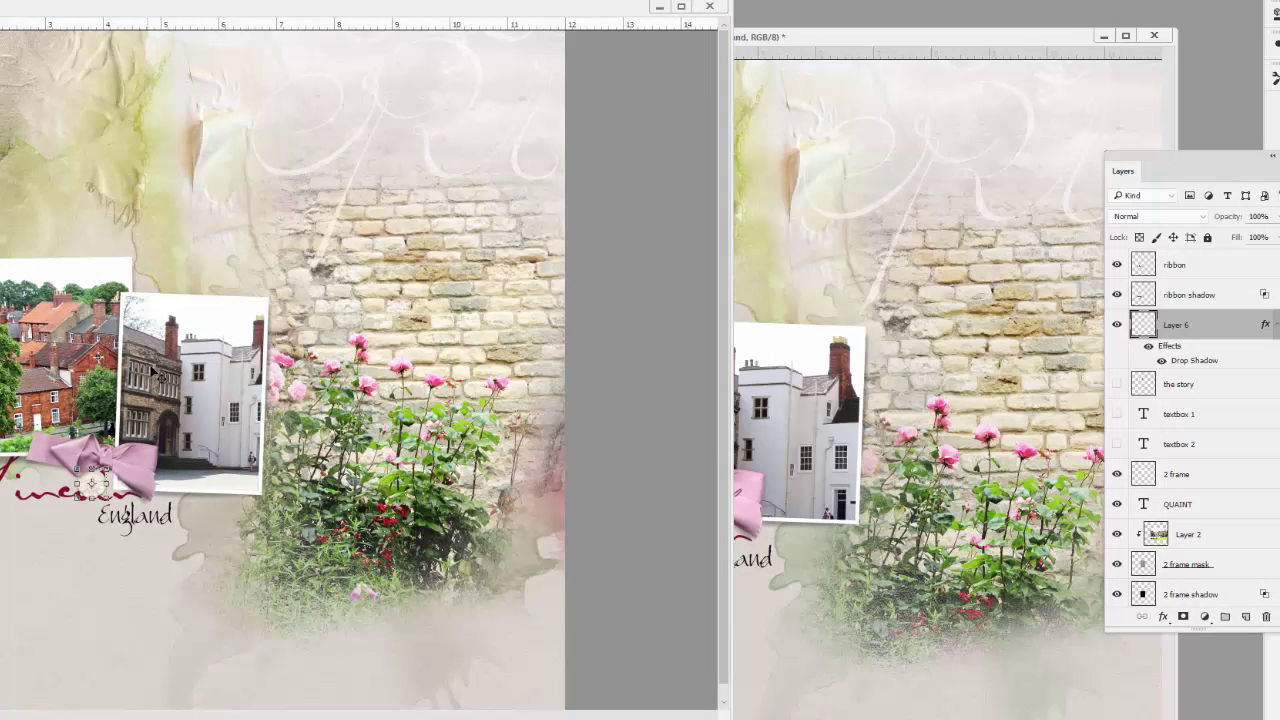
Nudge the flower button, and shift the Lincoln and England titles slightly down and right, keeping England below the end of Lincoln.
{"action": "mouse_move", "coordinate": [152, 370]}
{"action": "left_mouse_down"}
{"action": "mouse_move", "coordinate": [166, 368]}
{"action": "mouse_move", "coordinate": [155, 367]}
{"action": "left_mouse_up"}
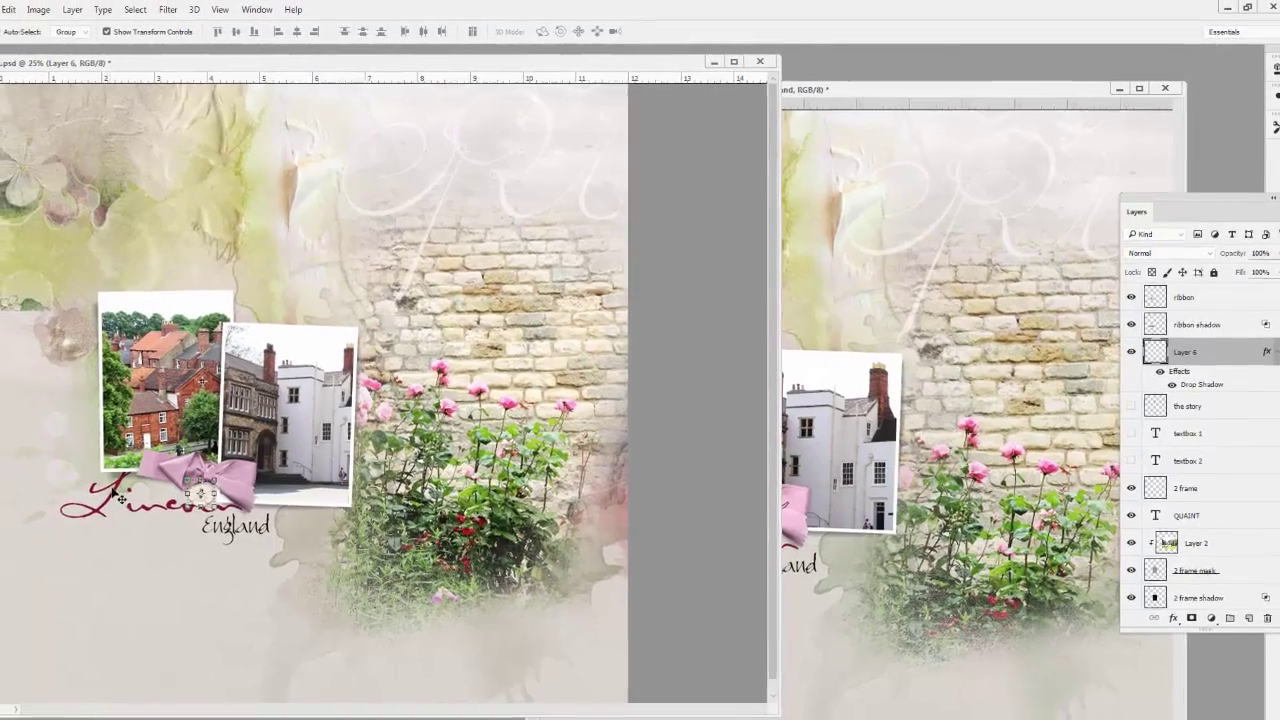
{"action": "left_click_drag", "start_coordinate": [134, 487], "coordinate": [168, 460]}
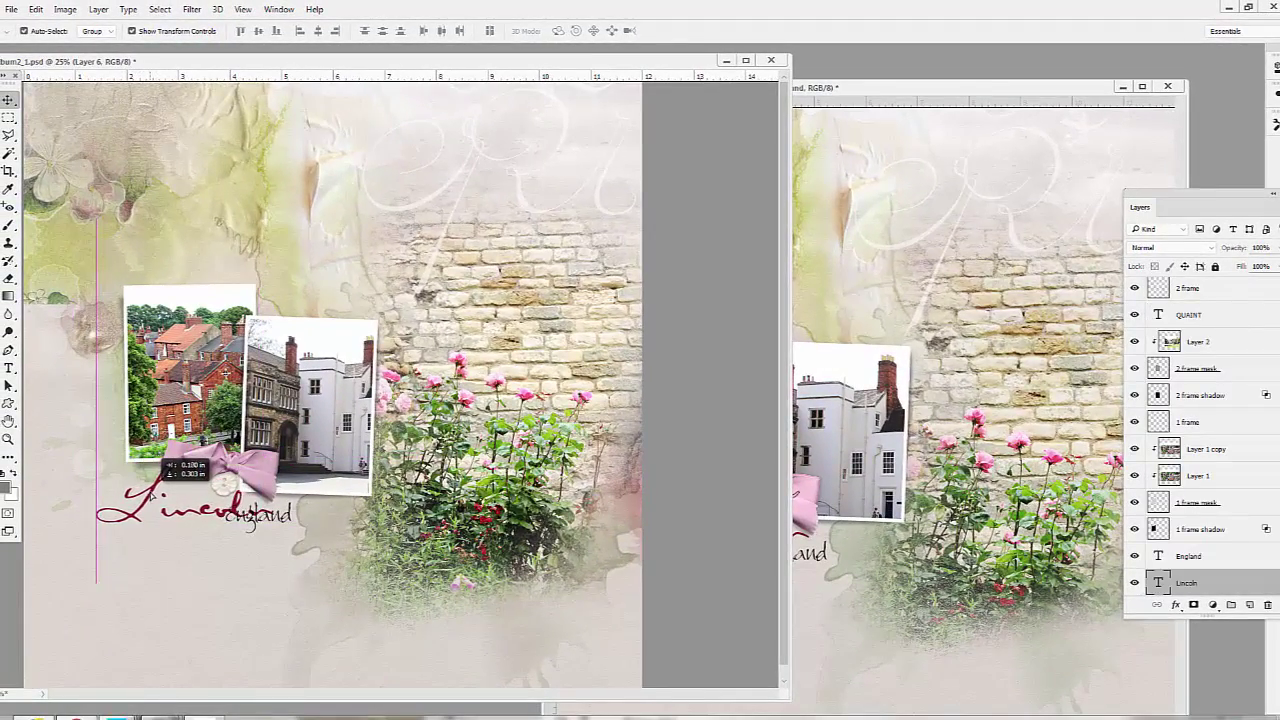
{"action": "left_click", "coordinate": [323, 534]}
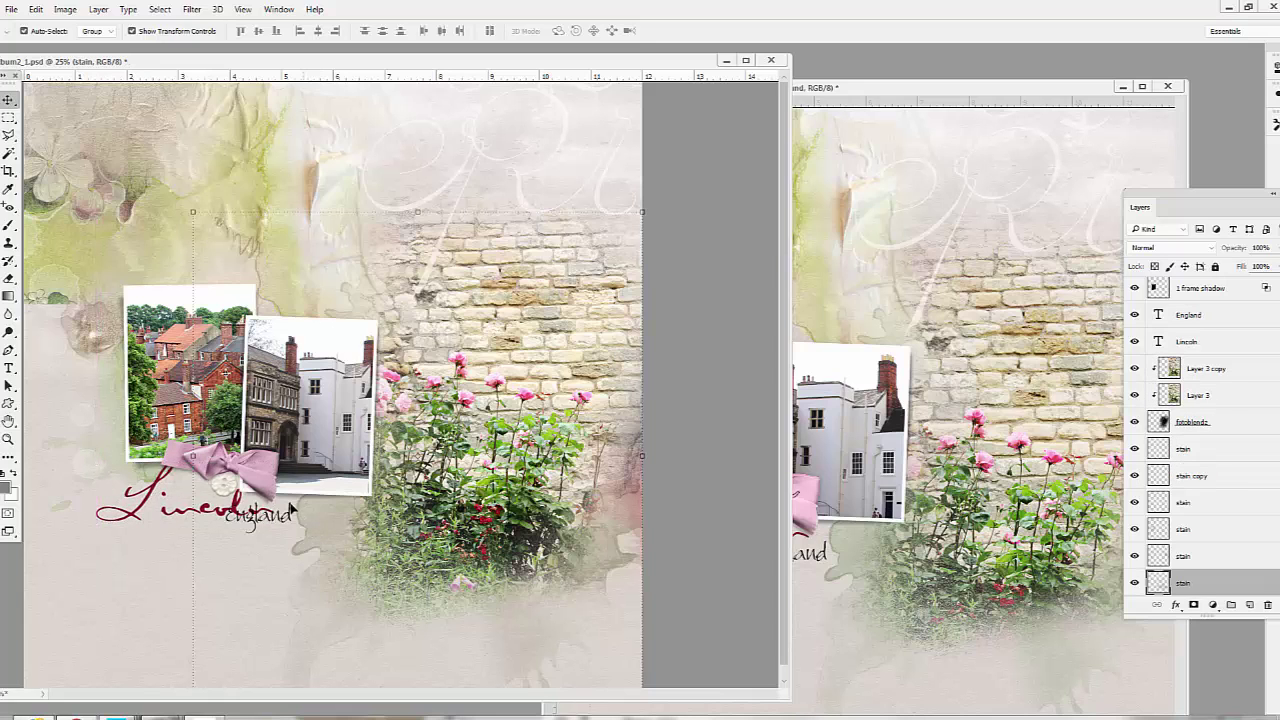
{"action": "left_click", "coordinate": [290, 514]}
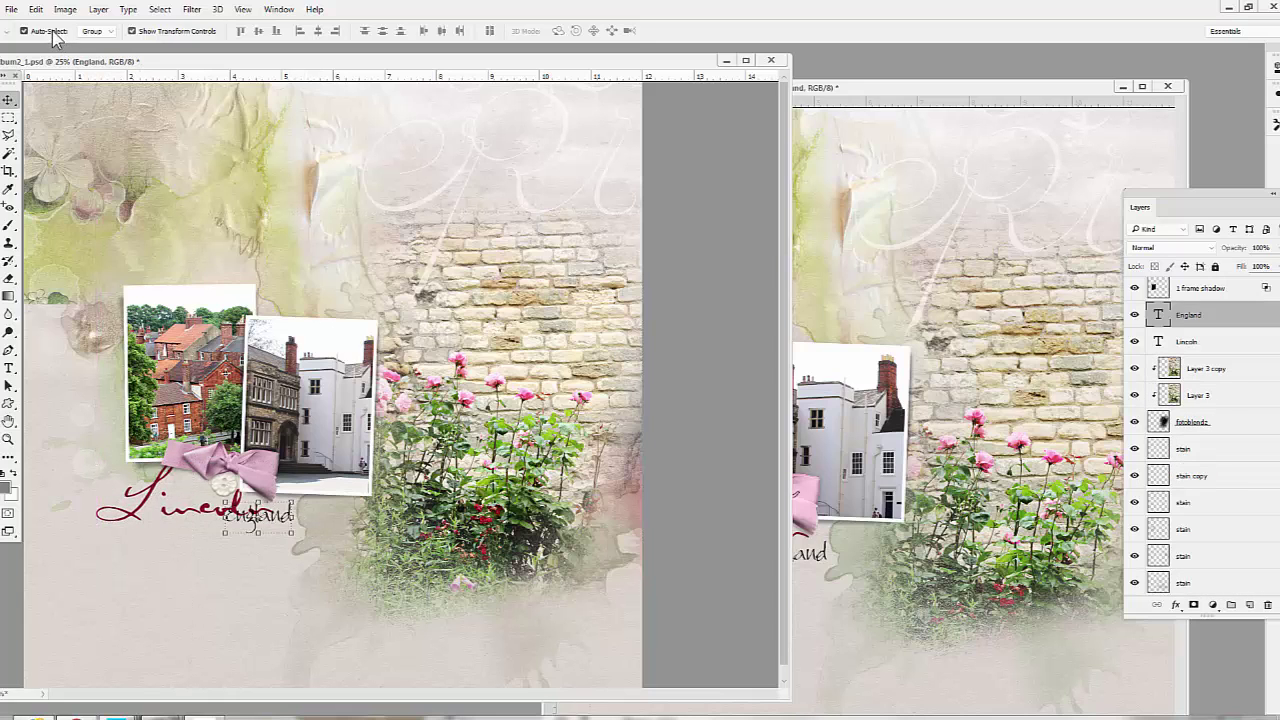
{"action": "left_click_drag", "start_coordinate": [344, 371], "coordinate": [348, 387]}
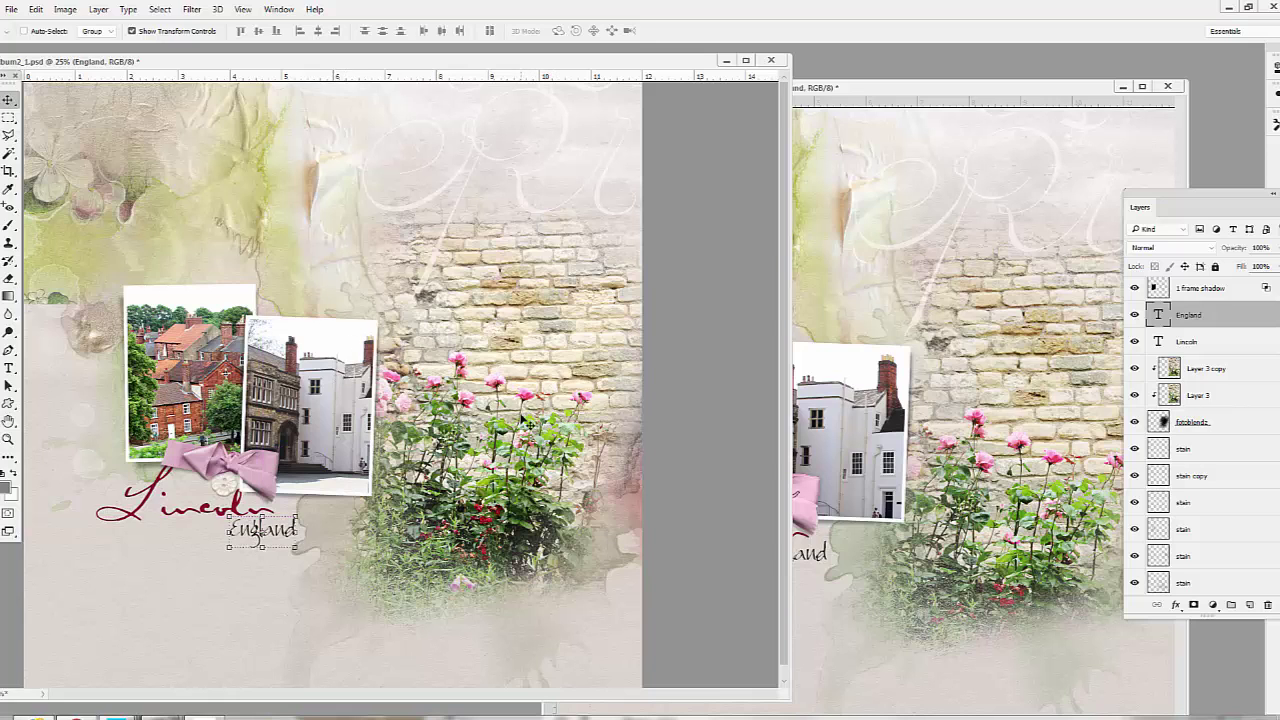
Copy the urbanthreadz layer from the example document into the template, over the ribbon and button.
{"action": "left_click", "coordinate": [822, 397]}
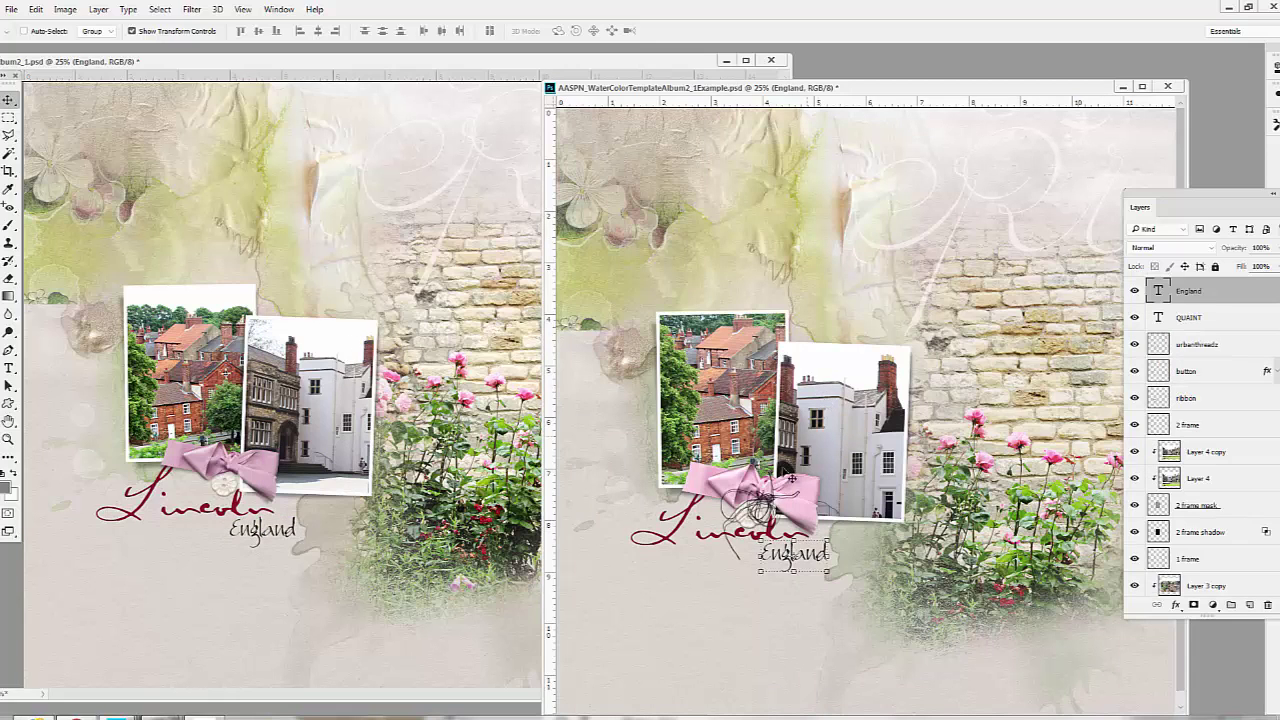
{"action": "left_click", "coordinate": [36, 30]}
{"action": "left_click", "coordinate": [762, 505]}
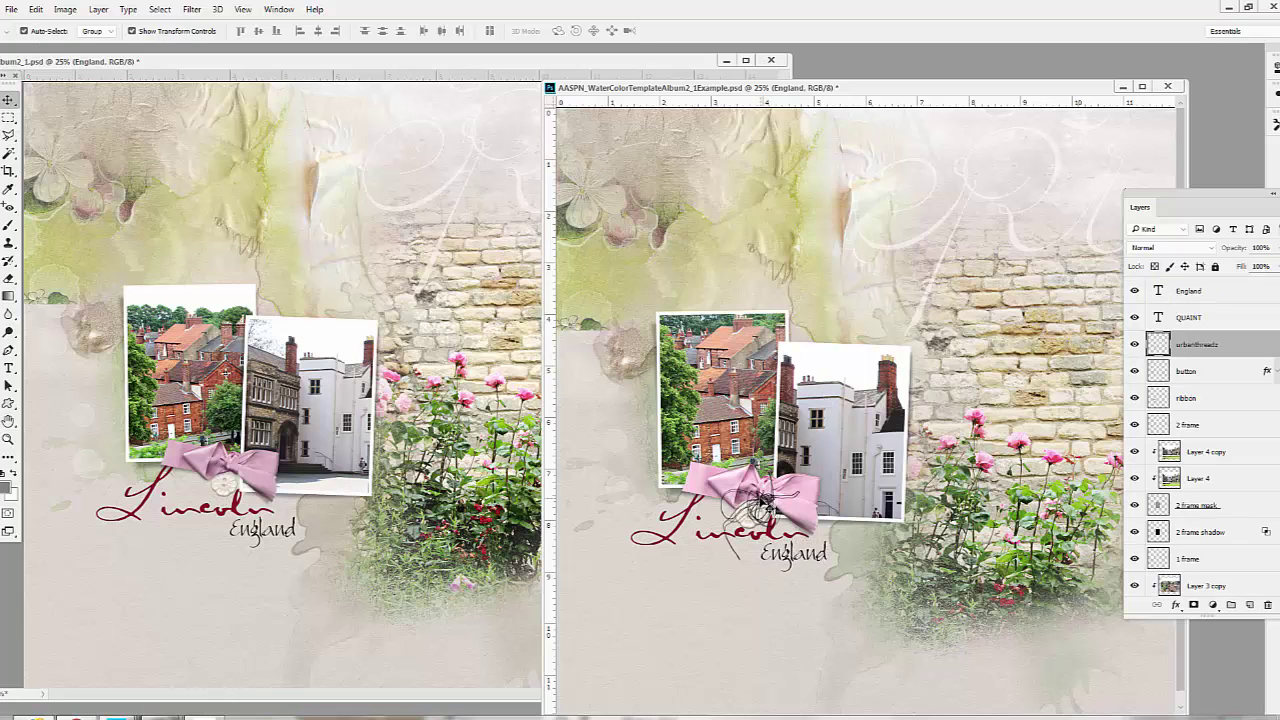
{"action": "left_click_drag", "start_coordinate": [762, 505], "coordinate": [793, 487]}
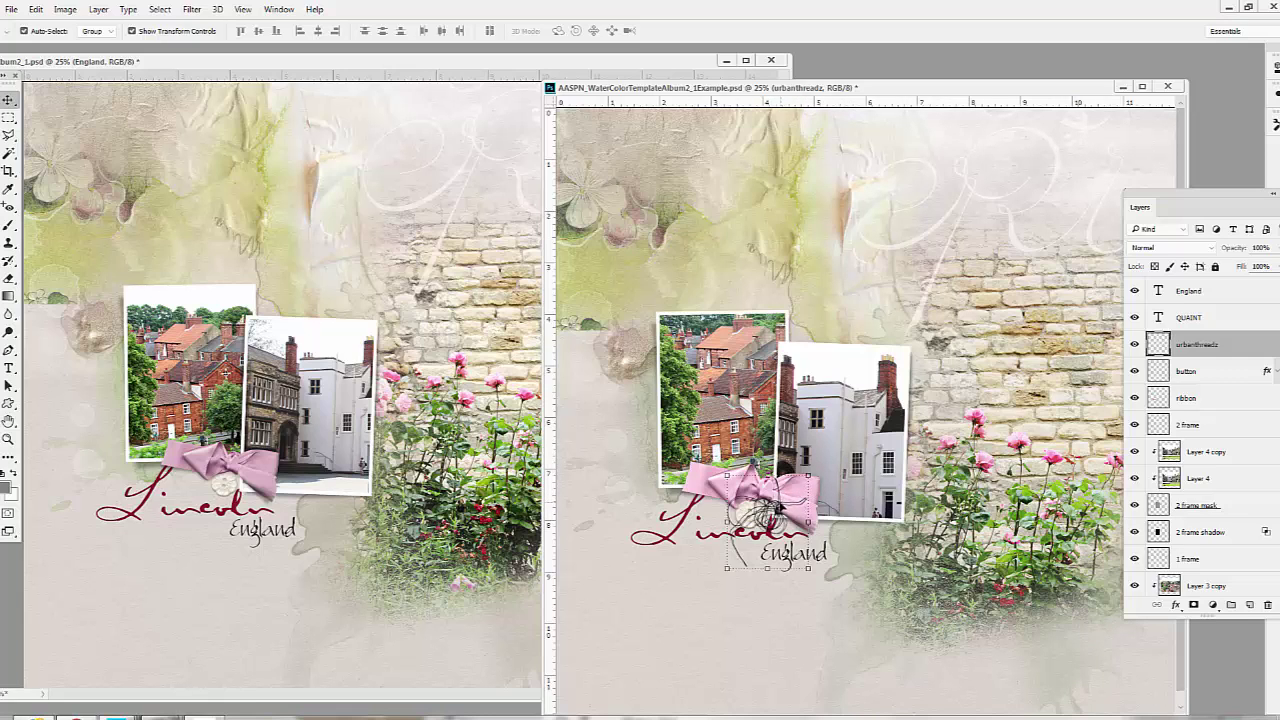
{"action": "left_click_drag", "start_coordinate": [778, 508], "coordinate": [259, 469]}
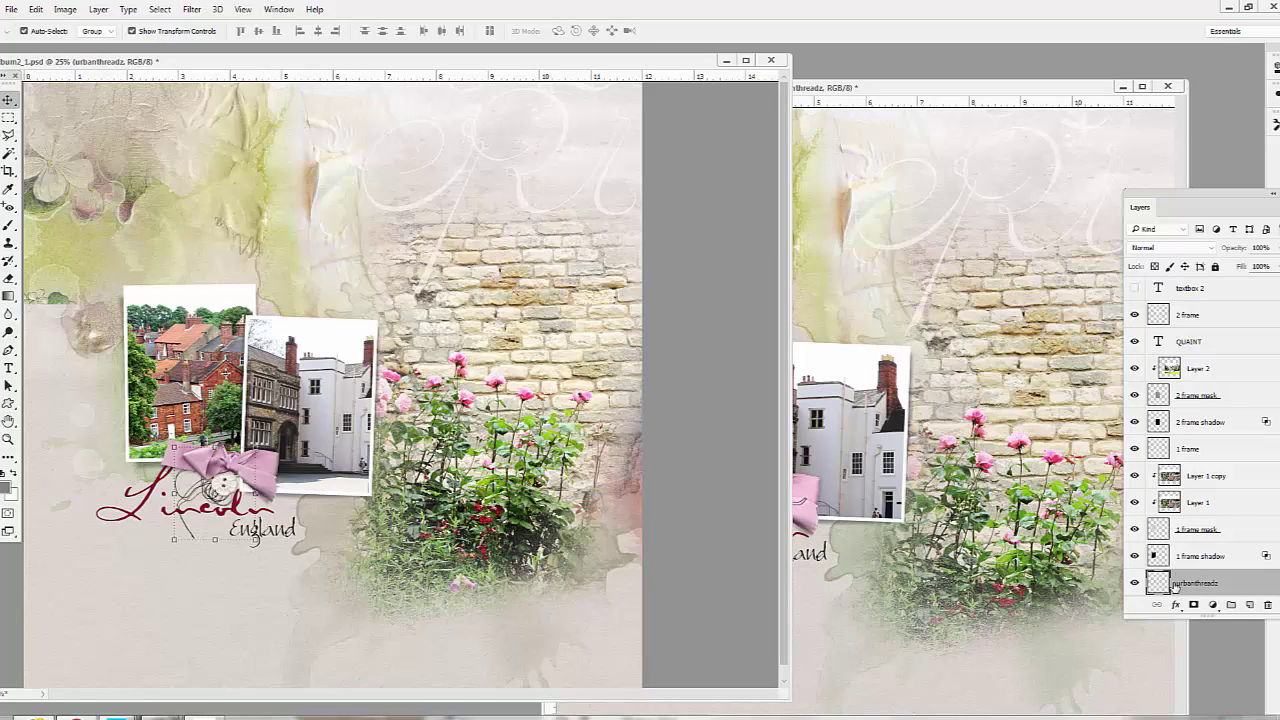
Bring the urbanthreadz layer to the top of the layer stack and shift it slightly right across the ribbon.
{"action": "left_click_drag", "start_coordinate": [1175, 585], "coordinate": [1150, 290]}
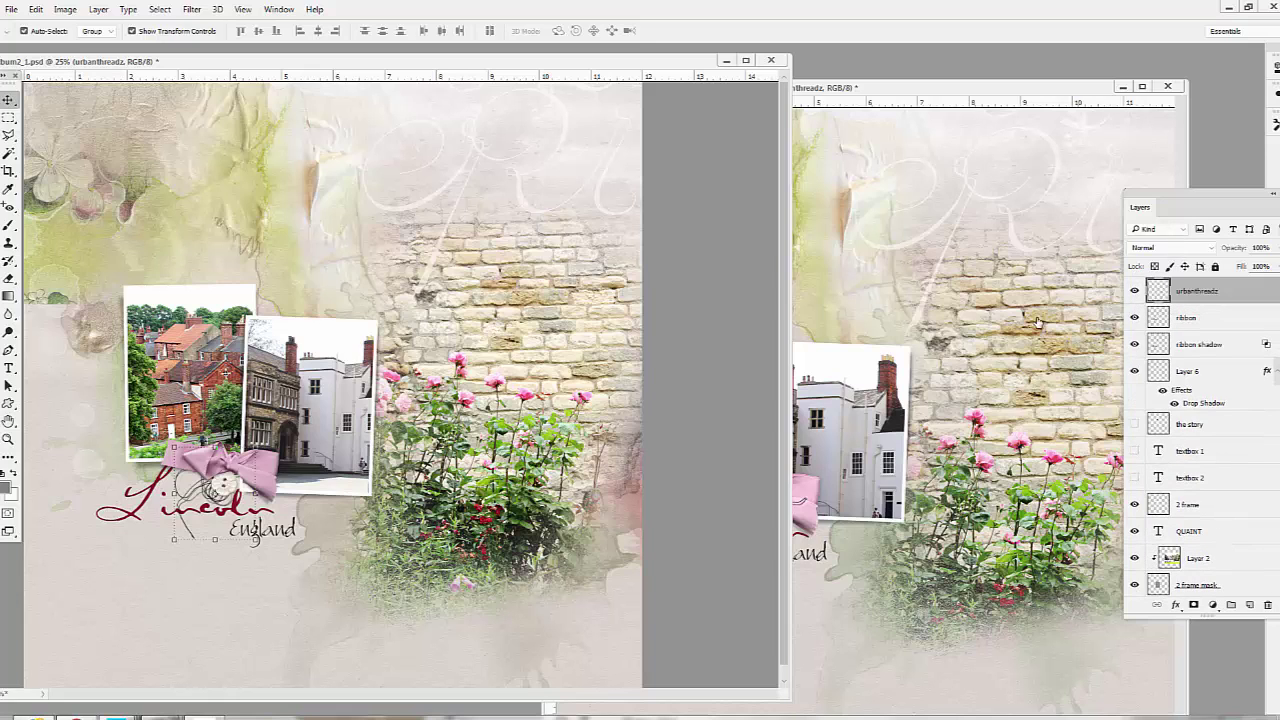
{"action": "left_click", "coordinate": [32, 31]}
{"action": "left_click_drag", "start_coordinate": [238, 332], "coordinate": [253, 331]}
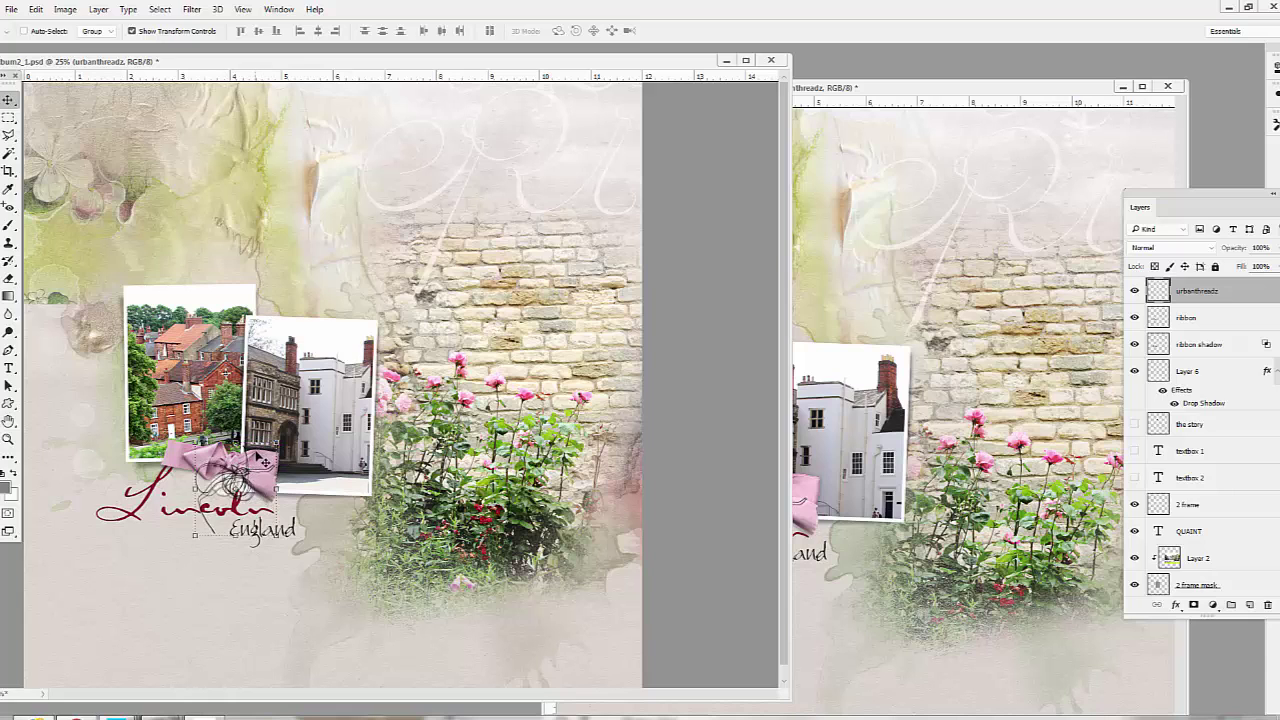
Arrange the template and example windows and compare how the ribbon, button and threads are placed in each.
{"action": "mouse_move", "coordinate": [619, 68]}
{"action": "left_mouse_down"}
{"action": "mouse_move", "coordinate": [630, 80]}
{"action": "mouse_move", "coordinate": [609, 75]}
{"action": "left_mouse_up"}
{"action": "left_click", "coordinate": [938, 95]}
{"action": "left_click_drag", "start_coordinate": [938, 100], "coordinate": [914, 91]}
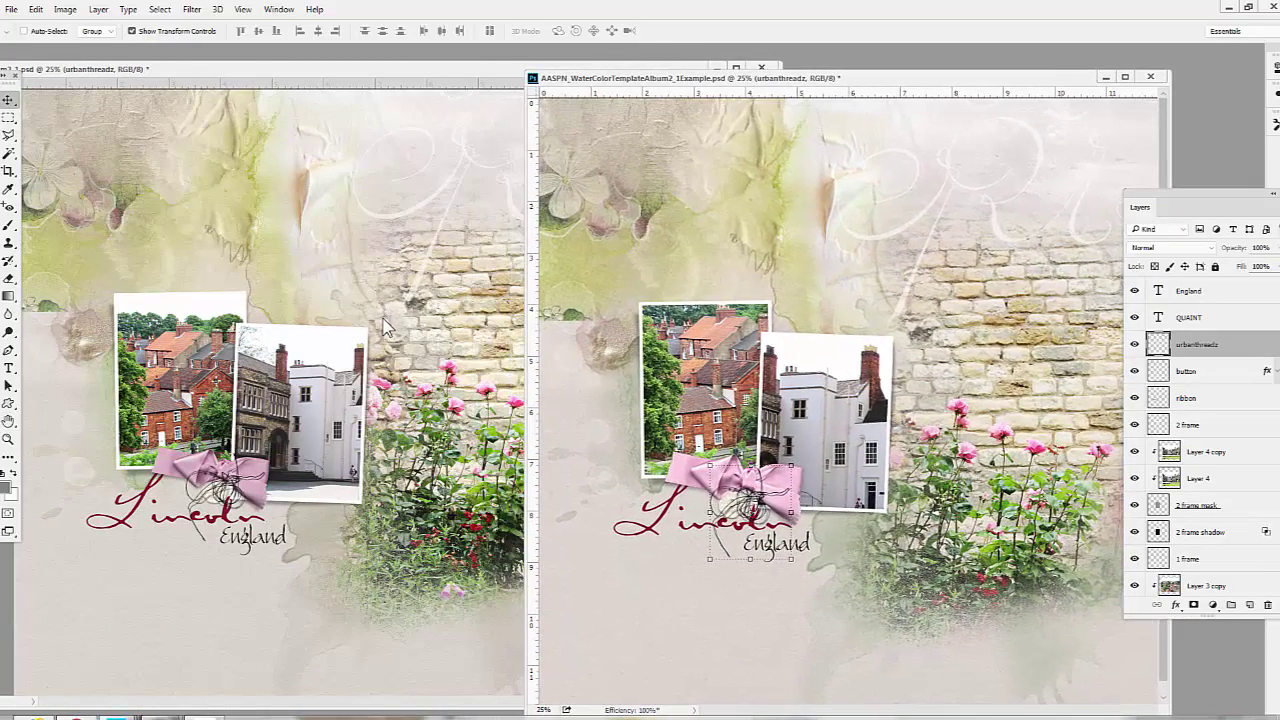
{"action": "left_click", "coordinate": [295, 375]}
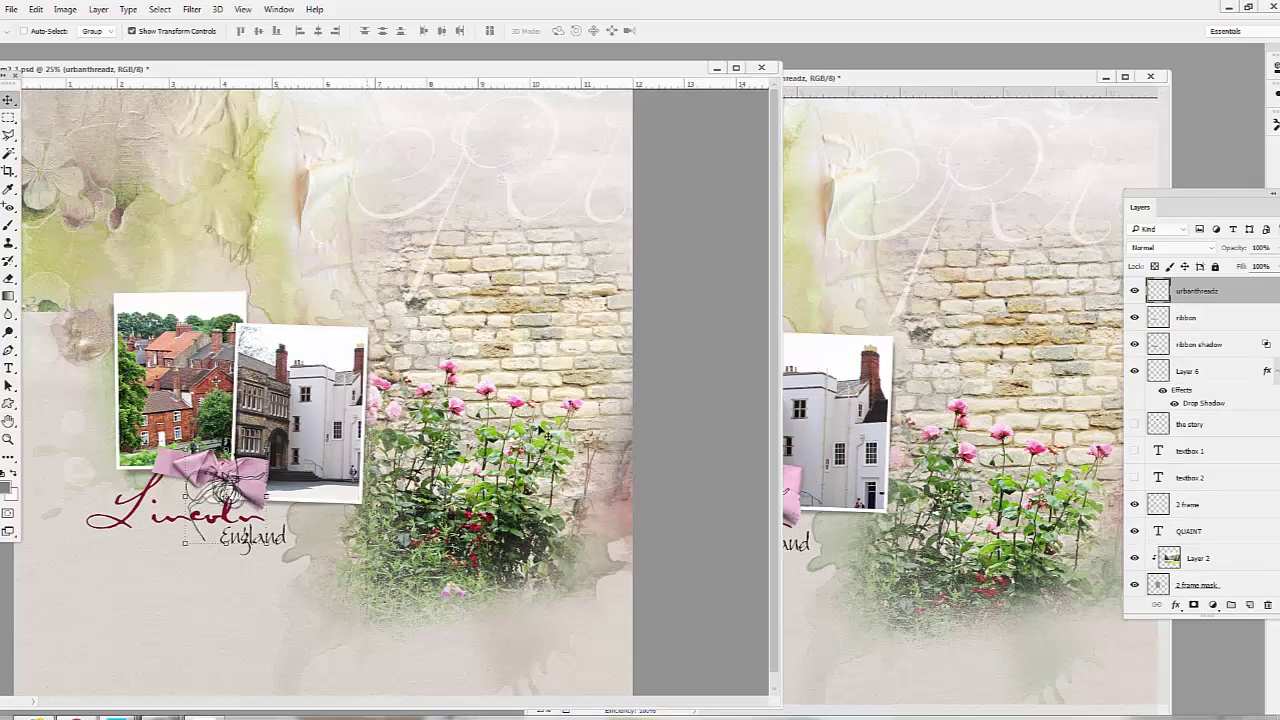
{"action": "left_click", "coordinate": [880, 391]}
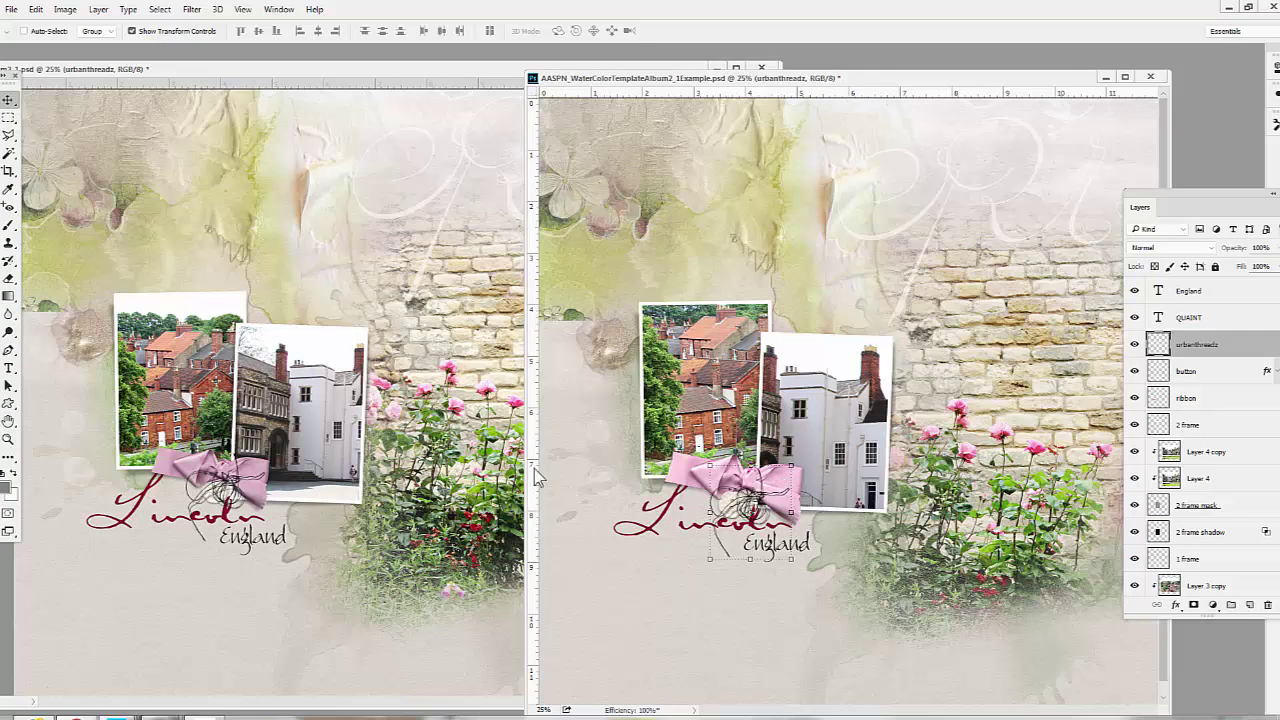
In the template document, turn on Auto-Select, select the ribbon and set its Levels input values to 20, 1.10 and 225.
{"action": "left_click", "coordinate": [198, 469]}
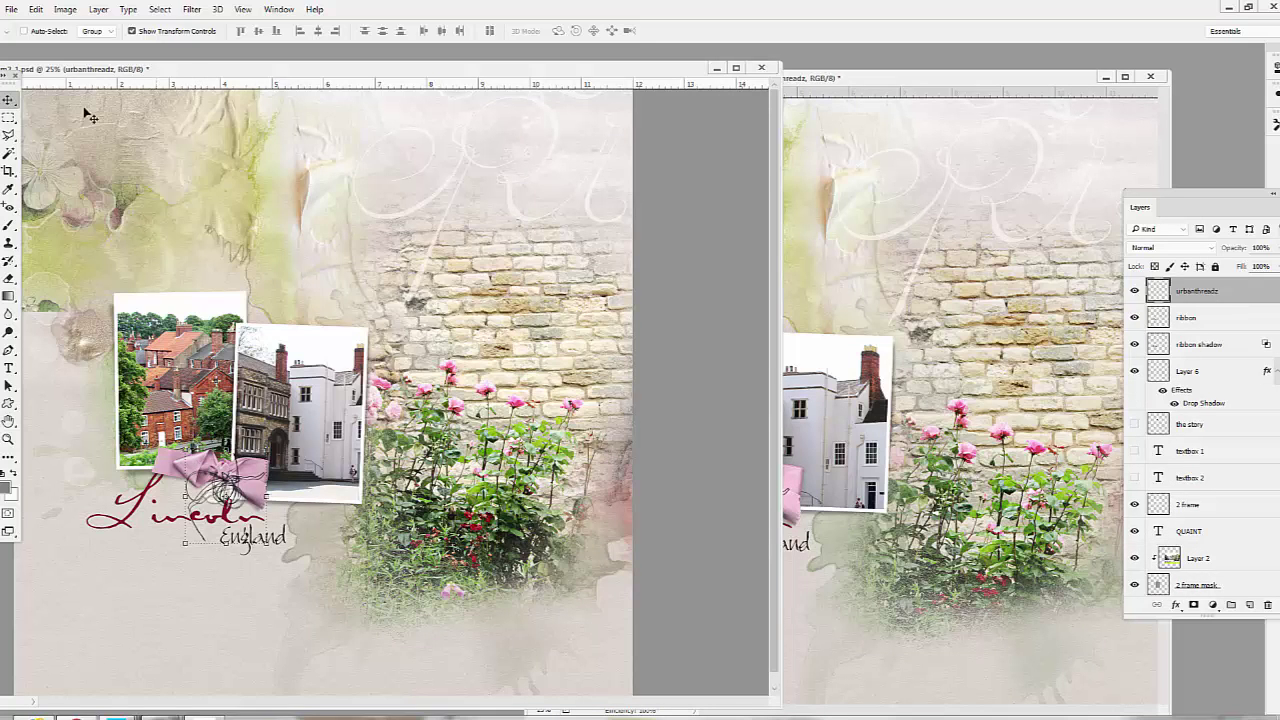
{"action": "left_click", "coordinate": [41, 31]}
{"action": "left_click", "coordinate": [172, 472]}
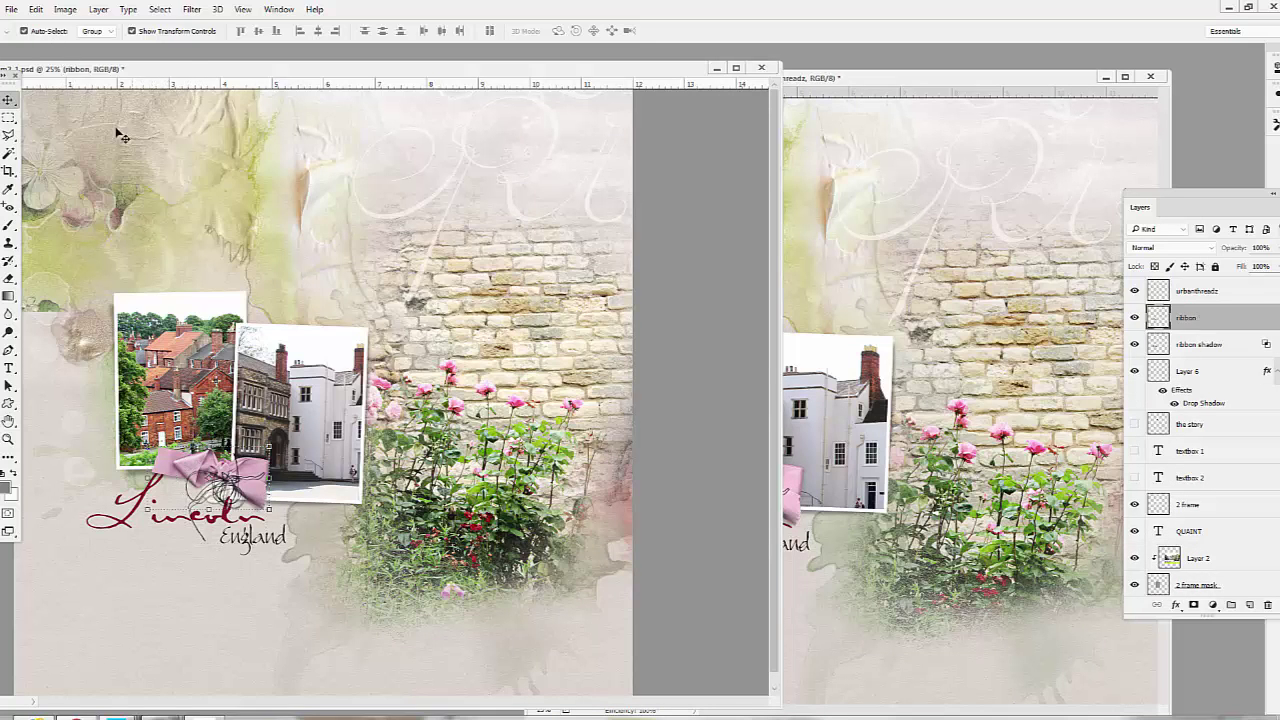
{"action": "left_click", "coordinate": [65, 10]}
{"action": "mouse_move", "coordinate": [90, 43]}
{"action": "left_click", "coordinate": [230, 58]}
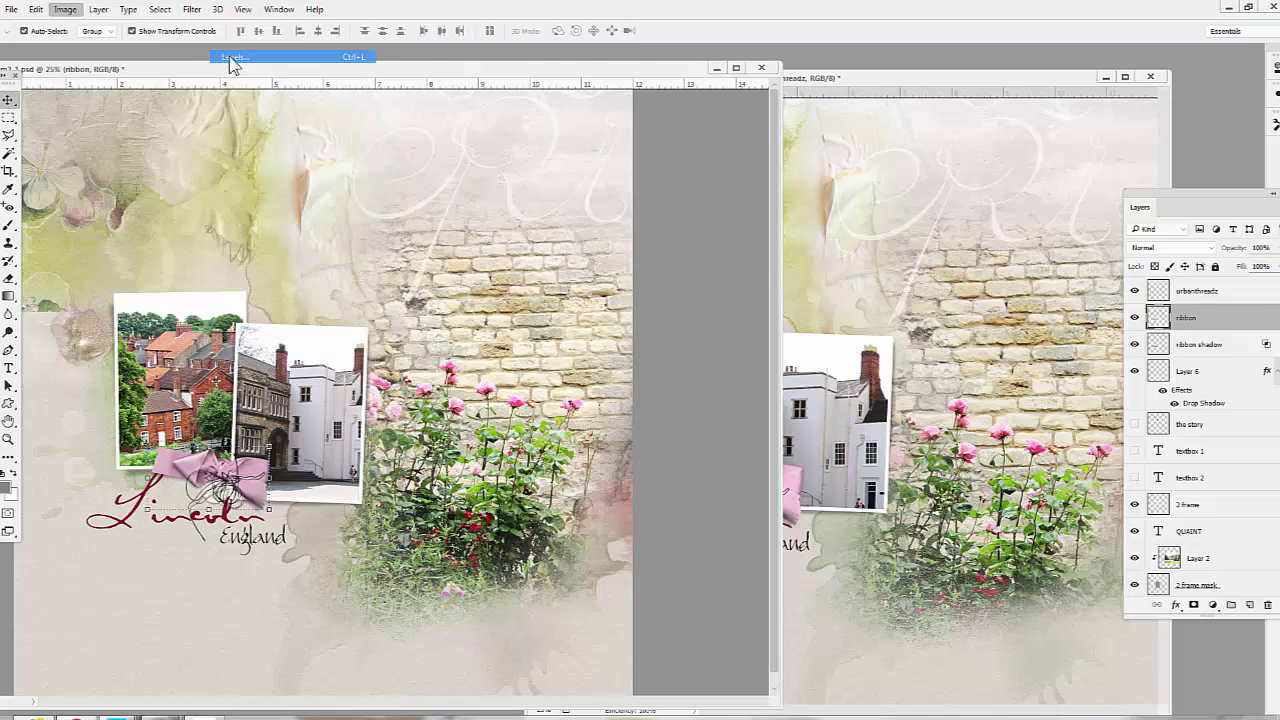
{"action": "left_click_drag", "start_coordinate": [966, 300], "coordinate": [978, 303]}
{"action": "left_click_drag", "start_coordinate": [1138, 300], "coordinate": [1121, 303]}
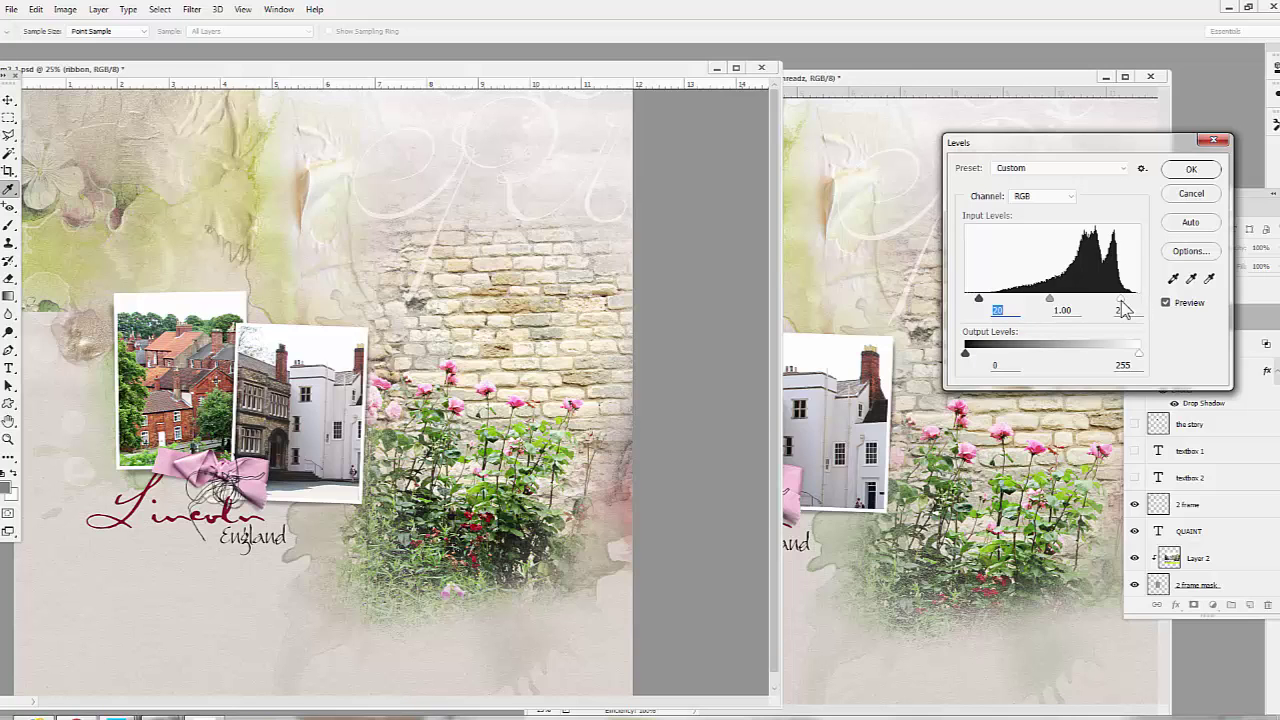
{"action": "left_click", "coordinate": [1119, 302]}
{"action": "left_click_drag", "start_coordinate": [1054, 306], "coordinate": [1043, 310]}
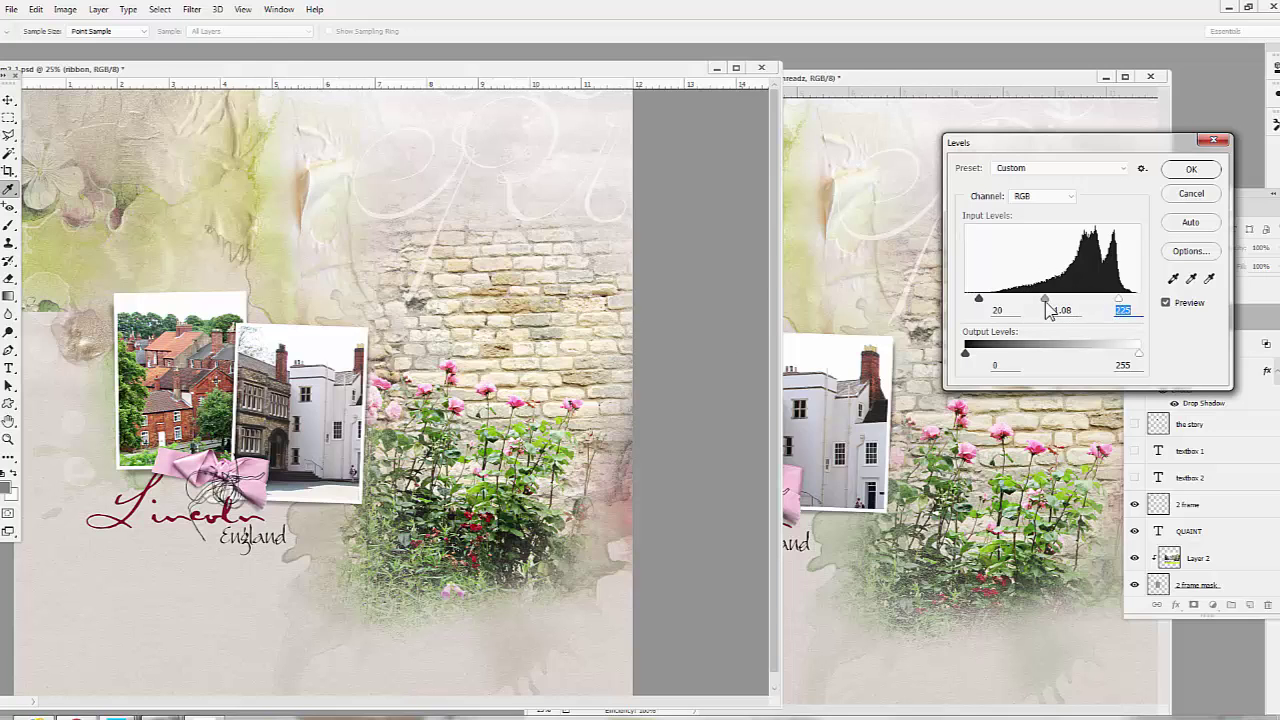
{"action": "left_click", "coordinate": [1046, 308]}
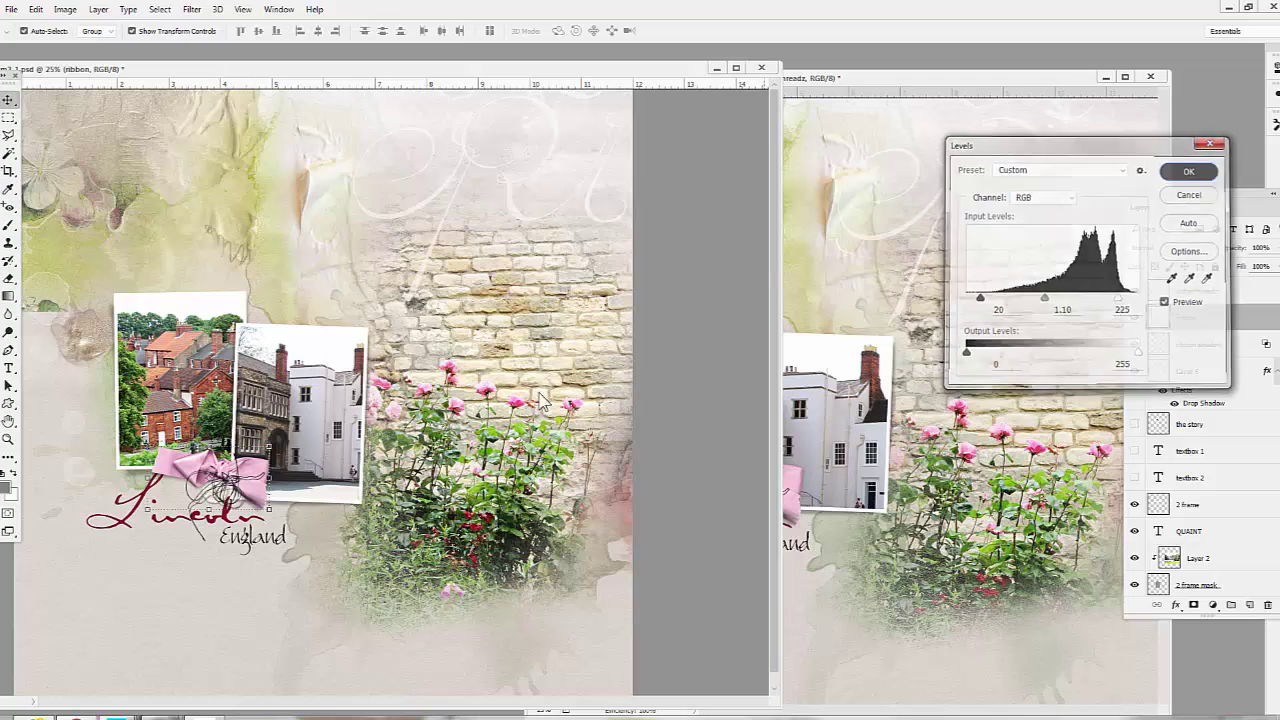
{"action": "left_click", "coordinate": [1191, 170]}
{"action": "key", "text": "v"}
{"action": "left_click", "coordinate": [66, 12]}
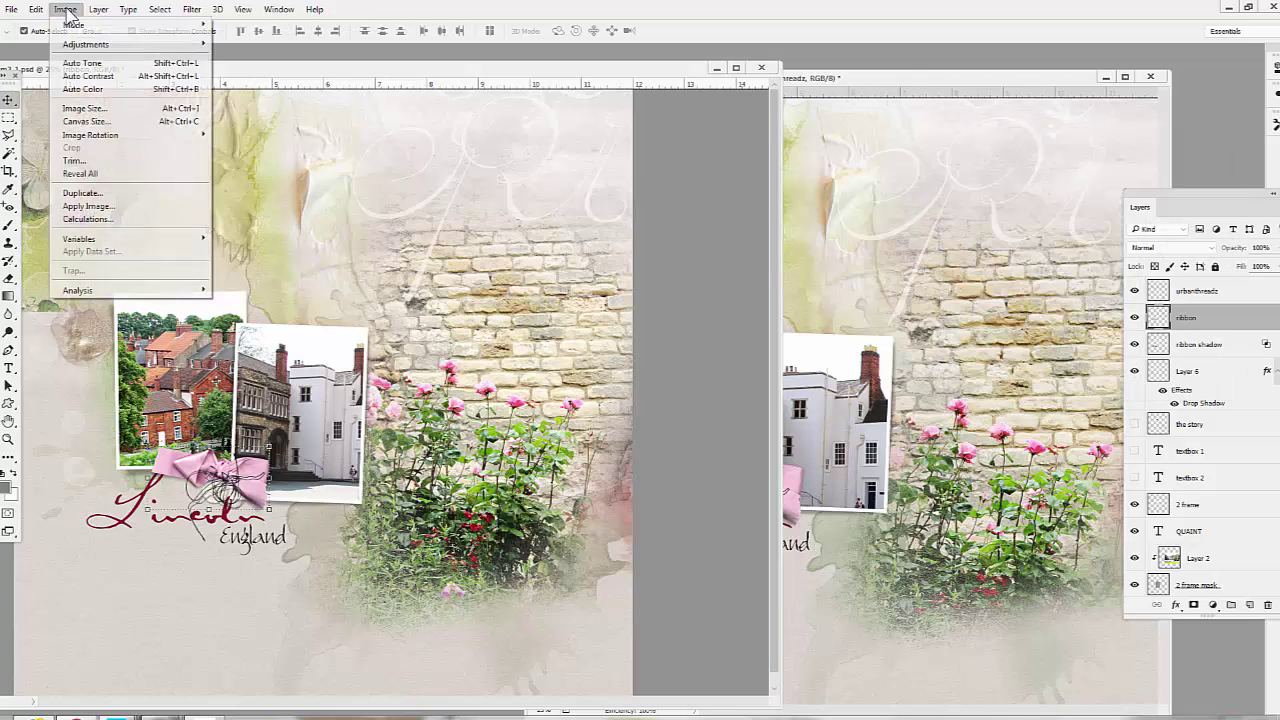
{"action": "mouse_move", "coordinate": [84, 48]}
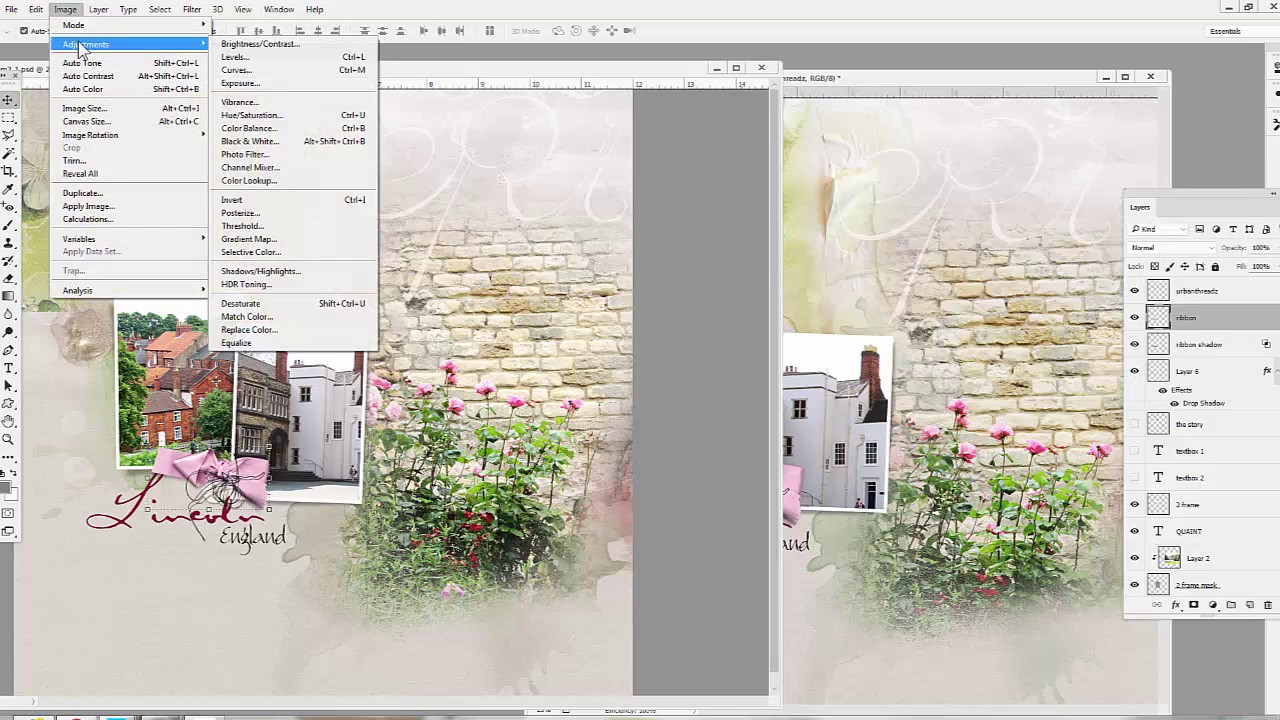
{"action": "left_click", "coordinate": [252, 115]}
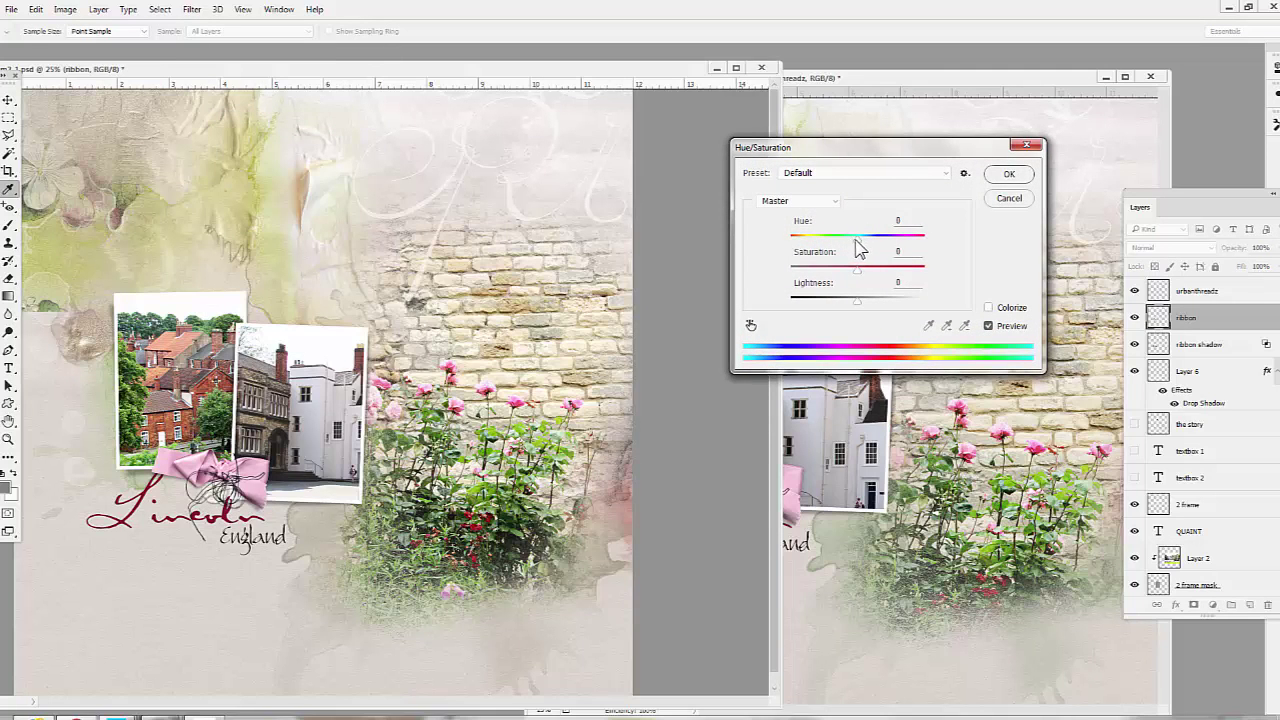
{"action": "left_click_drag", "start_coordinate": [857, 241], "coordinate": [855, 268]}
{"action": "left_click", "coordinate": [1003, 199]}
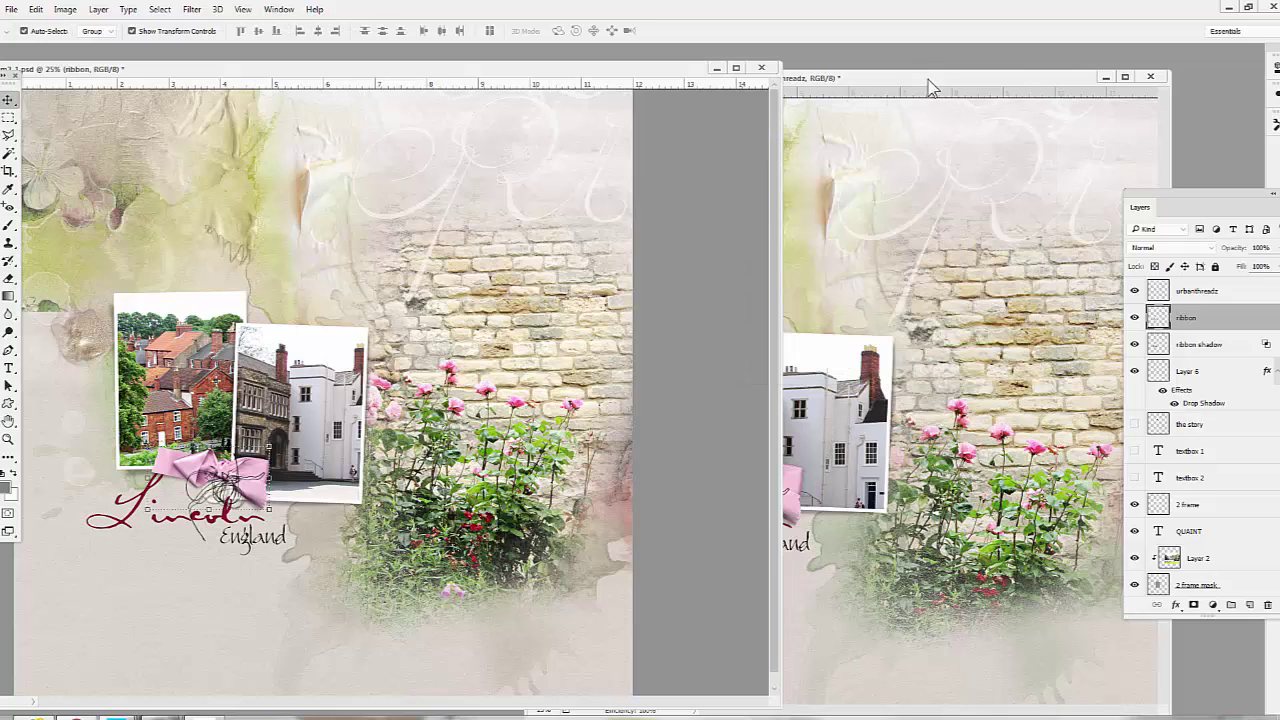
Show the textbox 2 layer and move its paragraph down and slightly right, beneath the Lincoln title.
{"action": "scroll", "coordinate": [1266, 356], "scroll_direction": "down", "scroll_amount": 4}
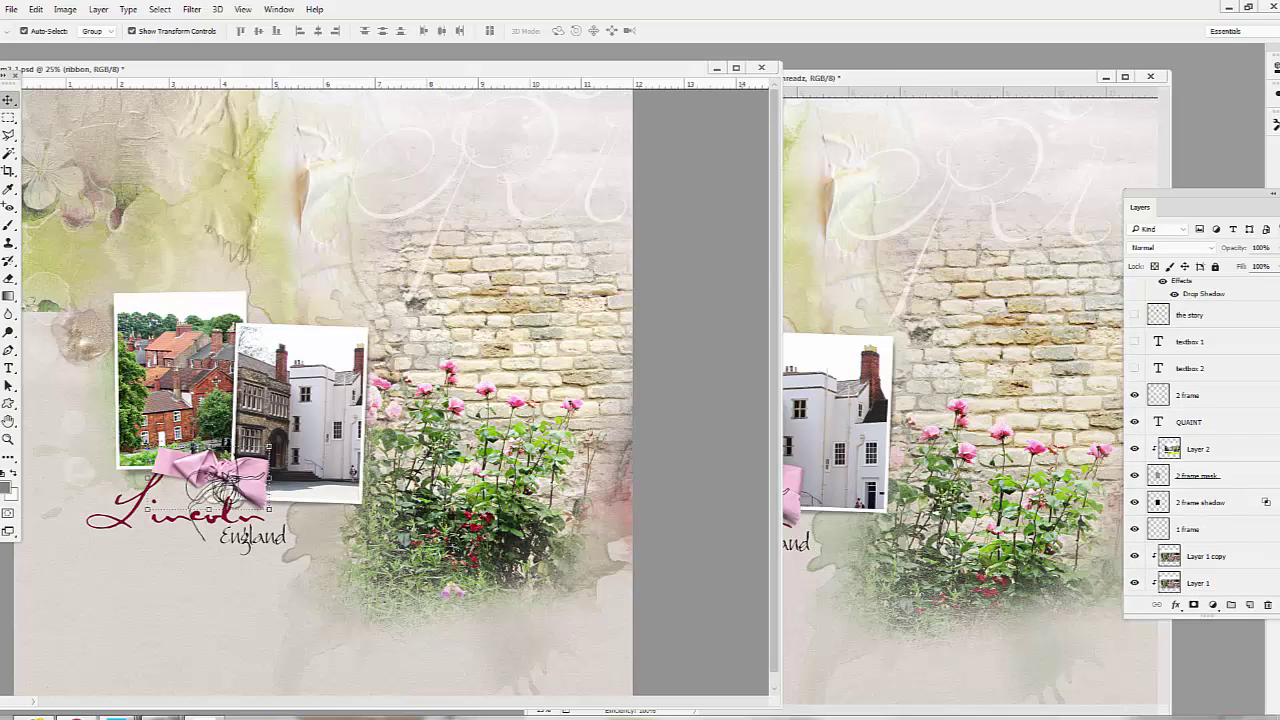
{"action": "left_click", "coordinate": [1134, 369]}
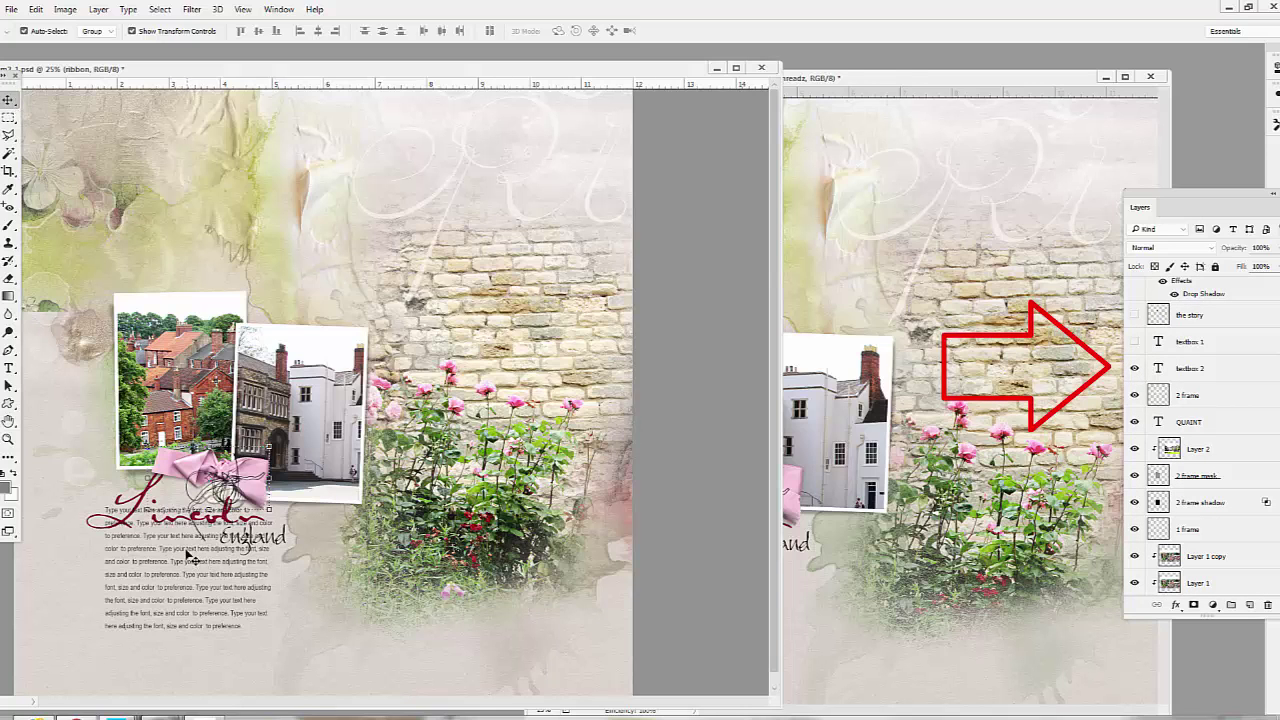
{"action": "mouse_move", "coordinate": [190, 555]}
{"action": "left_mouse_down"}
{"action": "mouse_move", "coordinate": [187, 620]}
{"action": "mouse_move", "coordinate": [196, 595]}
{"action": "left_mouse_up"}
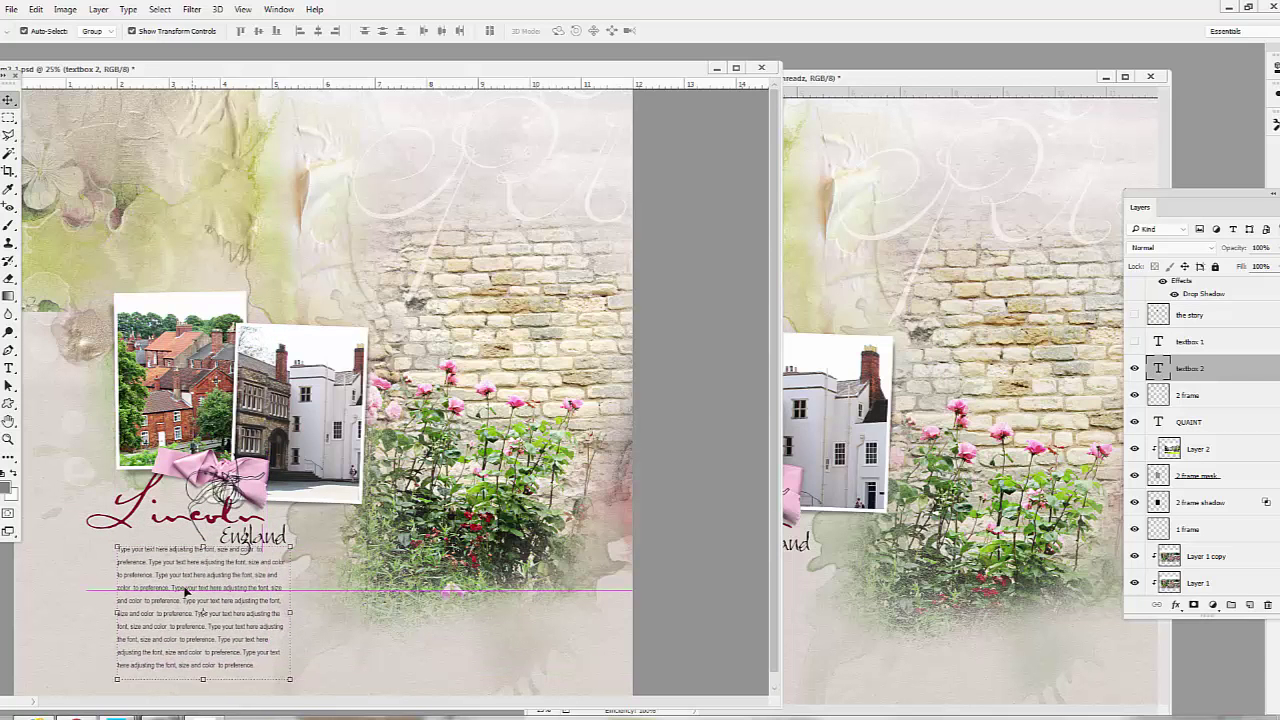
Make the textbox 2 text frame wider and shorter, and shift it slightly left and down to clear the England title.
{"action": "left_click", "coordinate": [9, 369]}
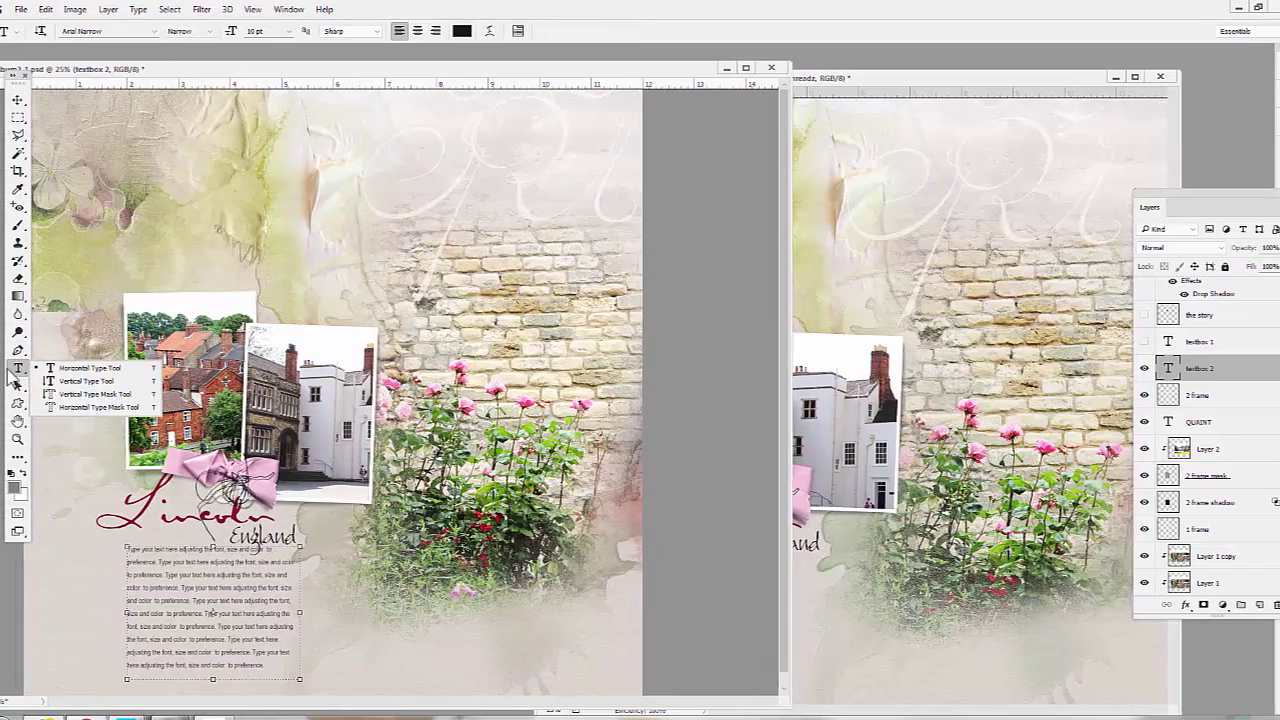
{"action": "left_click", "coordinate": [18, 370]}
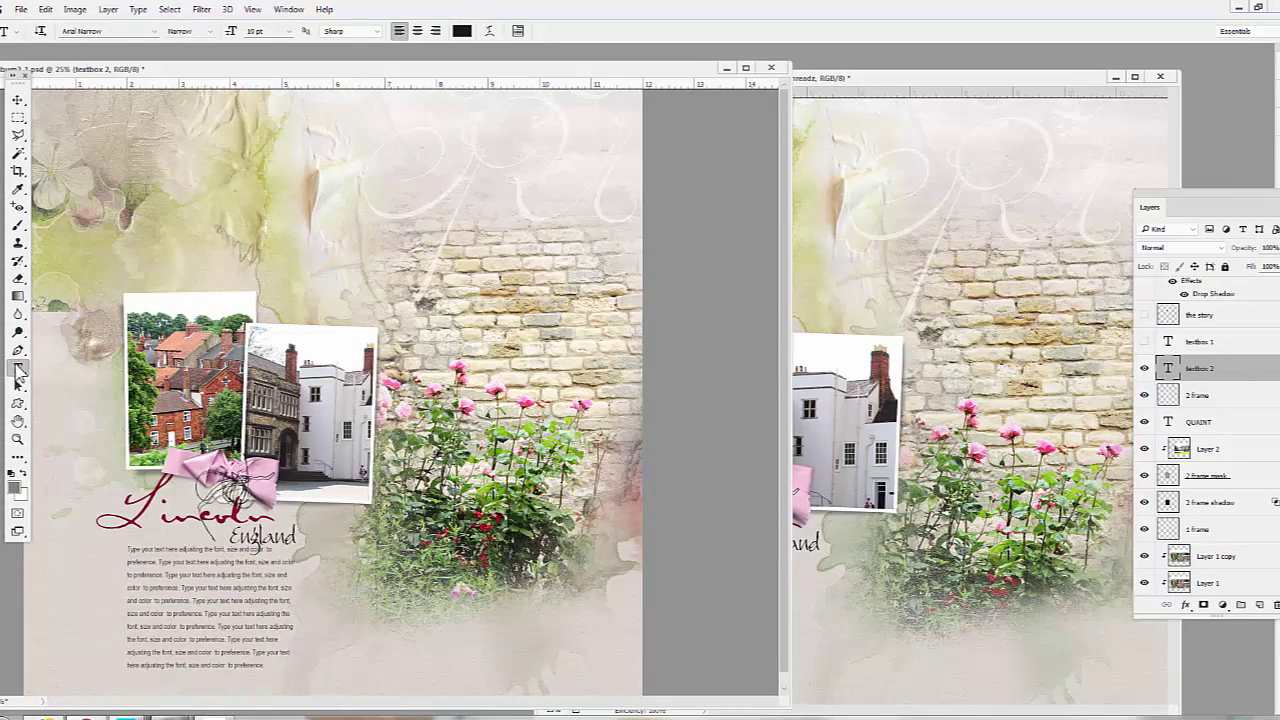
{"action": "left_click", "coordinate": [189, 588]}
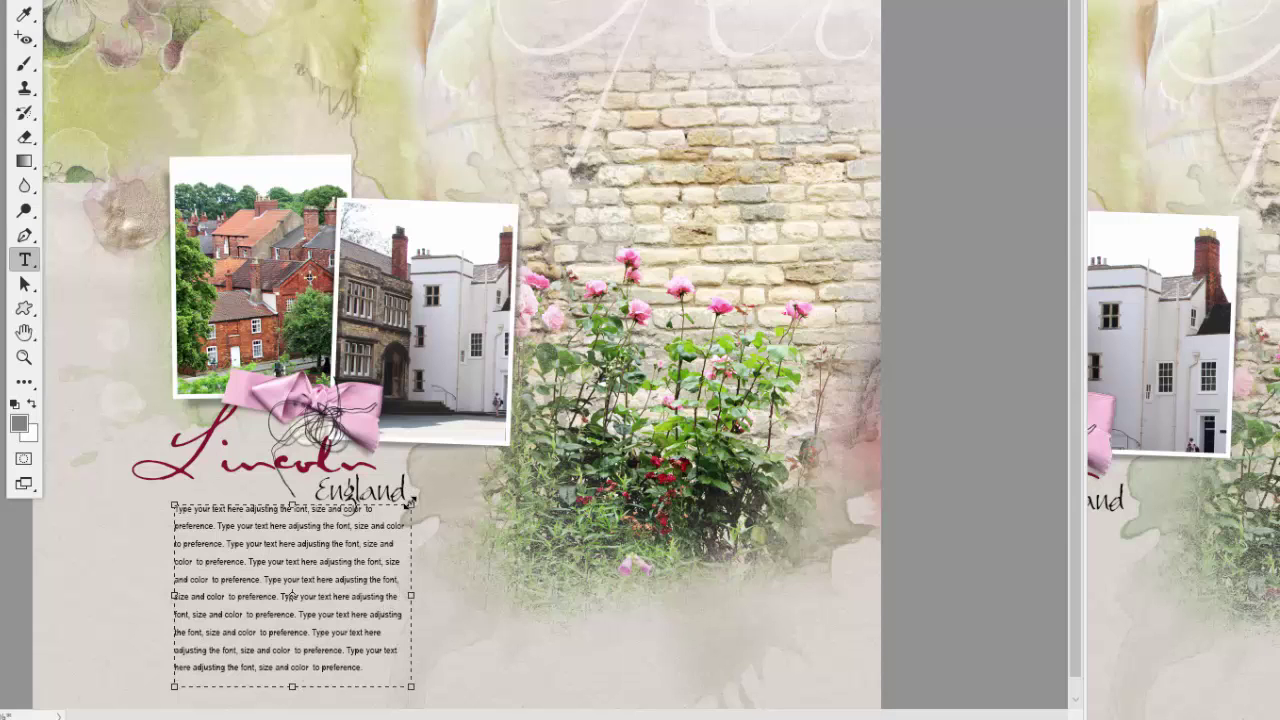
{"action": "left_click_drag", "start_coordinate": [411, 593], "coordinate": [466, 590]}
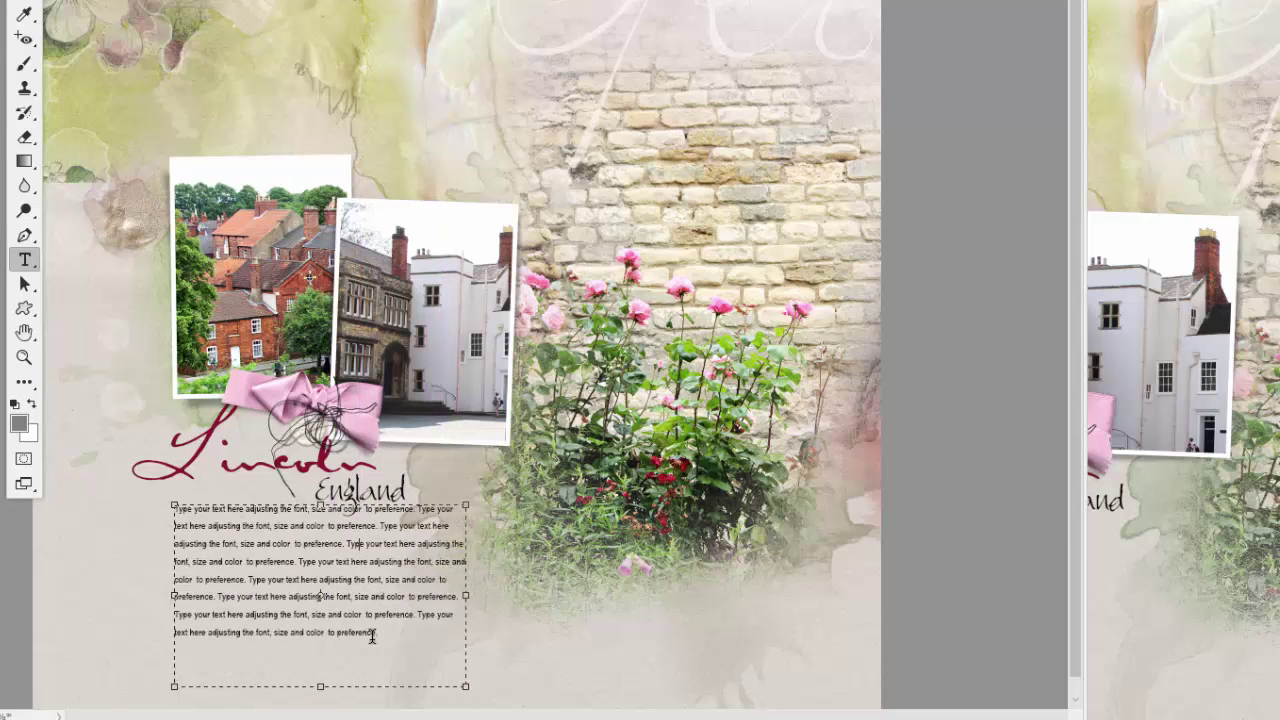
{"action": "left_click_drag", "start_coordinate": [316, 686], "coordinate": [321, 623]}
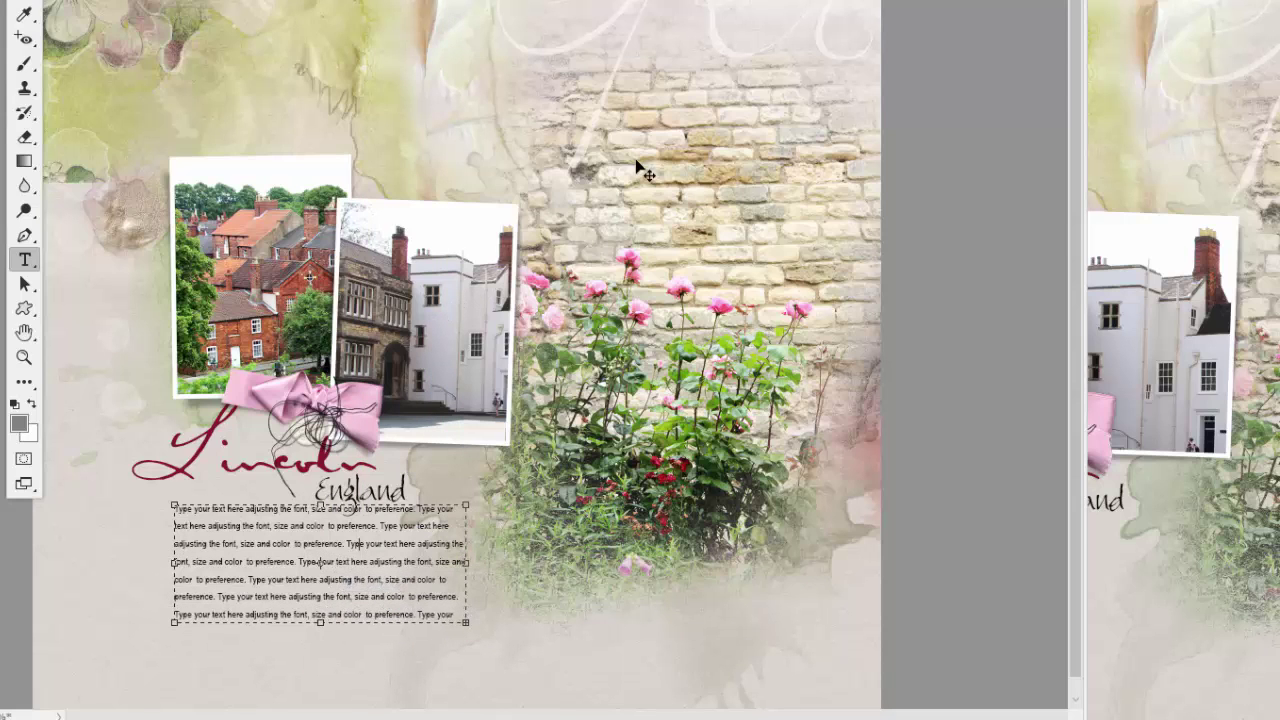
{"action": "key", "text": "ctrl+Return"}
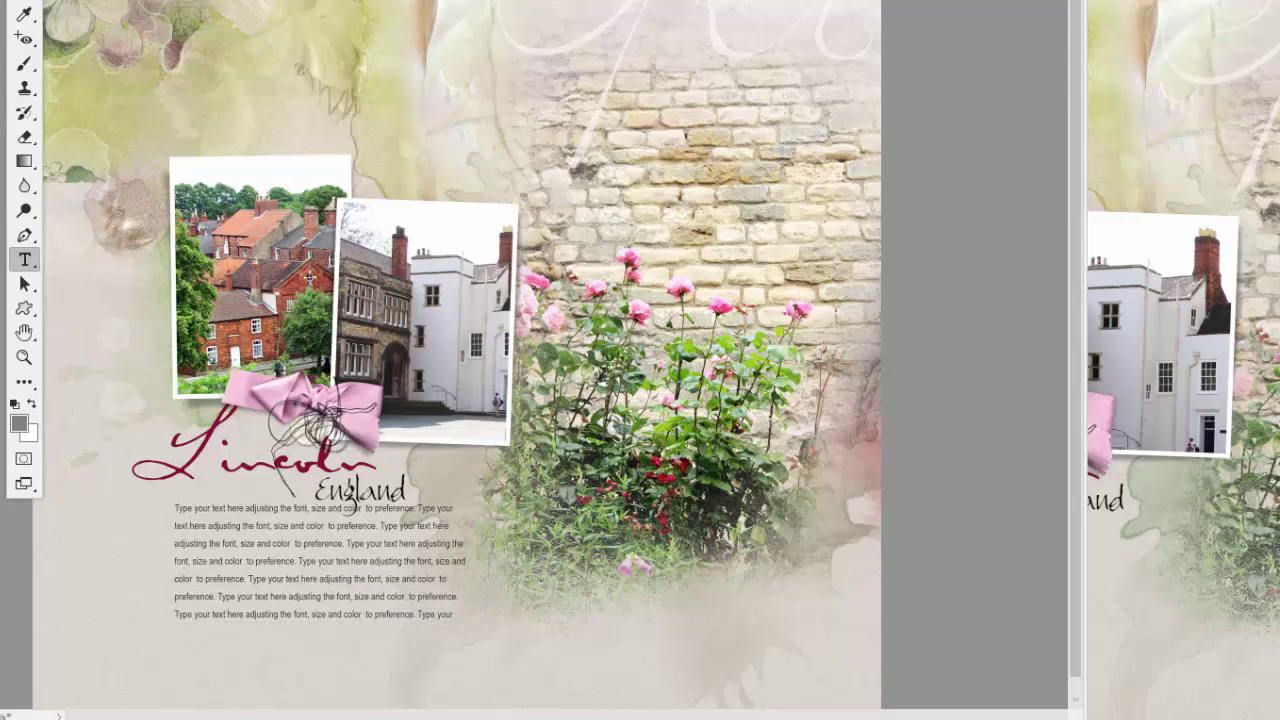
{"action": "key", "text": "v"}
{"action": "left_click_drag", "start_coordinate": [325, 550], "coordinate": [305, 566]}
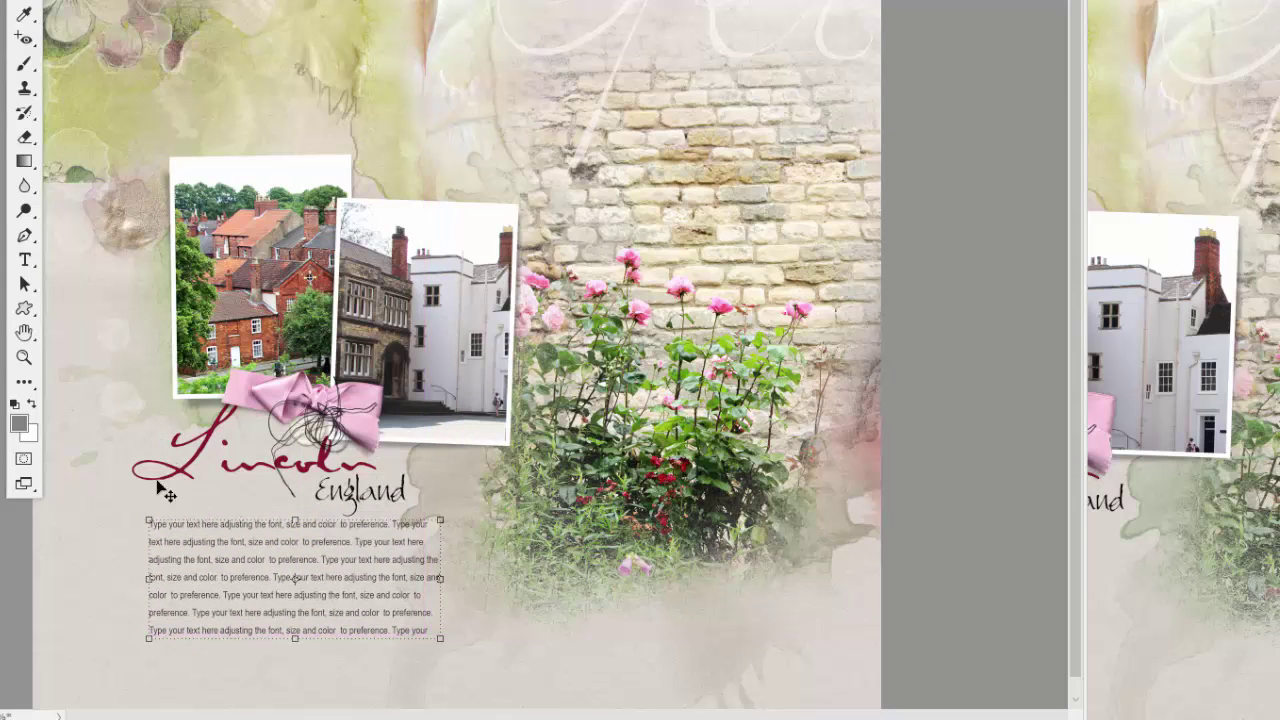